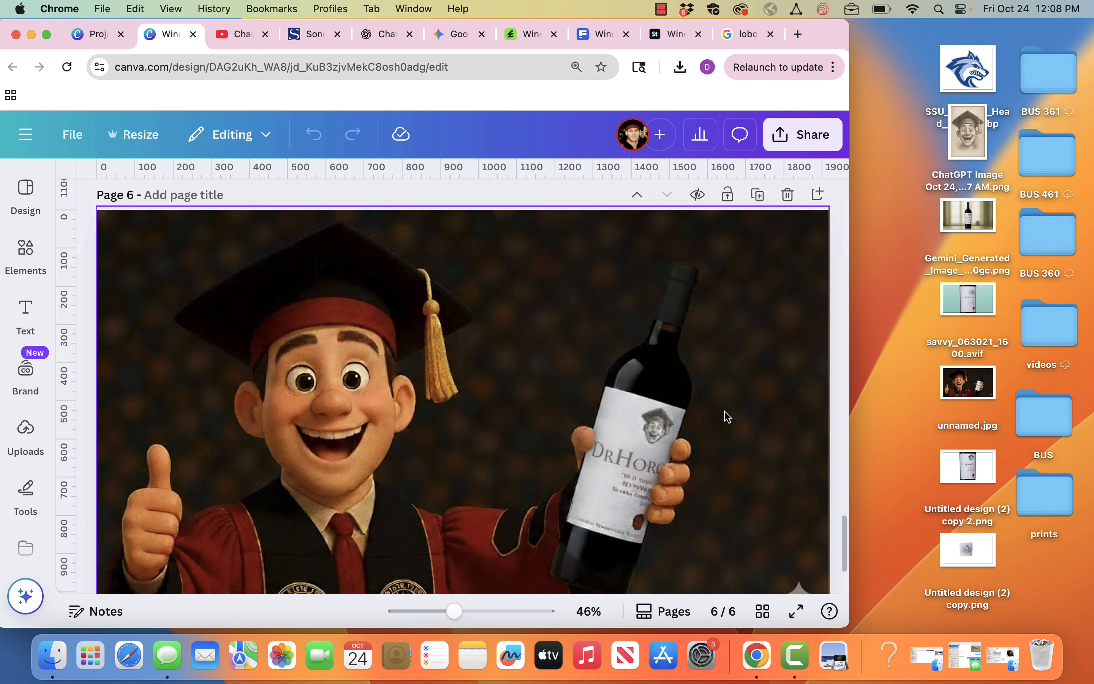
Review pages 1 to 3 of the wine mockup: the original St. Francis label and the cut-out emblem beside the graduate sketch.
{"action": "scroll", "coordinate": [724, 415], "scroll_direction": "up", "scroll_amount": 15}
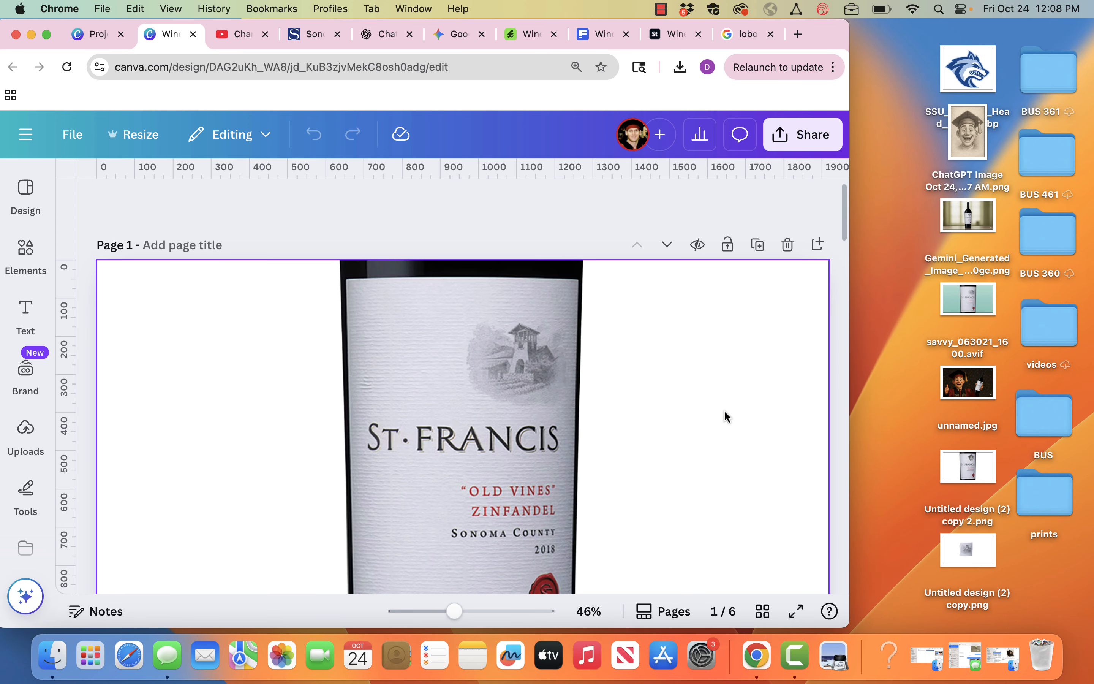
{"action": "scroll", "coordinate": [724, 415], "scroll_direction": "down", "scroll_amount": 5}
{"action": "scroll", "coordinate": [725, 415], "scroll_direction": "up", "scroll_amount": 2}
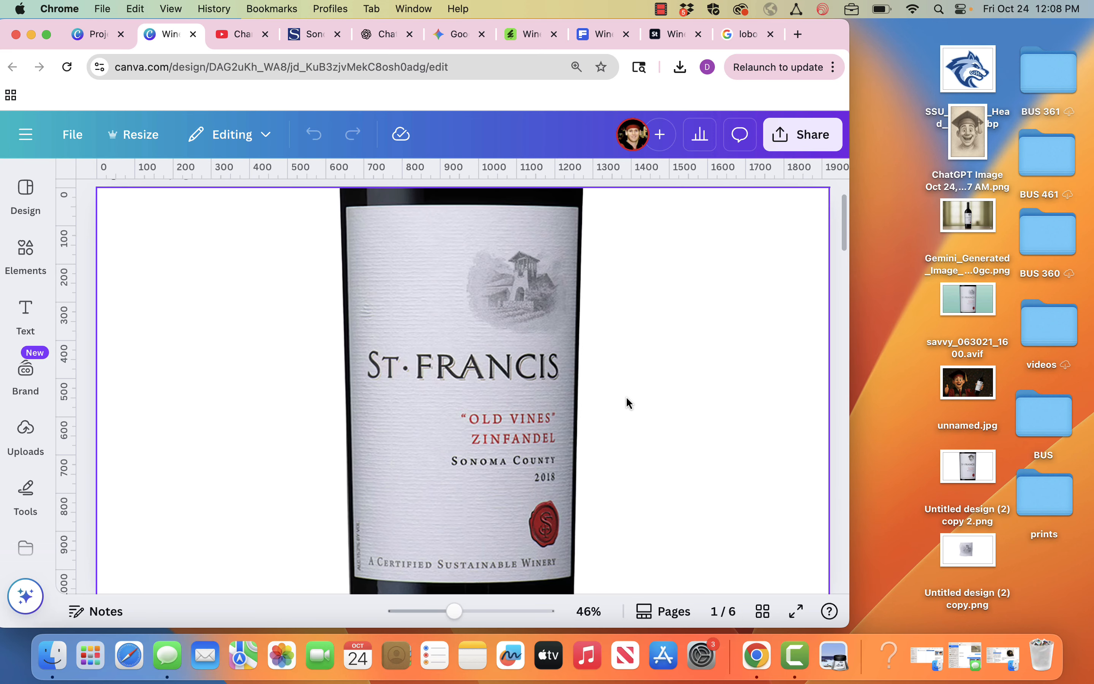
{"action": "scroll", "coordinate": [626, 400], "scroll_direction": "down", "scroll_amount": 10}
{"action": "scroll", "coordinate": [625, 400], "scroll_direction": "down", "scroll_amount": 2}
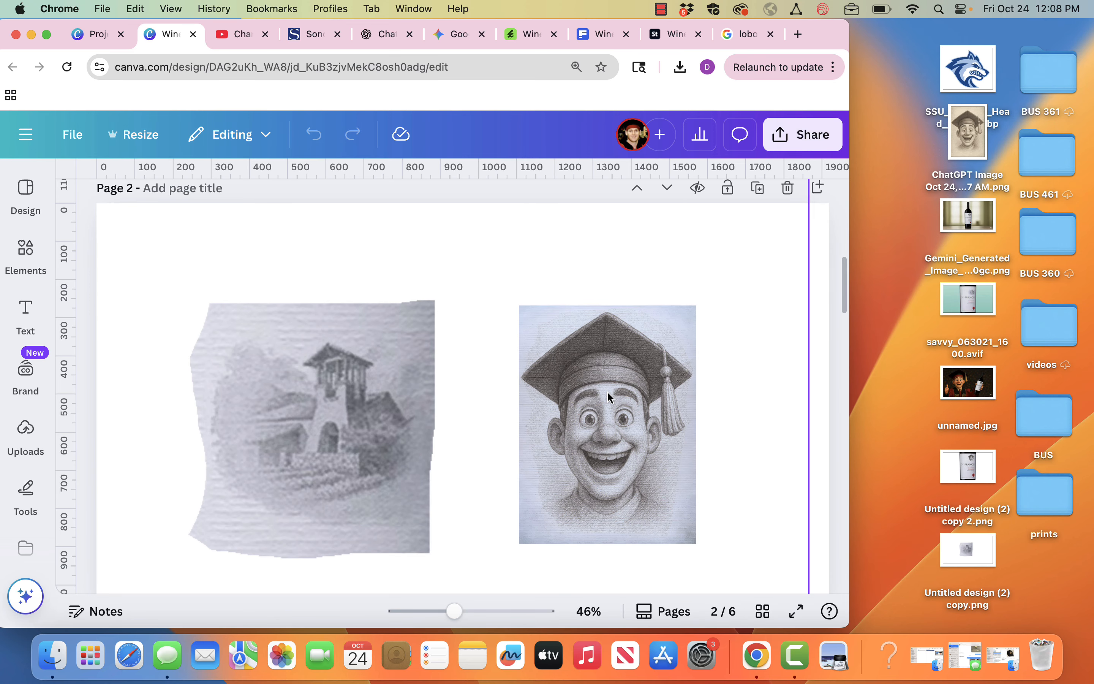
{"action": "scroll", "coordinate": [469, 465], "scroll_direction": "down", "scroll_amount": 5}
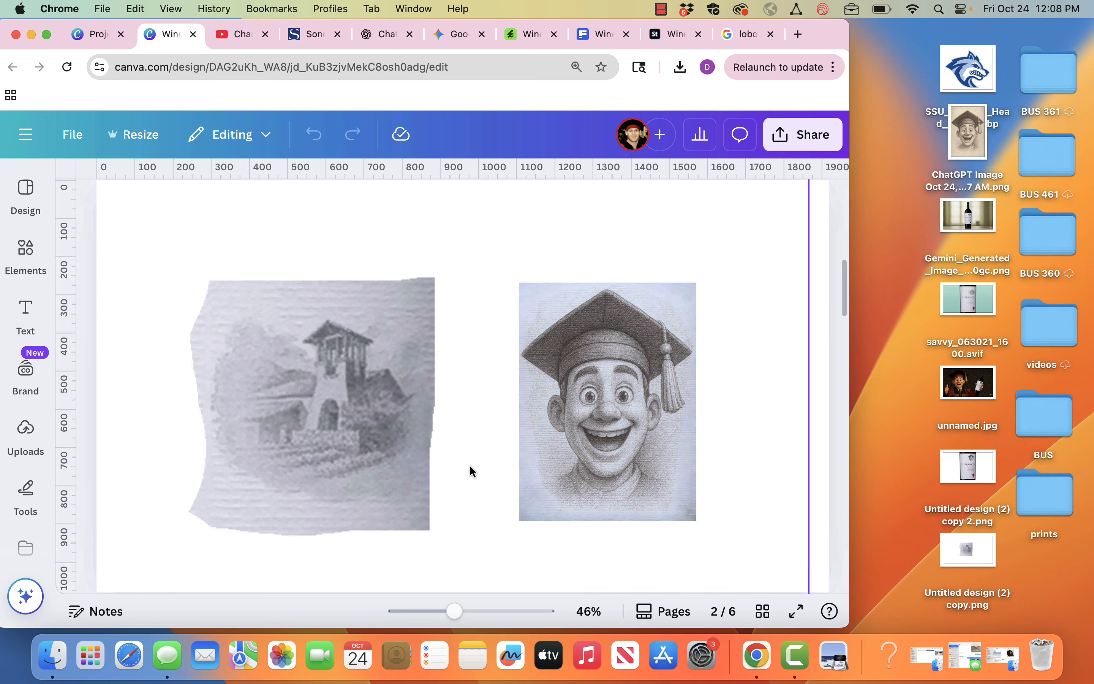
{"action": "scroll", "coordinate": [469, 465], "scroll_direction": "down", "scroll_amount": 8}
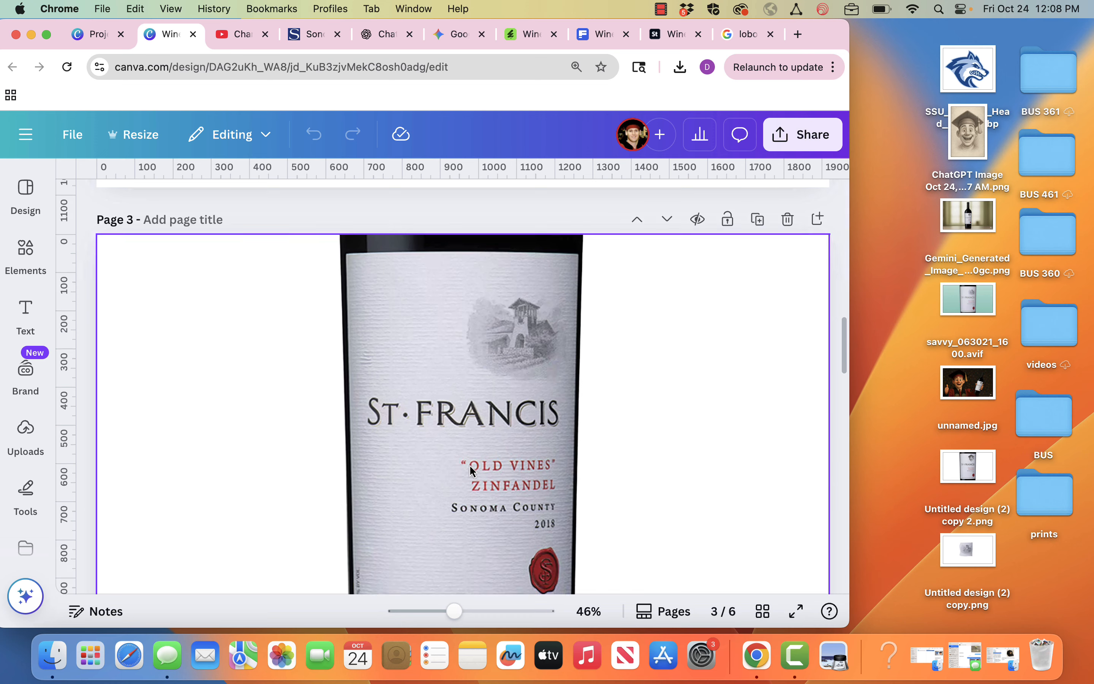
{"action": "scroll", "coordinate": [469, 465], "scroll_direction": "down", "scroll_amount": 4}
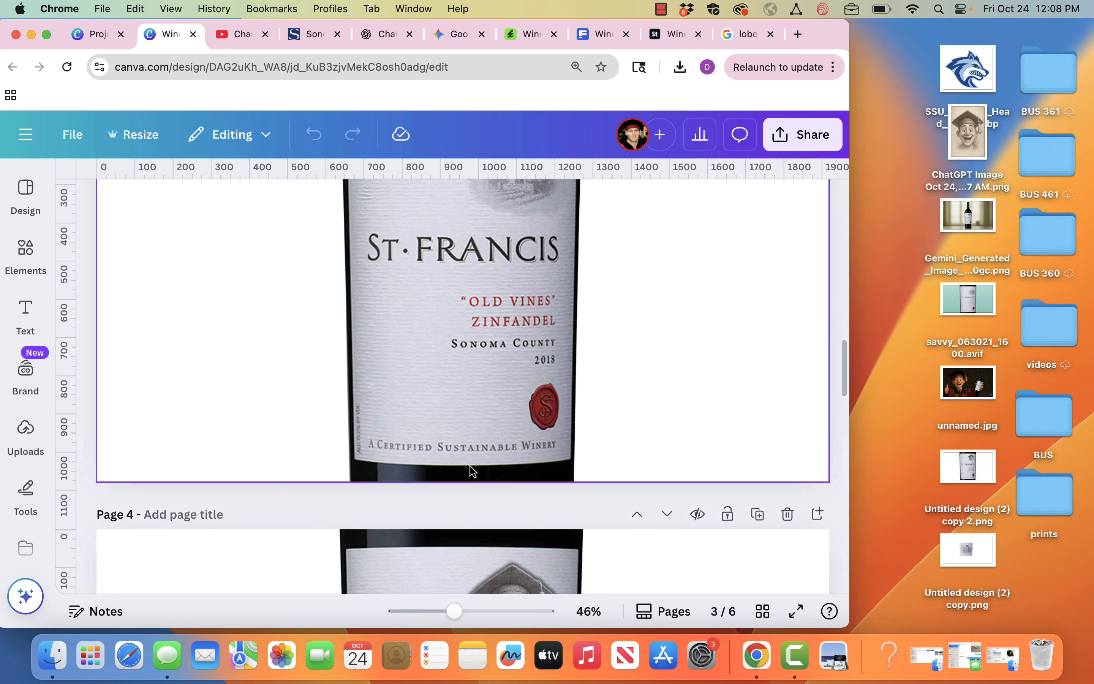
{"action": "scroll", "coordinate": [469, 465], "scroll_direction": "up", "scroll_amount": 4}
{"action": "scroll", "coordinate": [470, 470], "scroll_direction": "up", "scroll_amount": 2}
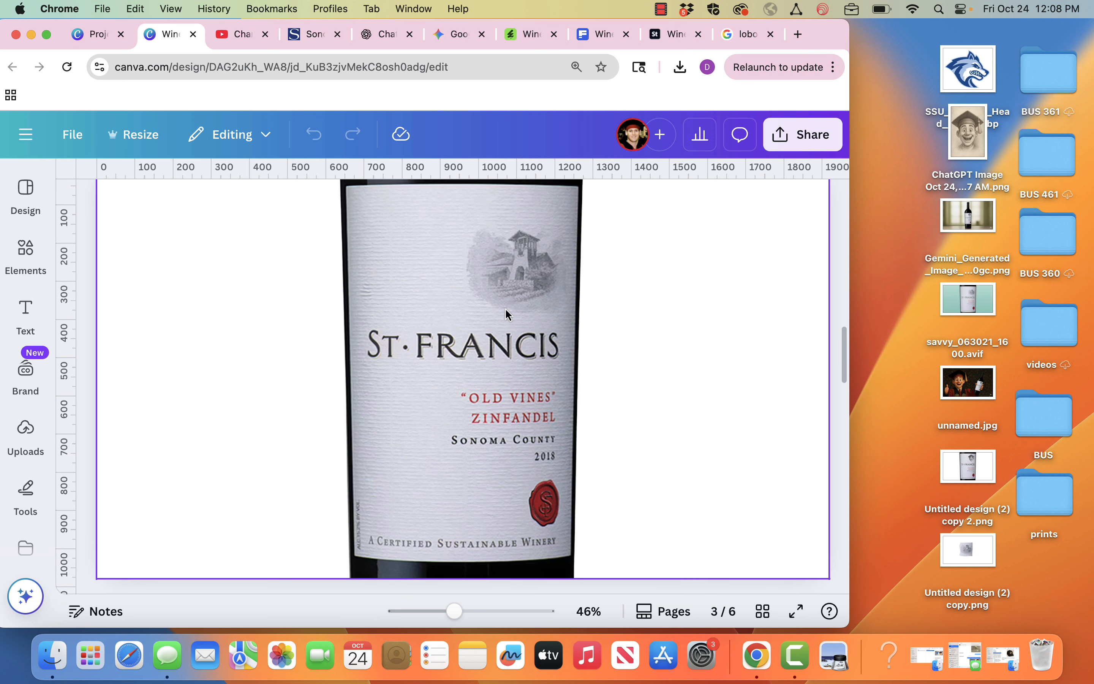
Examine the replaced label emblem on page 4, the full bottle on page 5 and the graduate holding the bottle on page 6.
{"action": "scroll", "coordinate": [508, 314], "scroll_direction": "down", "scroll_amount": 6}
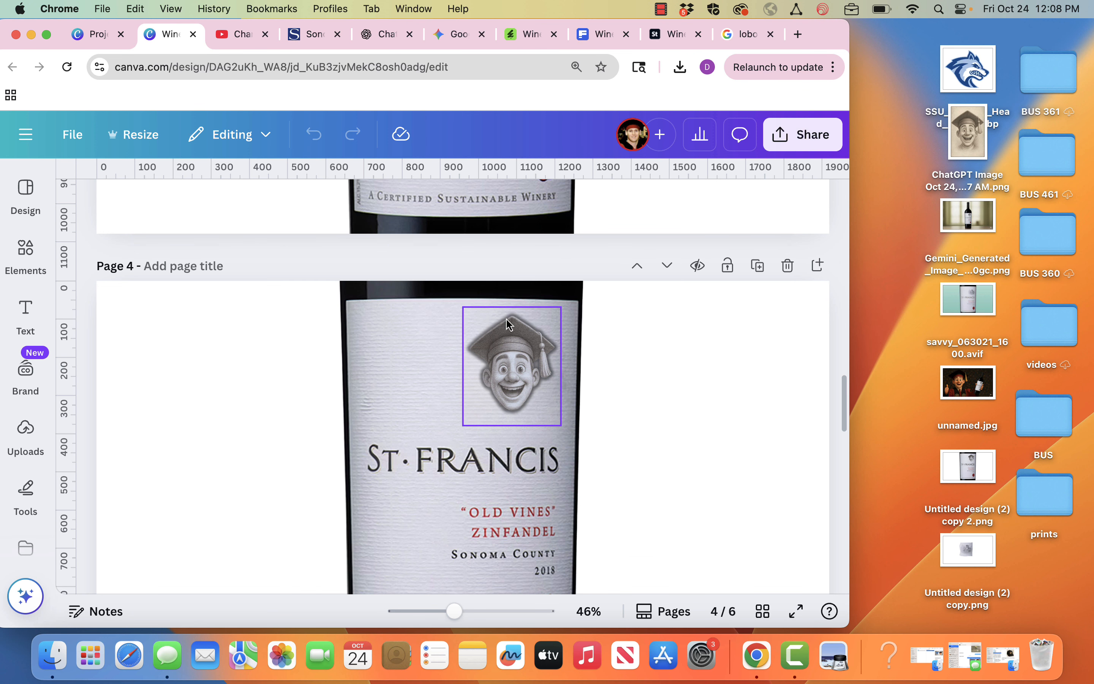
{"action": "scroll", "coordinate": [530, 441], "scroll_direction": "down", "scroll_amount": 3}
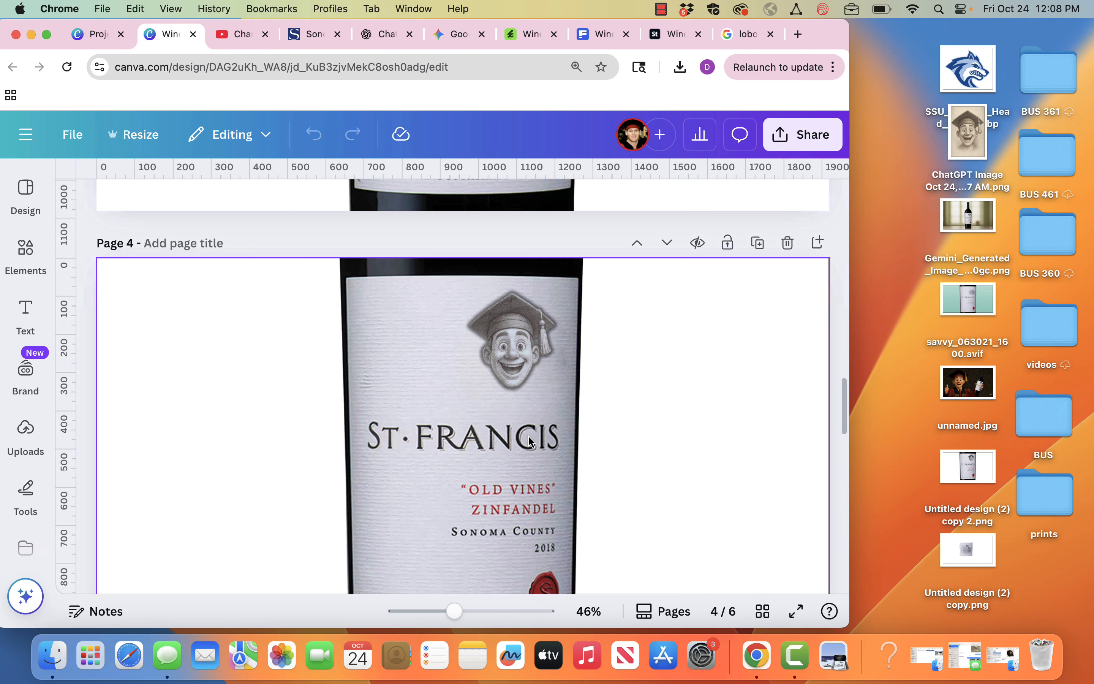
{"action": "scroll", "coordinate": [530, 440], "scroll_direction": "down", "scroll_amount": 5}
{"action": "scroll", "coordinate": [528, 435], "scroll_direction": "down", "scroll_amount": 5}
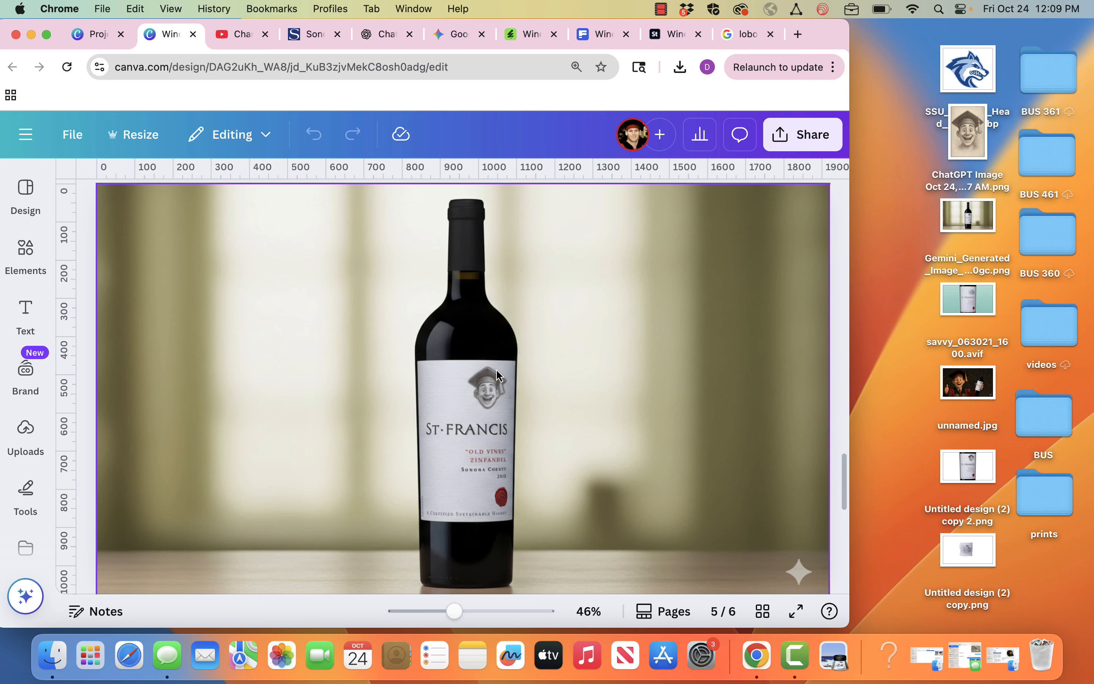
{"action": "scroll", "coordinate": [496, 375], "scroll_direction": "up", "scroll_amount": 10}
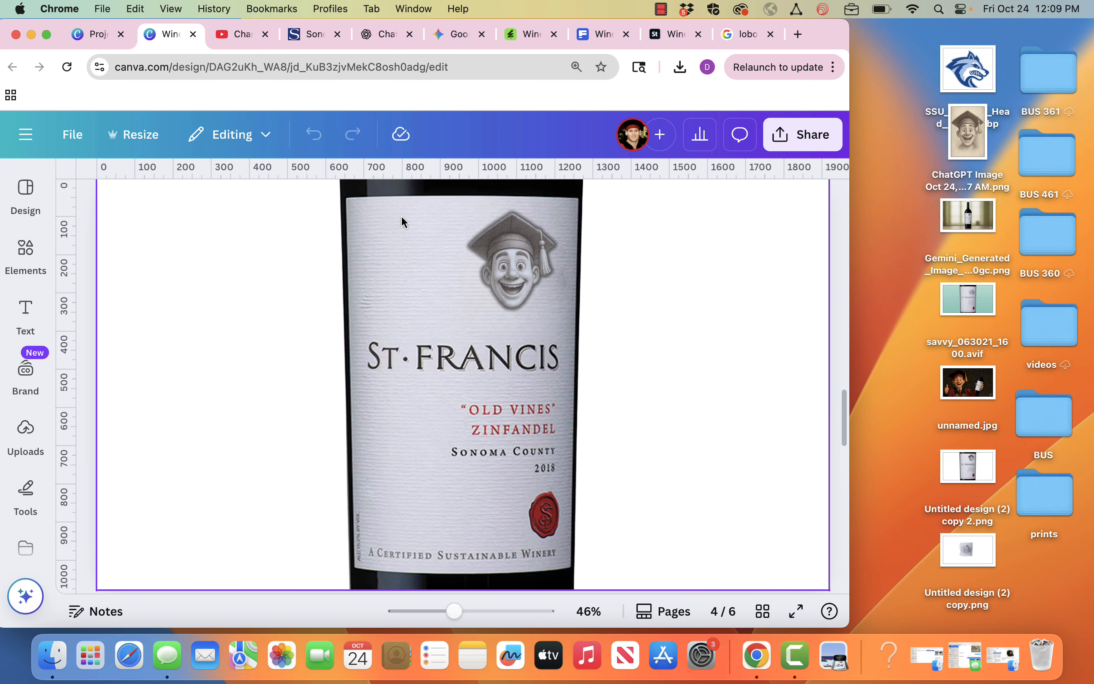
{"action": "scroll", "coordinate": [549, 453], "scroll_direction": "down", "scroll_amount": 10}
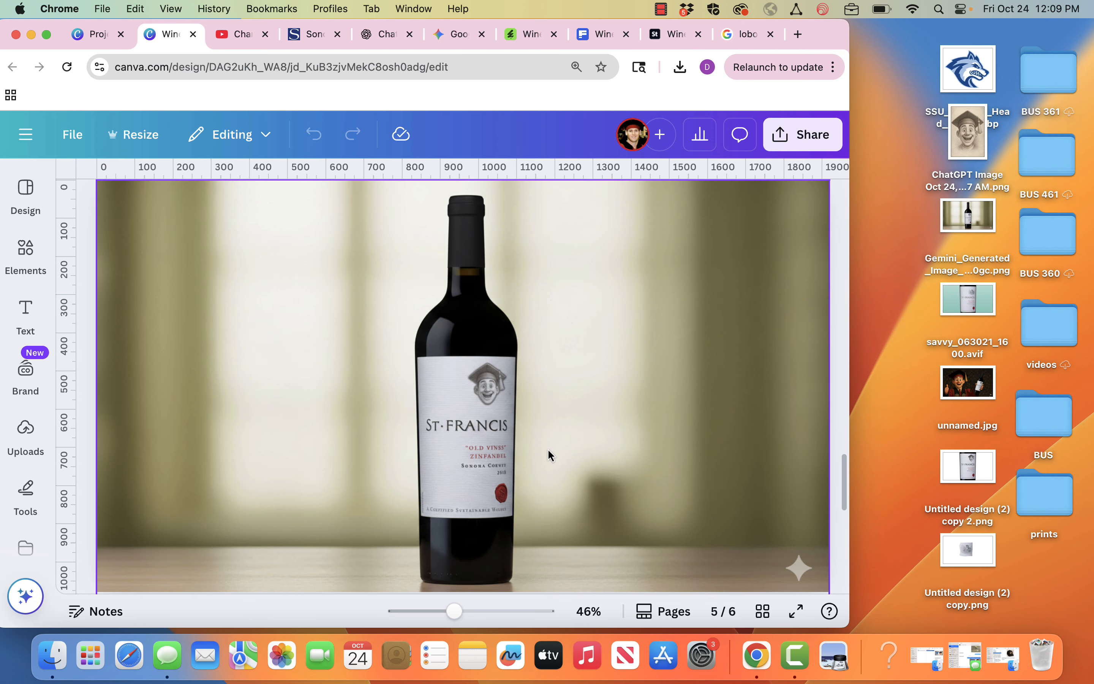
{"action": "scroll", "coordinate": [549, 454], "scroll_direction": "down", "scroll_amount": 8}
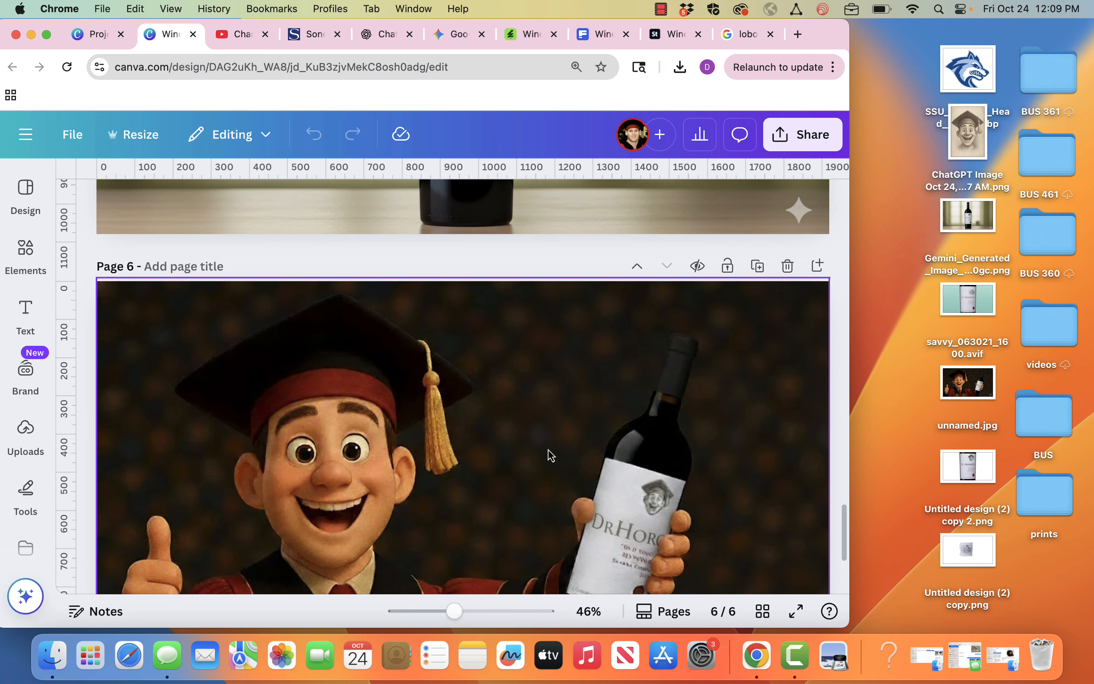
{"action": "scroll", "coordinate": [669, 521], "scroll_direction": "down", "scroll_amount": 3}
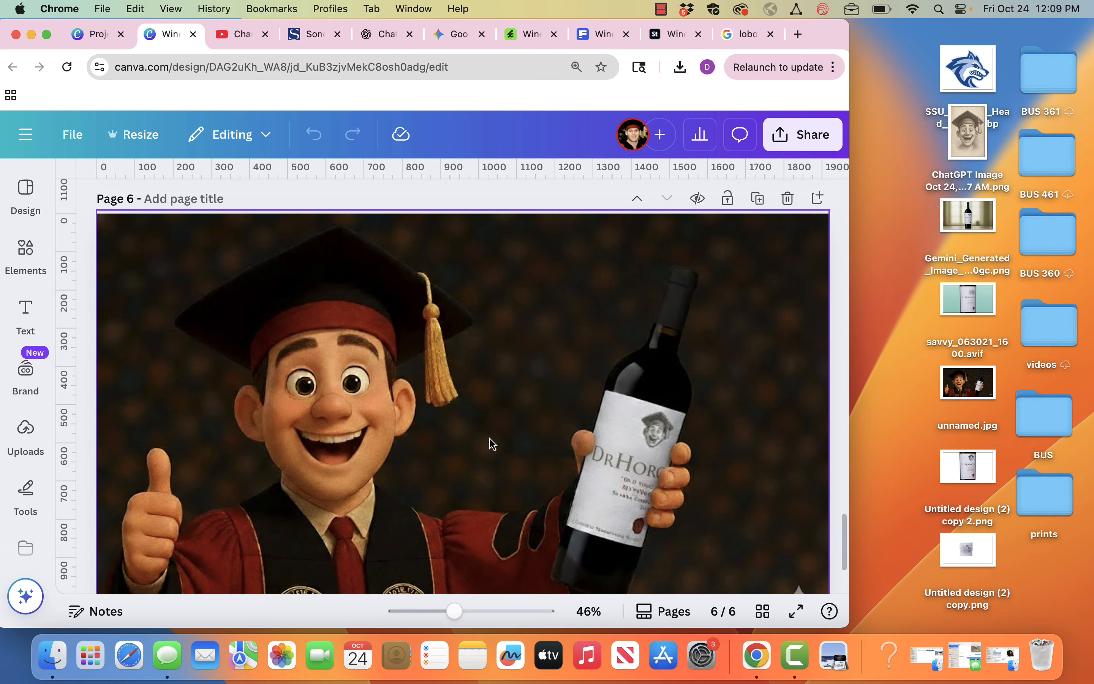
{"action": "scroll", "coordinate": [492, 443], "scroll_direction": "up", "scroll_amount": 10}
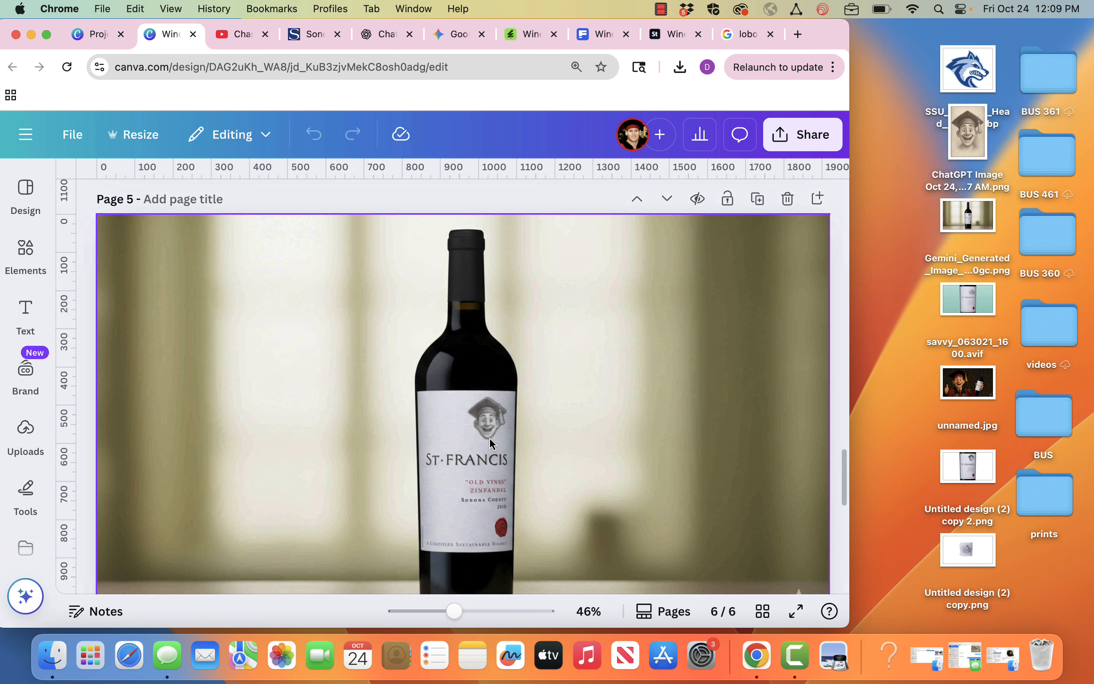
{"action": "scroll", "coordinate": [495, 452], "scroll_direction": "up", "scroll_amount": 8}
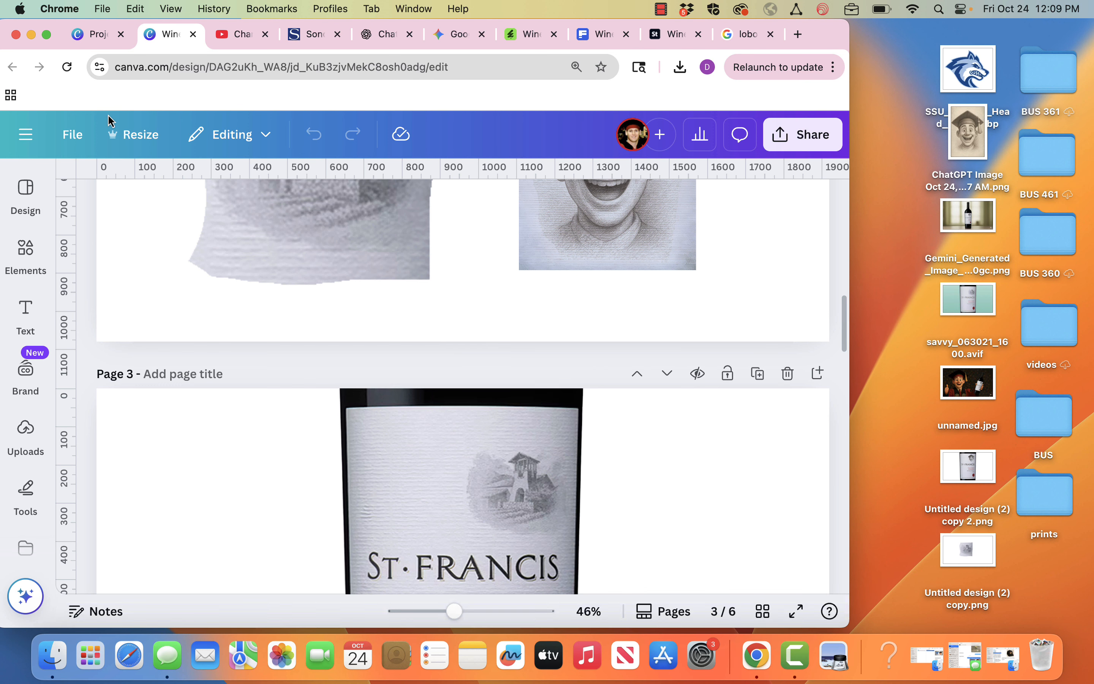
Open the recent untitled design with the cartoon graduate from the projects page and copy the graduate picture on page 1.
{"action": "left_click", "coordinate": [107, 39]}
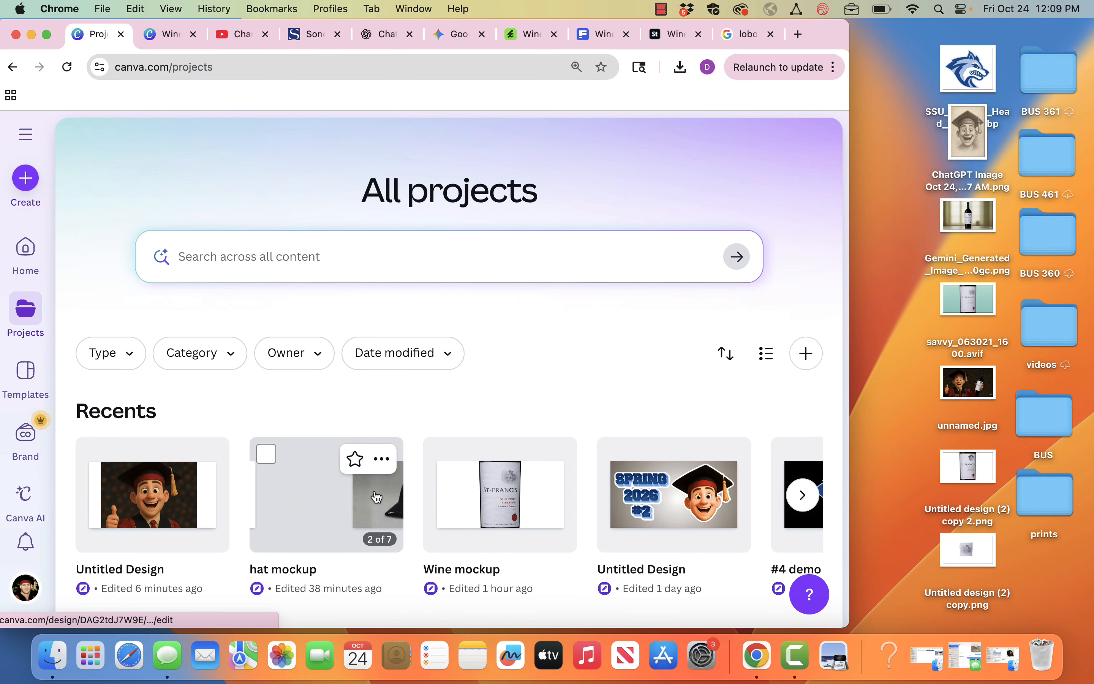
{"action": "left_click", "coordinate": [145, 499]}
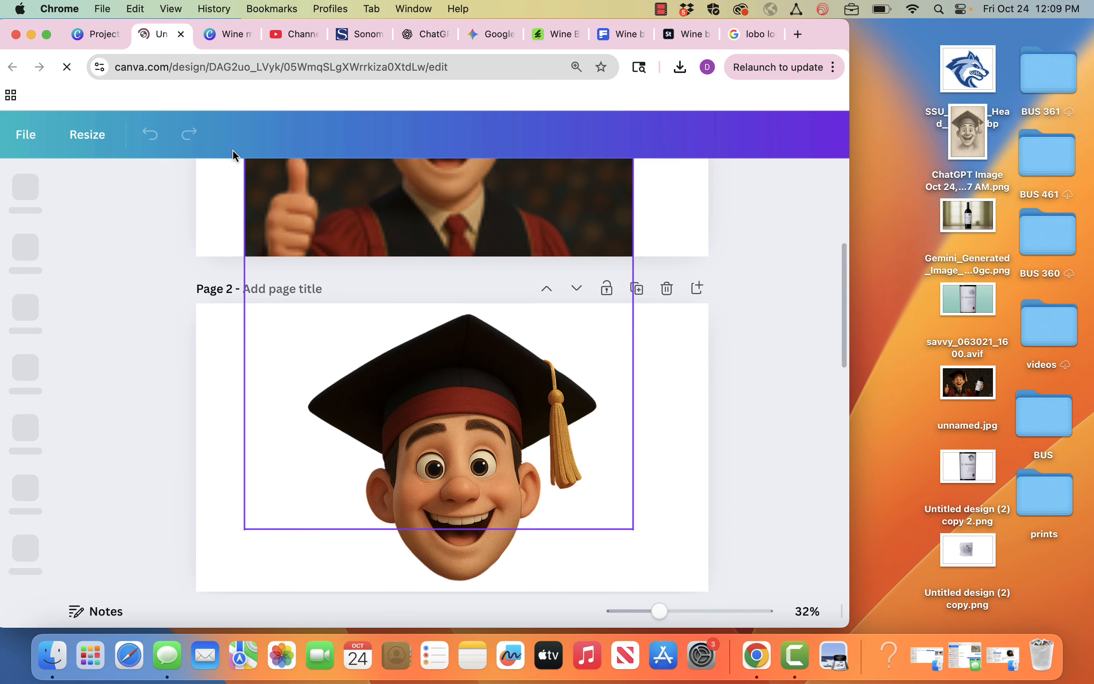
{"action": "left_click", "coordinate": [402, 356]}
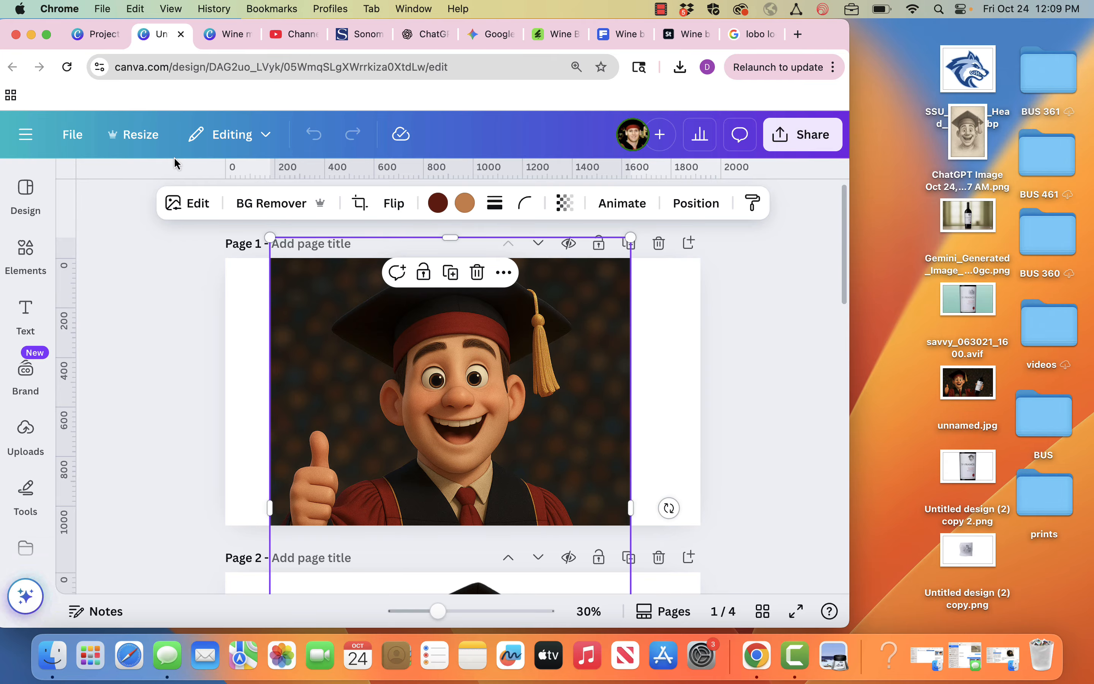
Create a new blank landscape design from one of the suggested custom sizes.
{"action": "left_click", "coordinate": [26, 135]}
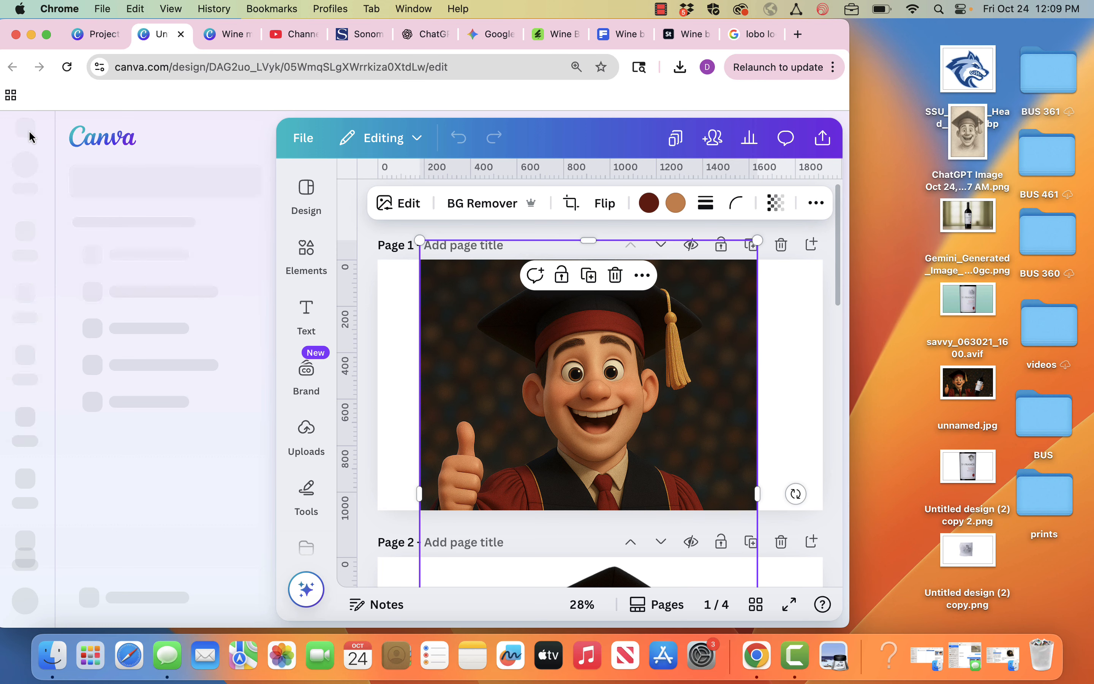
{"action": "left_click", "coordinate": [27, 180]}
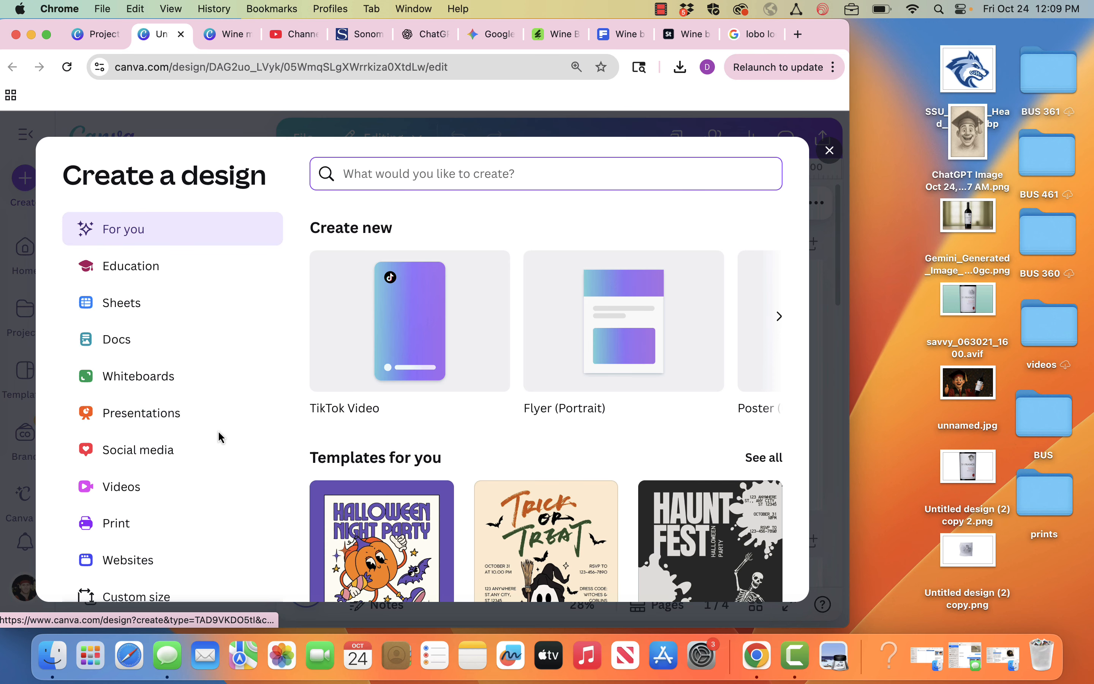
{"action": "scroll", "coordinate": [220, 439], "scroll_direction": "down", "scroll_amount": 2}
{"action": "left_click", "coordinate": [171, 511]}
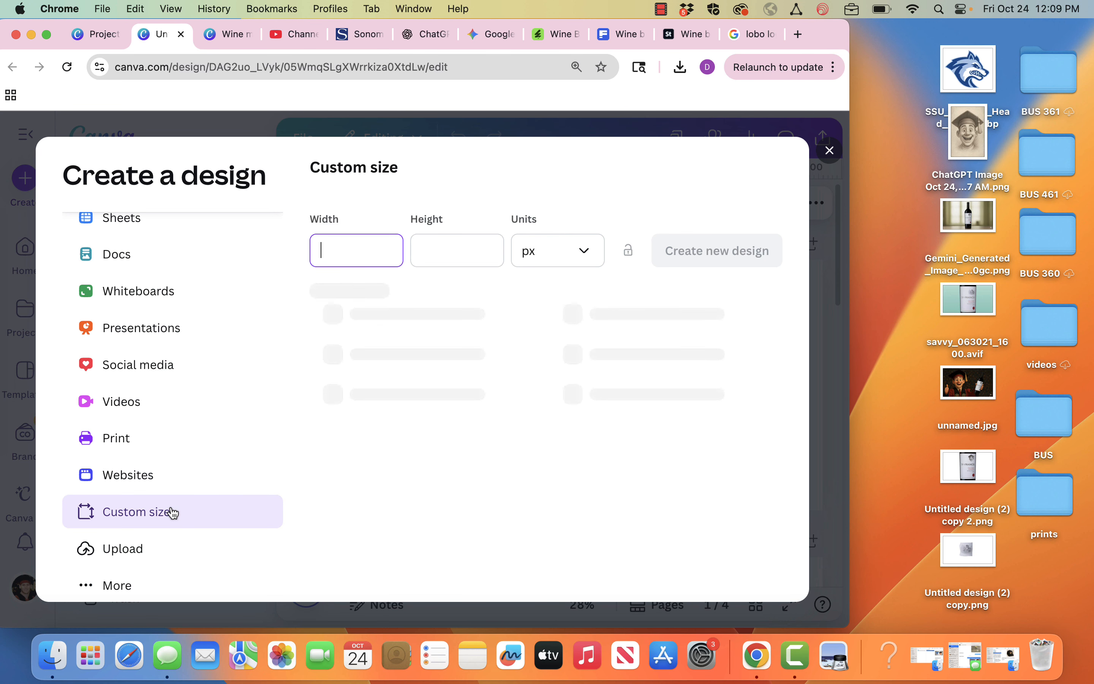
{"action": "left_click", "coordinate": [397, 327]}
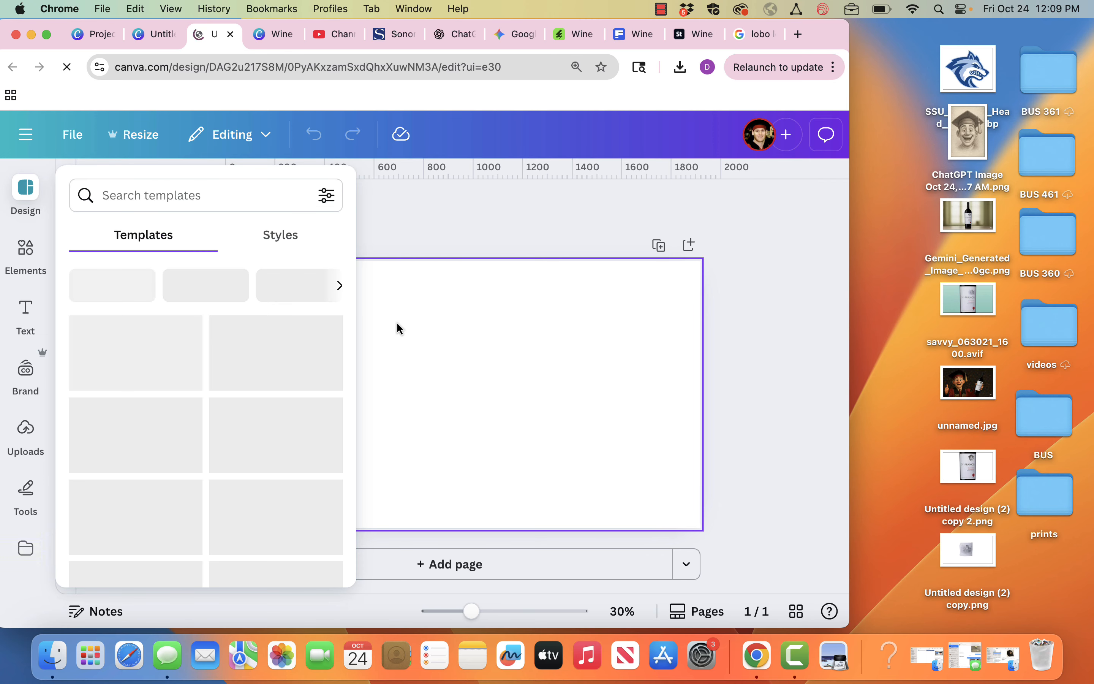
Paste the copied graduate picture onto the blank page and add an empty second page.
{"action": "left_click", "coordinate": [408, 233]}
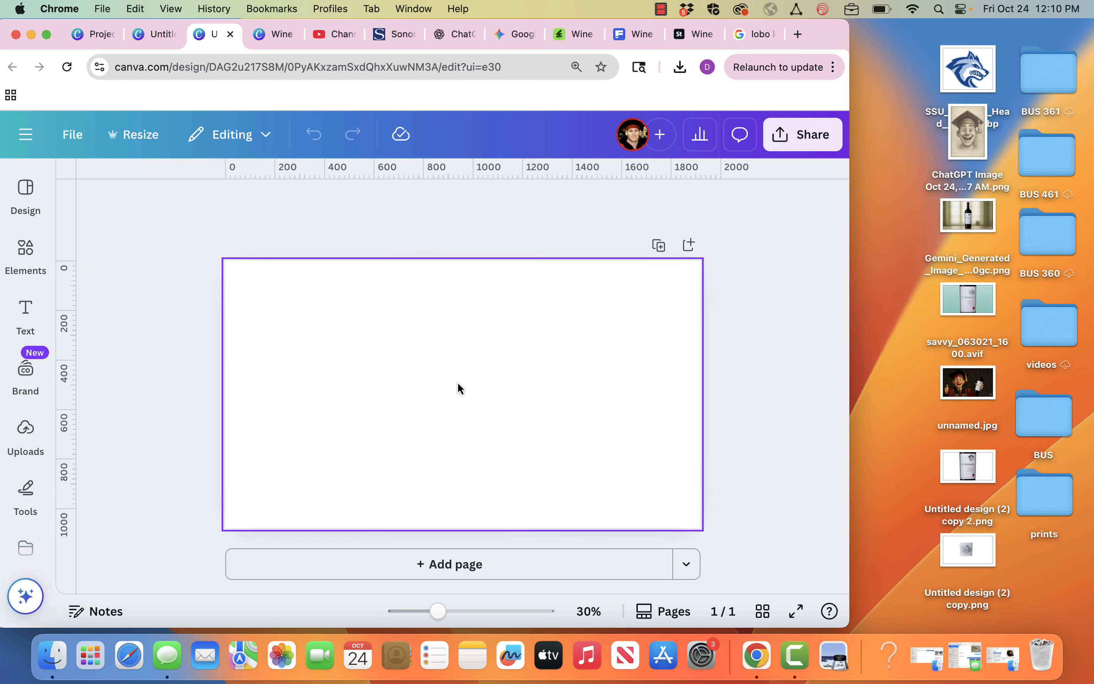
{"action": "key", "text": "super+v"}
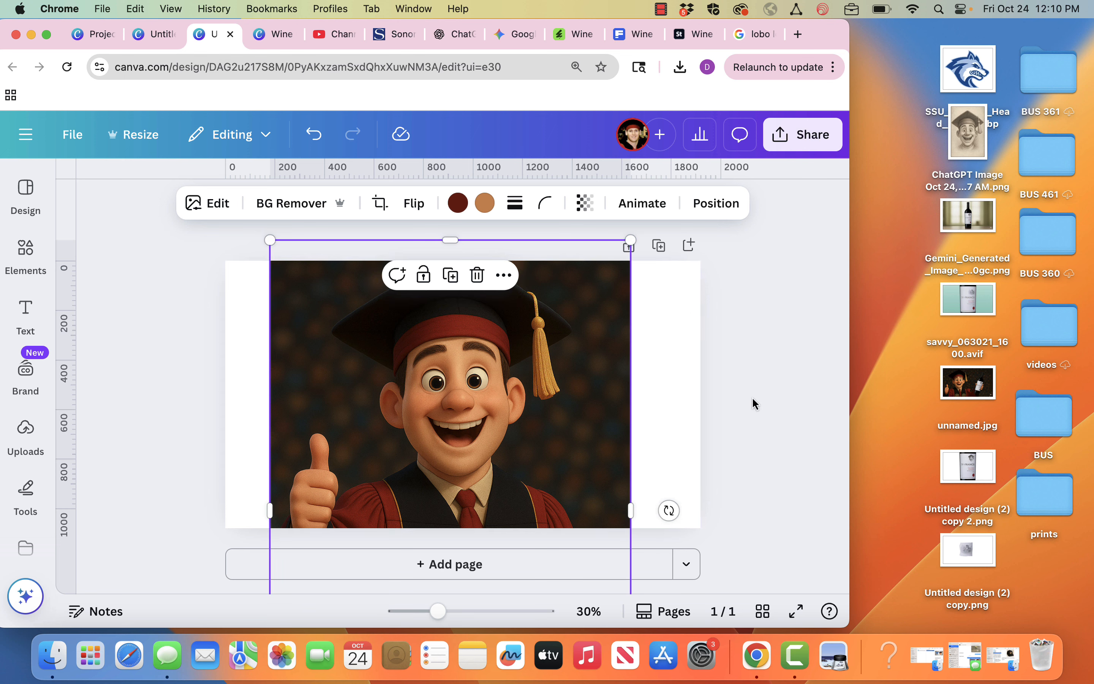
{"action": "key", "text": "super+Return"}
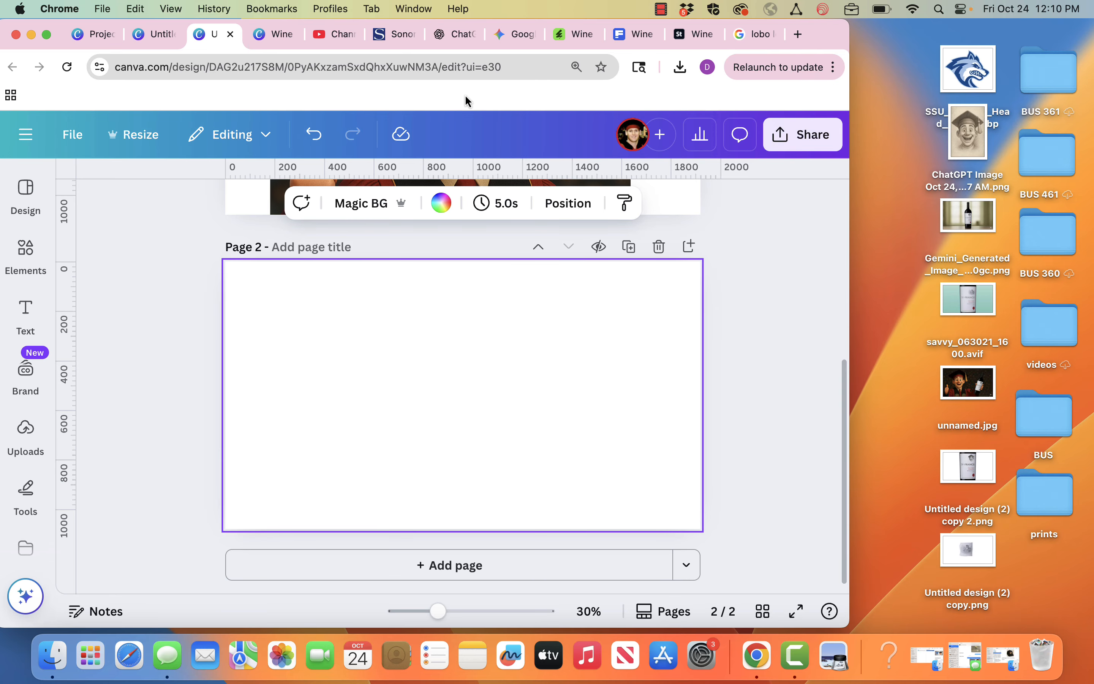
Search Google Images for "sonoma wine label" in a new browser tab.
{"action": "left_click", "coordinate": [797, 34]}
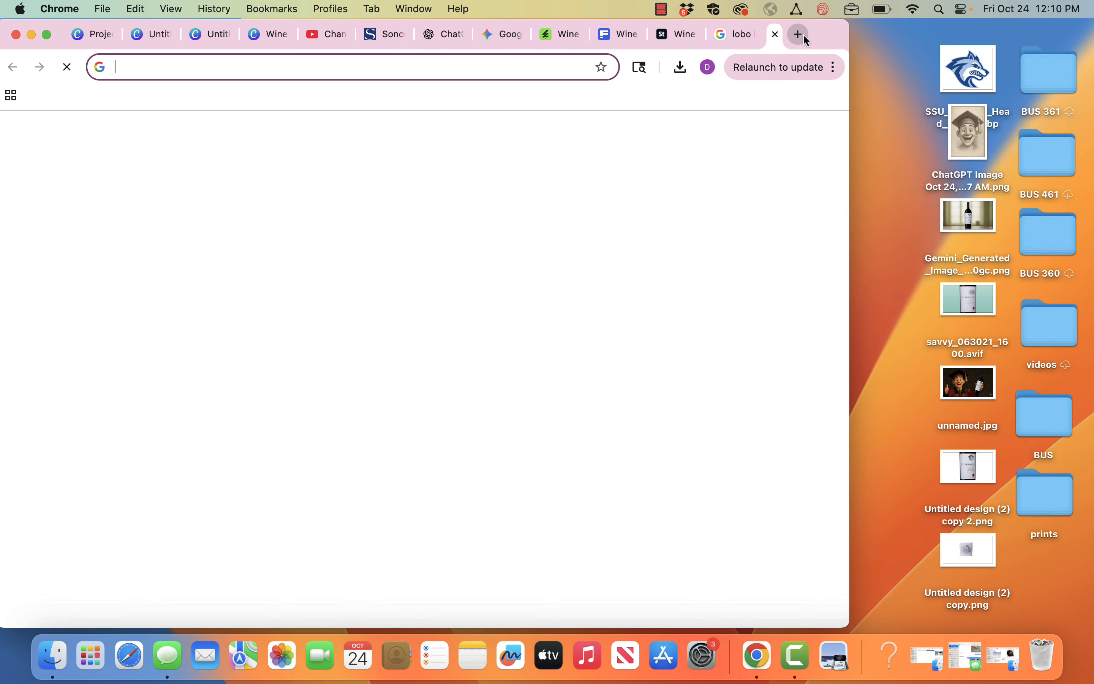
{"action": "left_click", "coordinate": [265, 318]}
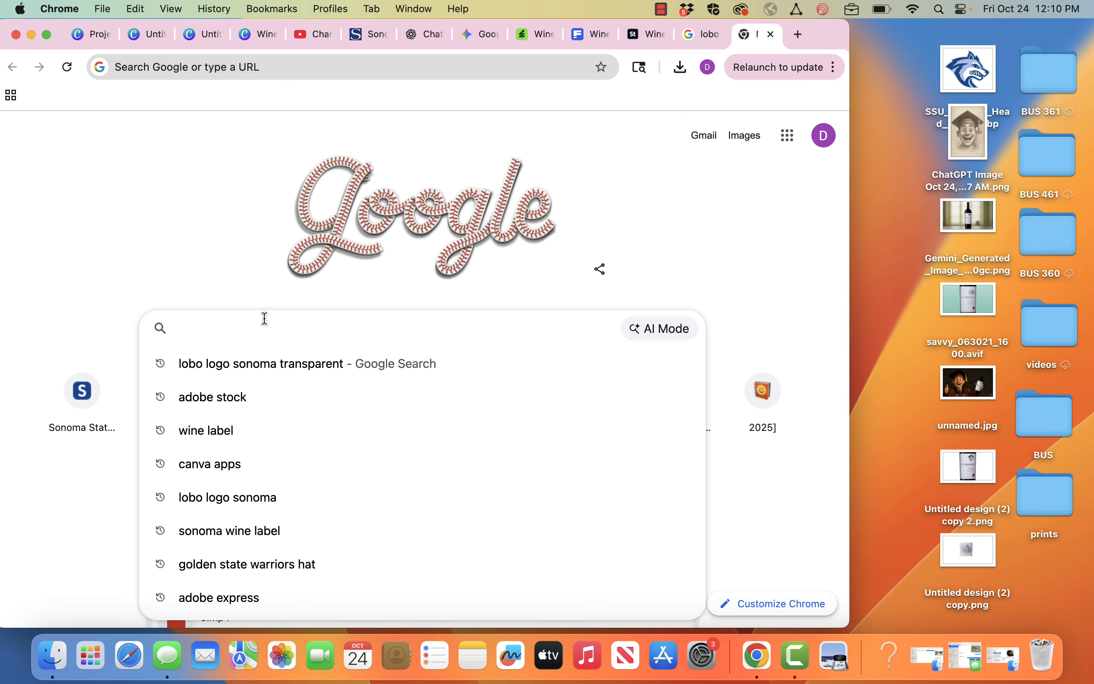
{"action": "left_click", "coordinate": [270, 533]}
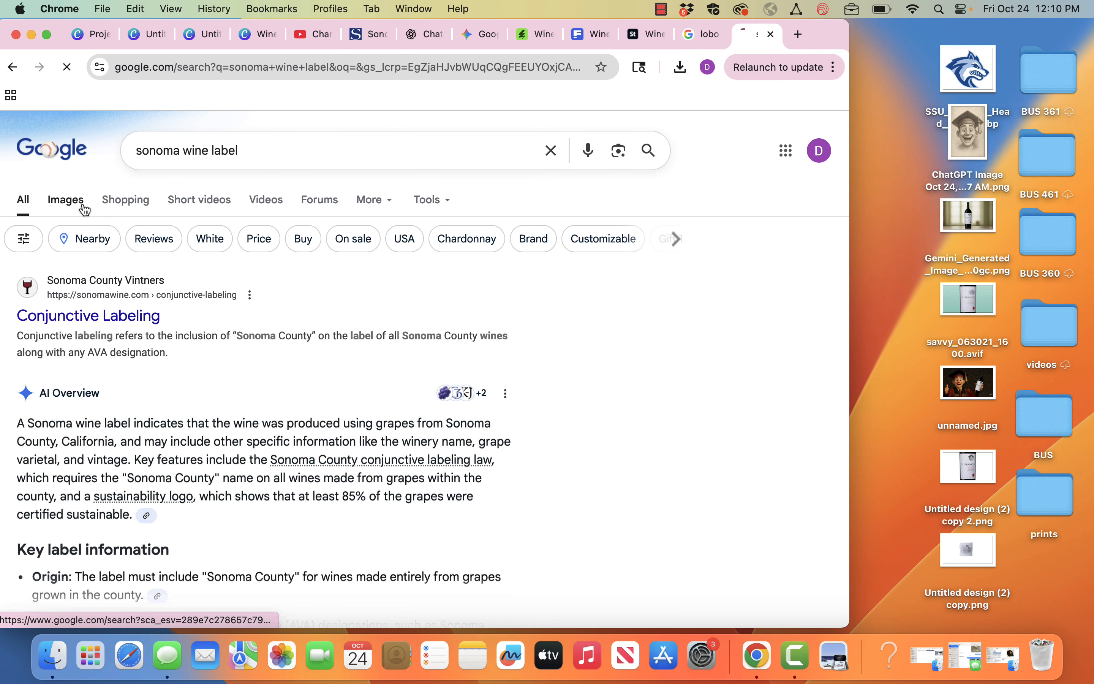
{"action": "left_click", "coordinate": [83, 210]}
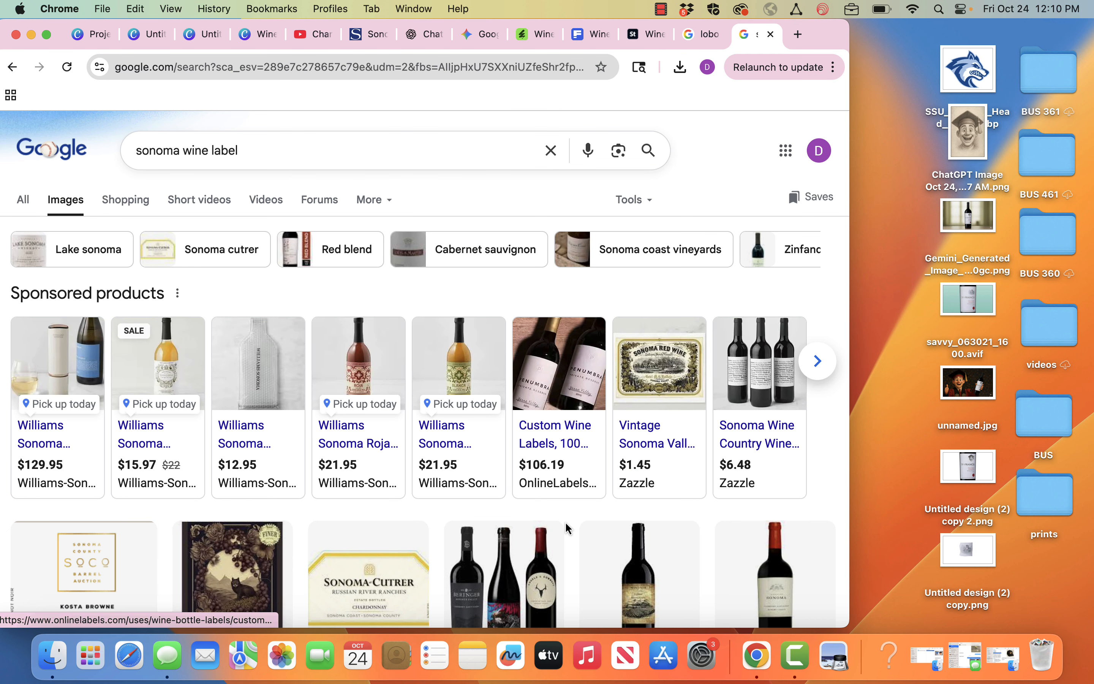
Look through the Sonoma wine label image results for a suitable label.
{"action": "scroll", "coordinate": [566, 524], "scroll_direction": "down", "scroll_amount": 5}
{"action": "scroll", "coordinate": [565, 526], "scroll_direction": "down", "scroll_amount": 4}
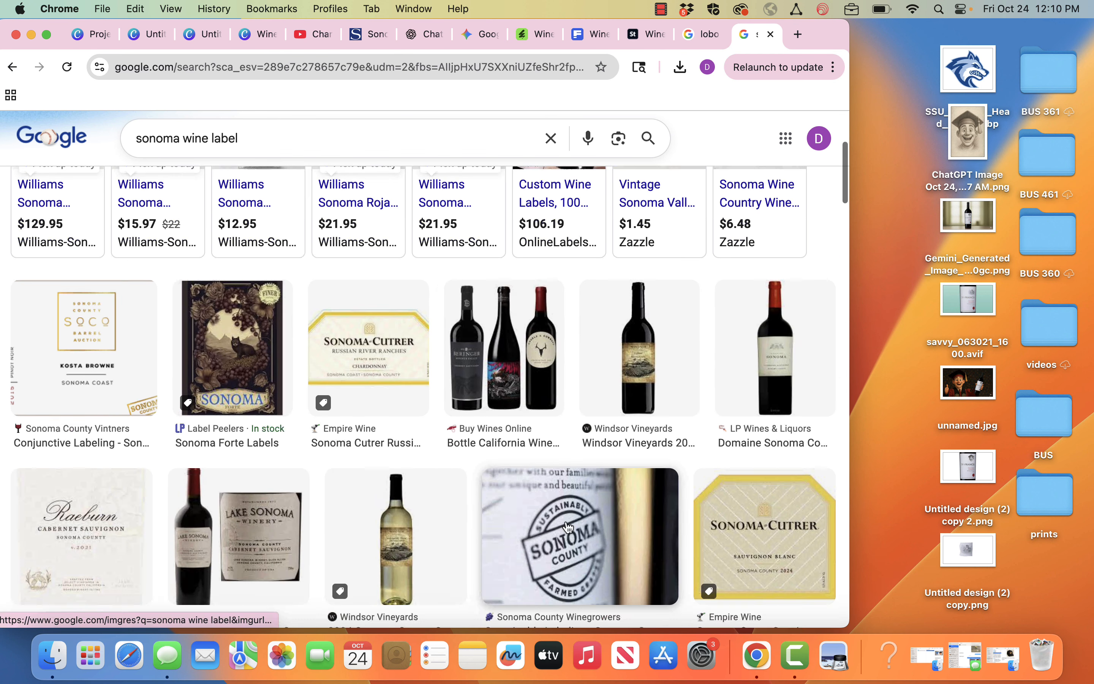
{"action": "scroll", "coordinate": [567, 526], "scroll_direction": "down", "scroll_amount": 8}
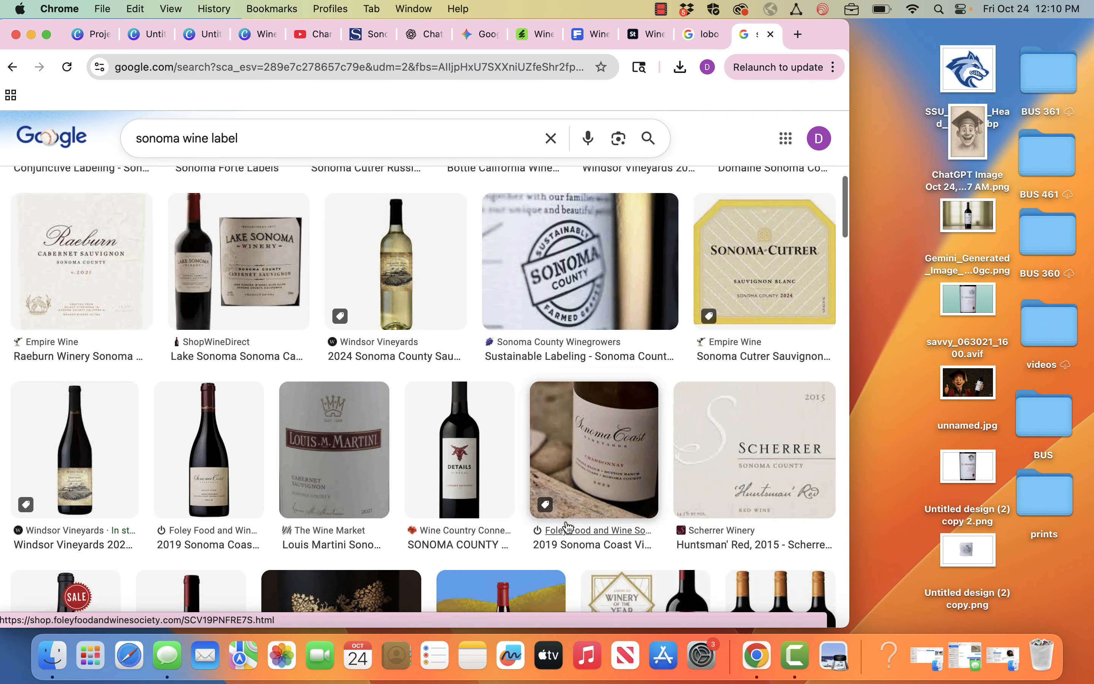
{"action": "scroll", "coordinate": [567, 526], "scroll_direction": "down", "scroll_amount": 1}
{"action": "scroll", "coordinate": [567, 526], "scroll_direction": "down", "scroll_amount": 1}
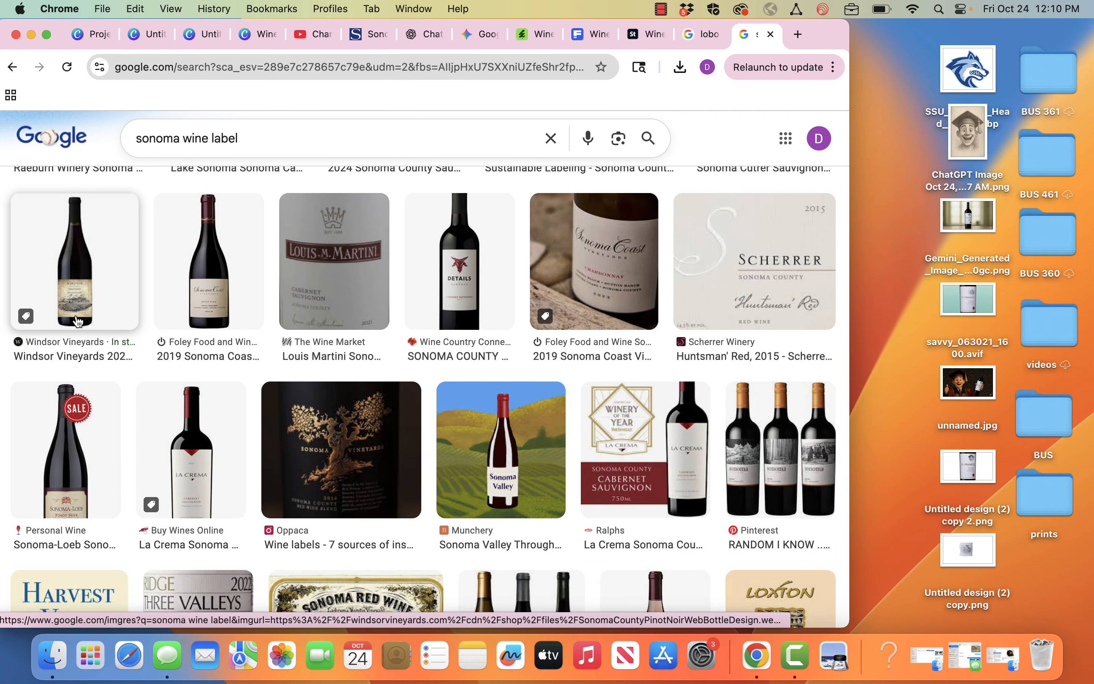
{"action": "scroll", "coordinate": [389, 466], "scroll_direction": "down", "scroll_amount": 3}
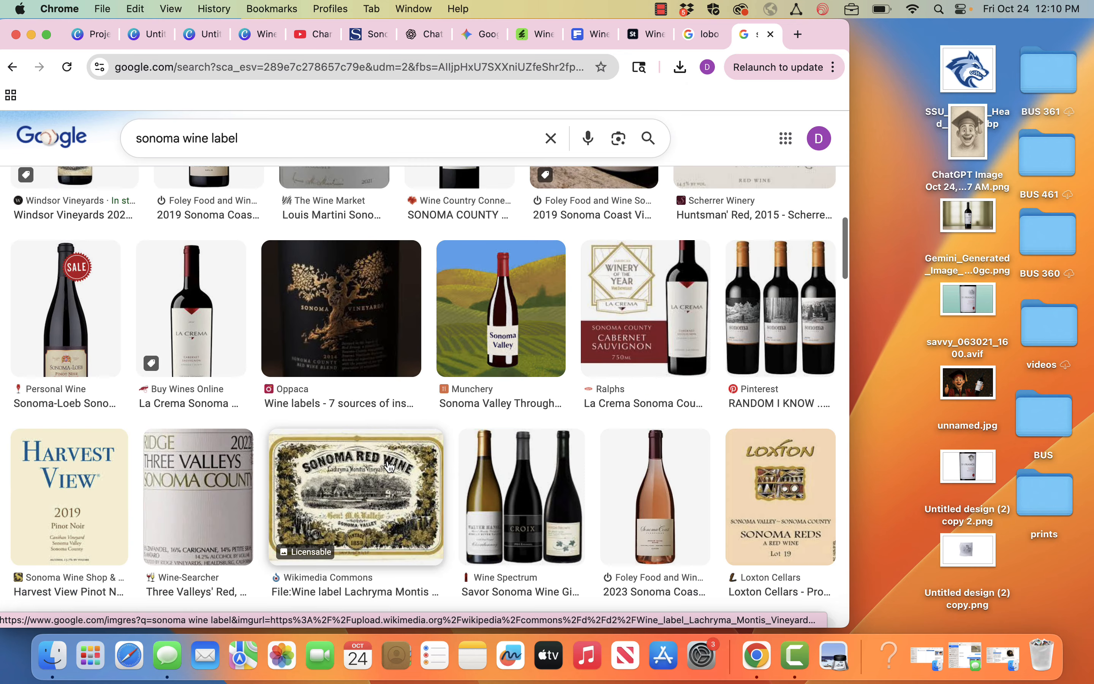
{"action": "scroll", "coordinate": [390, 465], "scroll_direction": "down", "scroll_amount": 6}
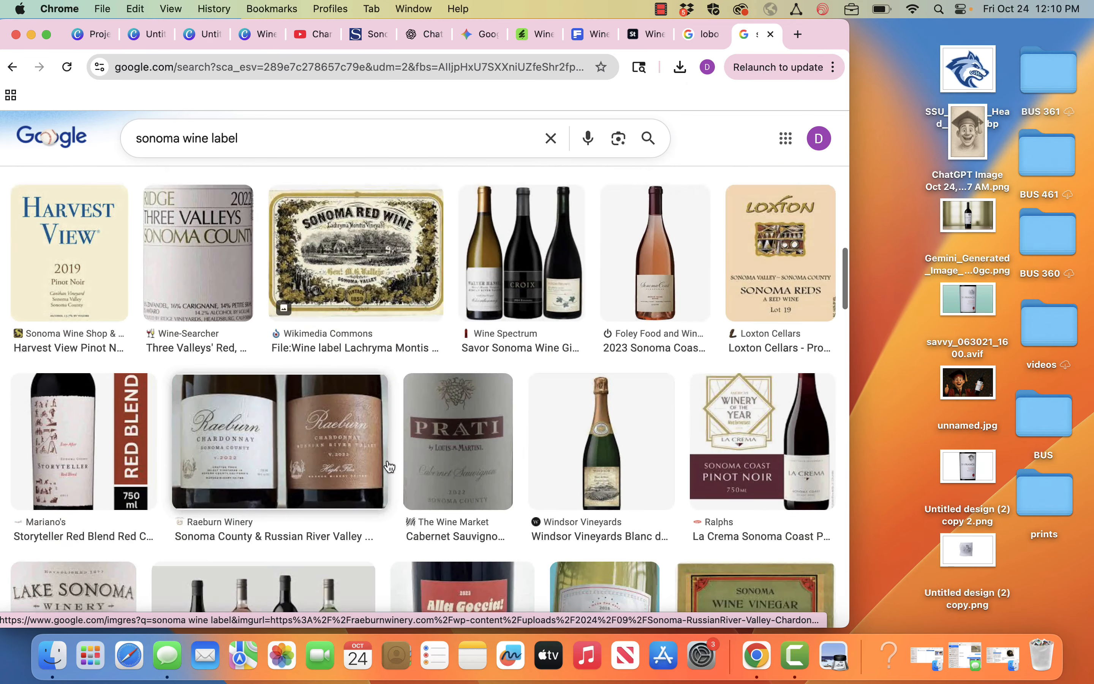
{"action": "scroll", "coordinate": [389, 465], "scroll_direction": "down", "scroll_amount": 9}
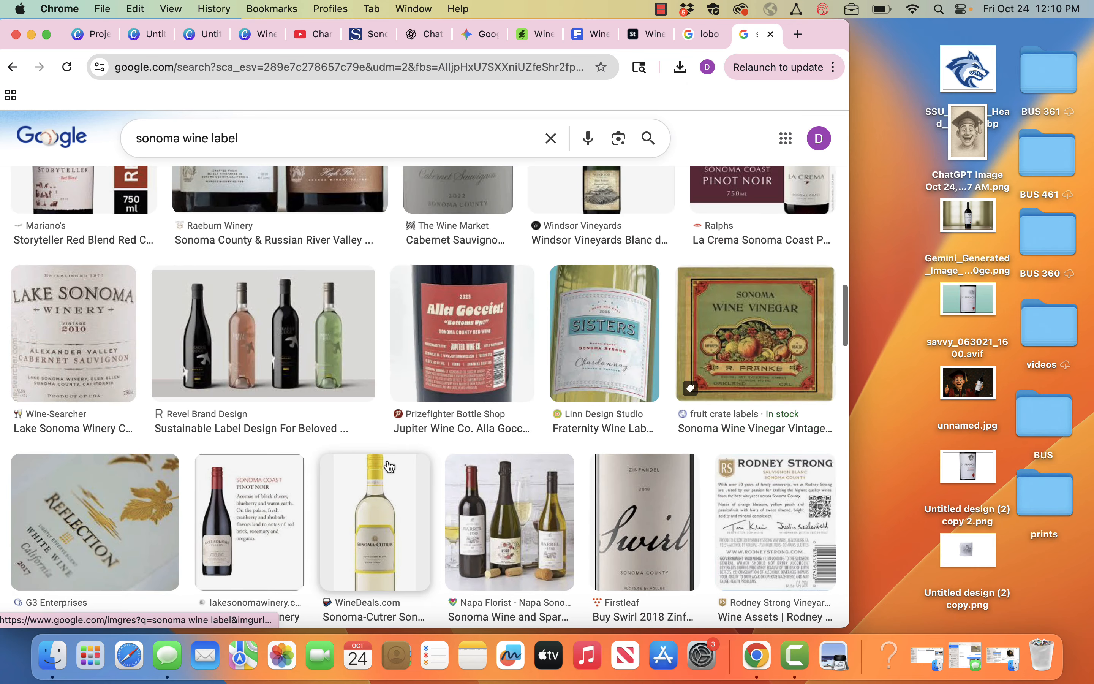
{"action": "scroll", "coordinate": [390, 465], "scroll_direction": "down", "scroll_amount": 10}
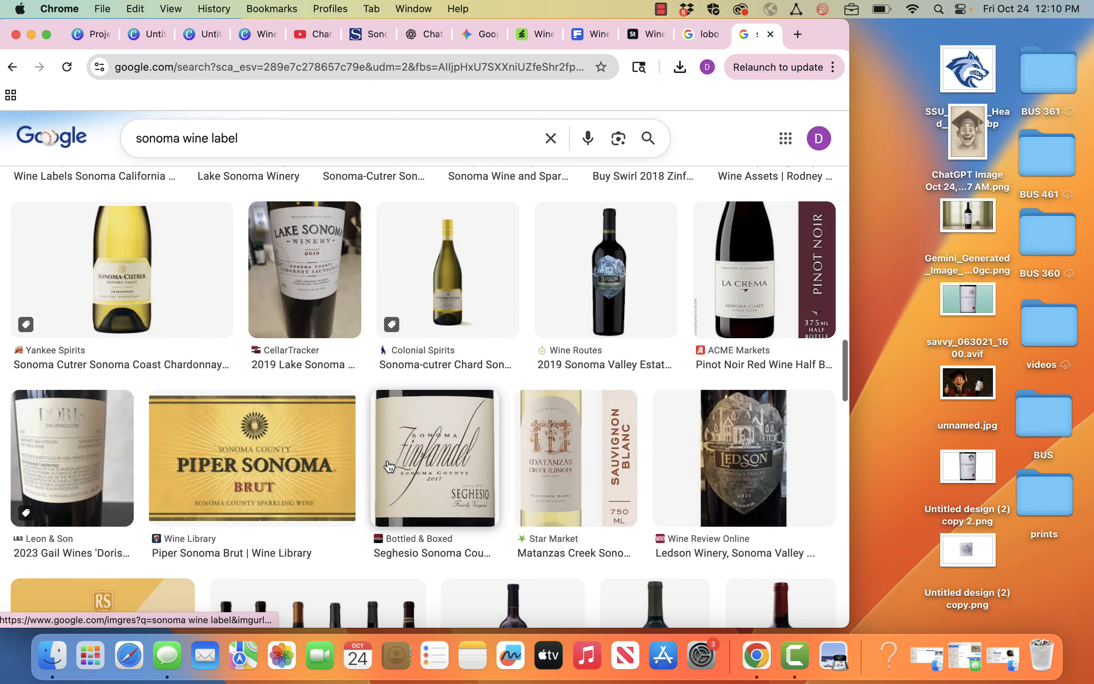
{"action": "scroll", "coordinate": [390, 466], "scroll_direction": "down", "scroll_amount": 1}
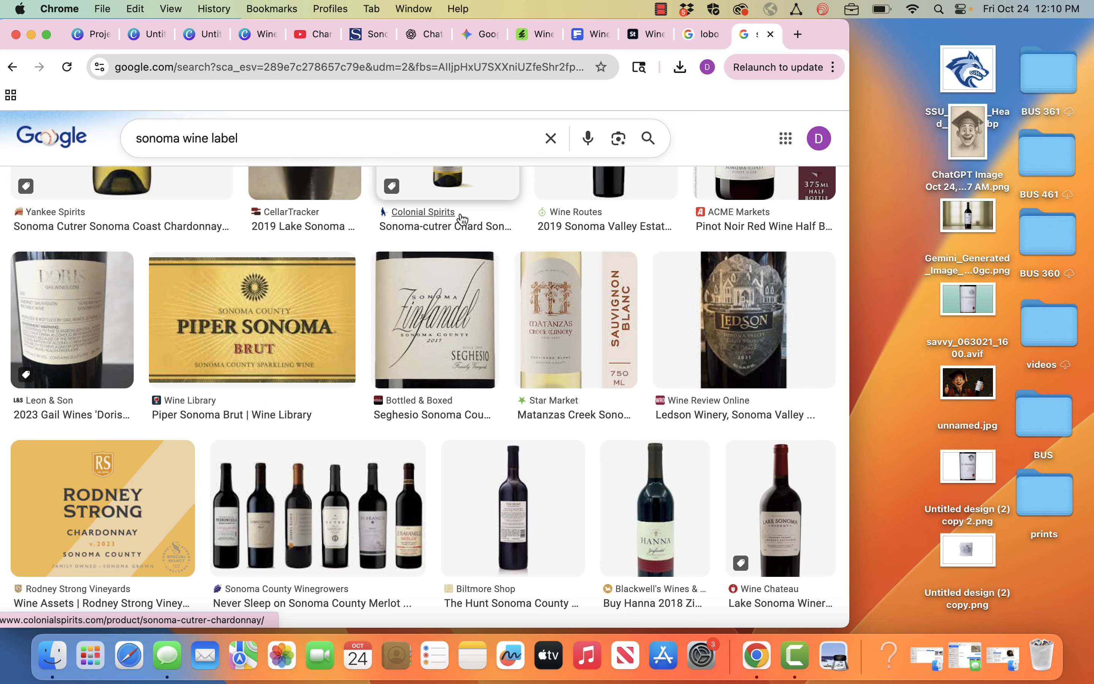
Refine the image search to "sonoma wine label st. francis".
{"action": "left_click", "coordinate": [302, 142]}
{"action": "type", "text": "st."}
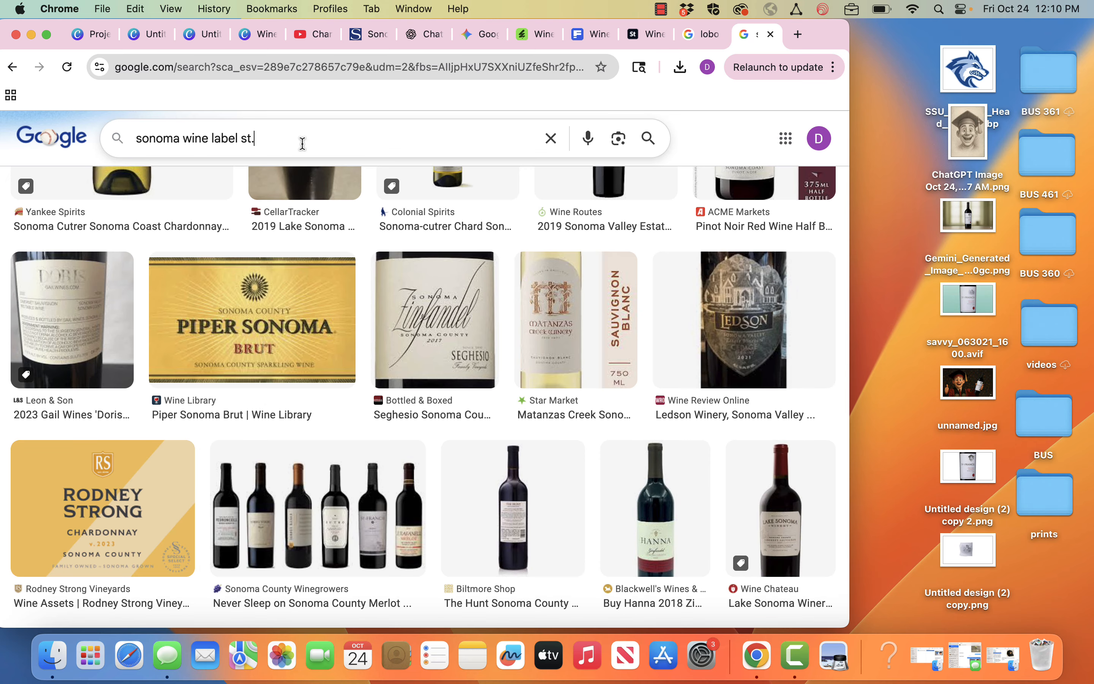
{"action": "type", "text": " francis"}
{"action": "key", "text": "Return"}
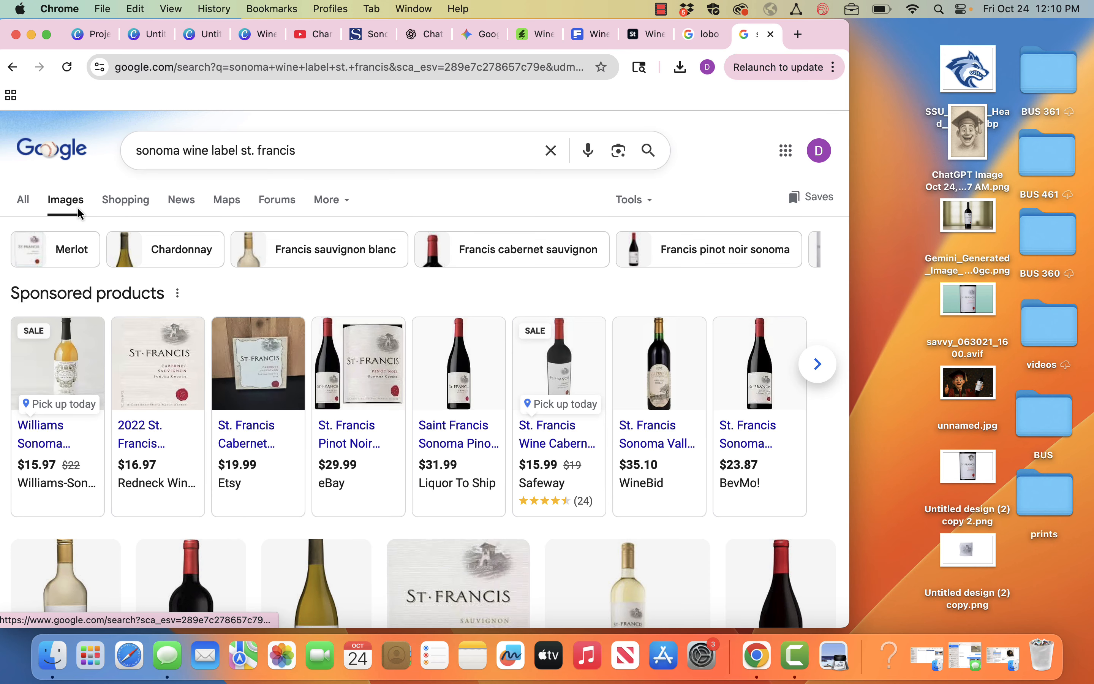
Browse the St. Francis label results and filter them to large images only.
{"action": "scroll", "coordinate": [151, 418], "scroll_direction": "down", "scroll_amount": 5}
{"action": "scroll", "coordinate": [151, 415], "scroll_direction": "down", "scroll_amount": 5}
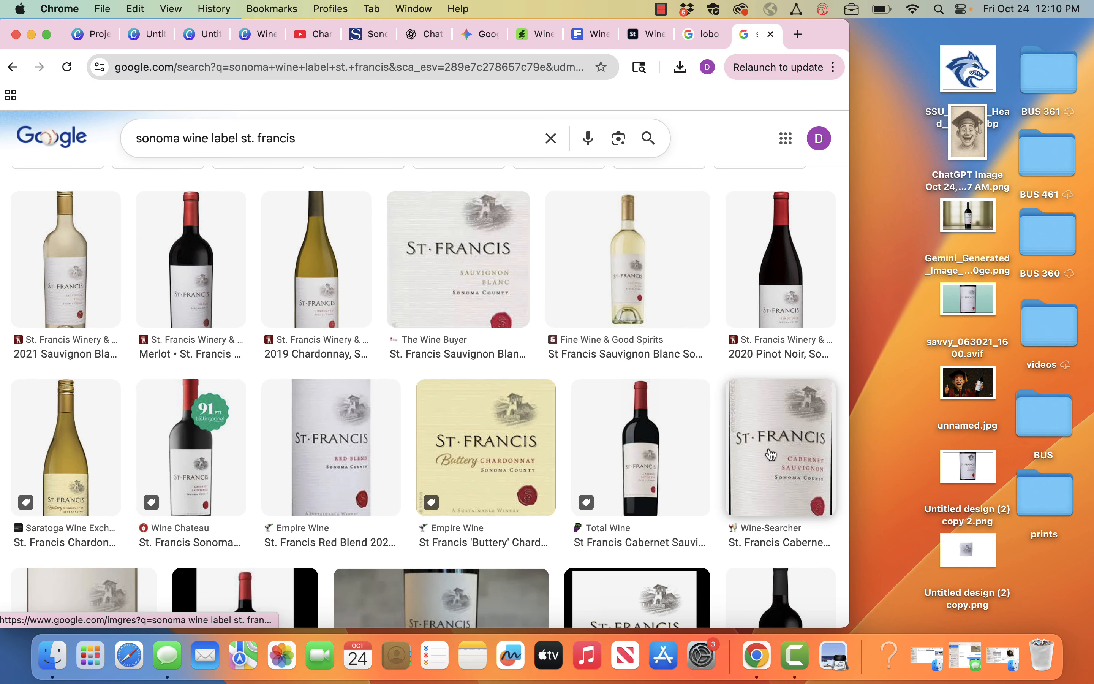
{"action": "scroll", "coordinate": [771, 456], "scroll_direction": "down", "scroll_amount": 1}
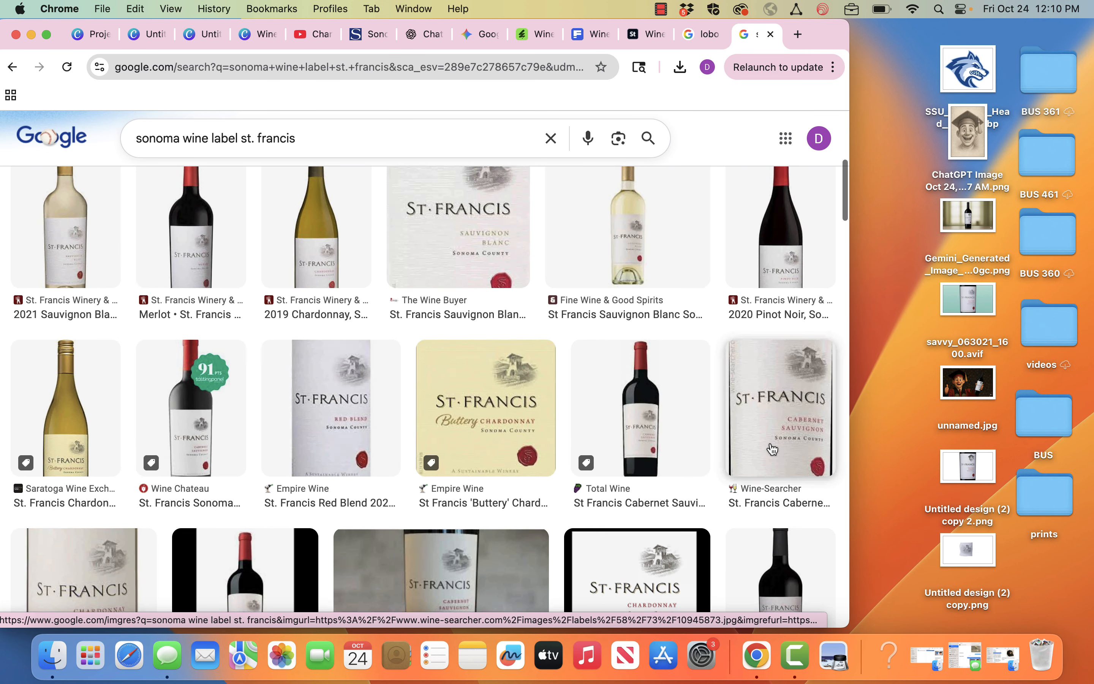
{"action": "scroll", "coordinate": [770, 452], "scroll_direction": "down", "scroll_amount": 3}
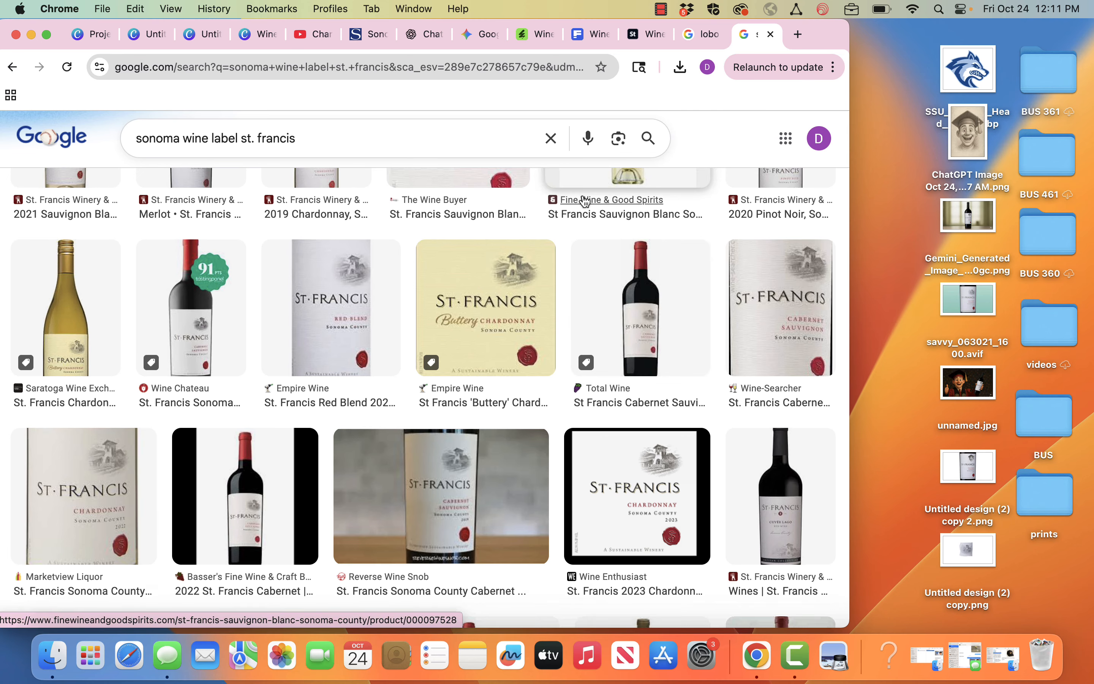
{"action": "scroll", "coordinate": [570, 202], "scroll_direction": "up", "scroll_amount": 6}
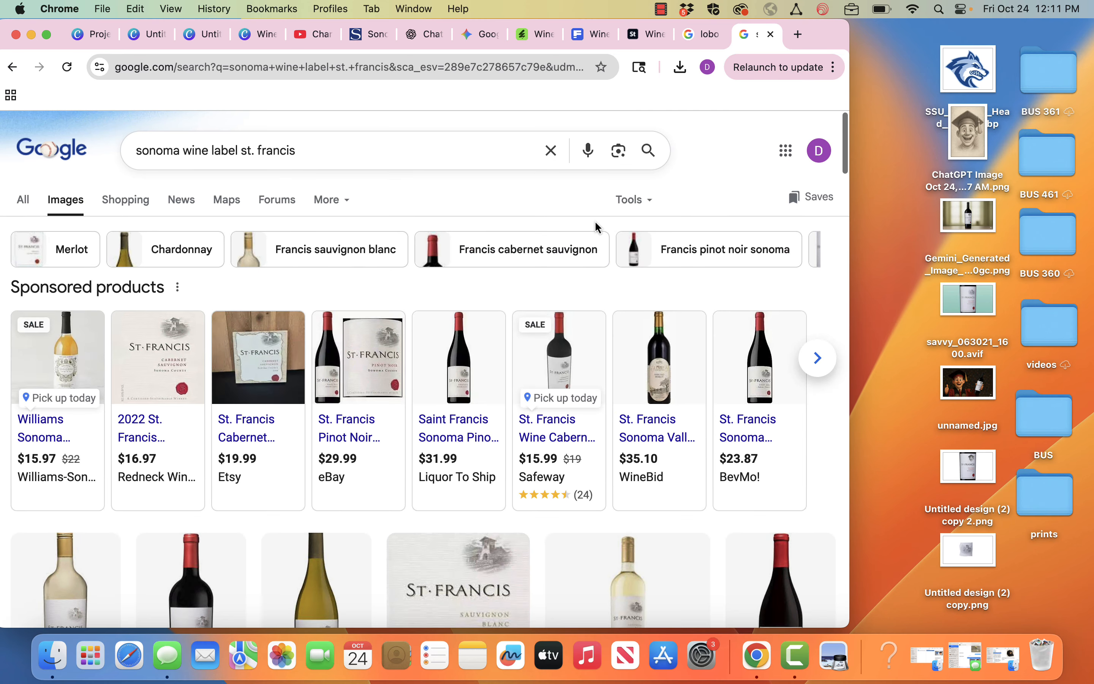
{"action": "left_click", "coordinate": [634, 200]}
{"action": "left_click", "coordinate": [637, 233]}
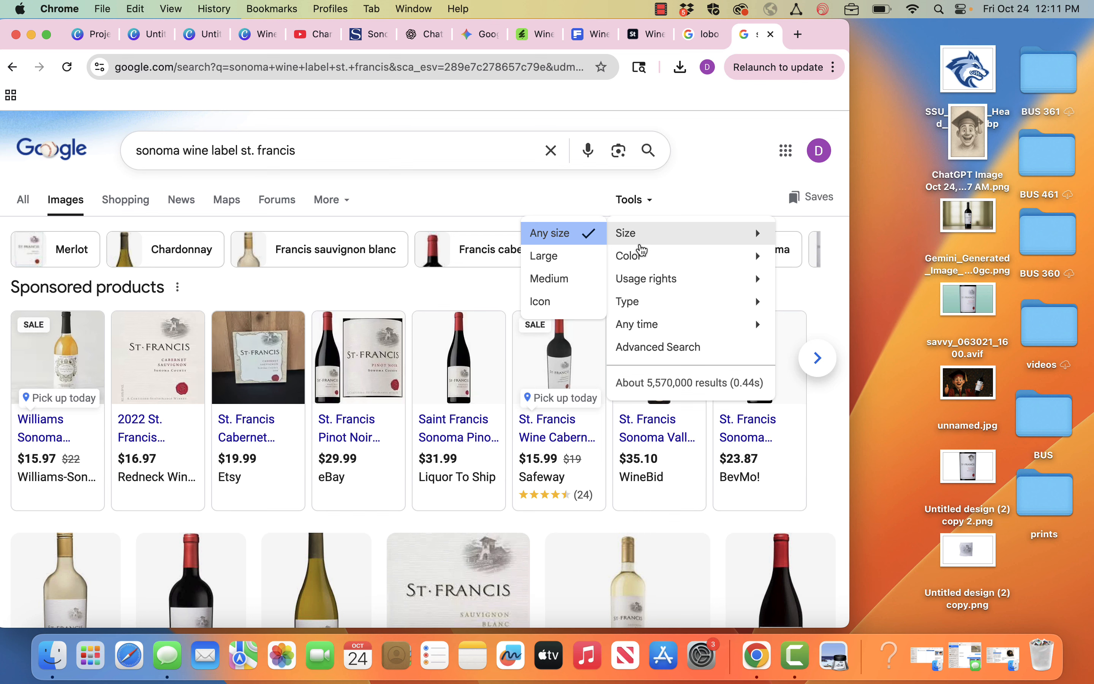
{"action": "left_click", "coordinate": [578, 258]}
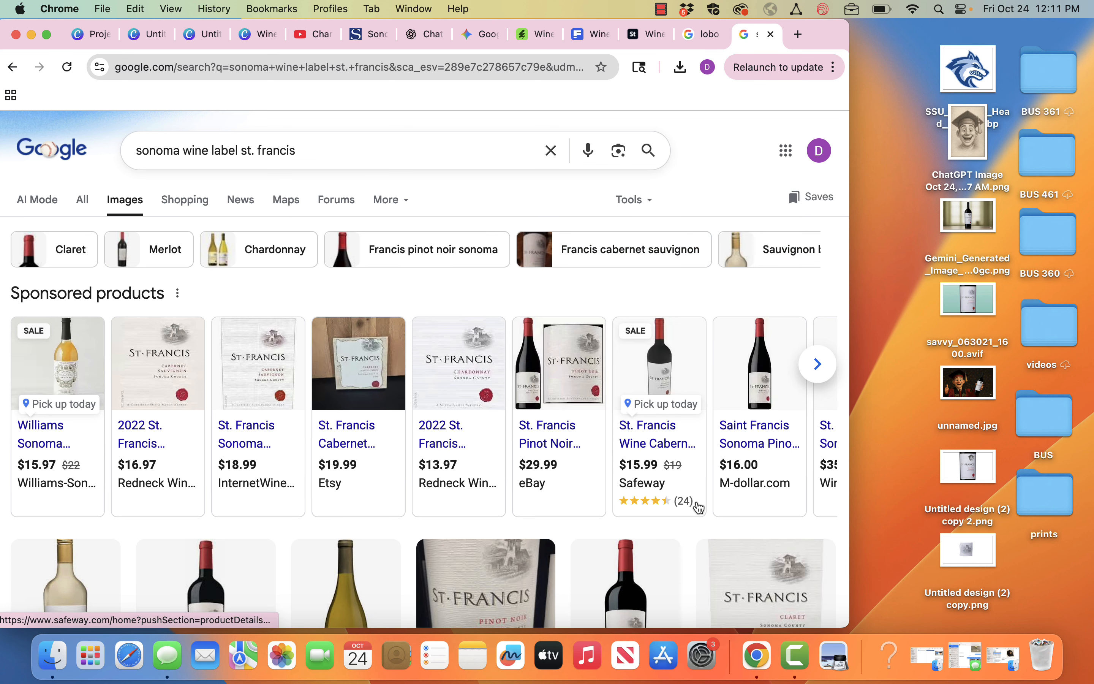
Find the Wine Spectator picture of the St. Francis "Old Vines" Zinfandel bottle on a teal background and save it to the desktop.
{"action": "scroll", "coordinate": [699, 507], "scroll_direction": "down", "scroll_amount": 8}
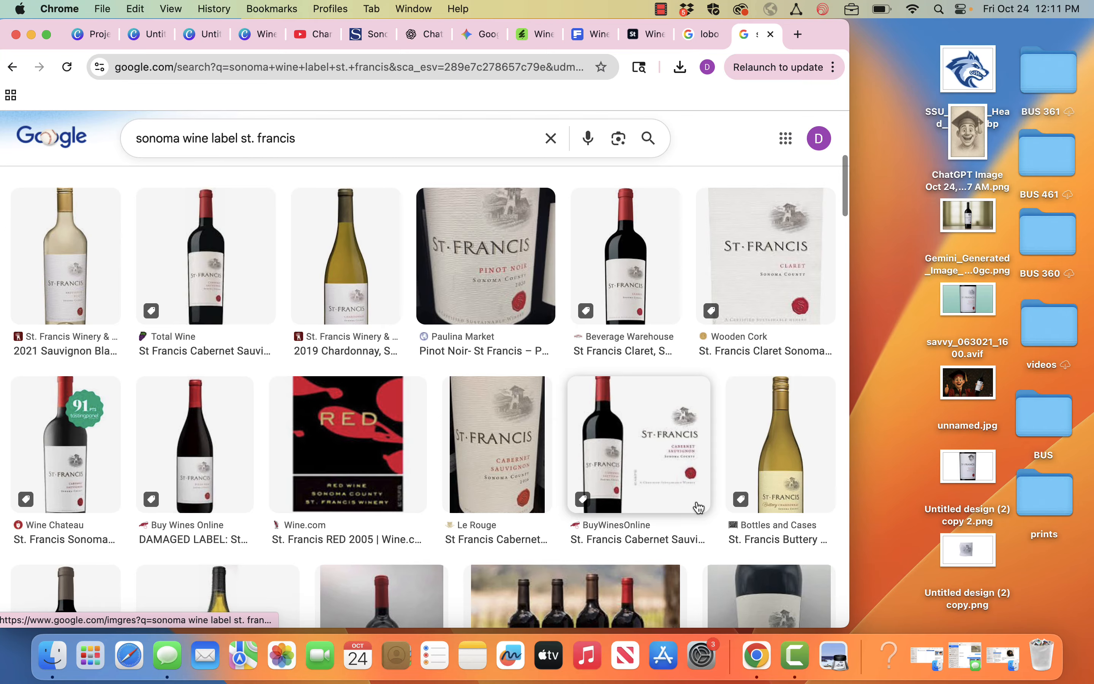
{"action": "scroll", "coordinate": [698, 507], "scroll_direction": "down", "scroll_amount": 4}
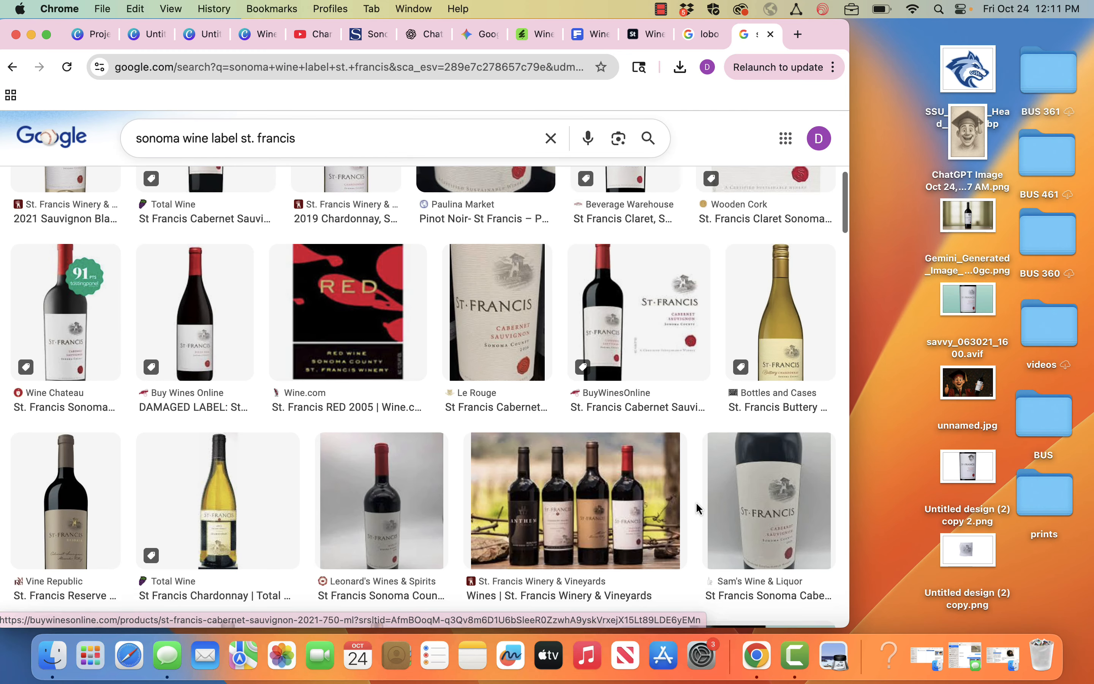
{"action": "scroll", "coordinate": [698, 507], "scroll_direction": "up", "scroll_amount": 3}
{"action": "scroll", "coordinate": [698, 507], "scroll_direction": "up", "scroll_amount": 1}
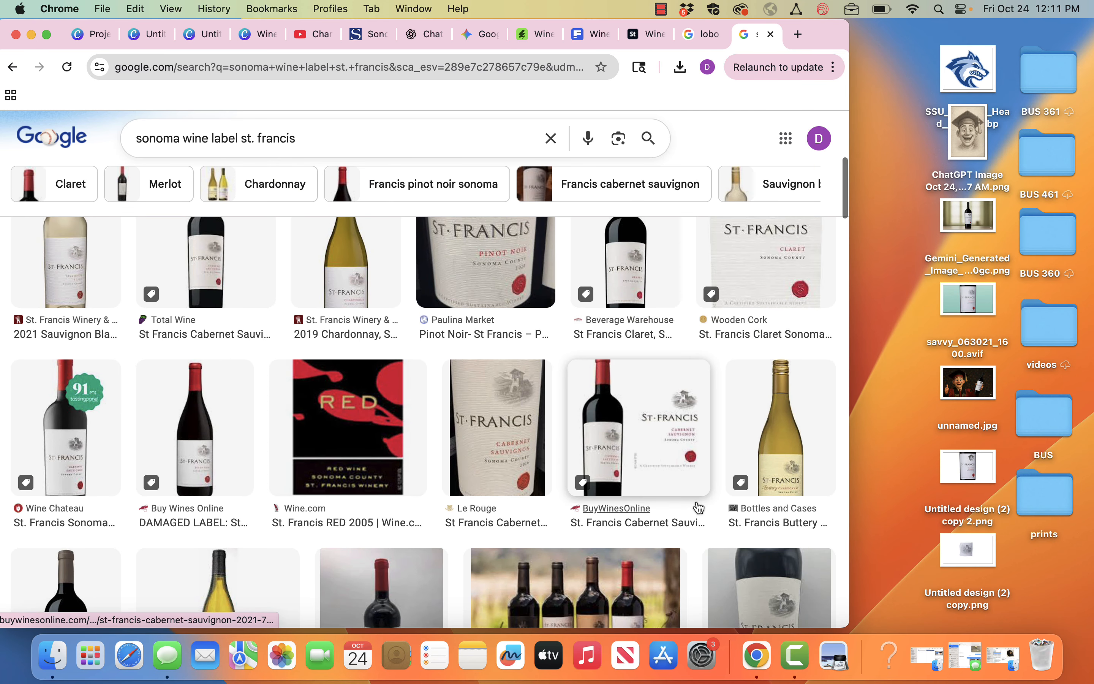
{"action": "scroll", "coordinate": [698, 507], "scroll_direction": "down", "scroll_amount": 5}
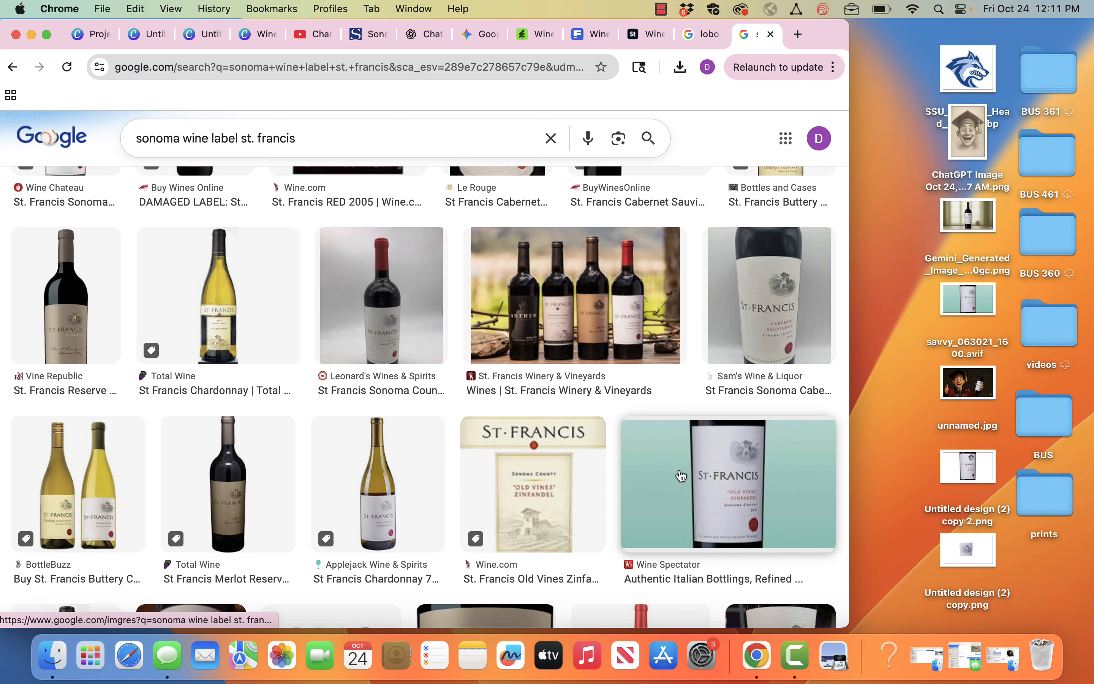
{"action": "left_click", "coordinate": [681, 475]}
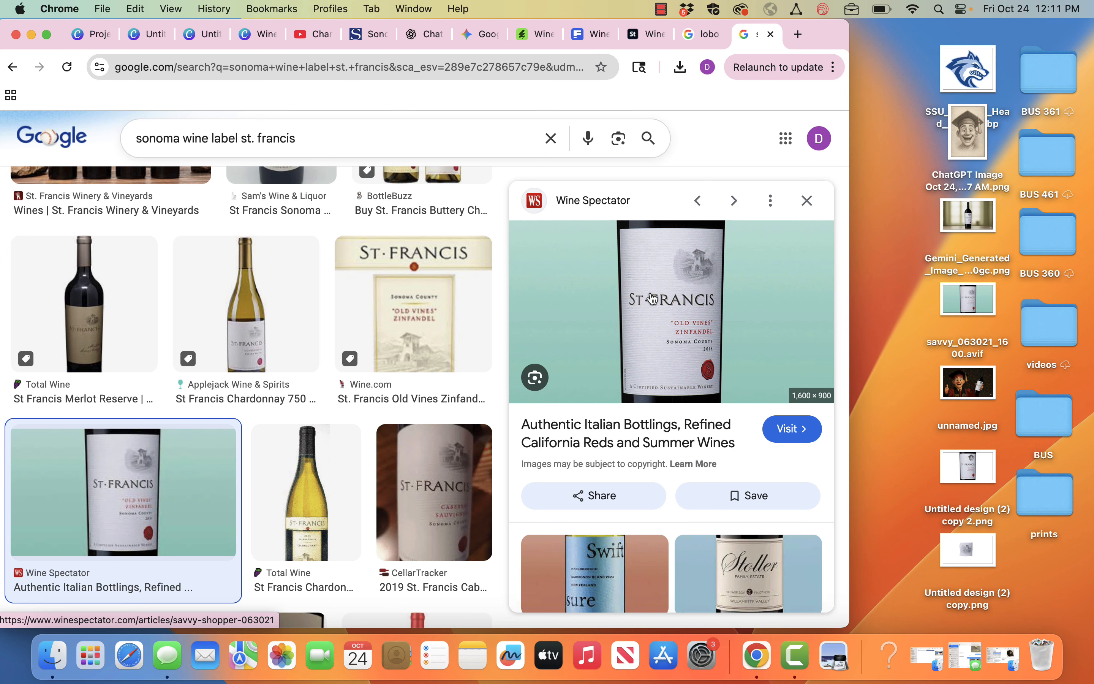
{"action": "left_click_drag", "start_coordinate": [744, 324], "coordinate": [897, 295]}
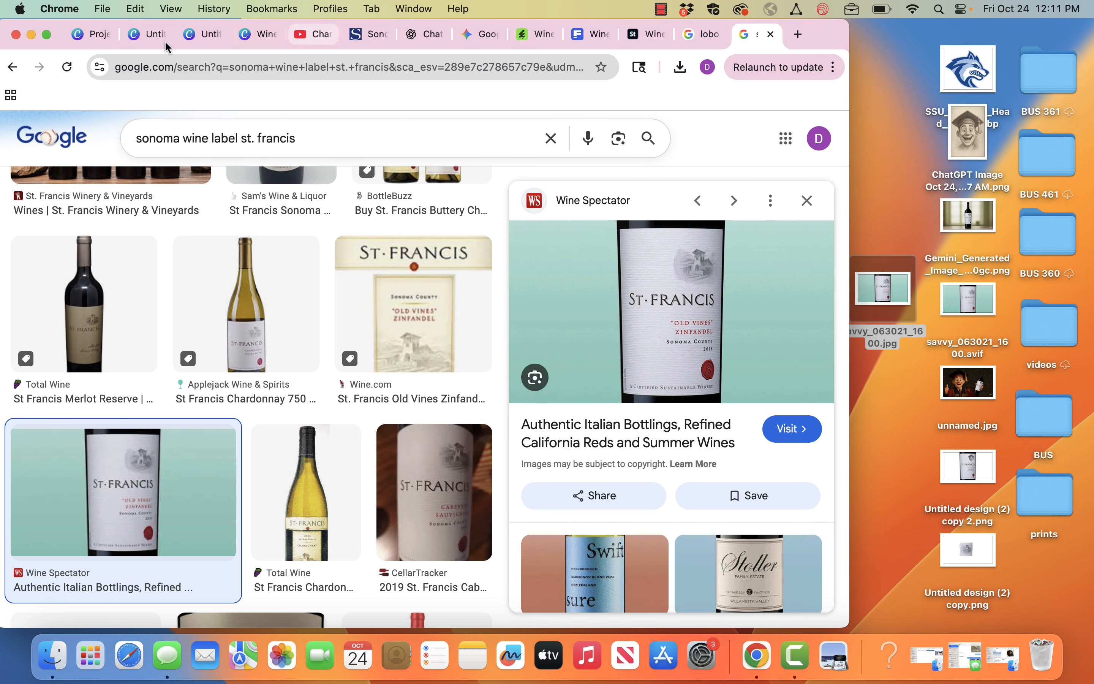
Switch back to Canva and close the browser tab still showing the Create a design custom size dialog.
{"action": "left_click", "coordinate": [96, 40]}
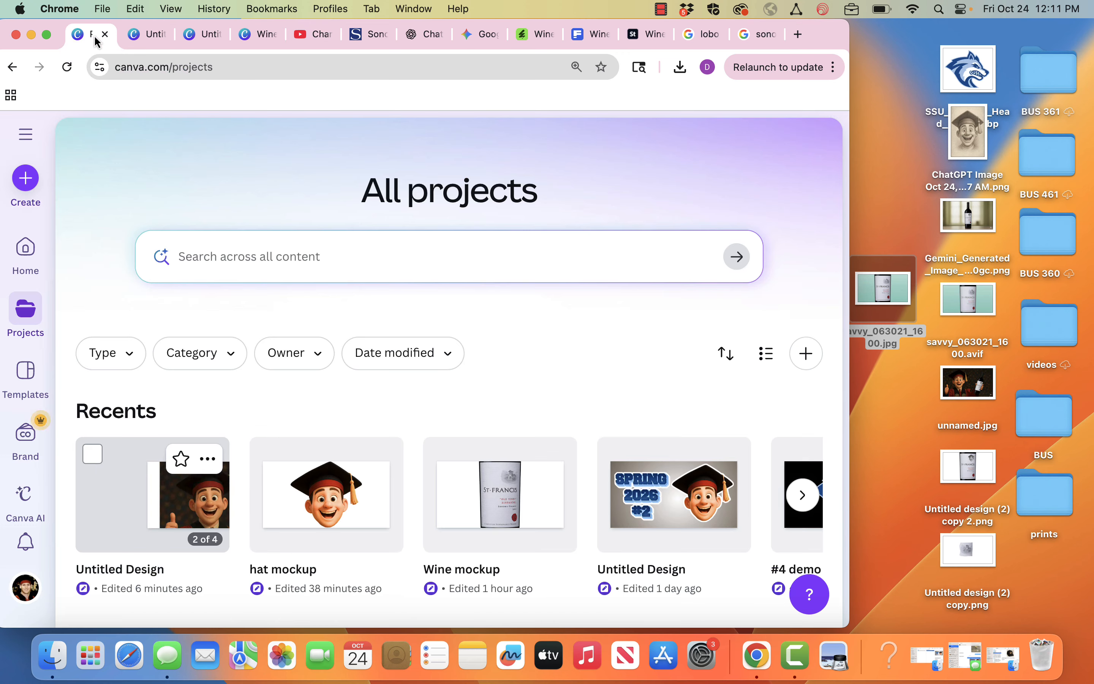
{"action": "left_click", "coordinate": [147, 40]}
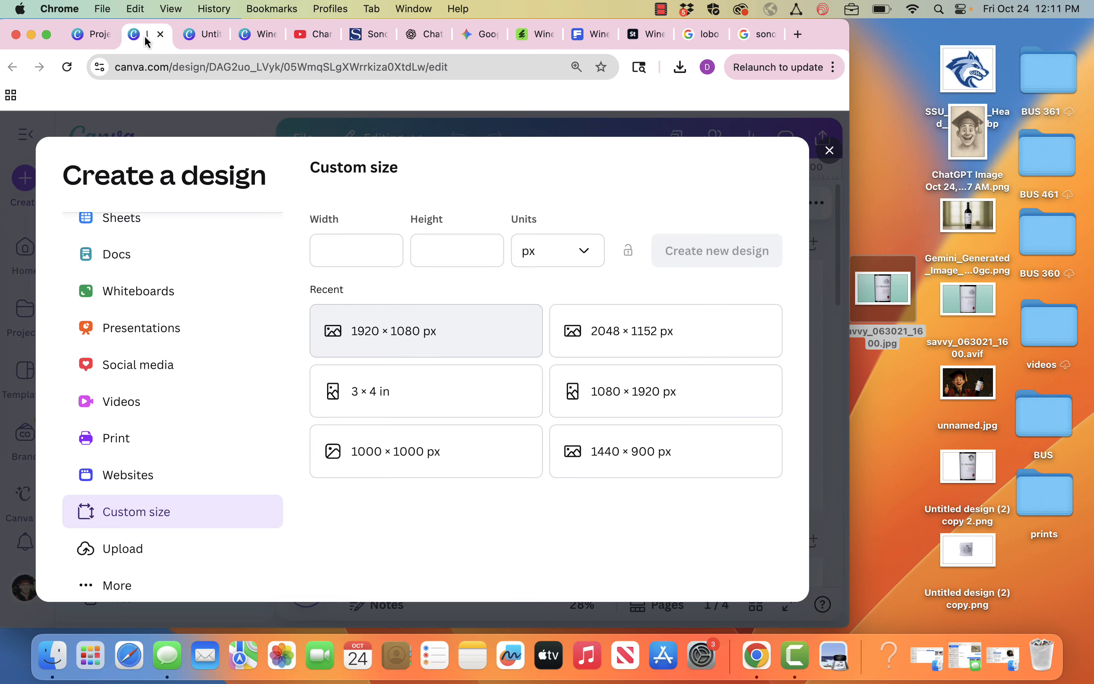
{"action": "left_click", "coordinate": [161, 35]}
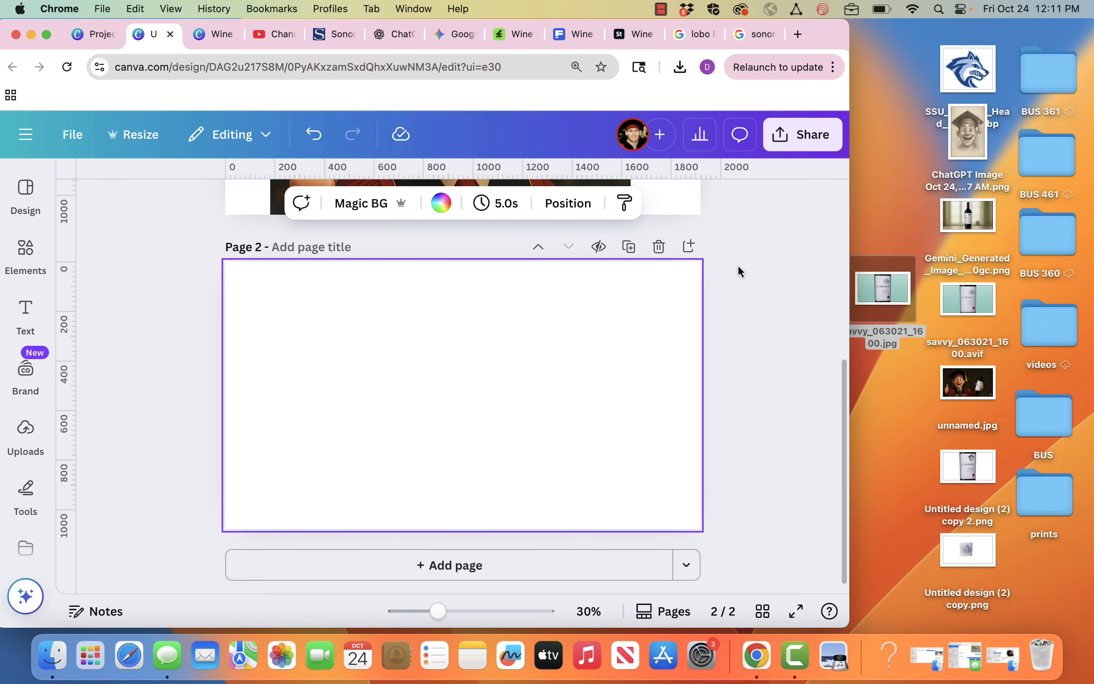
Copy the graduate picture from page 1 and paste it onto the empty page 2.
{"action": "scroll", "coordinate": [737, 267], "scroll_direction": "up", "scroll_amount": 6}
{"action": "left_click", "coordinate": [500, 391]}
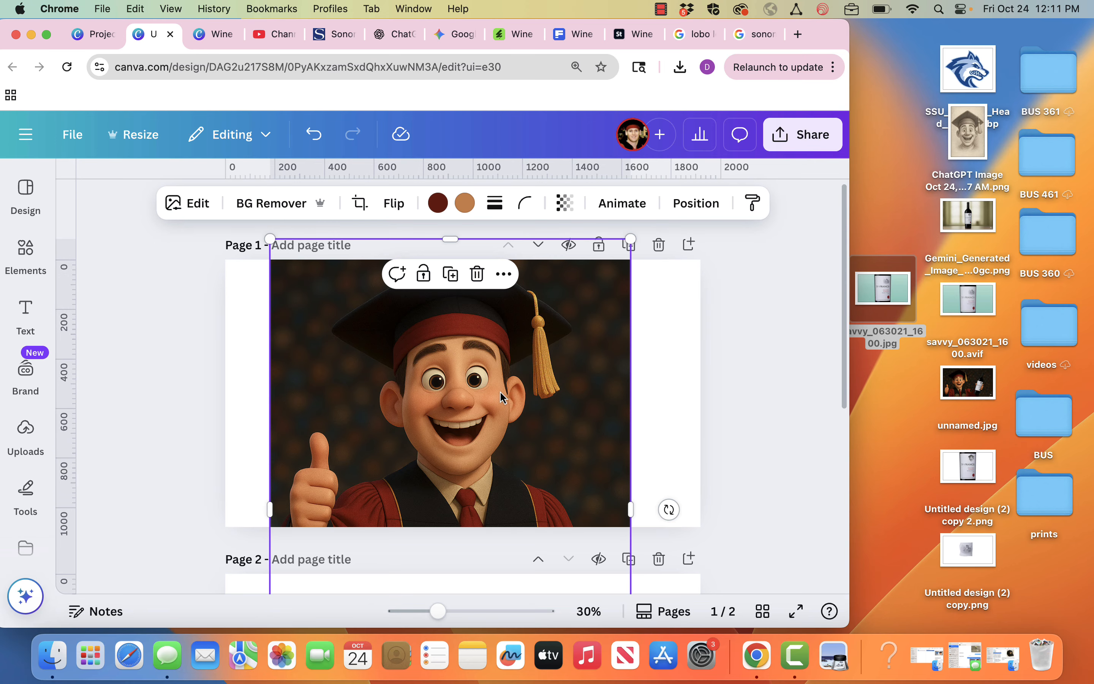
{"action": "scroll", "coordinate": [770, 463], "scroll_direction": "down", "scroll_amount": 3}
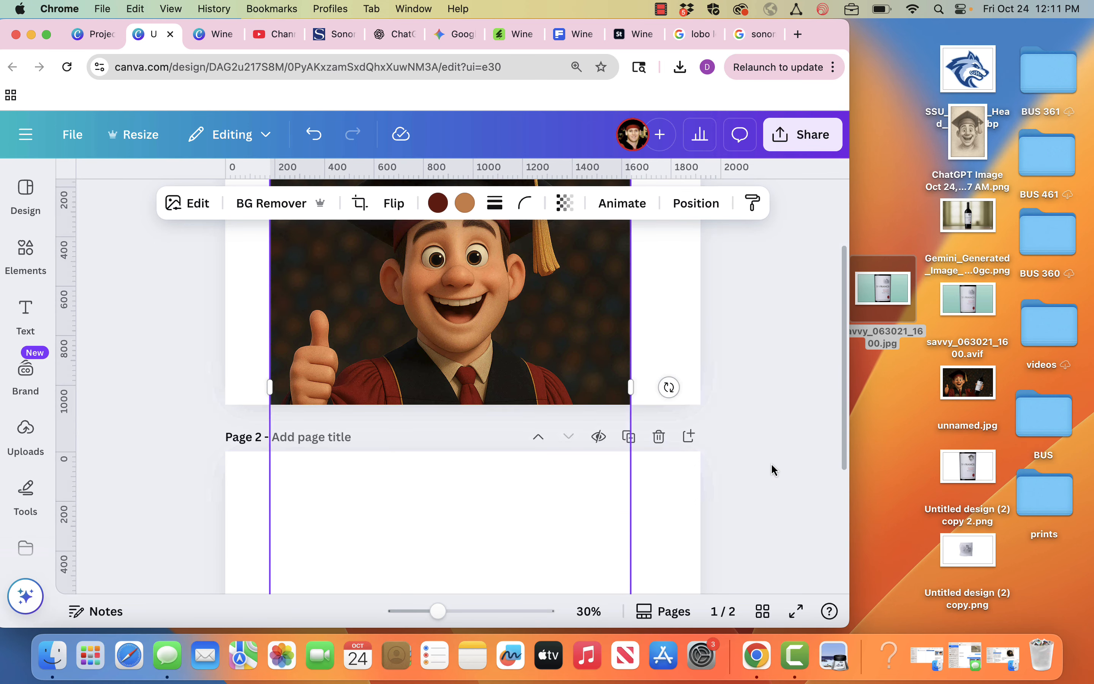
{"action": "scroll", "coordinate": [770, 470], "scroll_direction": "down", "scroll_amount": 1}
{"action": "left_click", "coordinate": [615, 478]}
{"action": "key", "text": "cmd+v"}
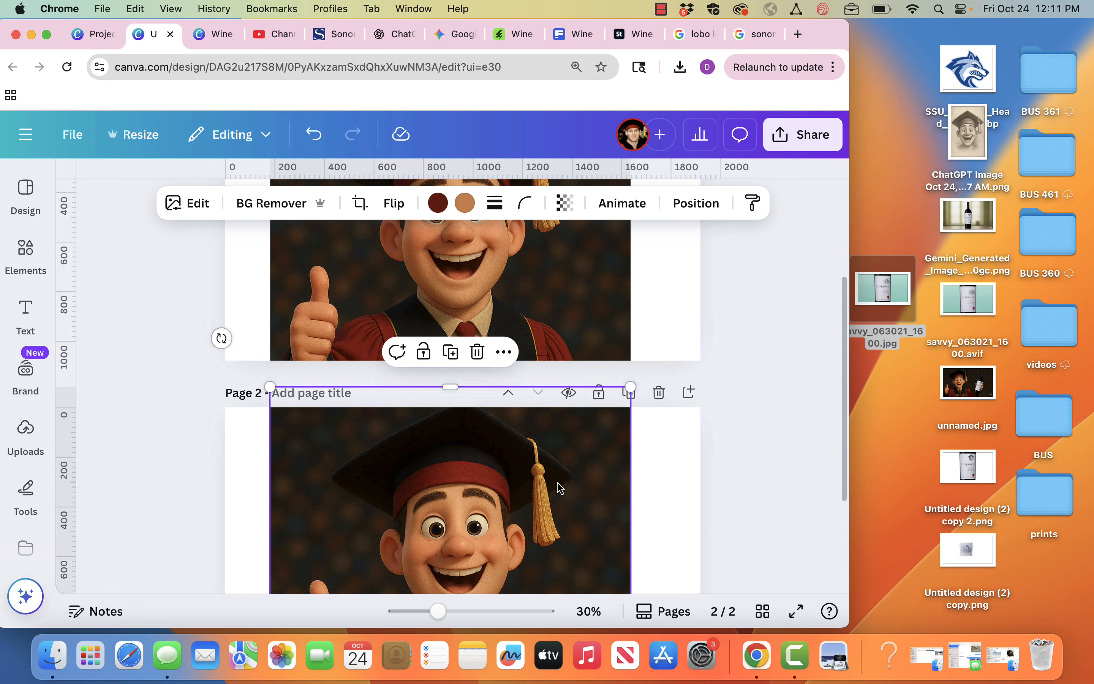
Move the graduate picture on page 2 slightly down and remove its background.
{"action": "scroll", "coordinate": [560, 488], "scroll_direction": "down", "scroll_amount": 4}
{"action": "left_click_drag", "start_coordinate": [488, 334], "coordinate": [491, 368]}
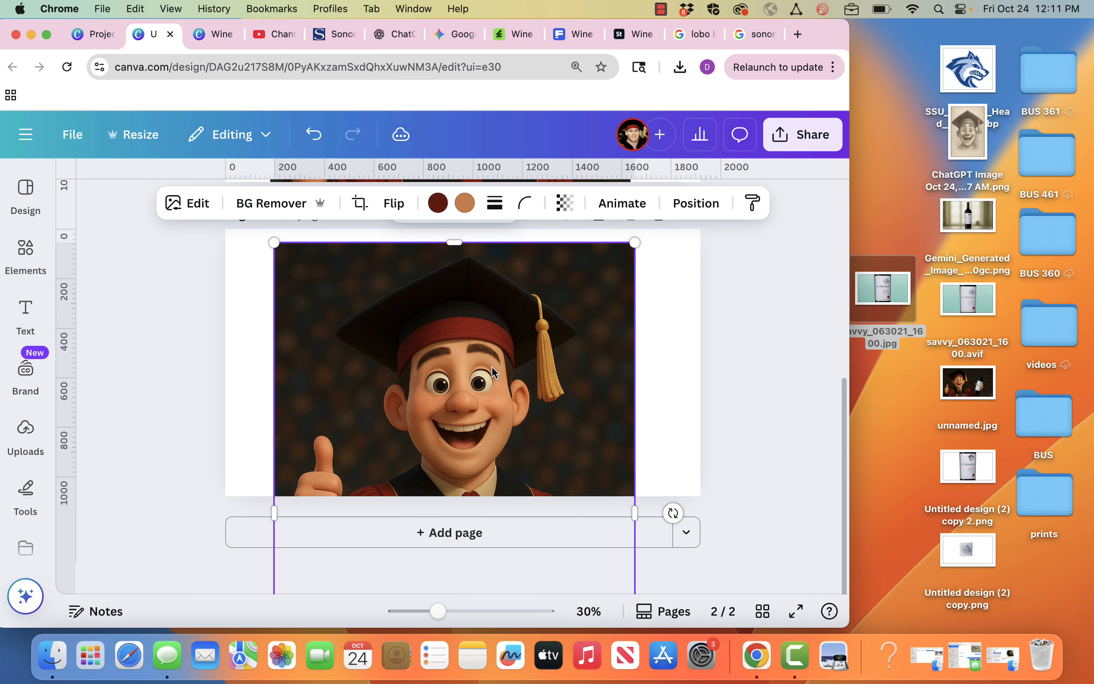
{"action": "left_click", "coordinate": [290, 211]}
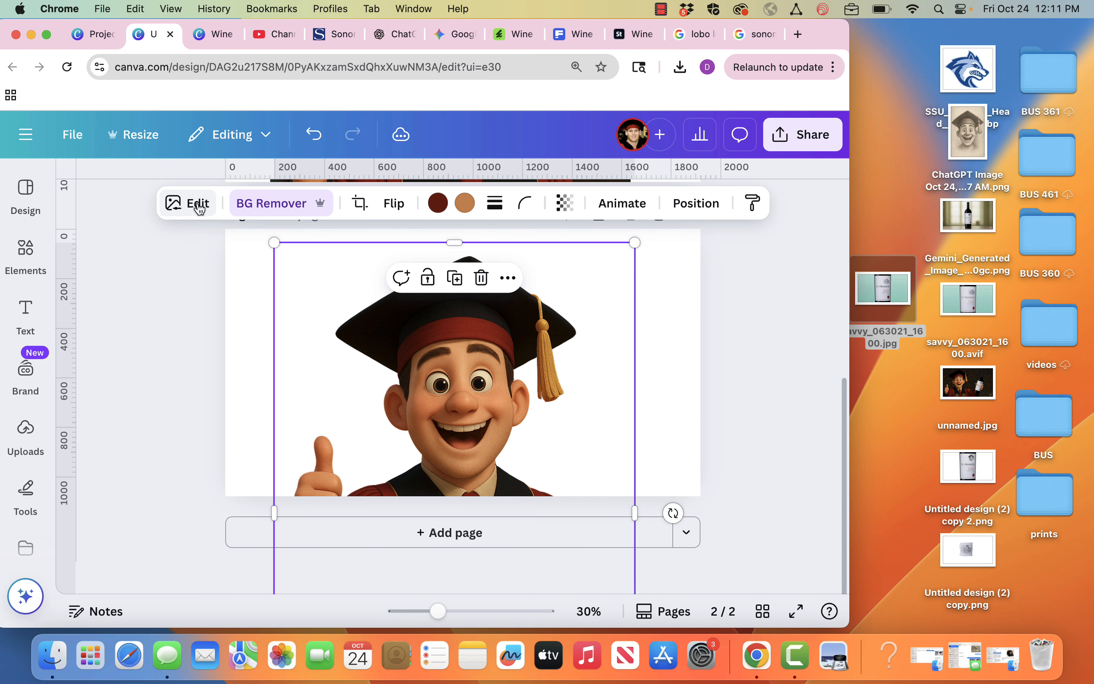
Start Magic Grab on the graduate cut-out, choose the Brush selection and set the brush size to 75.
{"action": "left_click", "coordinate": [199, 206]}
{"action": "scroll", "coordinate": [189, 444], "scroll_direction": "down", "scroll_amount": 3}
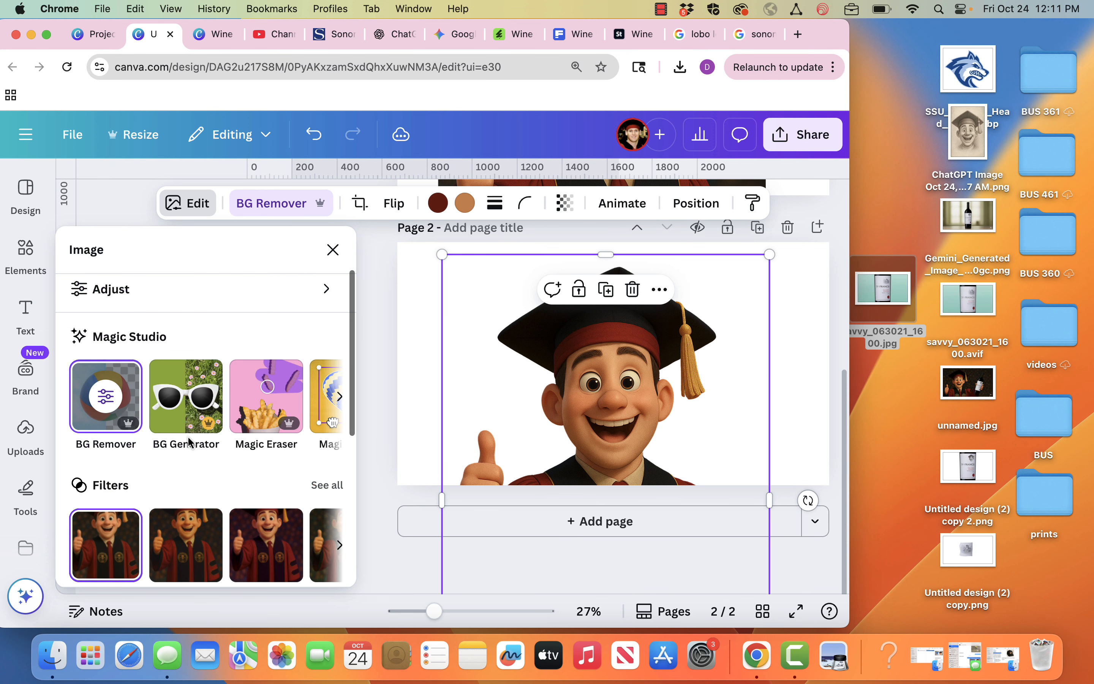
{"action": "left_click", "coordinate": [337, 397]}
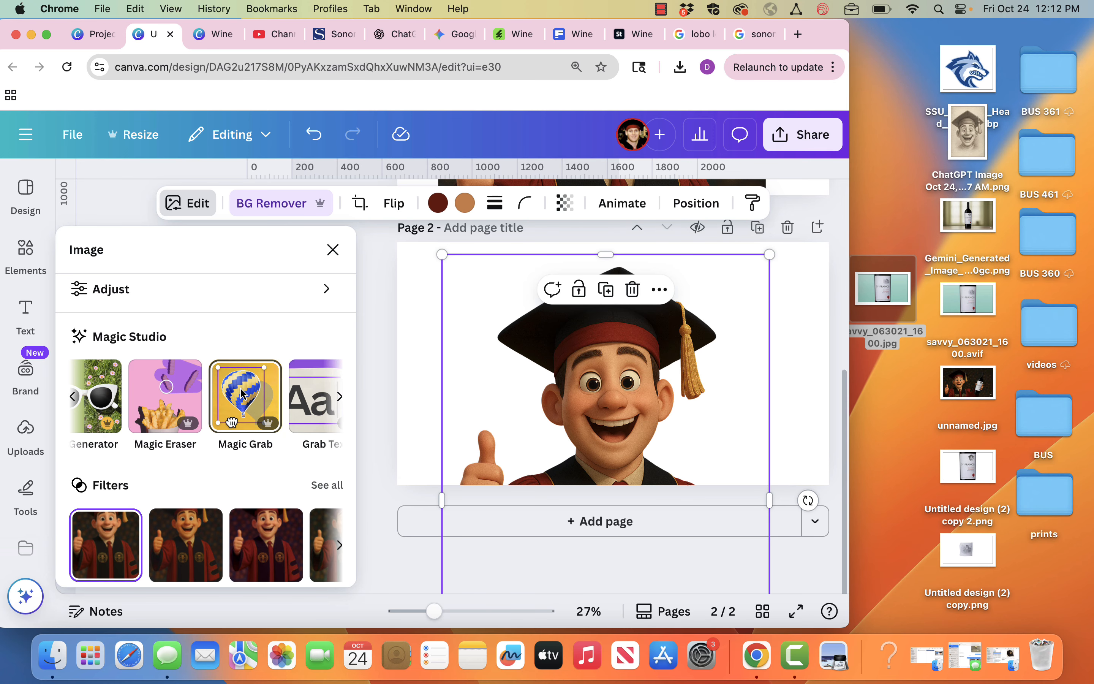
{"action": "left_click", "coordinate": [242, 392]}
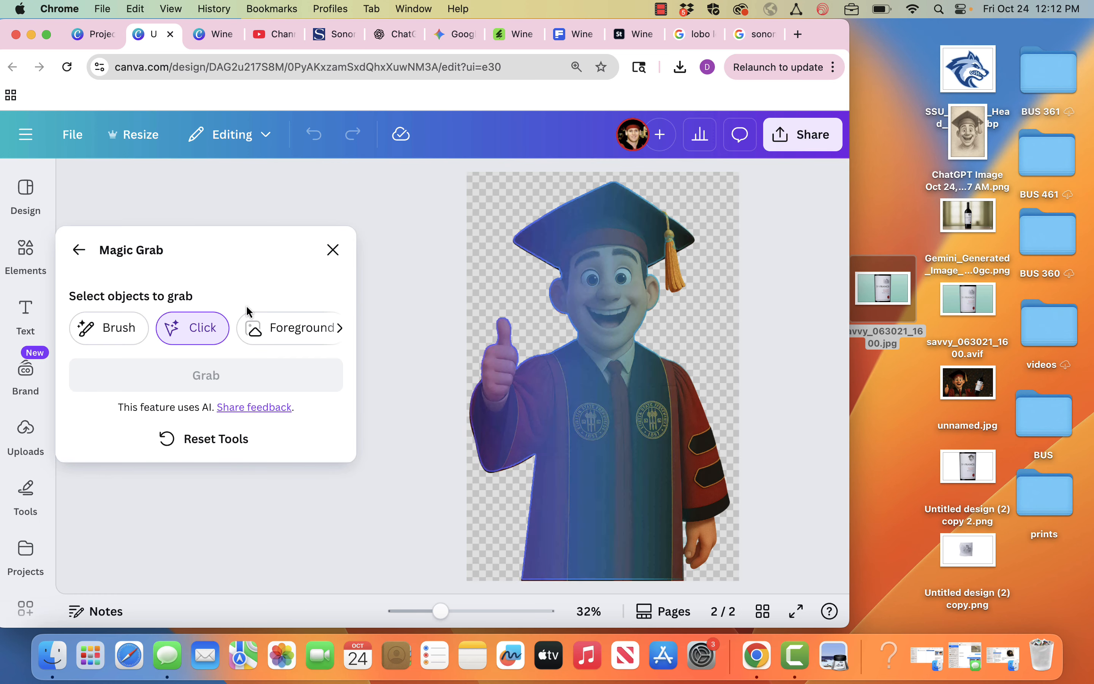
{"action": "left_click", "coordinate": [115, 327]}
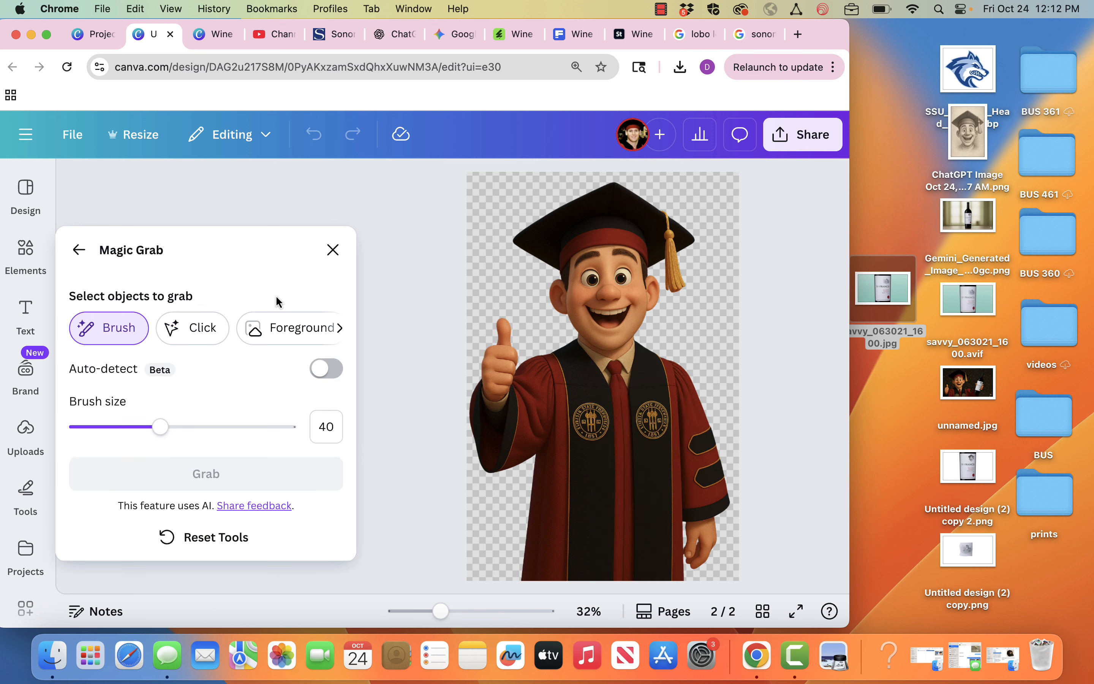
{"action": "left_click_drag", "start_coordinate": [160, 426], "coordinate": [237, 428]}
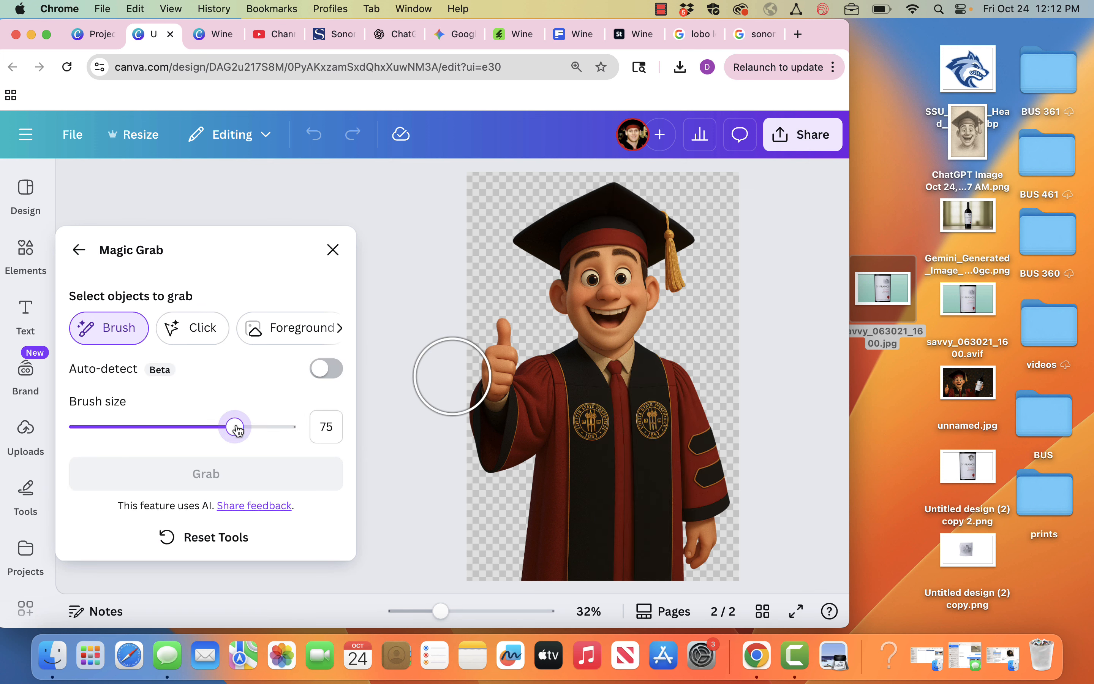
Brush over the graduate's head and cap, grab them as a separate element and move it away from the body.
{"action": "mouse_move", "coordinate": [538, 232]}
{"action": "left_mouse_down"}
{"action": "mouse_move", "coordinate": [608, 317]}
{"action": "mouse_move", "coordinate": [683, 252]}
{"action": "mouse_move", "coordinate": [619, 210]}
{"action": "mouse_move", "coordinate": [557, 220]}
{"action": "mouse_move", "coordinate": [600, 261]}
{"action": "mouse_move", "coordinate": [627, 252]}
{"action": "left_mouse_up"}
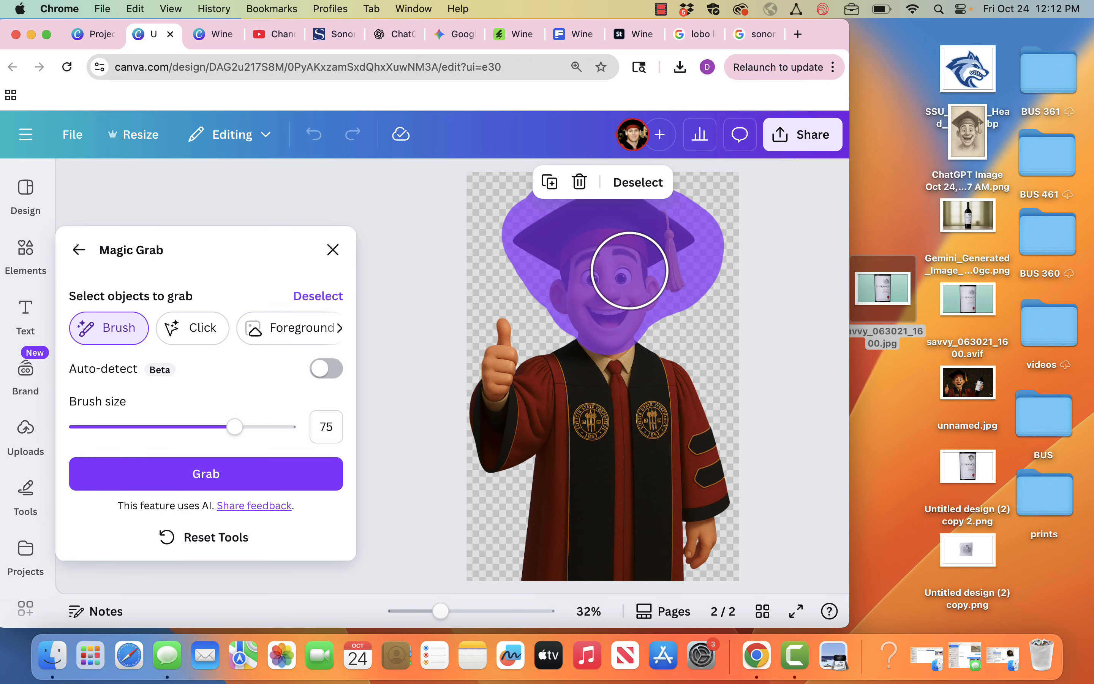
{"action": "left_click", "coordinate": [229, 473]}
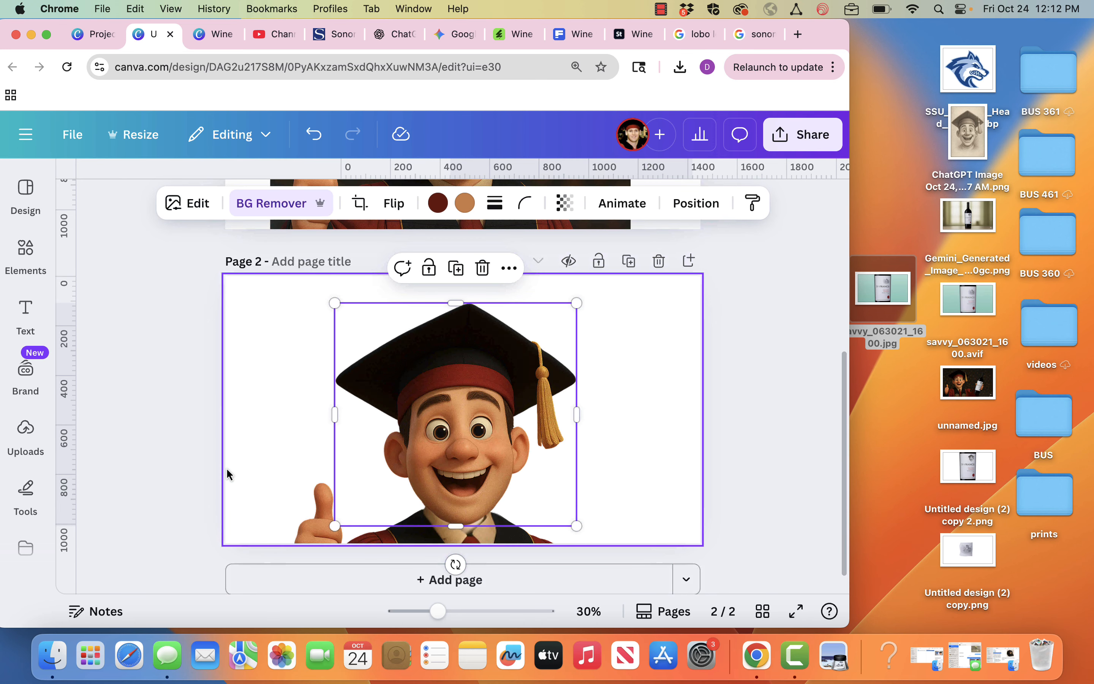
{"action": "left_click_drag", "start_coordinate": [447, 417], "coordinate": [544, 385]}
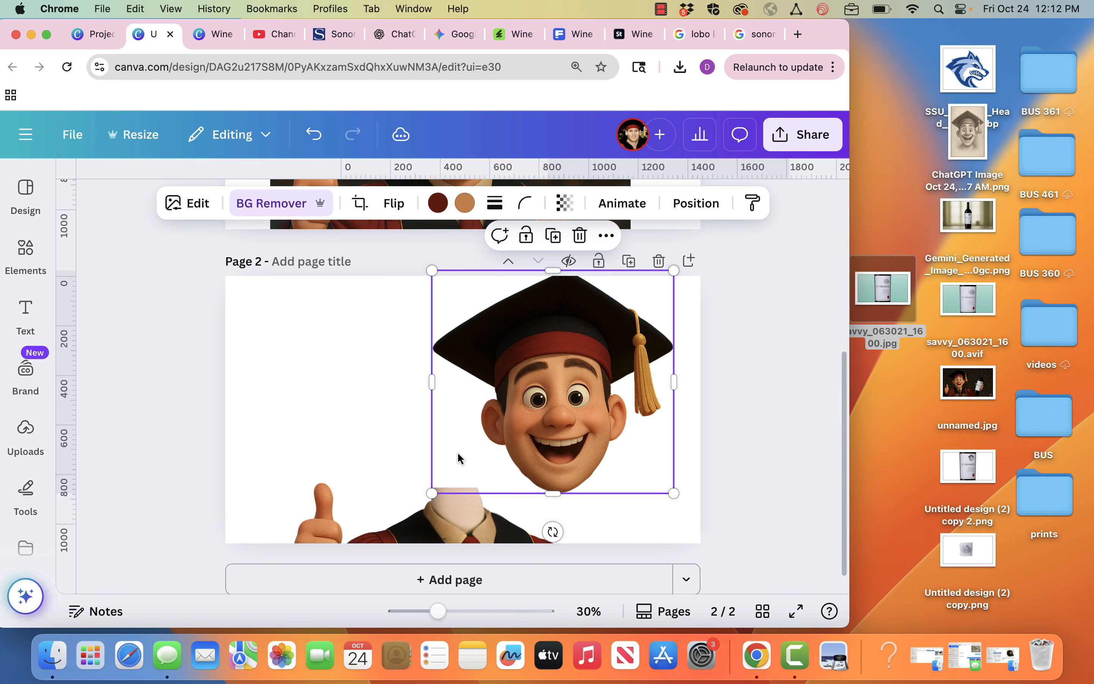
Delete the graduate's leftover body from page 2 and move the head back to the middle of the page.
{"action": "left_click", "coordinate": [429, 507]}
{"action": "key", "text": "Delete"}
{"action": "left_click_drag", "start_coordinate": [613, 404], "coordinate": [525, 442]}
{"action": "scroll", "coordinate": [747, 429], "scroll_direction": "down", "scroll_amount": 1}
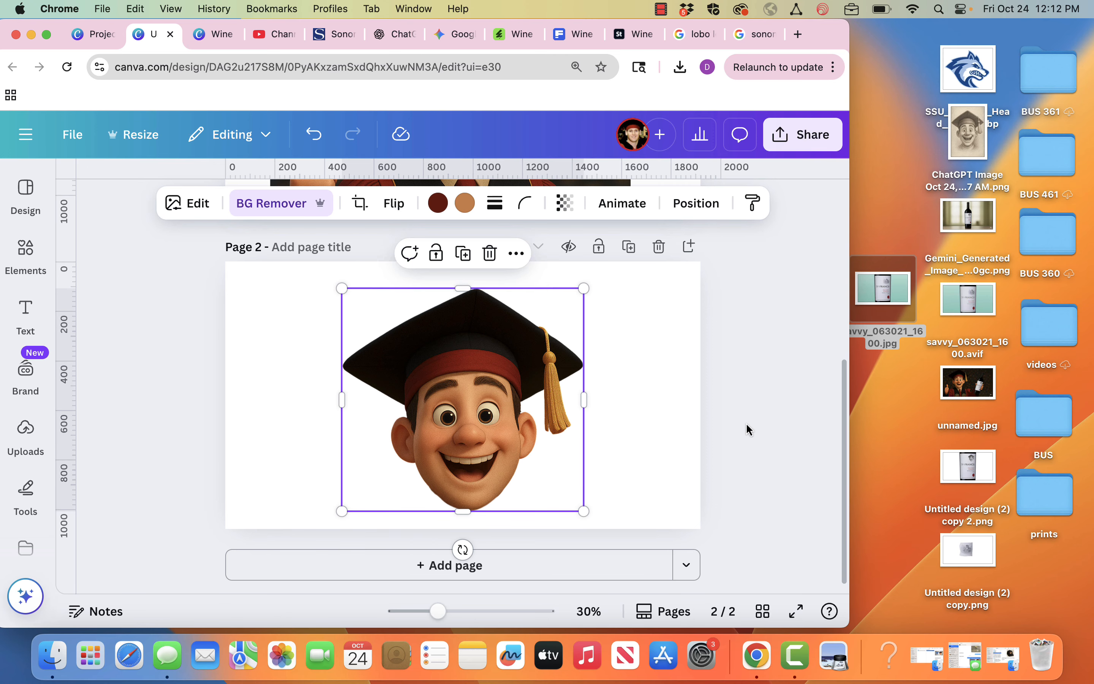
Add a third page and place the desktop picture savvy_063021_1600.jpg on it, enlarged to 1,920 × 1,080 to fill the page.
{"action": "left_click", "coordinate": [627, 571]}
{"action": "left_click_drag", "start_coordinate": [875, 294], "coordinate": [450, 373]}
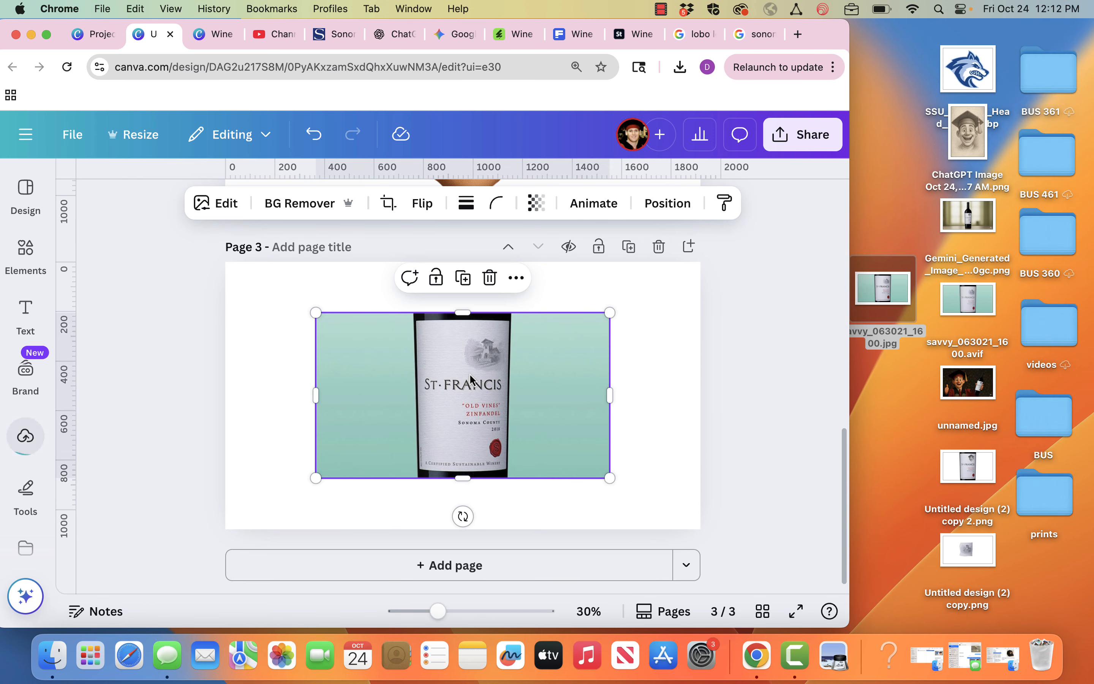
{"action": "left_click_drag", "start_coordinate": [612, 306], "coordinate": [697, 262]}
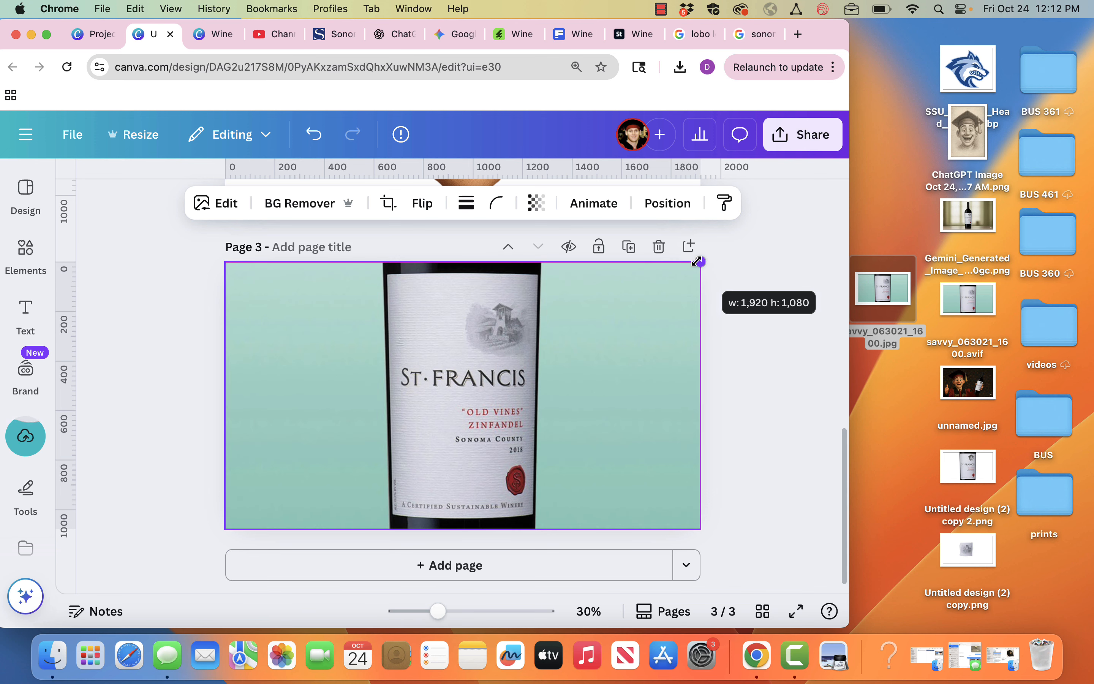
{"action": "left_click", "coordinate": [757, 325]}
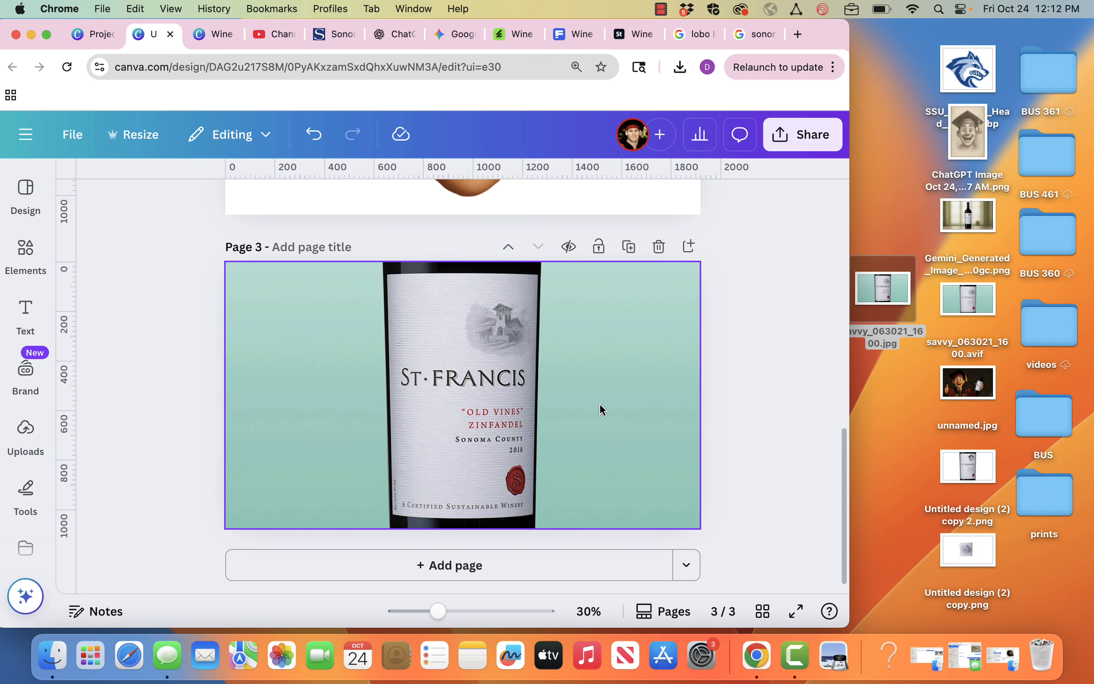
Remove the wine bottle picture's background and paste a copy of the picture onto a new page 4.
{"action": "left_click", "coordinate": [385, 342]}
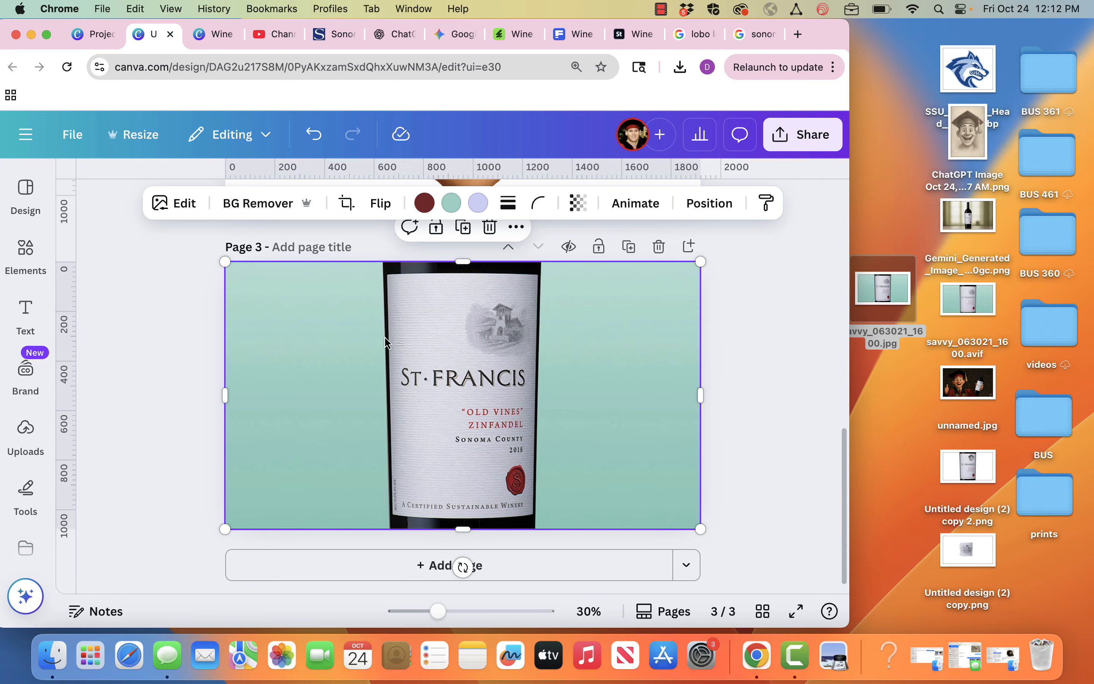
{"action": "left_click", "coordinate": [259, 204]}
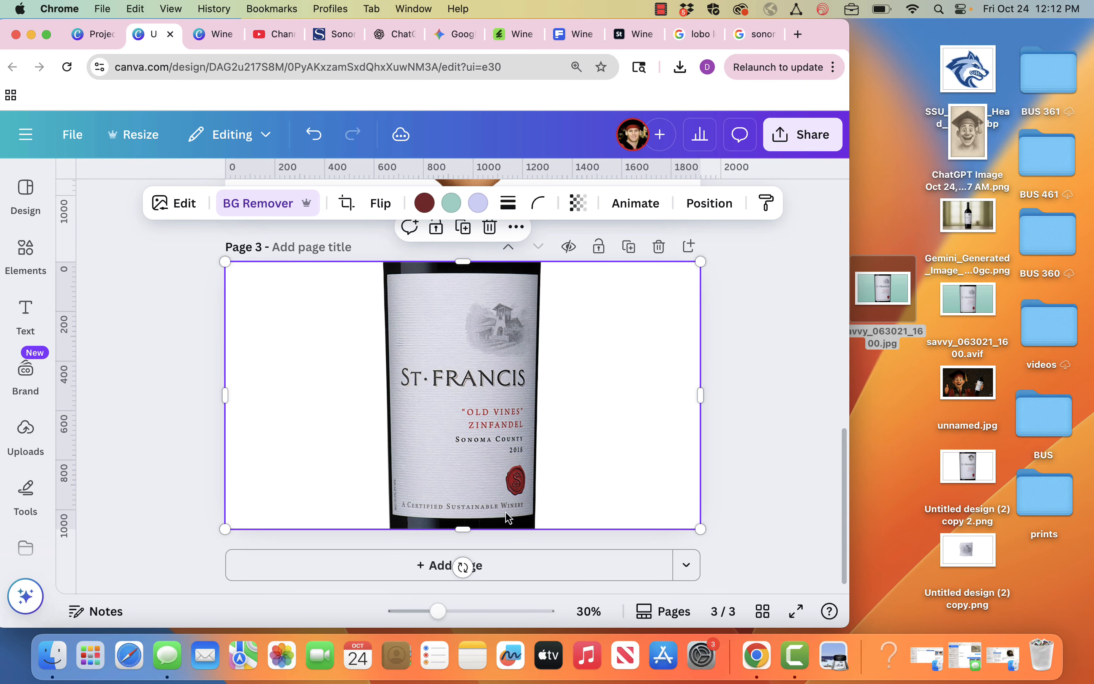
{"action": "left_click", "coordinate": [532, 570]}
{"action": "key", "text": "cmd+v"}
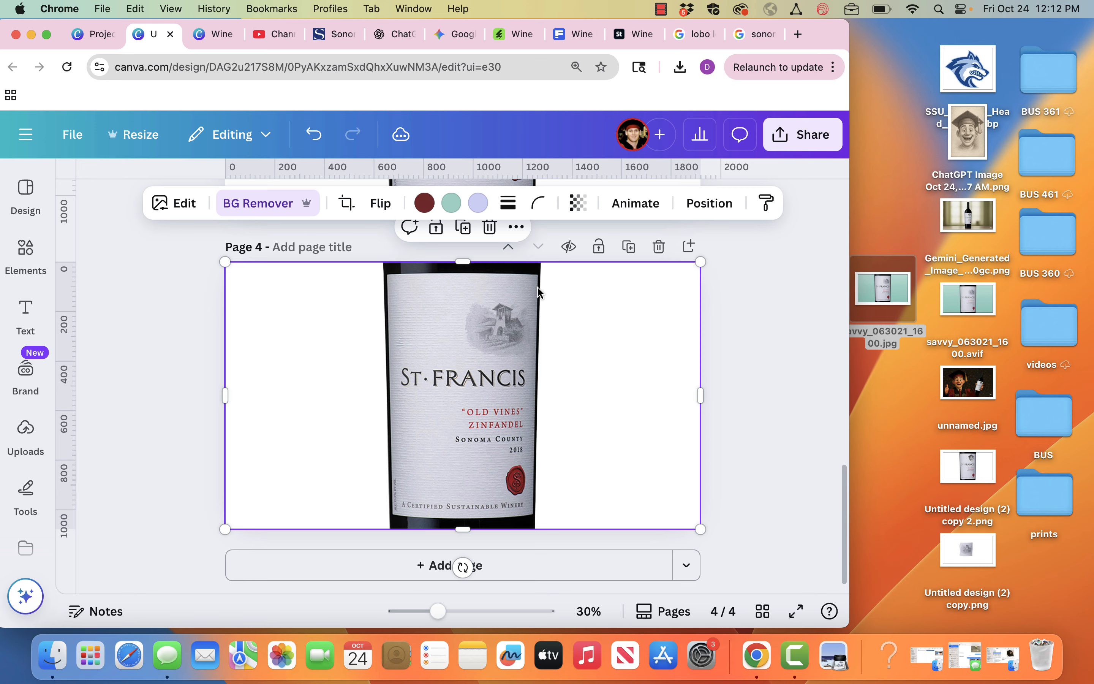
Enlarge the bottle picture on page 4 beyond the page edges and reposition it so the label's building drawing shows.
{"action": "left_click_drag", "start_coordinate": [224, 527], "coordinate": [9, 679]}
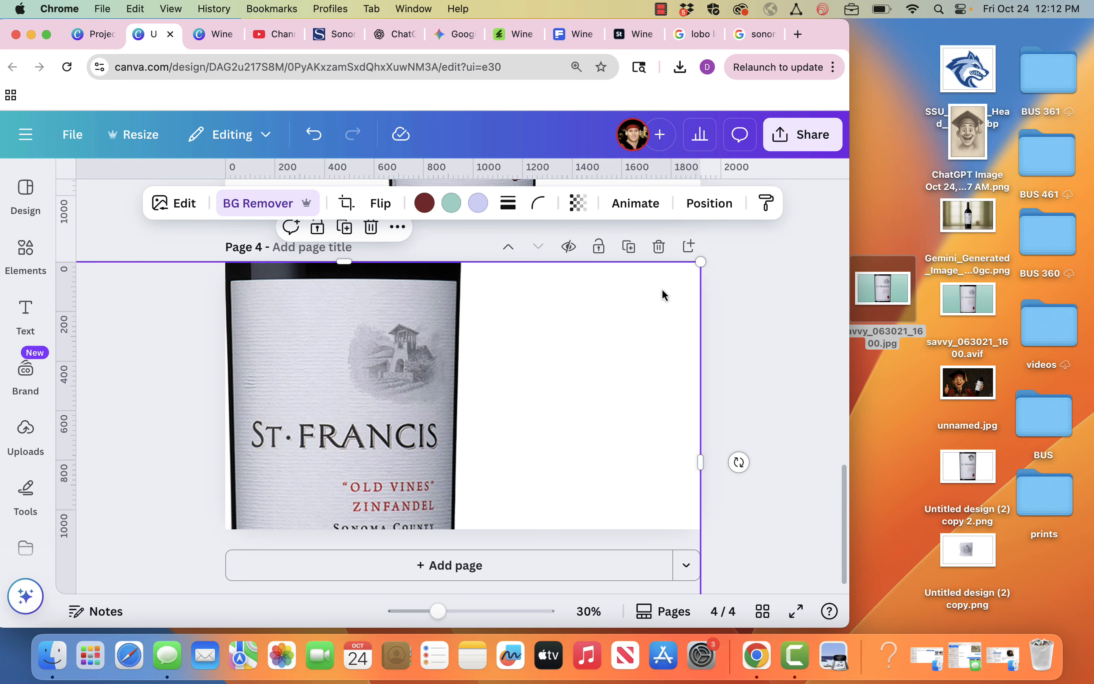
{"action": "left_click_drag", "start_coordinate": [700, 262], "coordinate": [790, 194]}
{"action": "left_click_drag", "start_coordinate": [417, 364], "coordinate": [386, 431]}
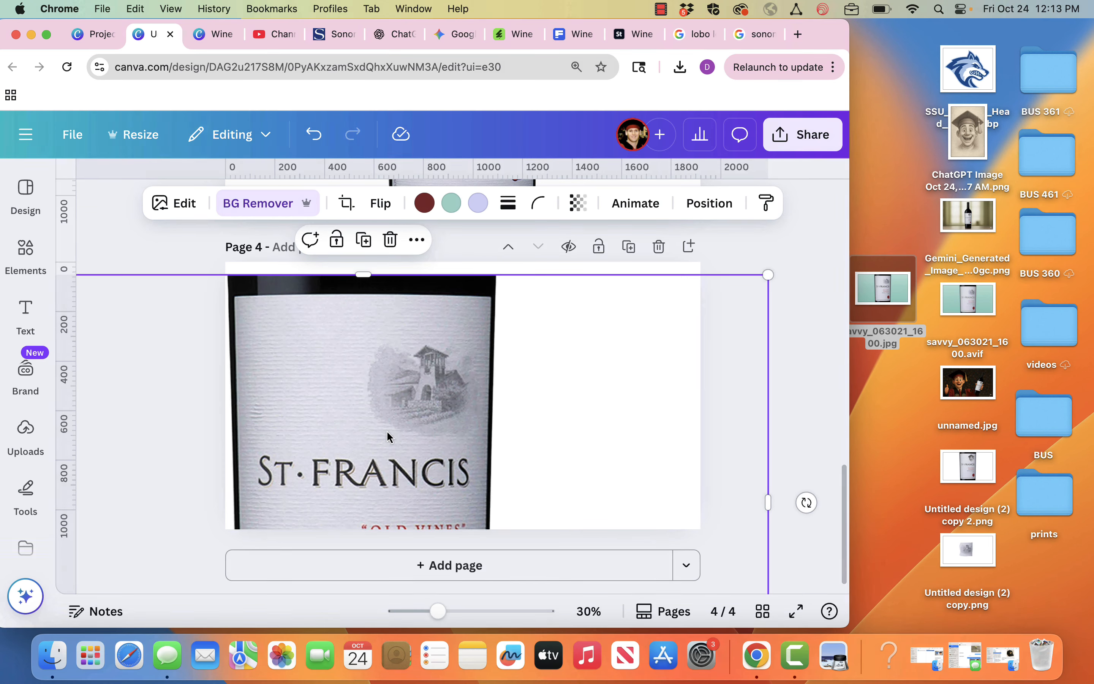
Erase the bottle and label text around the building drawing with Magic Eraser, using the Brush at size 100.
{"action": "left_click", "coordinate": [186, 204]}
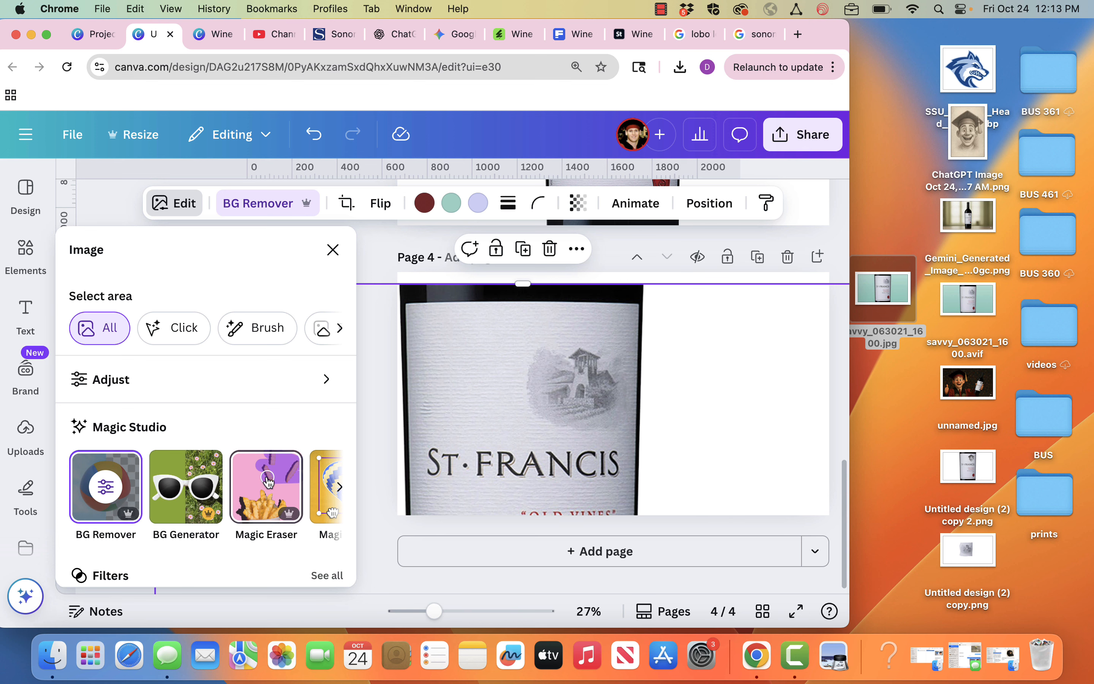
{"action": "left_click", "coordinate": [273, 504]}
{"action": "left_click_drag", "start_coordinate": [160, 426], "coordinate": [321, 427]}
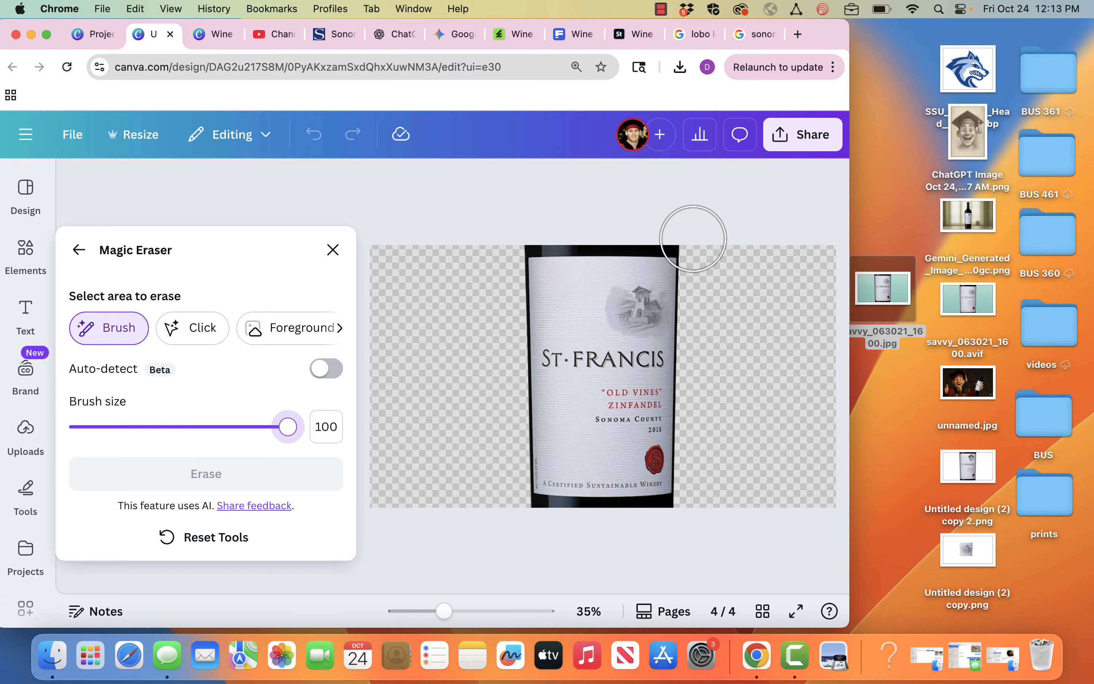
{"action": "mouse_move", "coordinate": [691, 238]}
{"action": "left_mouse_down"}
{"action": "mouse_move", "coordinate": [522, 237]}
{"action": "mouse_move", "coordinate": [511, 267]}
{"action": "mouse_move", "coordinate": [533, 399]}
{"action": "mouse_move", "coordinate": [530, 505]}
{"action": "mouse_move", "coordinate": [689, 498]}
{"action": "mouse_move", "coordinate": [663, 379]}
{"action": "mouse_move", "coordinate": [603, 373]}
{"action": "mouse_move", "coordinate": [567, 426]}
{"action": "mouse_move", "coordinate": [569, 474]}
{"action": "mouse_move", "coordinate": [682, 461]}
{"action": "mouse_move", "coordinate": [564, 402]}
{"action": "mouse_move", "coordinate": [548, 356]}
{"action": "mouse_move", "coordinate": [548, 262]}
{"action": "mouse_move", "coordinate": [628, 242]}
{"action": "left_mouse_up"}
{"action": "left_click", "coordinate": [245, 486]}
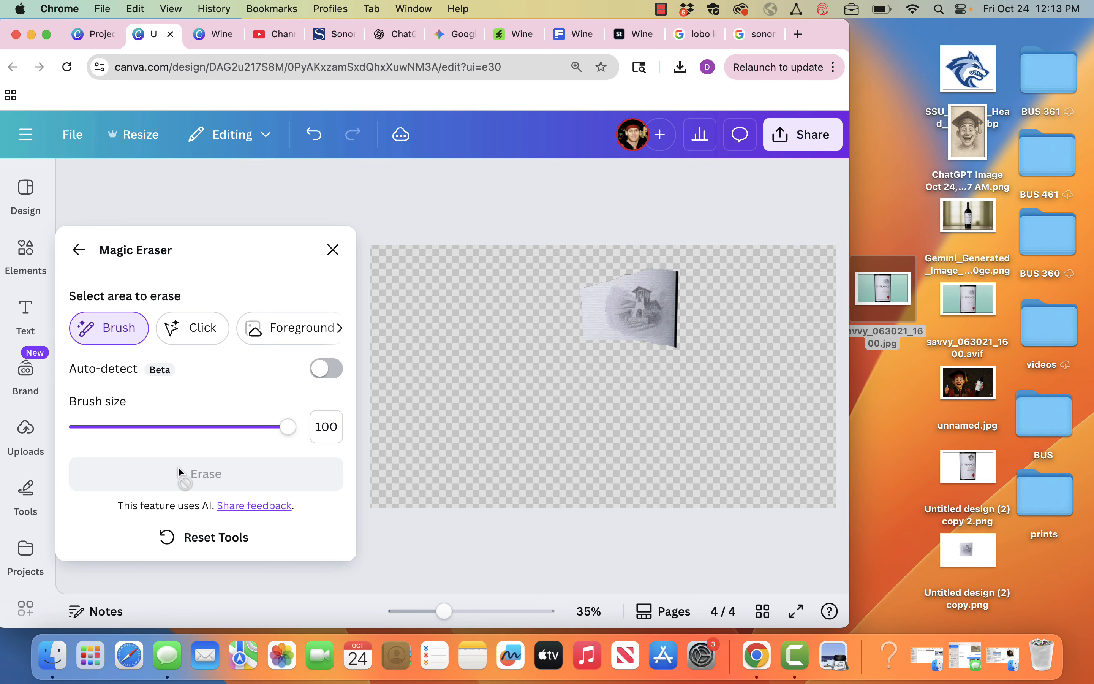
Erase the remaining dark bottle edge beside the building drawing and leave Magic Eraser.
{"action": "left_click_drag", "start_coordinate": [708, 276], "coordinate": [702, 361]}
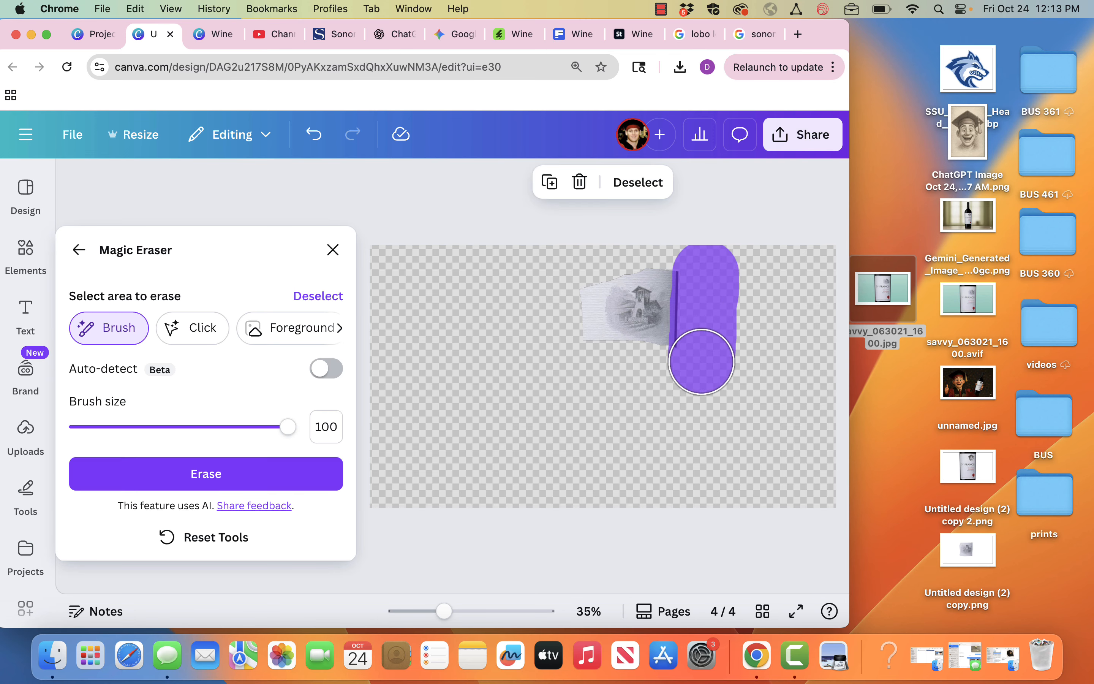
{"action": "left_click", "coordinate": [248, 486]}
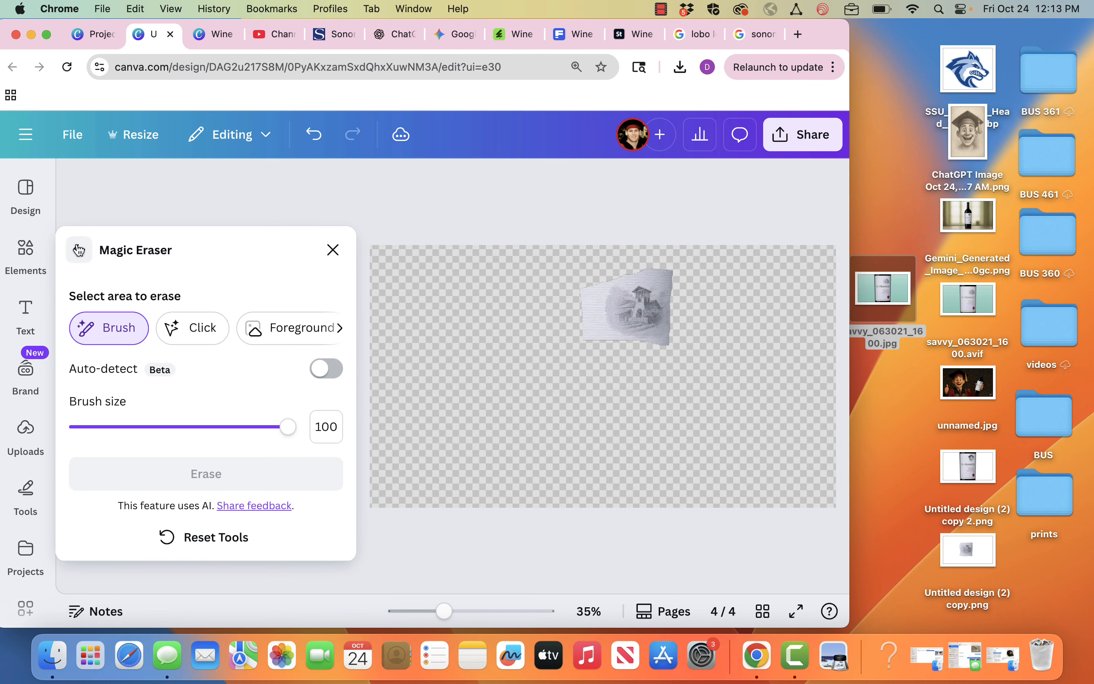
{"action": "left_click", "coordinate": [79, 250]}
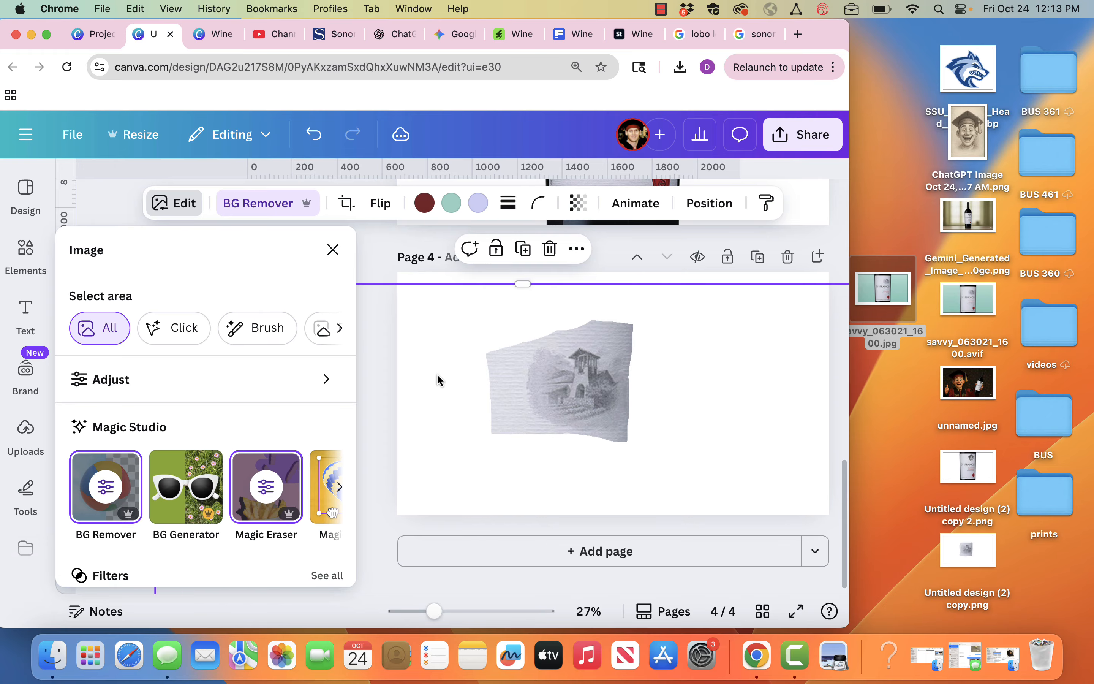
Reposition the building cut-out near the middle of page 4 and close the image editing options.
{"action": "left_click_drag", "start_coordinate": [578, 374], "coordinate": [539, 374]}
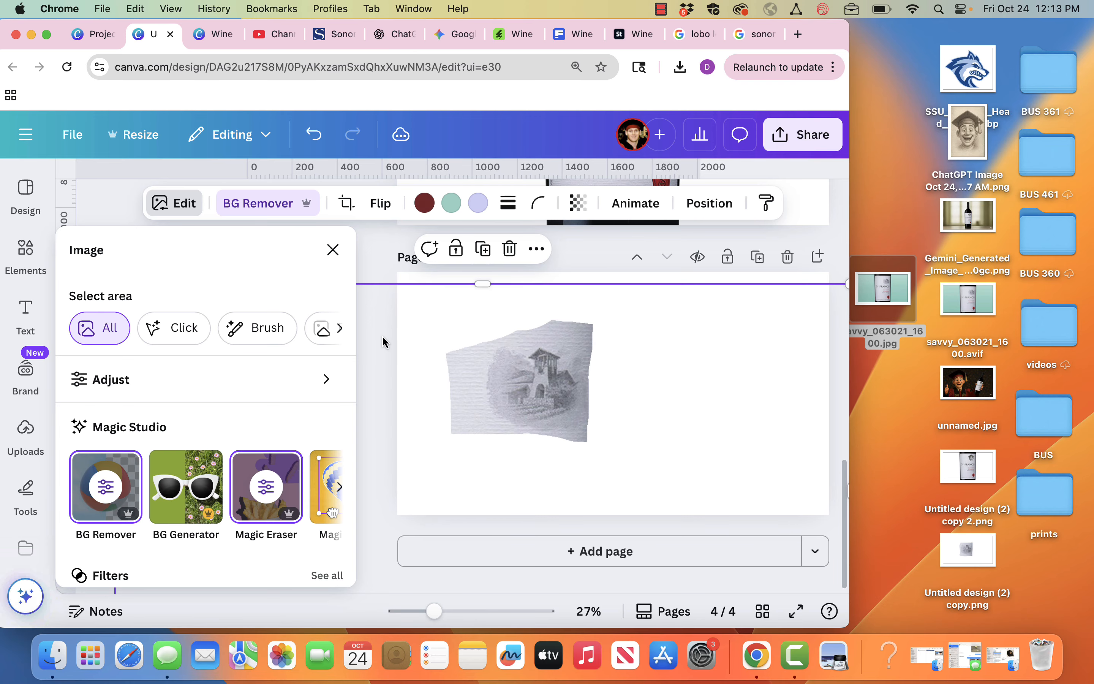
{"action": "left_click", "coordinate": [379, 324]}
{"action": "left_click_drag", "start_coordinate": [383, 373], "coordinate": [487, 378]}
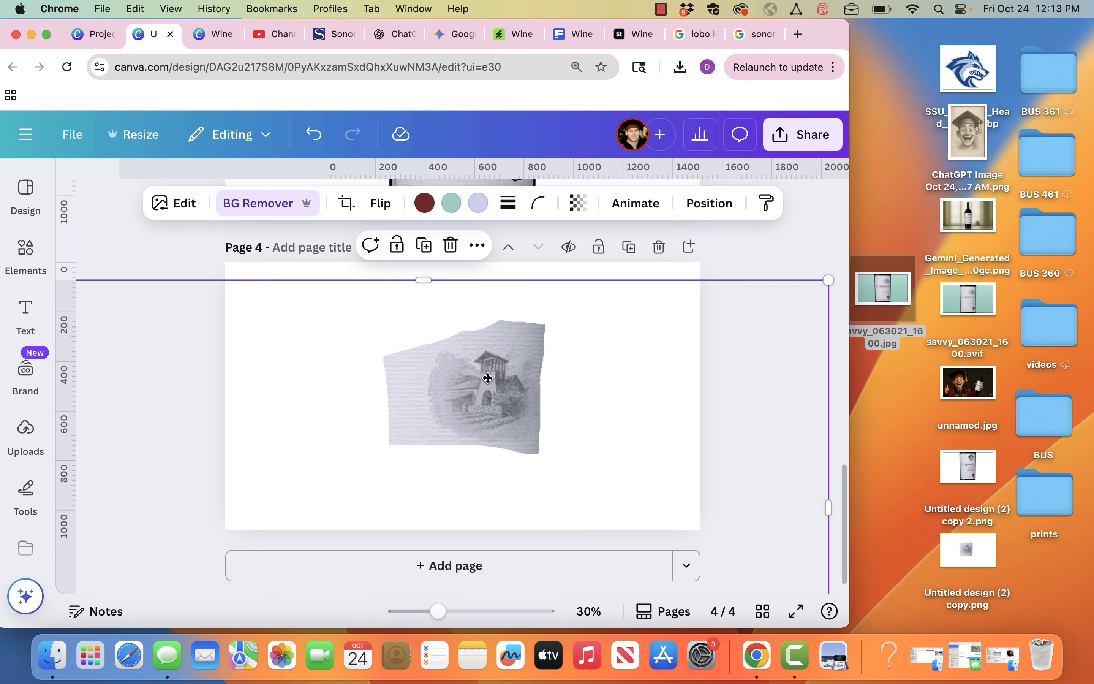
Download pages 1–4 as PNG with a transparent background and place the resulting zip file on the desktop.
{"action": "left_click", "coordinate": [797, 136]}
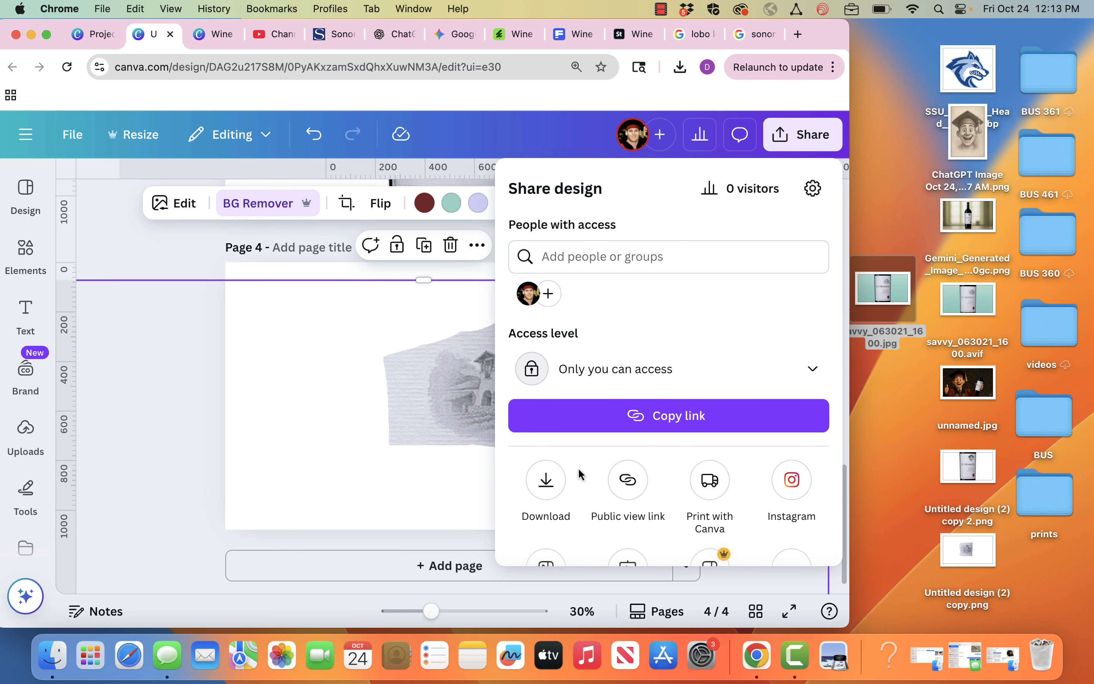
{"action": "left_click", "coordinate": [561, 478]}
{"action": "left_click", "coordinate": [583, 252]}
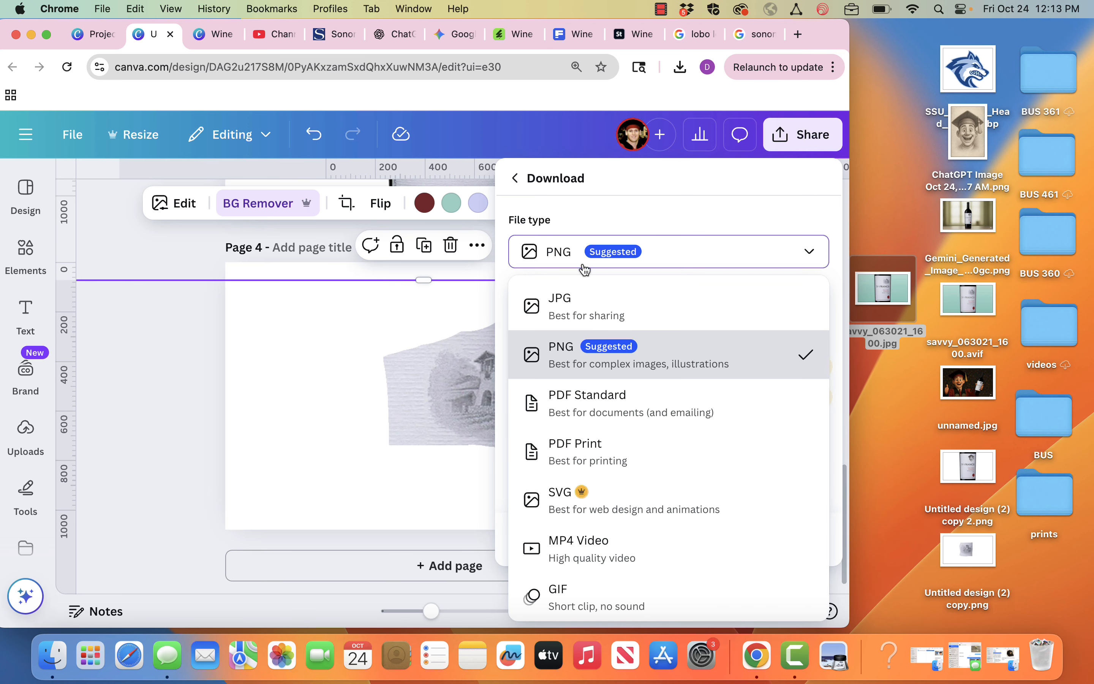
{"action": "left_click", "coordinate": [565, 349]}
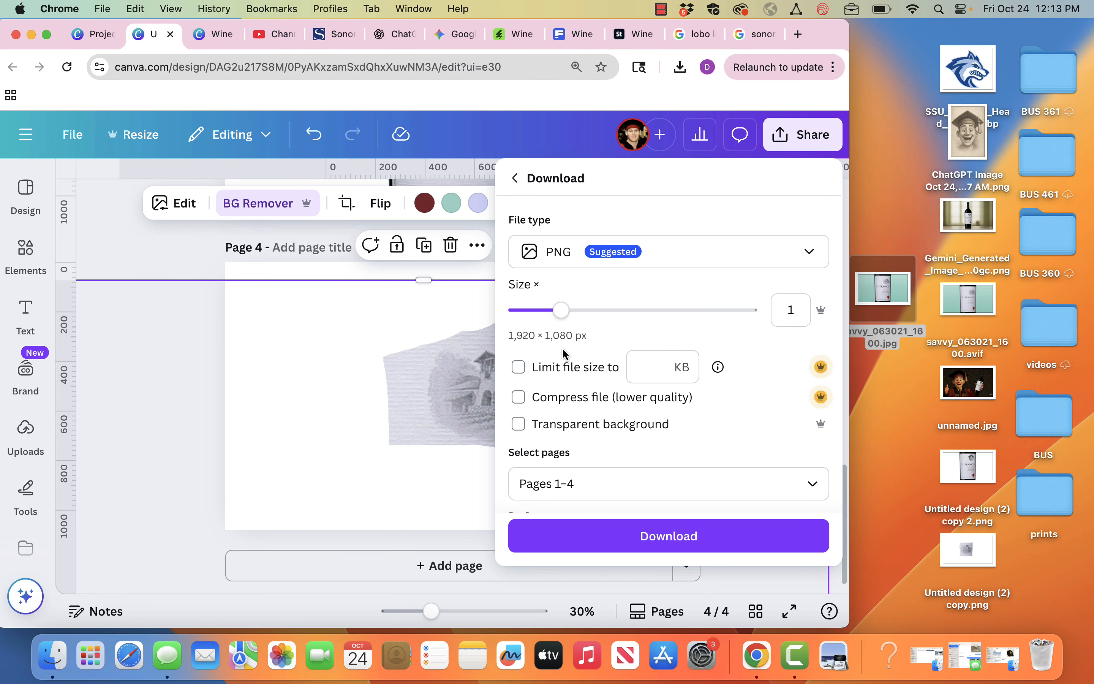
{"action": "left_click", "coordinate": [519, 423]}
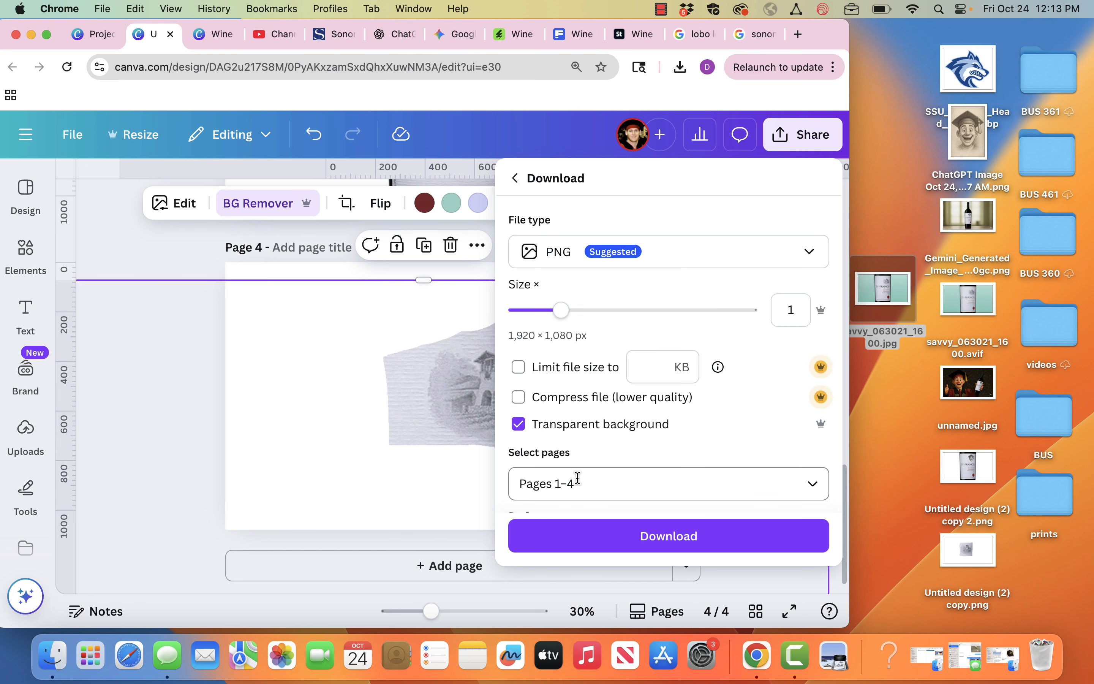
{"action": "left_click", "coordinate": [639, 536]}
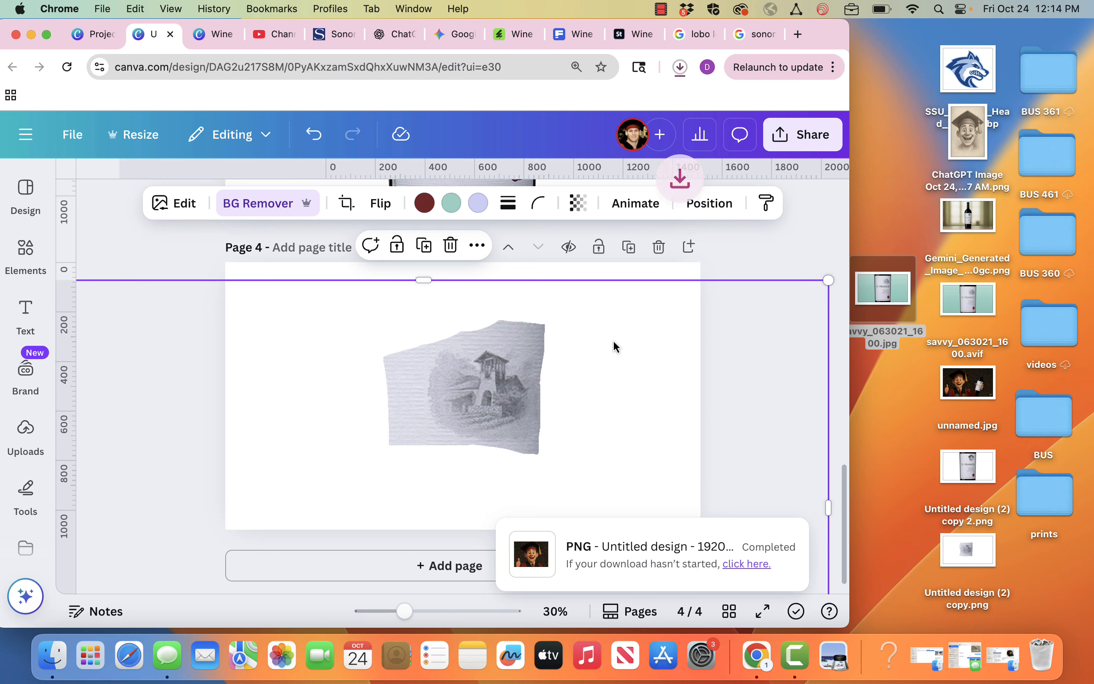
{"action": "left_click", "coordinate": [680, 68]}
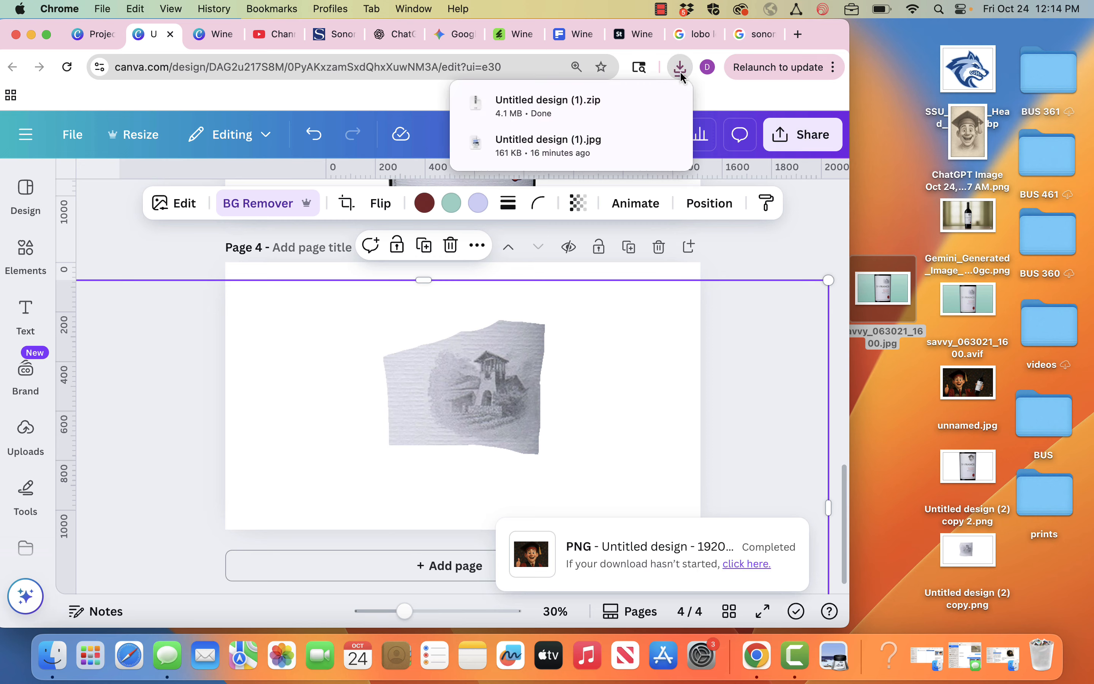
{"action": "left_click_drag", "start_coordinate": [873, 76], "coordinate": [873, 76]}
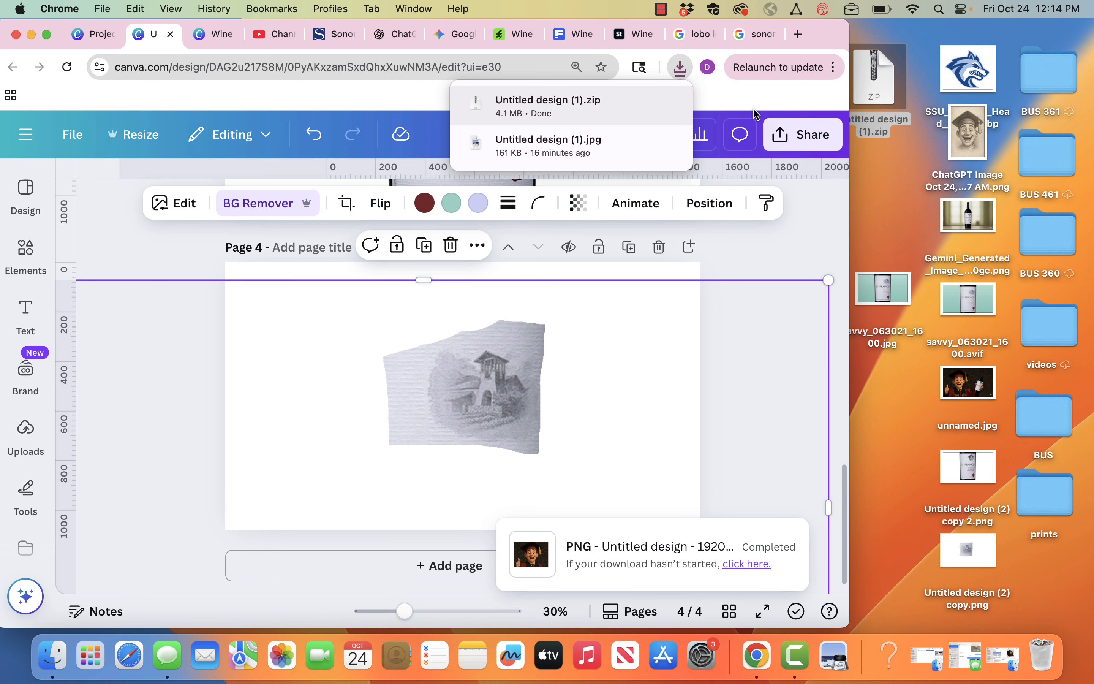
{"action": "left_click", "coordinate": [739, 105]}
Download only the current page 4 as a PNG with a transparent background and place the file on the desktop.
{"action": "left_click", "coordinate": [798, 138]}
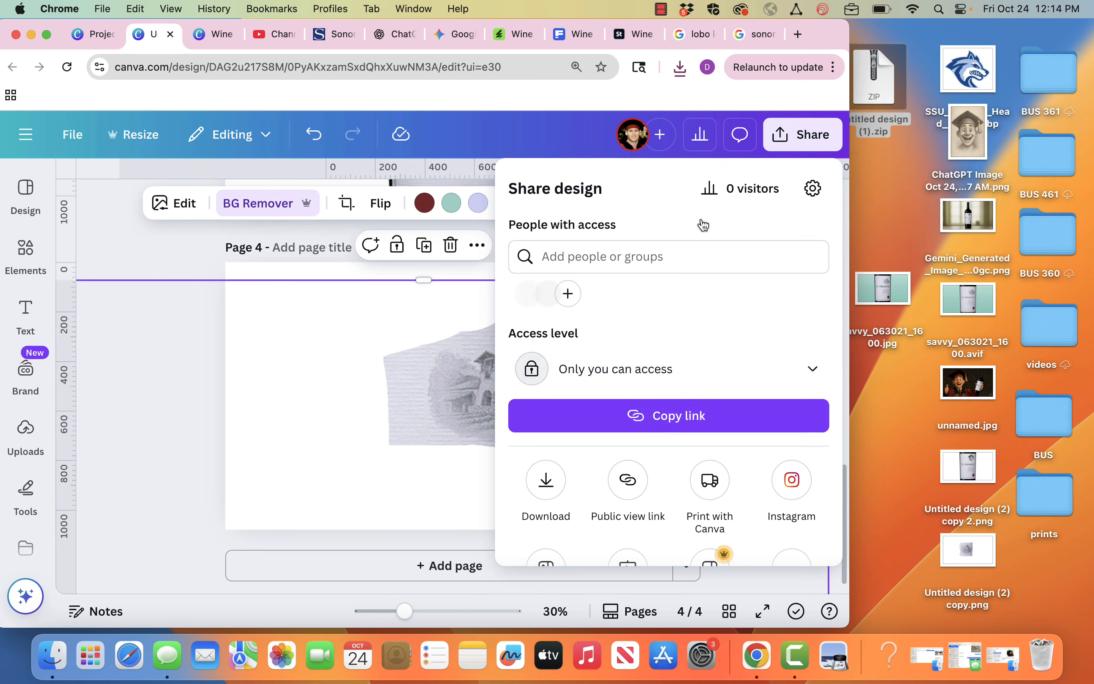
{"action": "scroll", "coordinate": [549, 404], "scroll_direction": "down", "scroll_amount": 3}
{"action": "left_click", "coordinate": [549, 404]}
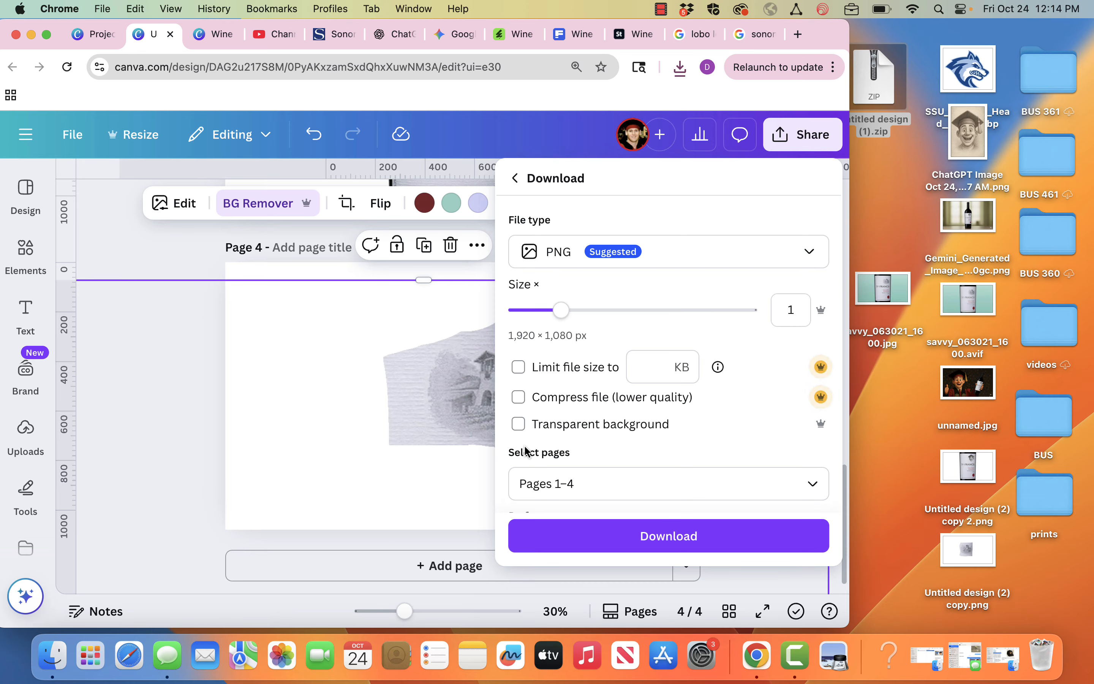
{"action": "left_click", "coordinate": [518, 424]}
{"action": "scroll", "coordinate": [520, 451], "scroll_direction": "down", "scroll_amount": 2}
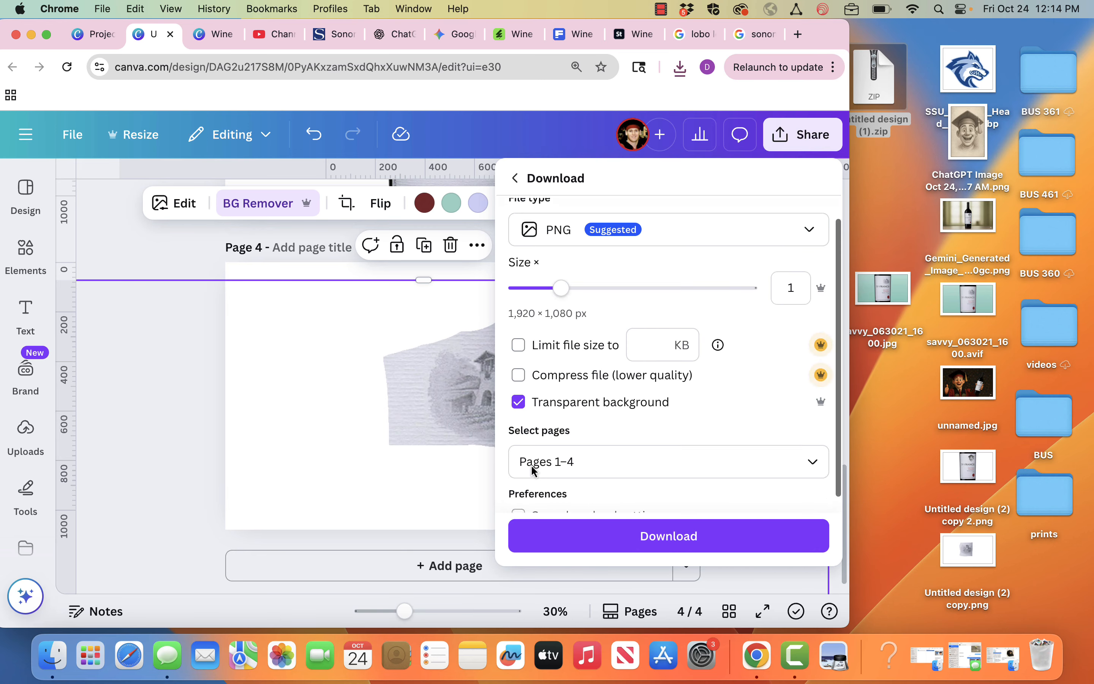
{"action": "left_click", "coordinate": [528, 443]}
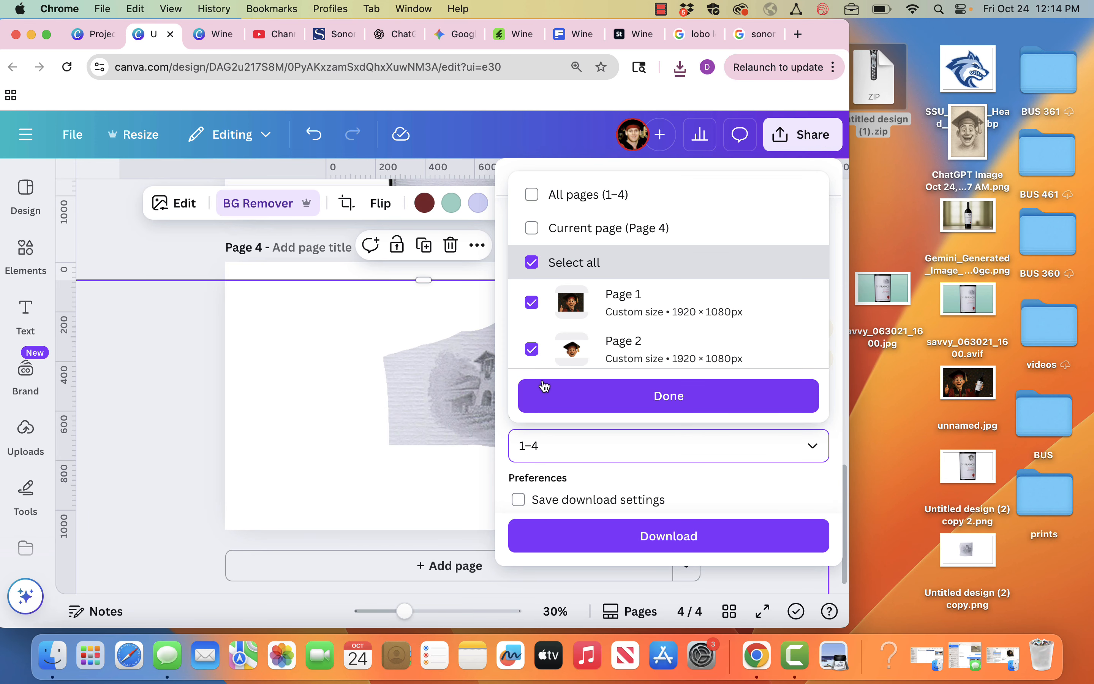
{"action": "left_click", "coordinate": [532, 225]}
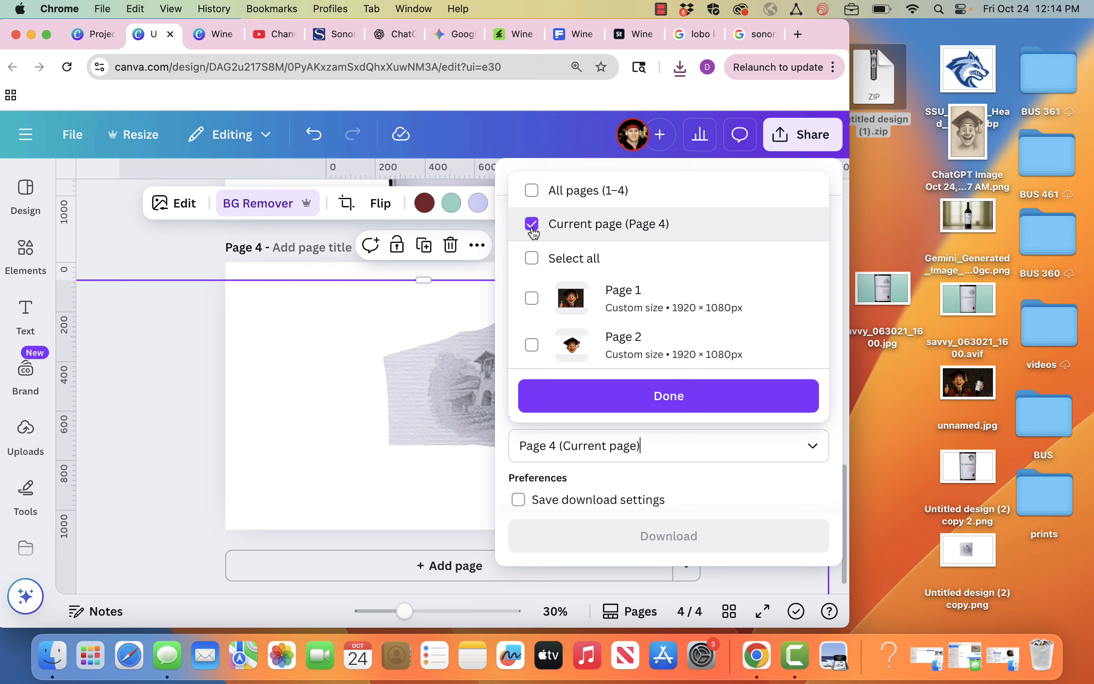
{"action": "left_click", "coordinate": [597, 390]}
{"action": "left_click", "coordinate": [652, 533]}
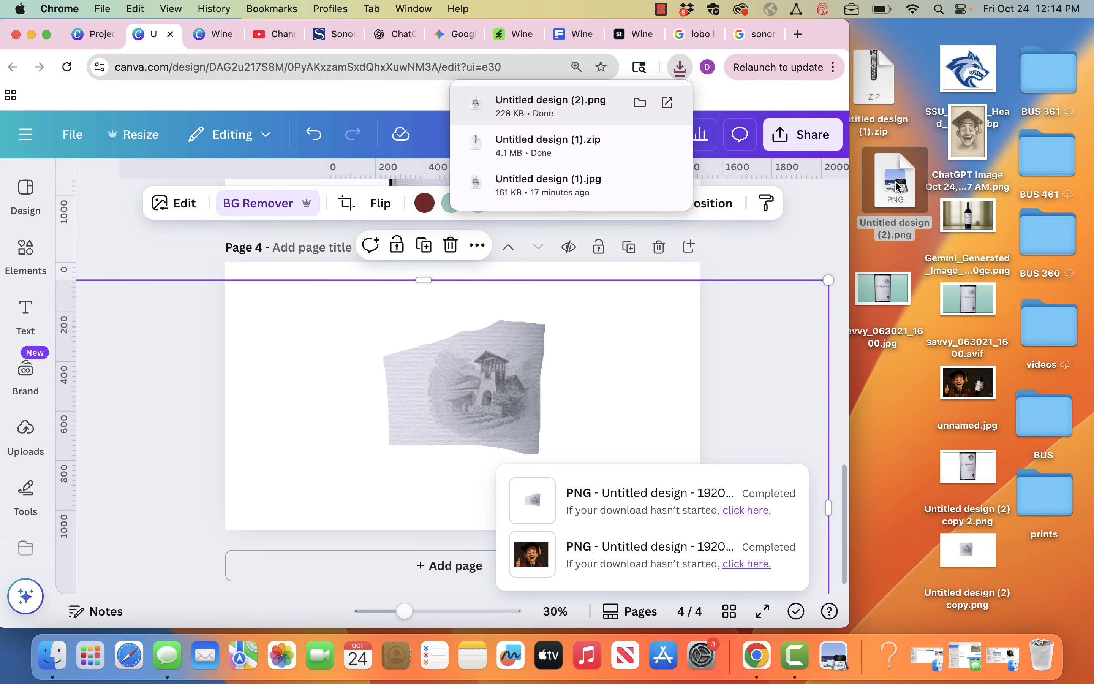
Switch to Gemini and attach Untitled design (2).png from the desktop to the prompt.
{"action": "left_click", "coordinate": [457, 36]}
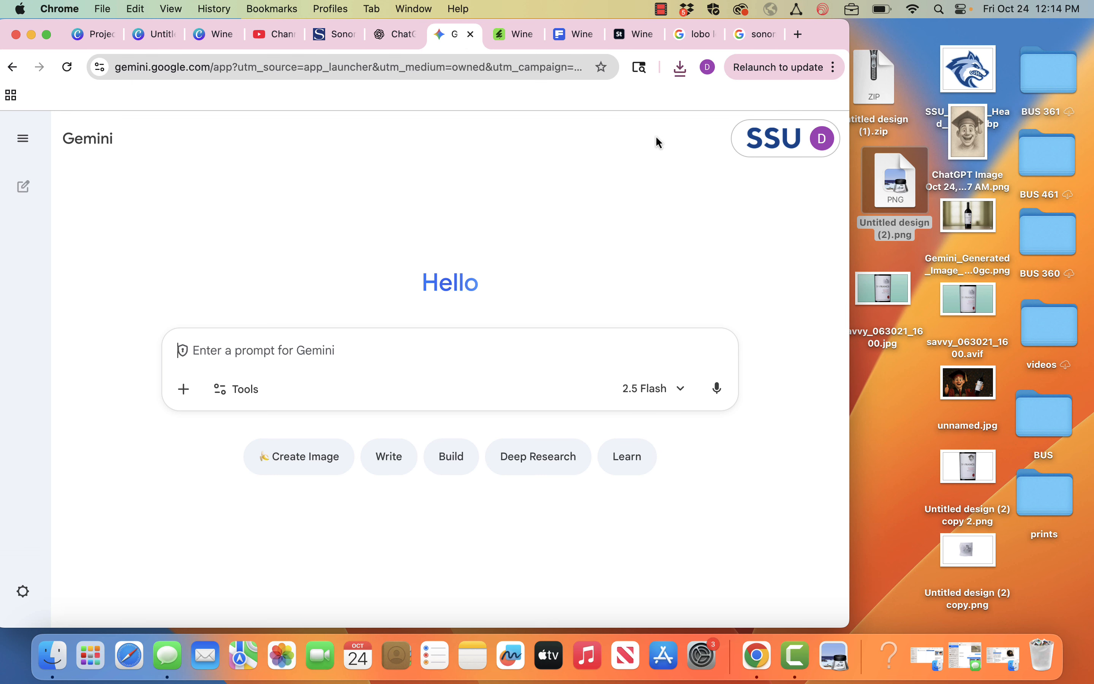
{"action": "left_click_drag", "start_coordinate": [895, 181], "coordinate": [343, 346]}
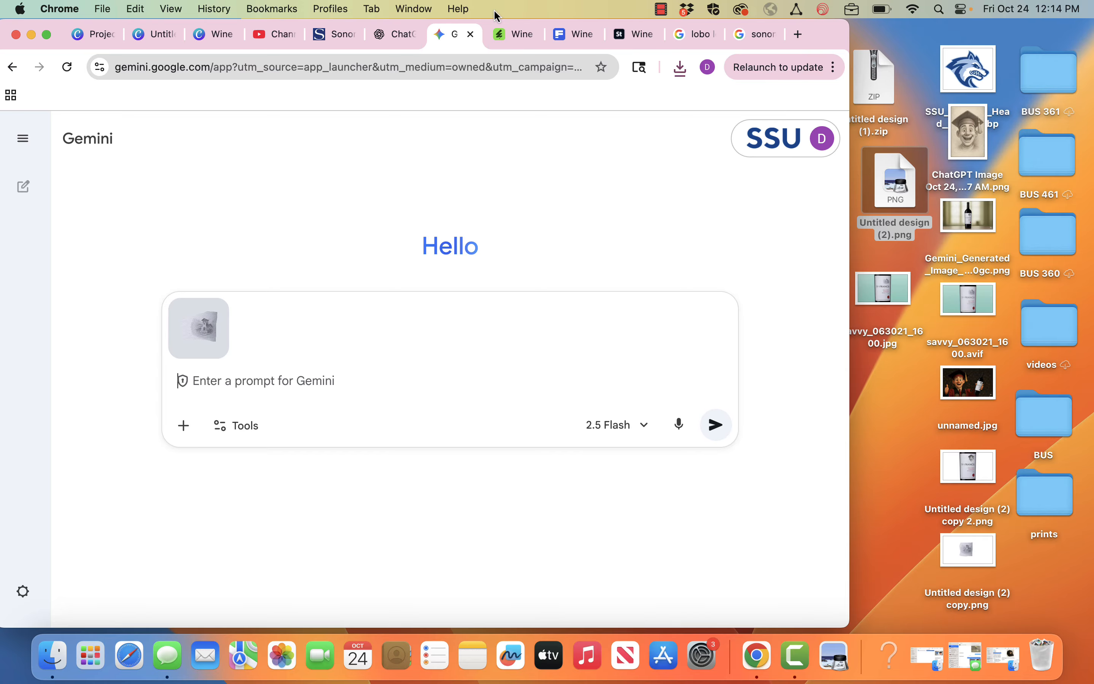
{"action": "left_click", "coordinate": [216, 40]}
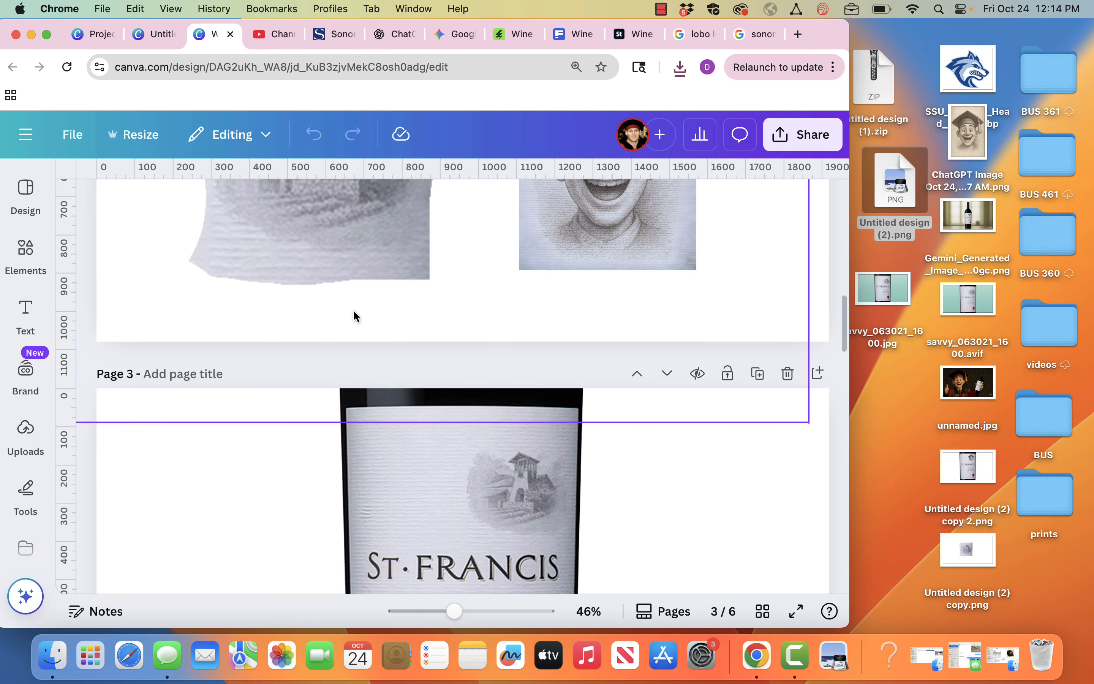
{"action": "scroll", "coordinate": [353, 311], "scroll_direction": "up", "scroll_amount": 12}
{"action": "scroll", "coordinate": [354, 312], "scroll_direction": "up", "scroll_amount": 5}
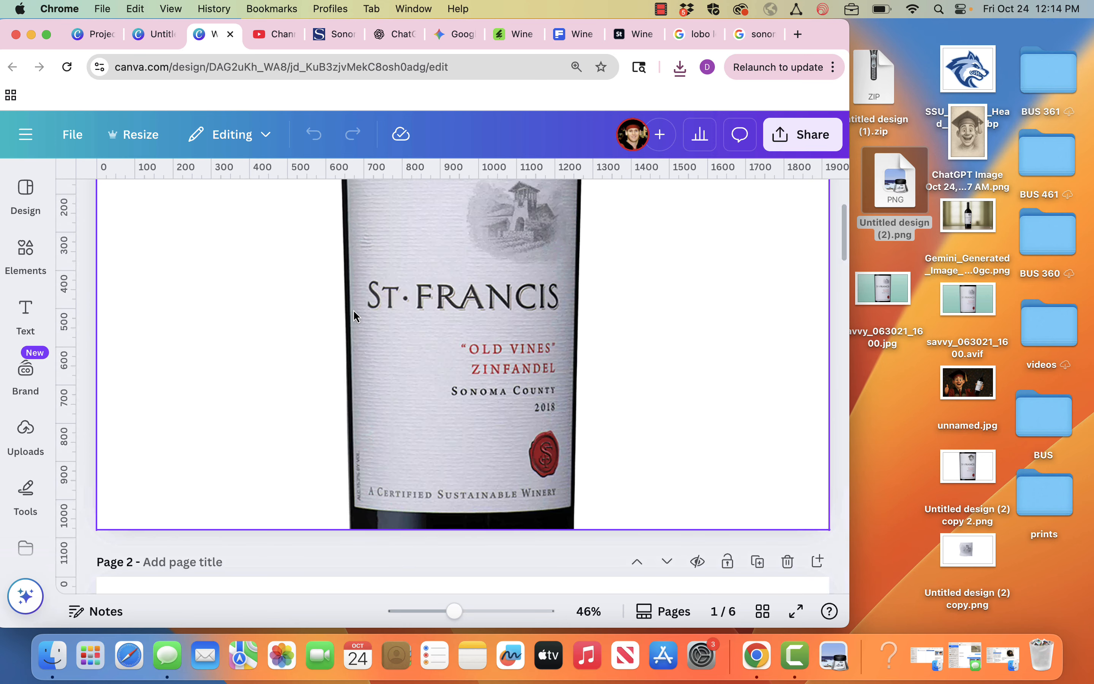
{"action": "scroll", "coordinate": [354, 311], "scroll_direction": "down", "scroll_amount": 20}
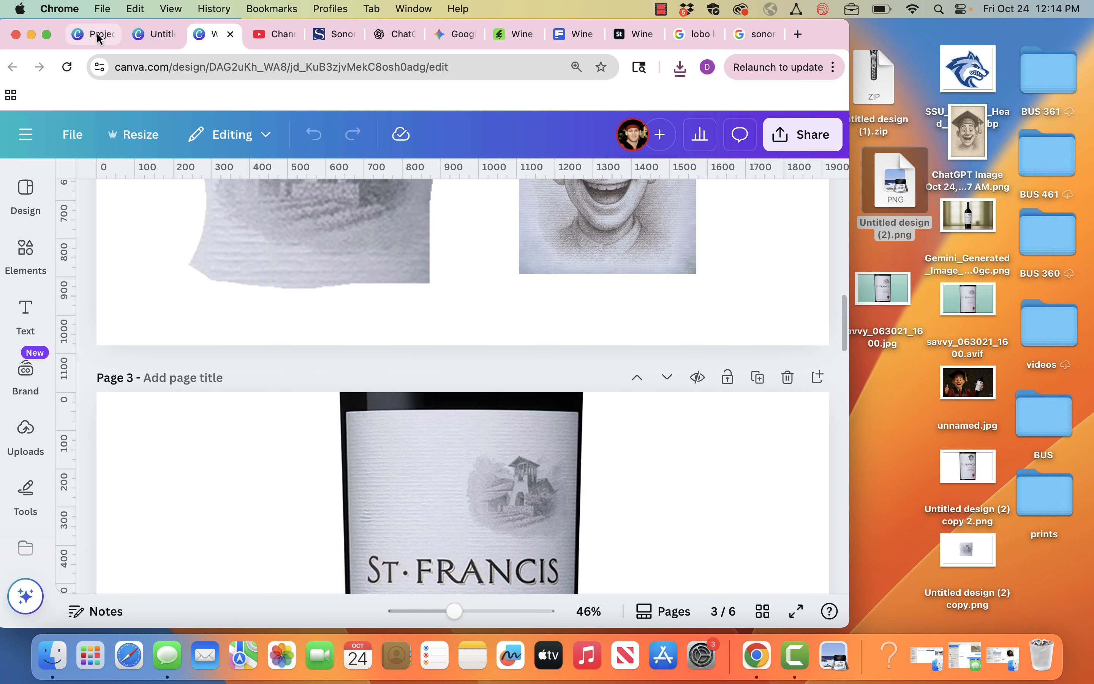
{"action": "left_click", "coordinate": [96, 33]}
Switch to the Untitled design in Canva and select page 2 with the graduate's head cut-out.
{"action": "left_click", "coordinate": [159, 35]}
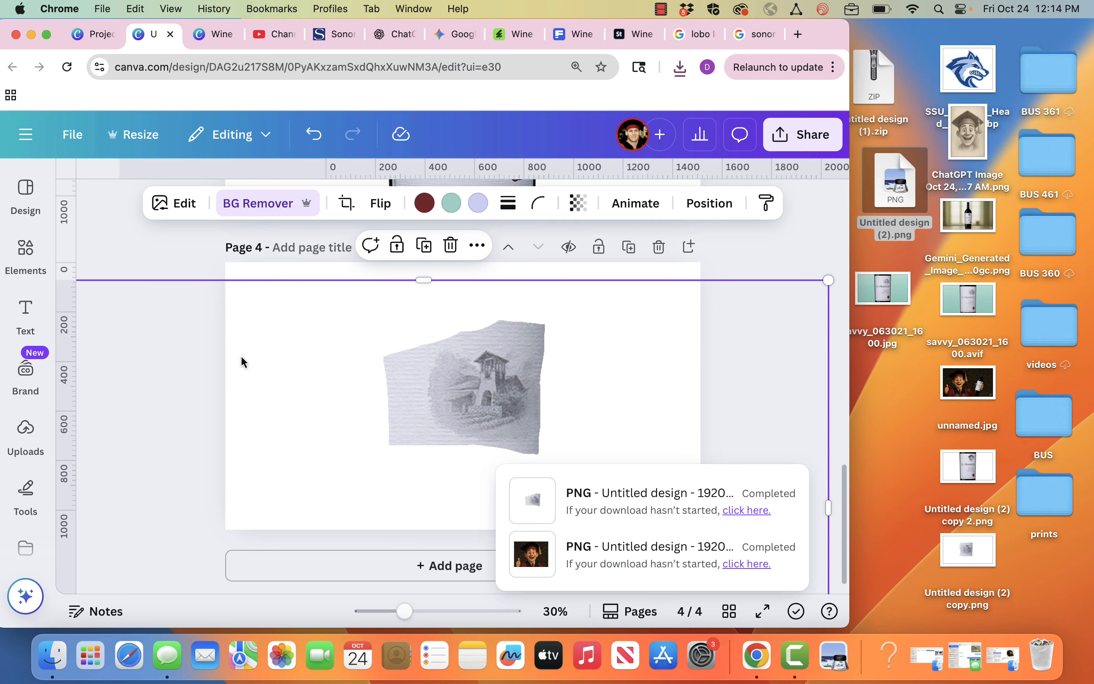
{"action": "scroll", "coordinate": [191, 266], "scroll_direction": "up", "scroll_amount": 4}
{"action": "scroll", "coordinate": [191, 266], "scroll_direction": "up", "scroll_amount": 5}
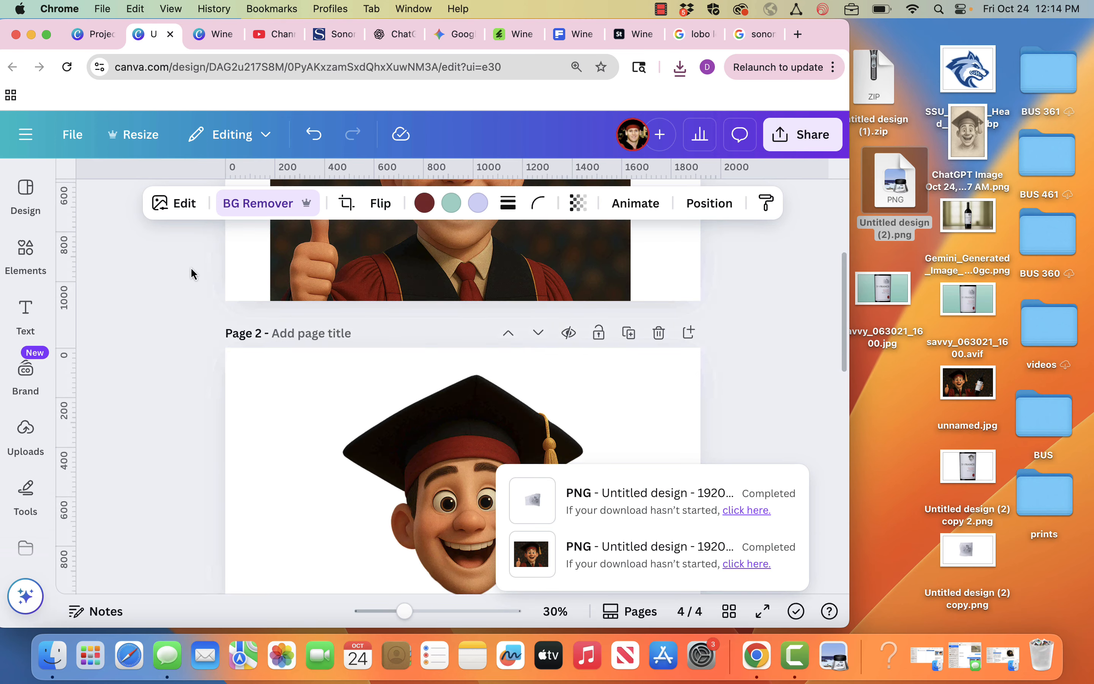
{"action": "left_click", "coordinate": [319, 380]}
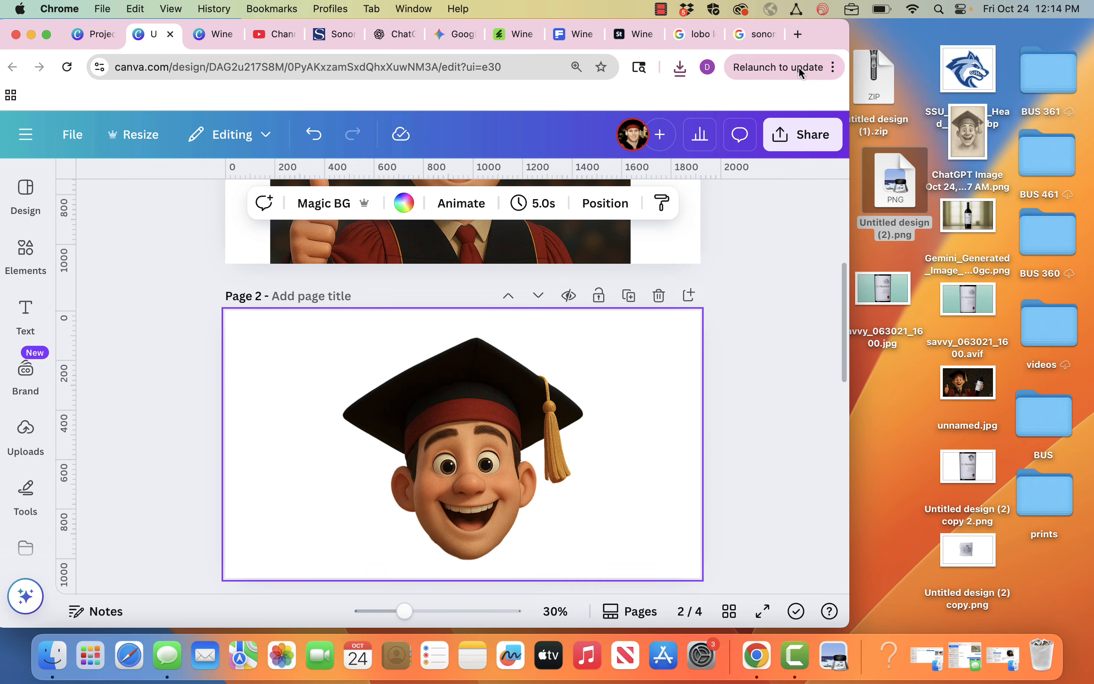
Download only the current page 2 as a PNG with a transparent background.
{"action": "left_click", "coordinate": [788, 144]}
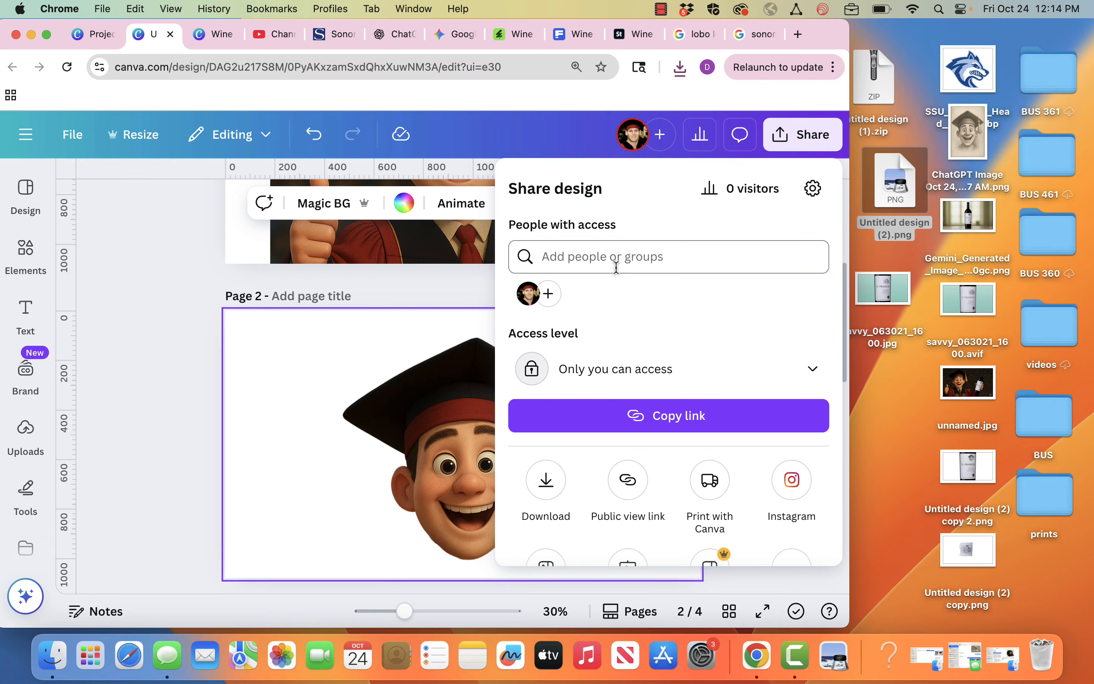
{"action": "left_click", "coordinate": [545, 481]}
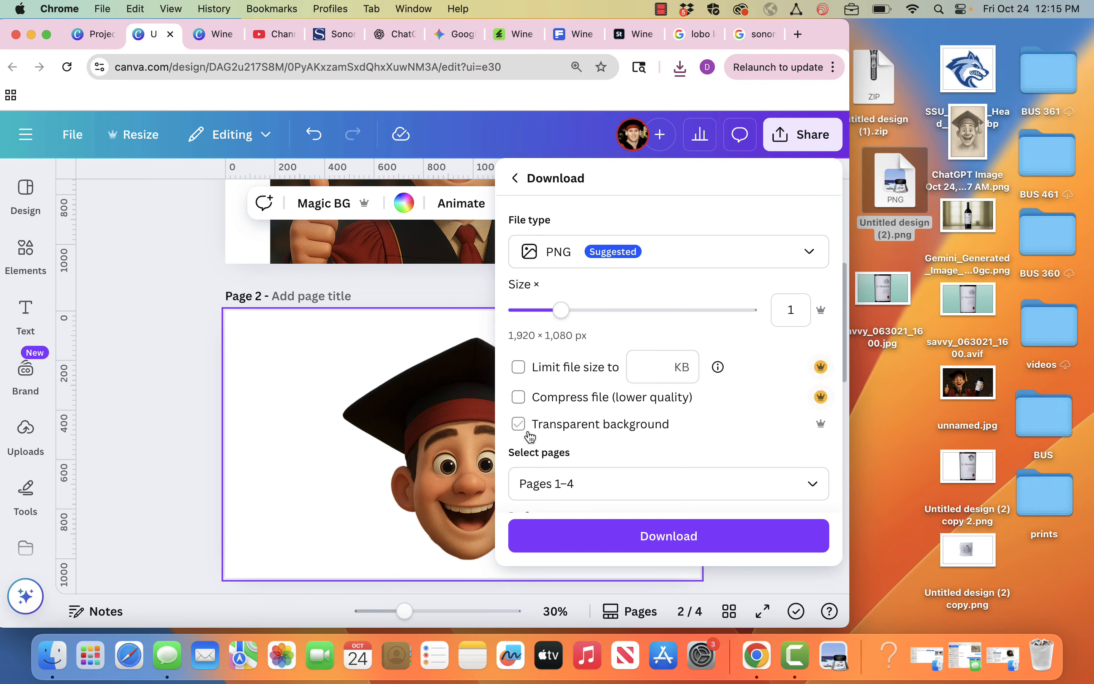
{"action": "left_click", "coordinate": [518, 424]}
{"action": "scroll", "coordinate": [540, 453], "scroll_direction": "down", "scroll_amount": 1}
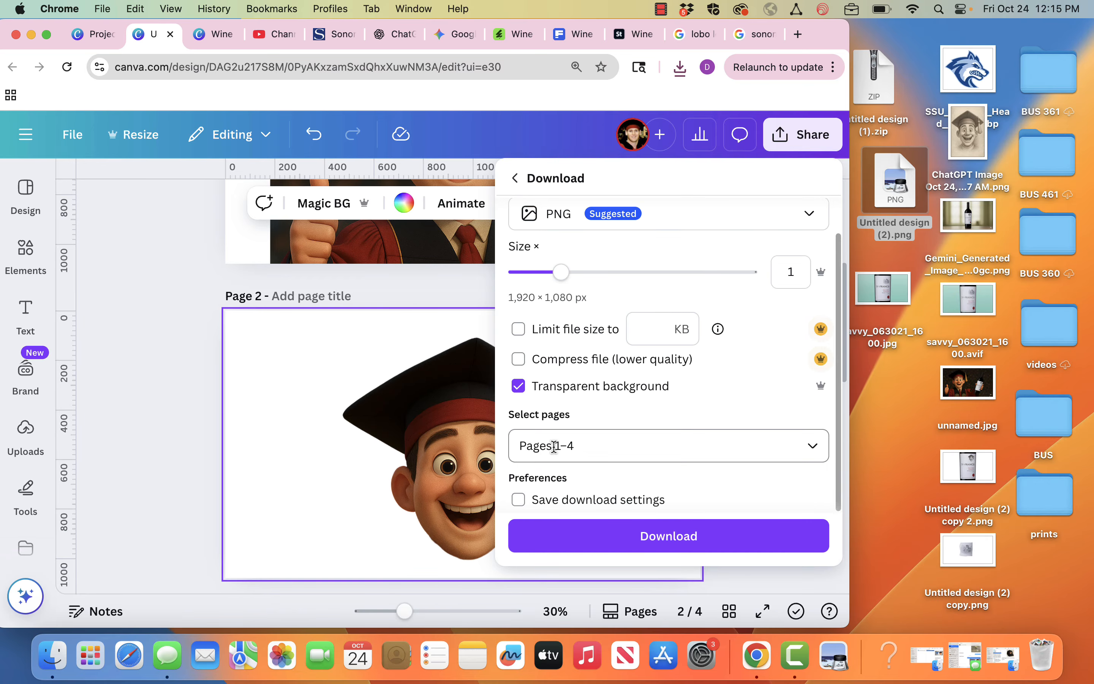
{"action": "left_click", "coordinate": [554, 445]}
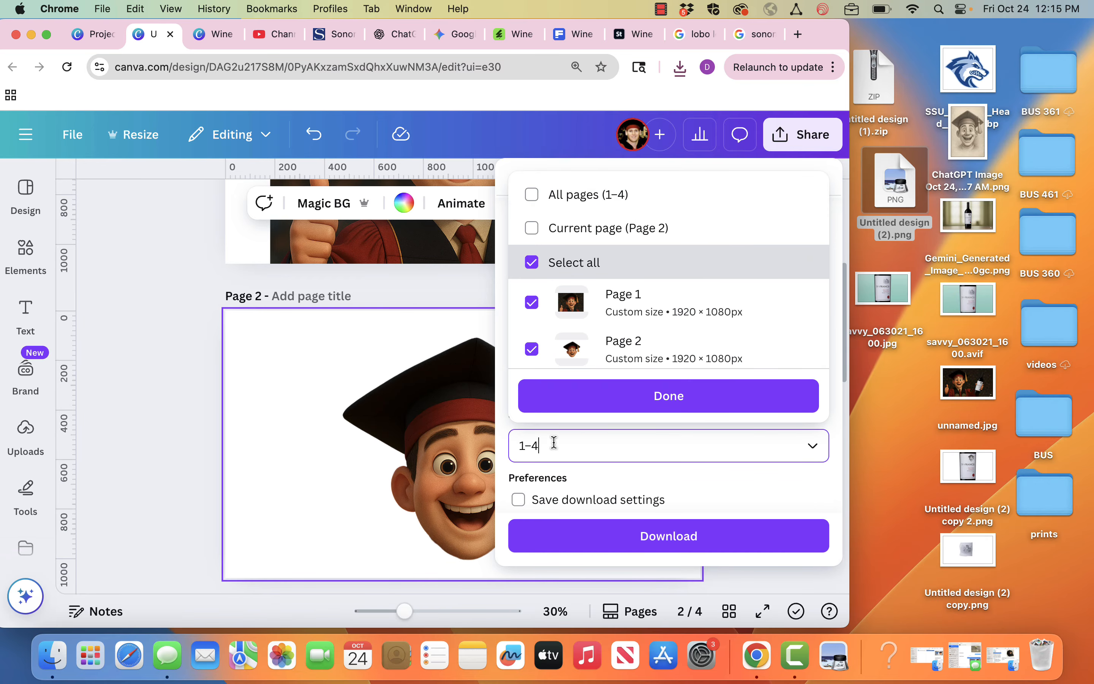
{"action": "left_click", "coordinate": [532, 223]}
{"action": "left_click", "coordinate": [623, 389]}
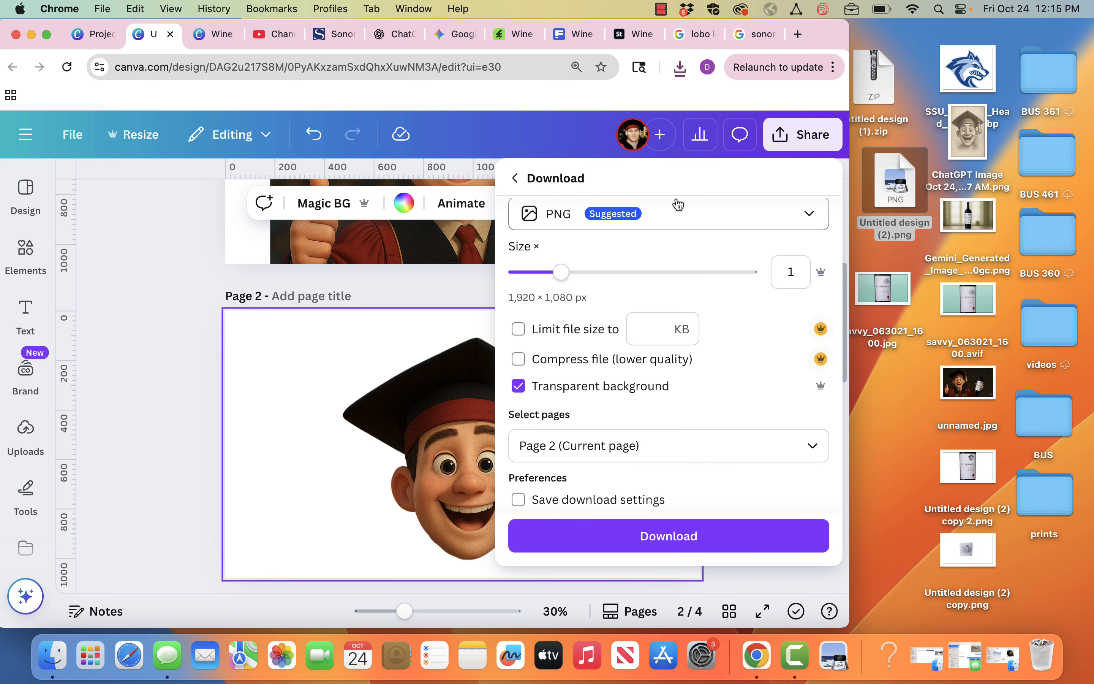
{"action": "left_click", "coordinate": [697, 537]}
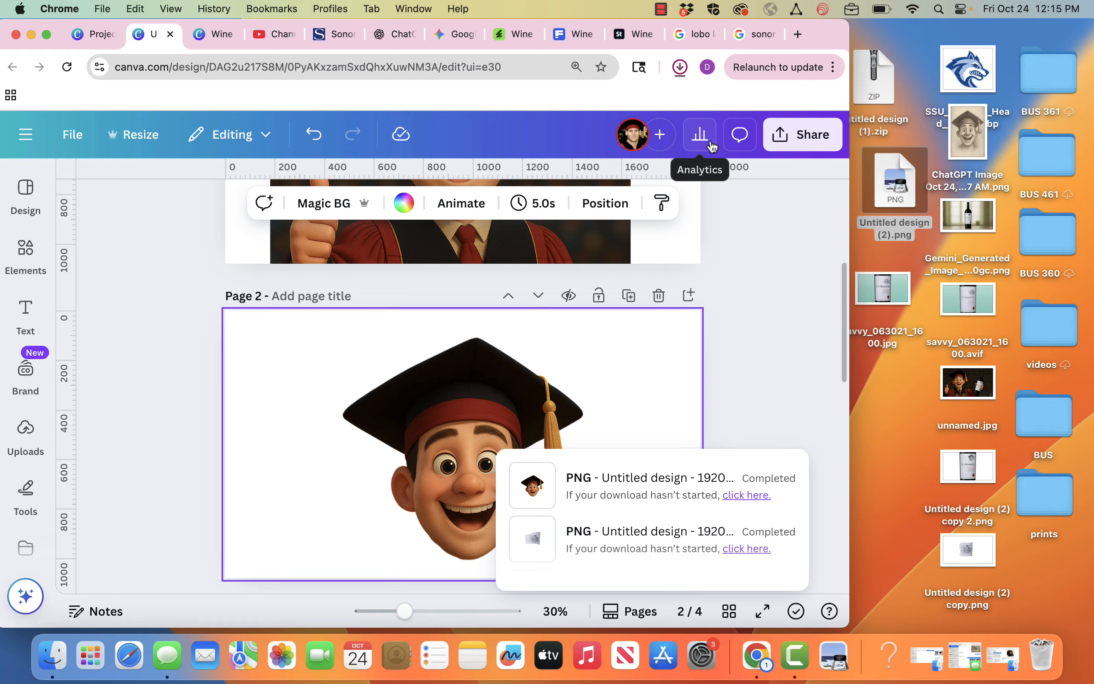
Place the downloaded head PNG on the desktop, keeping both it and the existing file of the same name.
{"action": "left_click_drag", "start_coordinate": [594, 110], "coordinate": [890, 399]}
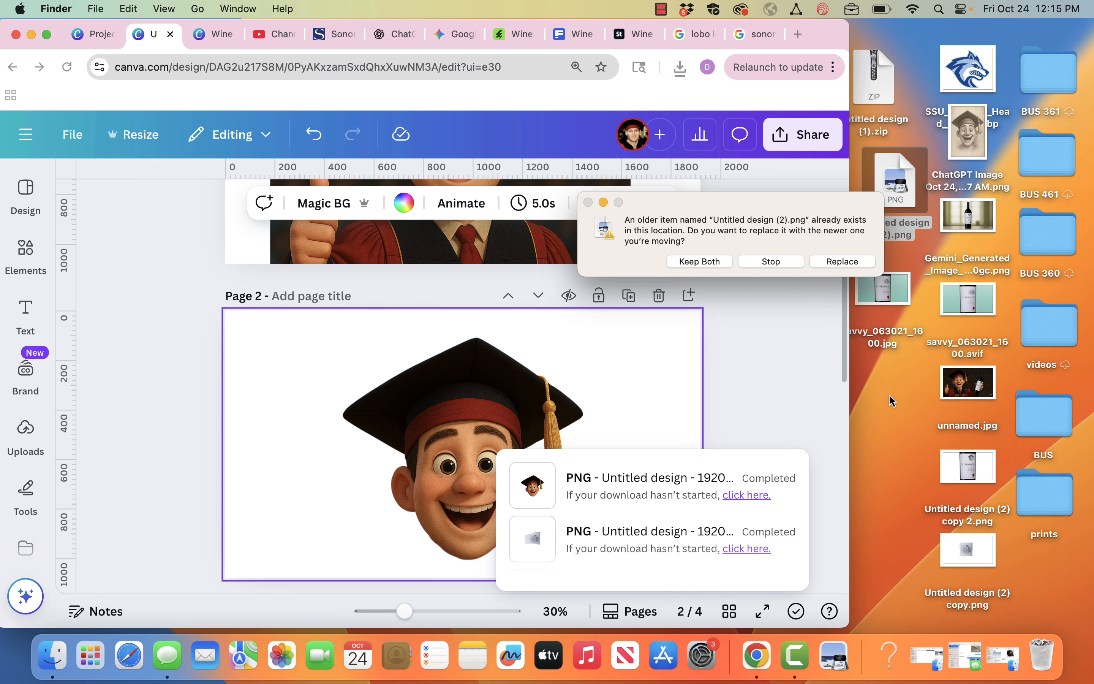
{"action": "left_click", "coordinate": [755, 266]}
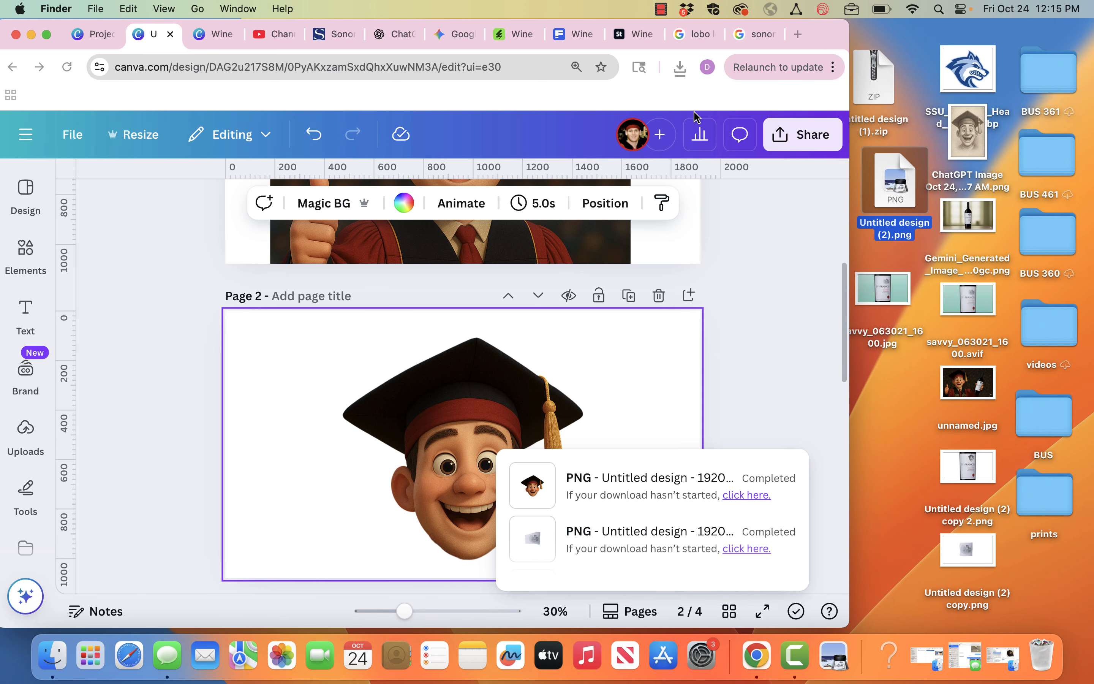
{"action": "left_click", "coordinate": [680, 68]}
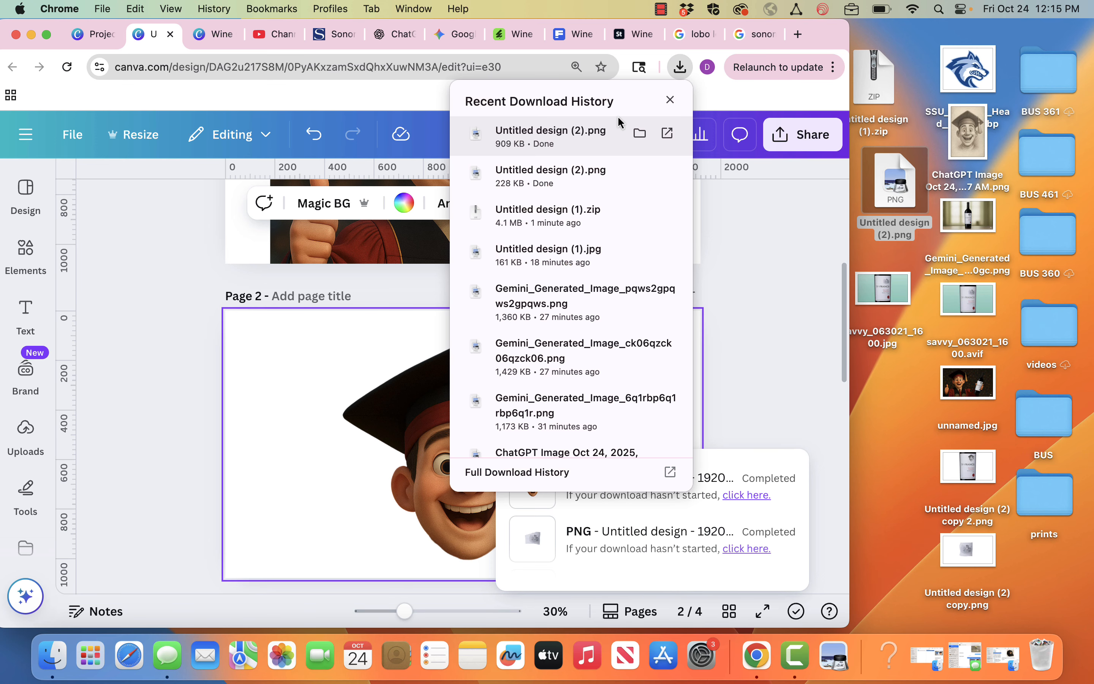
{"action": "left_click_drag", "start_coordinate": [592, 137], "coordinate": [899, 418]}
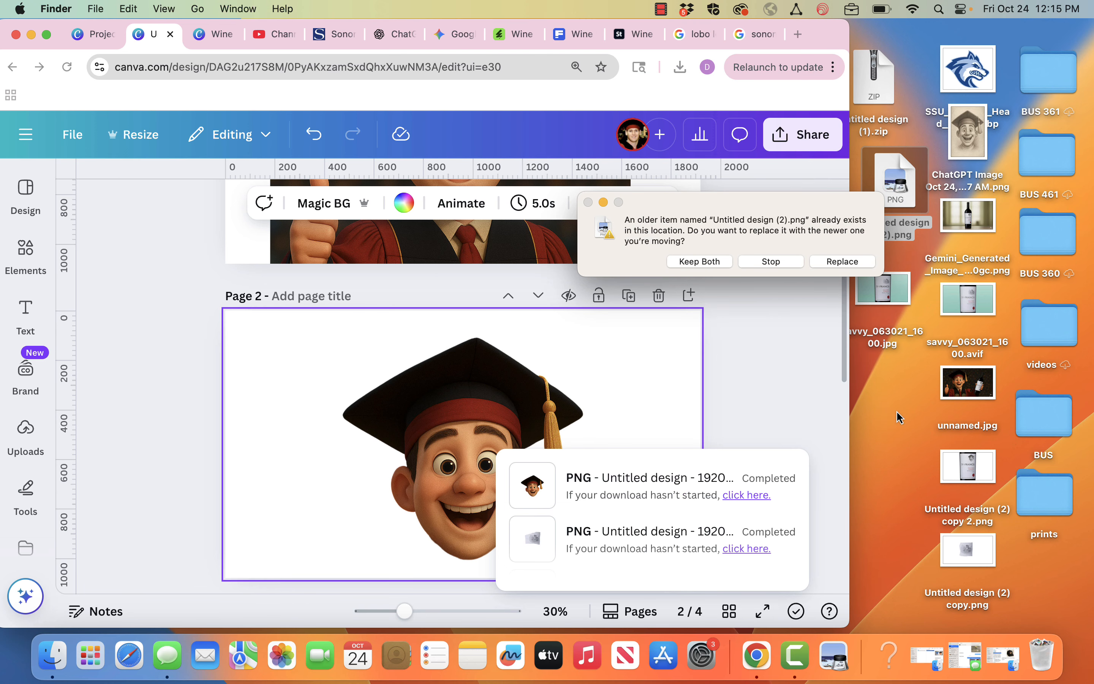
{"action": "left_click", "coordinate": [707, 267]}
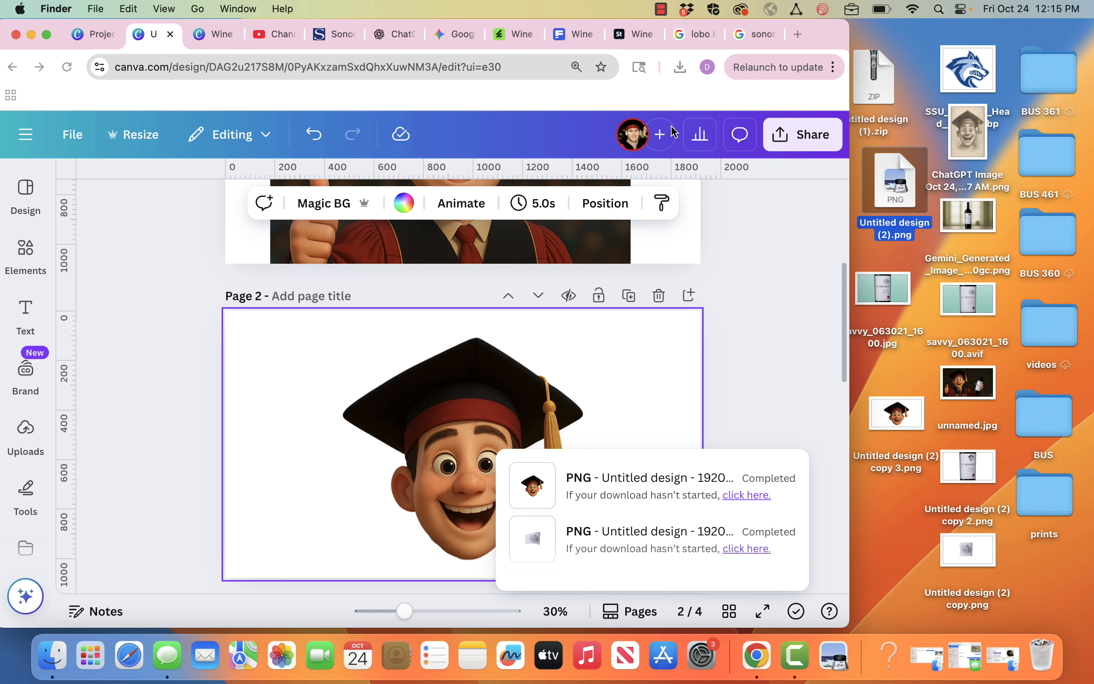
Switch to Gemini and attach Untitled design (2) copy 3.png from the desktop as the second image of the prompt.
{"action": "left_click", "coordinate": [455, 32]}
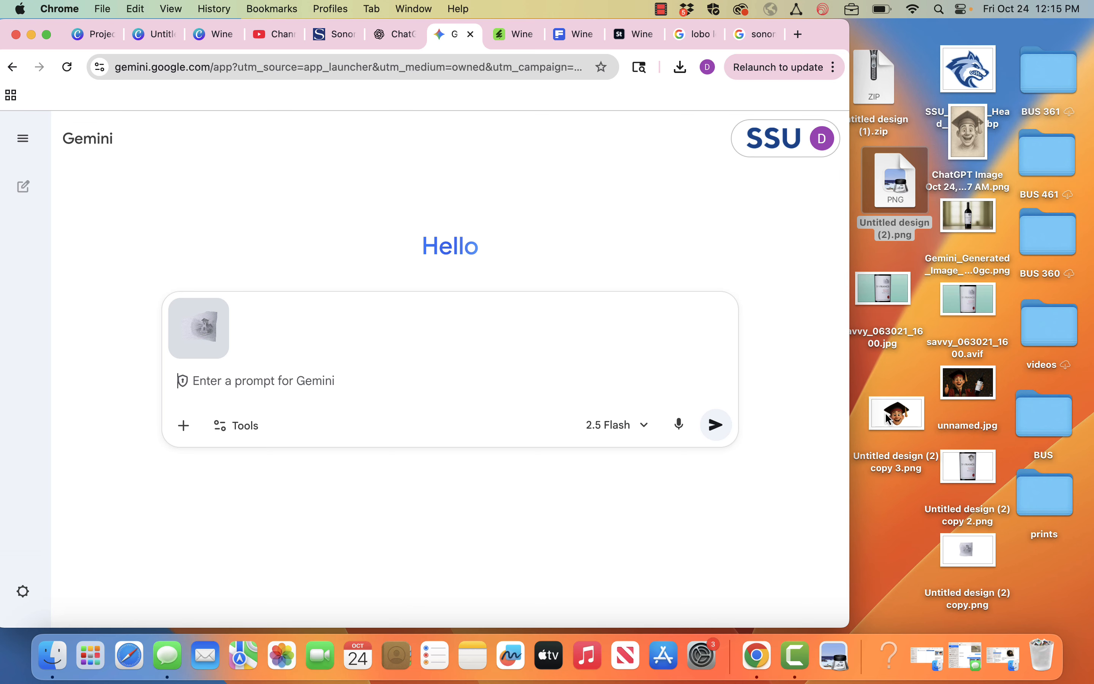
{"action": "left_click_drag", "start_coordinate": [897, 426], "coordinate": [480, 352]}
{"action": "left_click", "coordinate": [269, 381]}
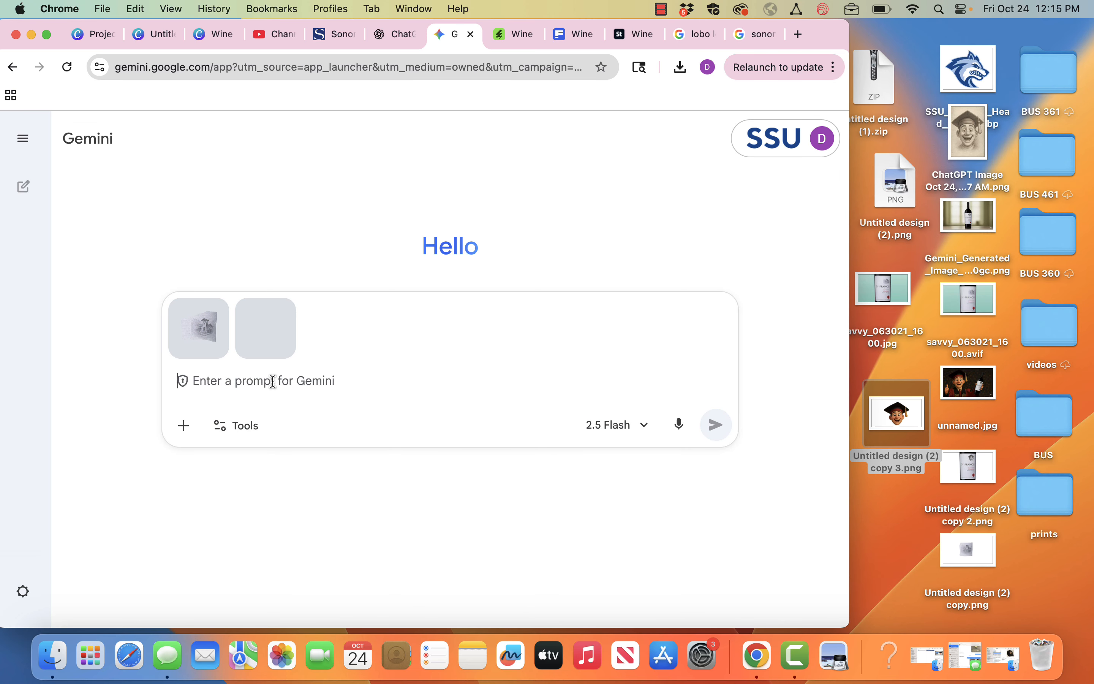
Submit the prompt "stylize the head like the first image's style" with the two attached images.
{"action": "type", "text": "st"}
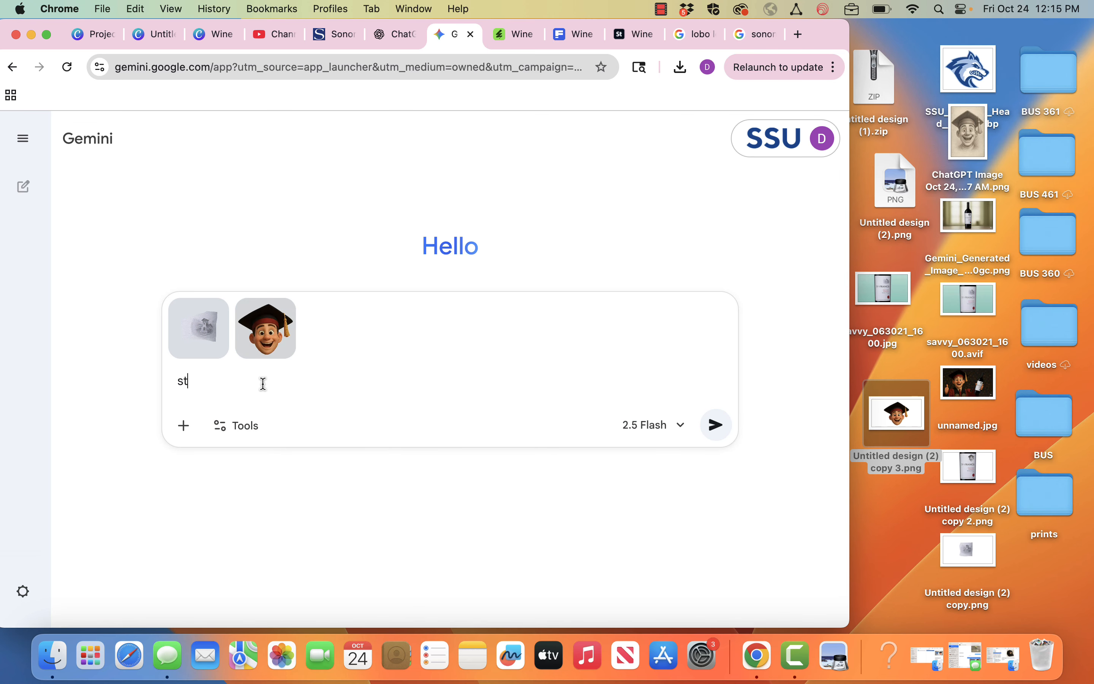
{"action": "type", "text": "yleze the head"}
{"action": "key", "text": "BackSpace"}
{"action": "key", "text": "BackSpace"}
{"action": "key", "text": "BackSpace"}
{"action": "key", "text": "BackSpace"}
{"action": "key", "text": "BackSpace"}
{"action": "key", "text": "BackSpace"}
{"action": "key", "text": "BackSpace"}
{"action": "key", "text": "BackSpace"}
{"action": "key", "text": "BackSpace"}
{"action": "key", "text": "BackSpace"}
{"action": "key", "text": "BackSpace"}
{"action": "key", "text": "BackSpace"}
{"action": "type", "text": "ize the head like the first image's style"}
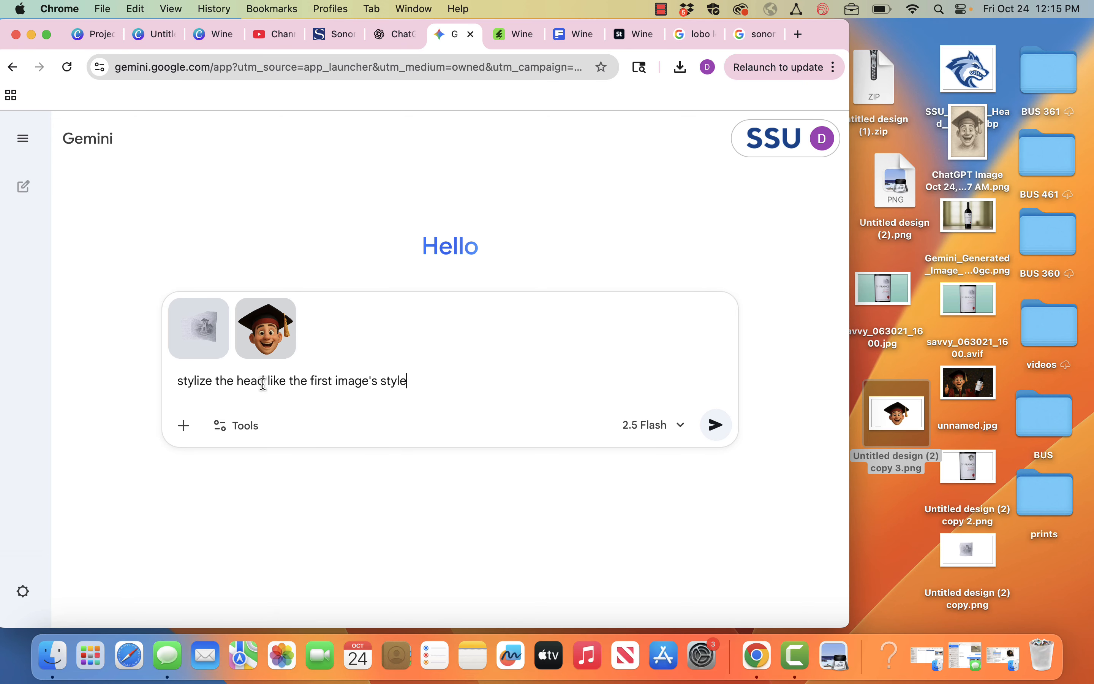
{"action": "key", "text": "Return"}
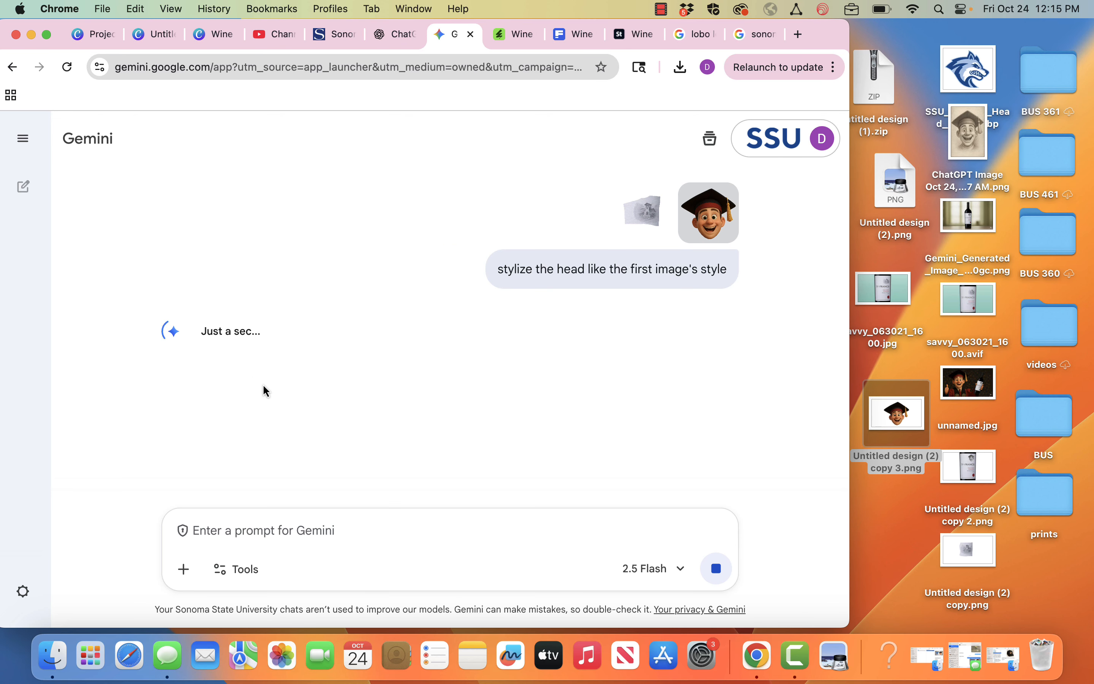
Switch to ChatGPT and attach Untitled design (2).png and Untitled design (2) copy 3.png from the desktop.
{"action": "left_click", "coordinate": [396, 34]}
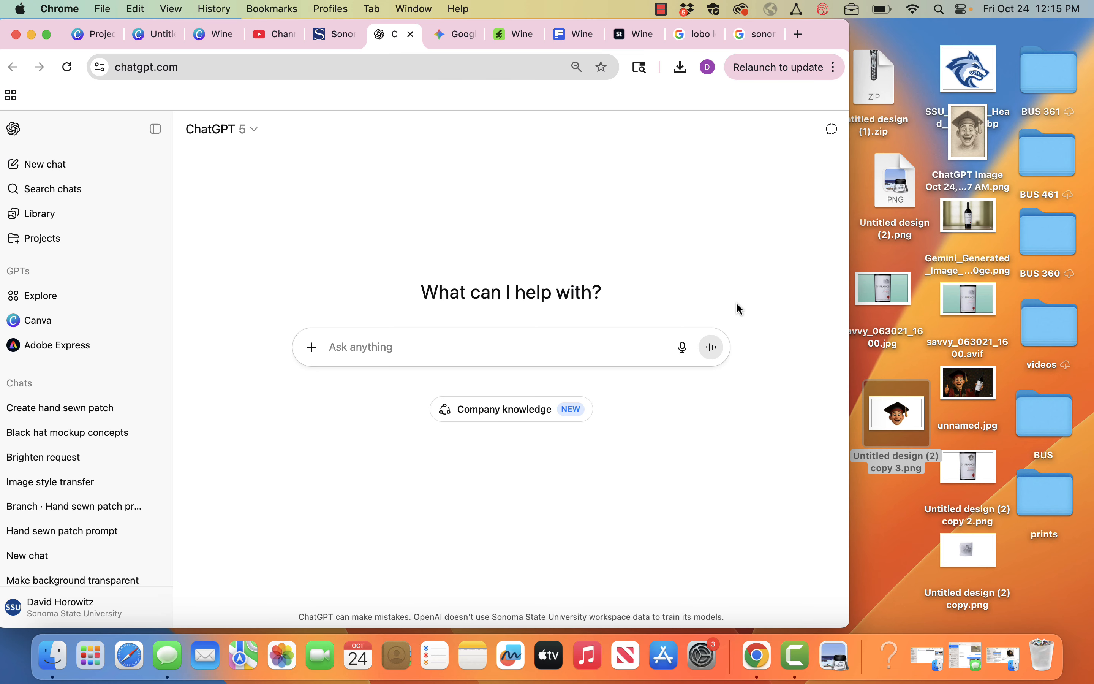
{"action": "left_click_drag", "start_coordinate": [894, 181], "coordinate": [512, 313]}
{"action": "left_click_drag", "start_coordinate": [877, 427], "coordinate": [494, 394]}
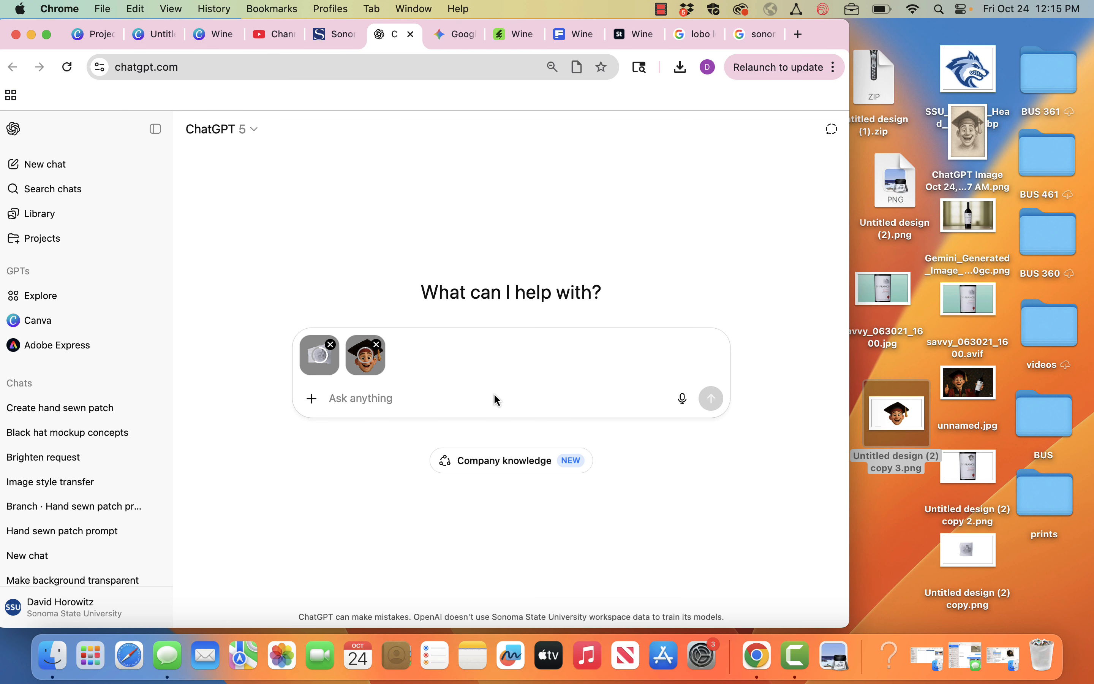
Send ChatGPT the request "stylize the head like the first image's style" for the two attached images.
{"action": "type", "text": "stylize the hea"}
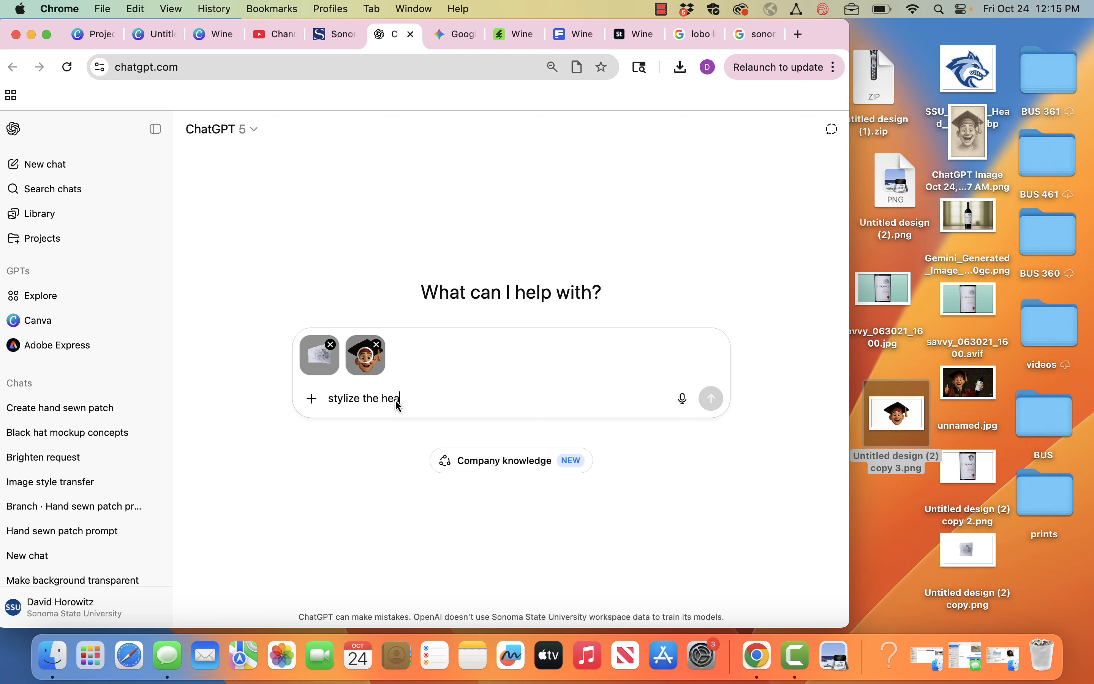
{"action": "type", "text": "d like the first image"}
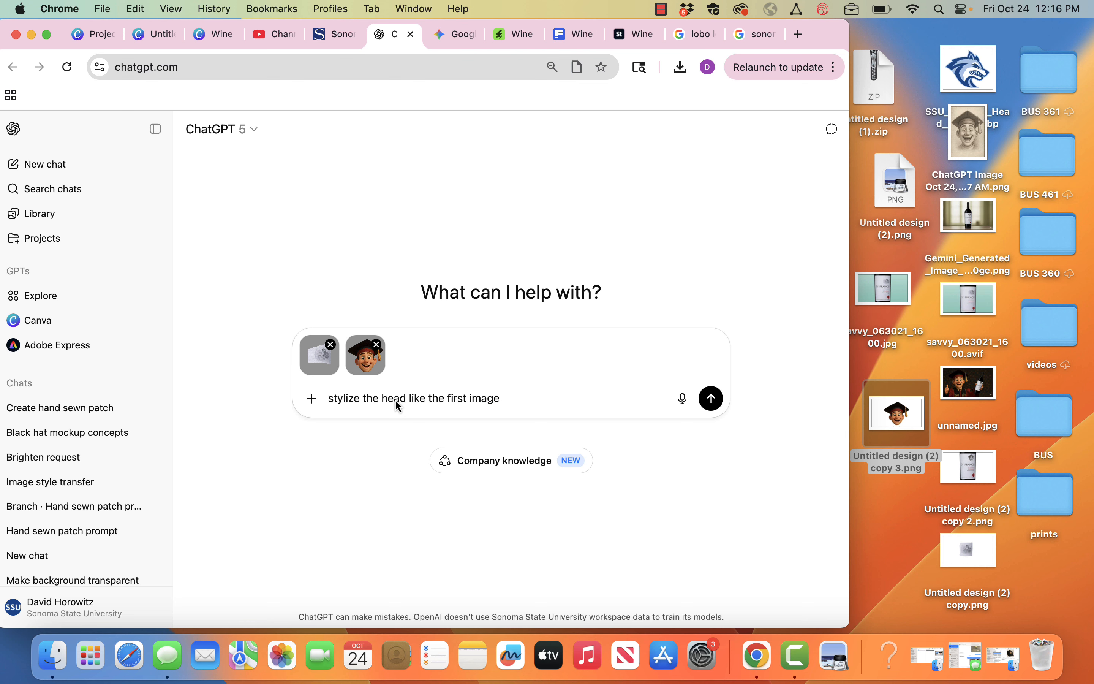
{"action": "type", "text": "'s style"}
{"action": "key", "text": "Return"}
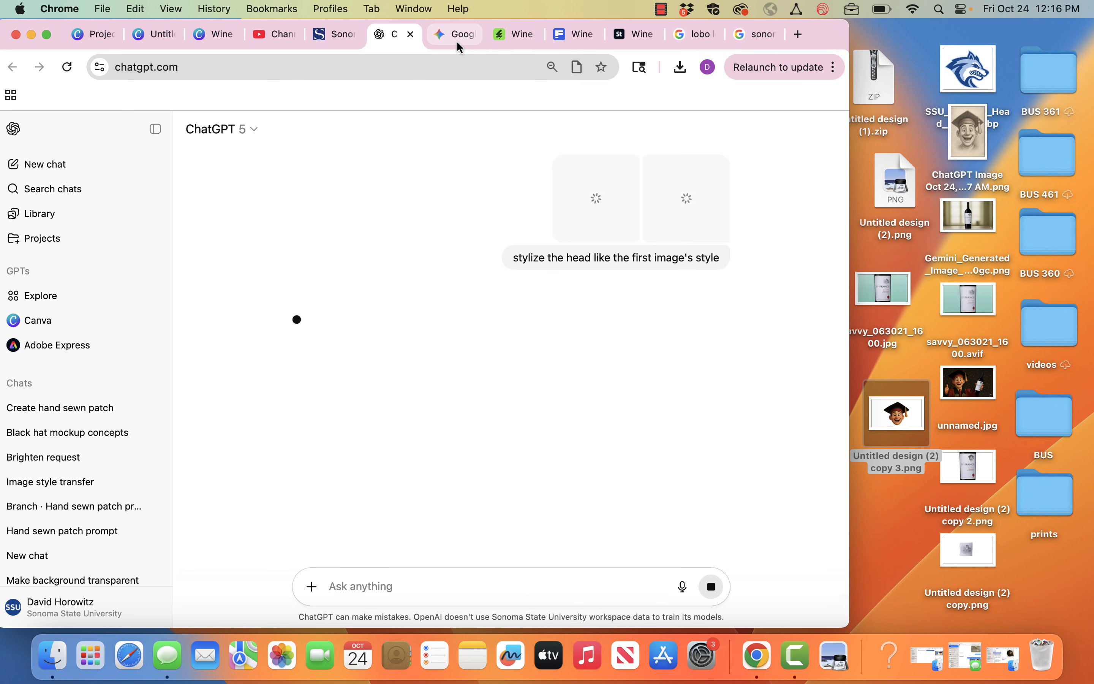
Switch to Gemini, rate the generated head sketch as a good response, and save its full-size download to the desktop.
{"action": "left_click", "coordinate": [459, 43]}
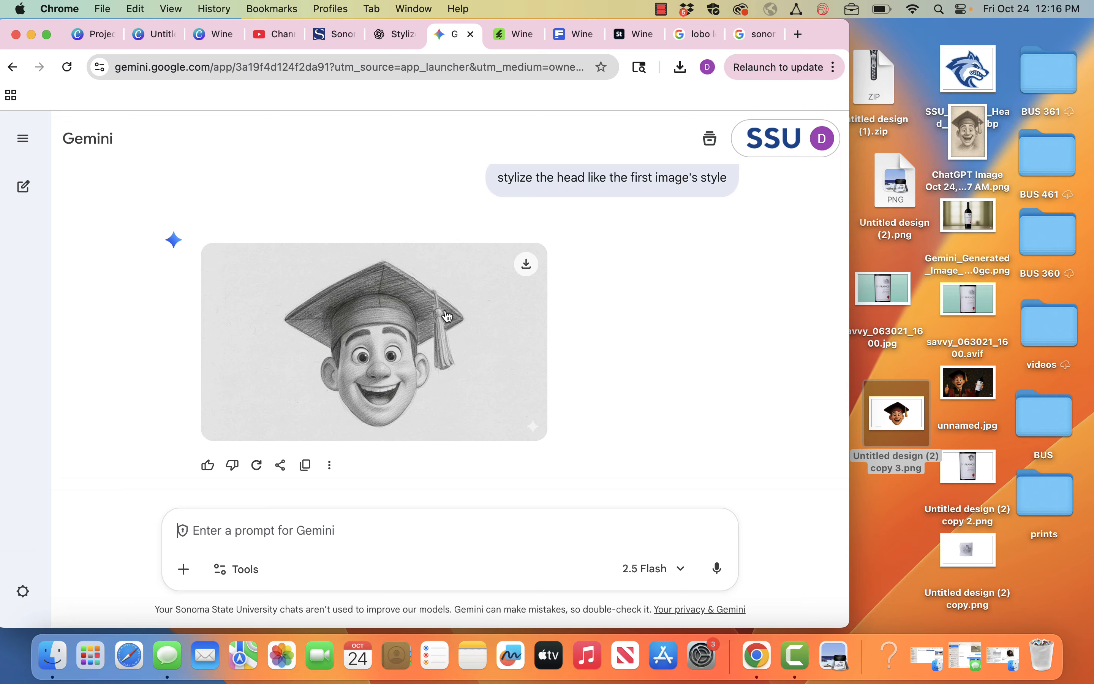
{"action": "left_click", "coordinate": [527, 266]}
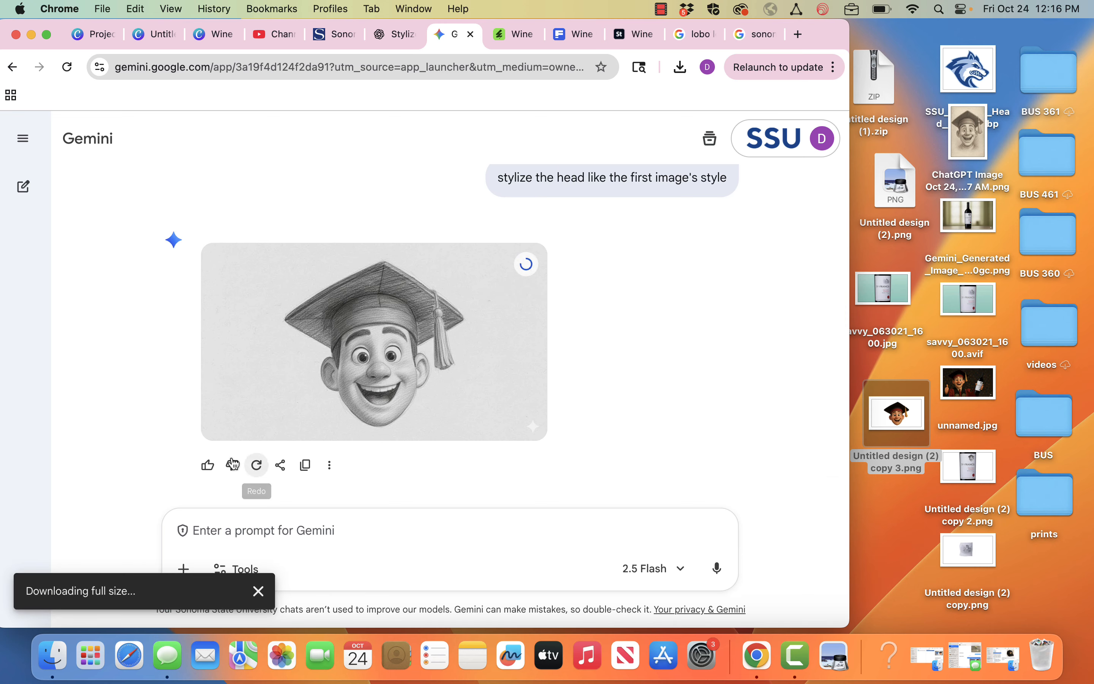
{"action": "left_click", "coordinate": [207, 465]}
{"action": "left_click_drag", "start_coordinate": [534, 109], "coordinate": [900, 510]}
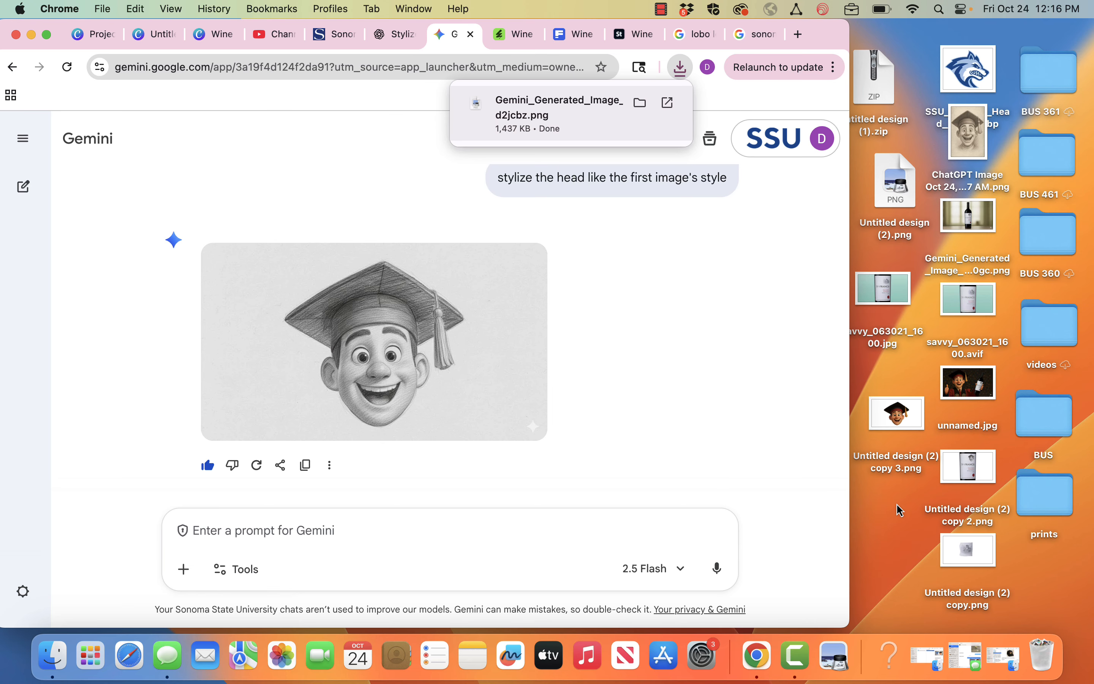
Switch to ChatGPT and examine the generated pencil sketch of the graduate's head.
{"action": "left_click", "coordinate": [399, 39]}
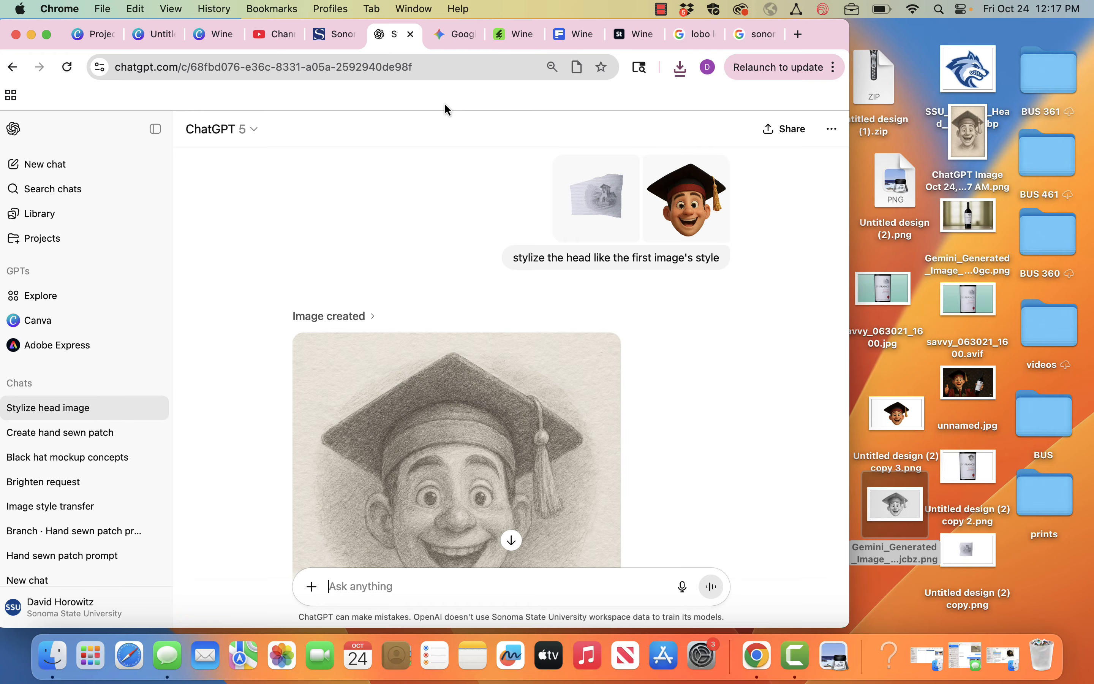
{"action": "scroll", "coordinate": [458, 214], "scroll_direction": "down", "scroll_amount": 2}
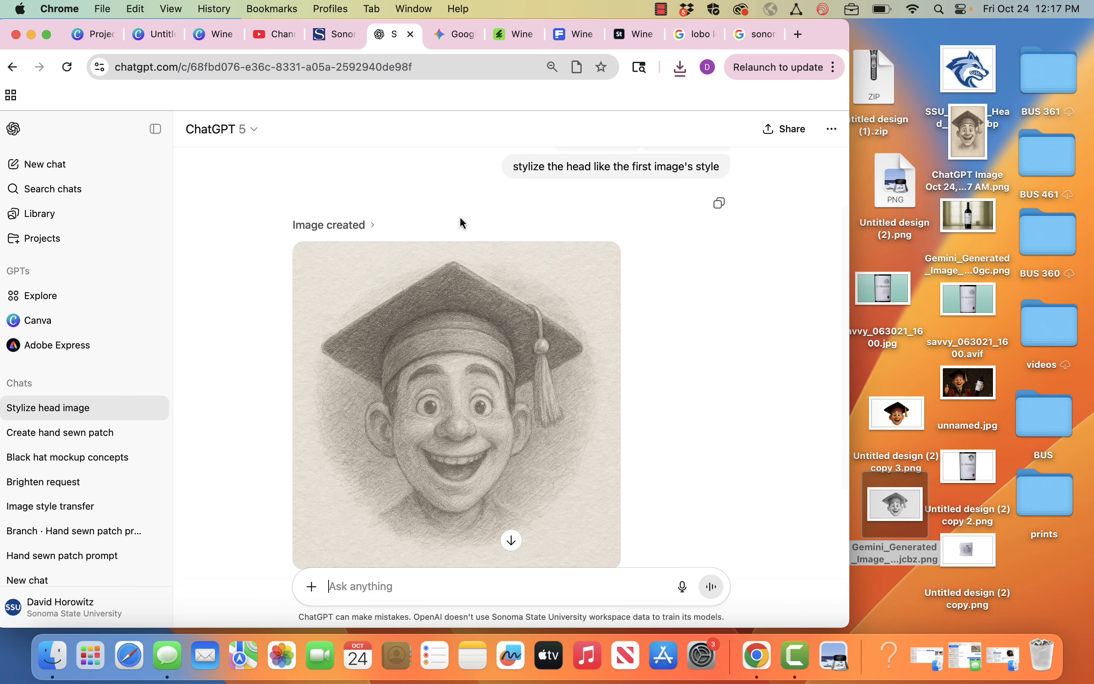
{"action": "scroll", "coordinate": [518, 212], "scroll_direction": "up", "scroll_amount": 2}
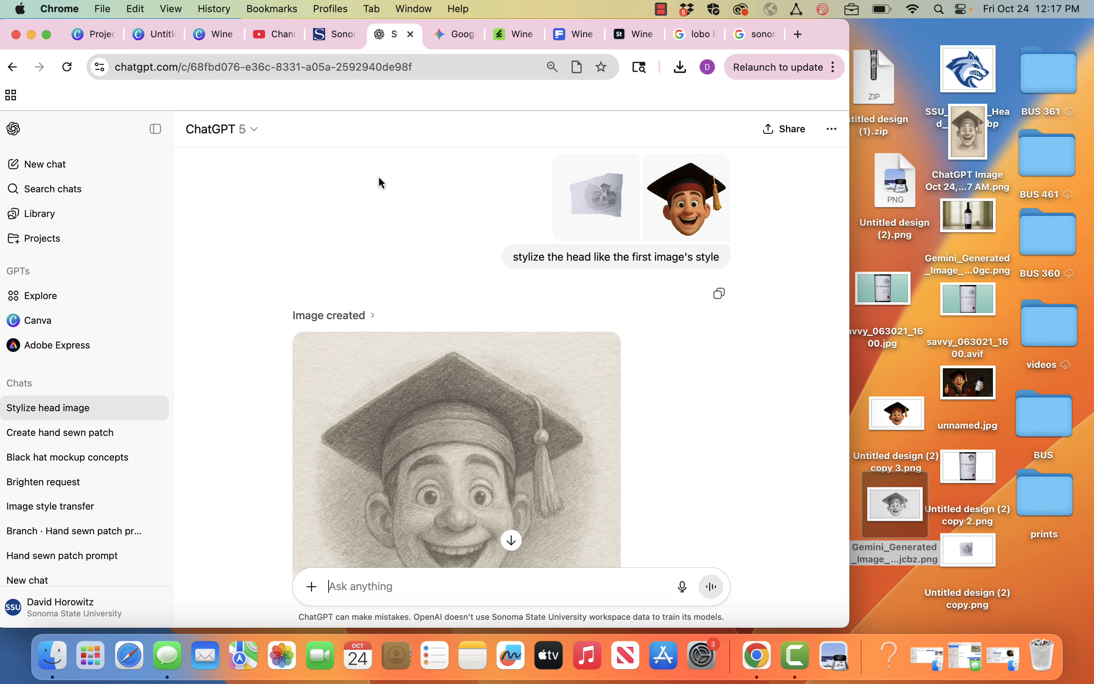
{"action": "scroll", "coordinate": [378, 178], "scroll_direction": "down", "scroll_amount": 3}
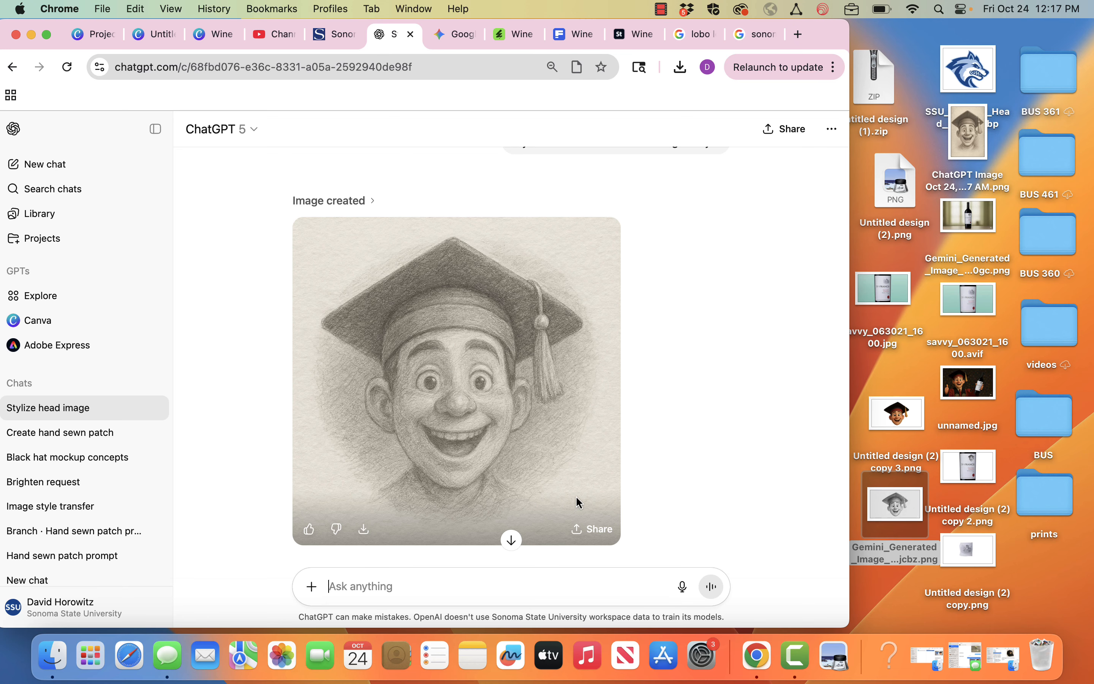
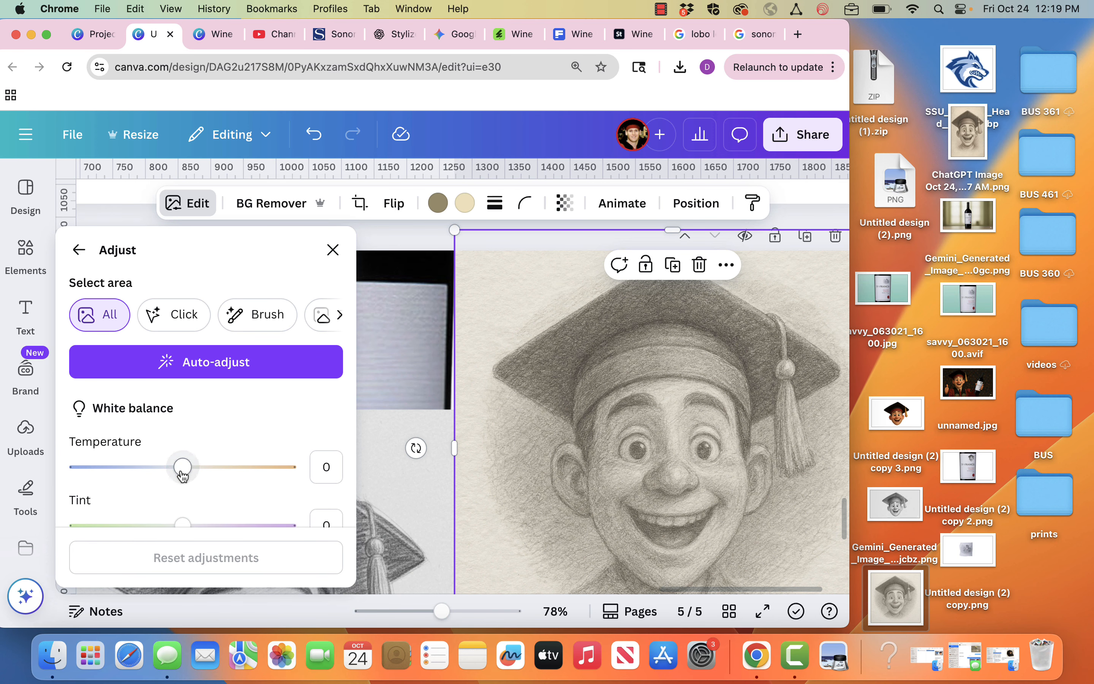
Lower the white-balance temperature of the large graduate sketch beside the bottle to -27.
{"action": "scroll", "coordinate": [183, 494], "scroll_direction": "down", "scroll_amount": 2}
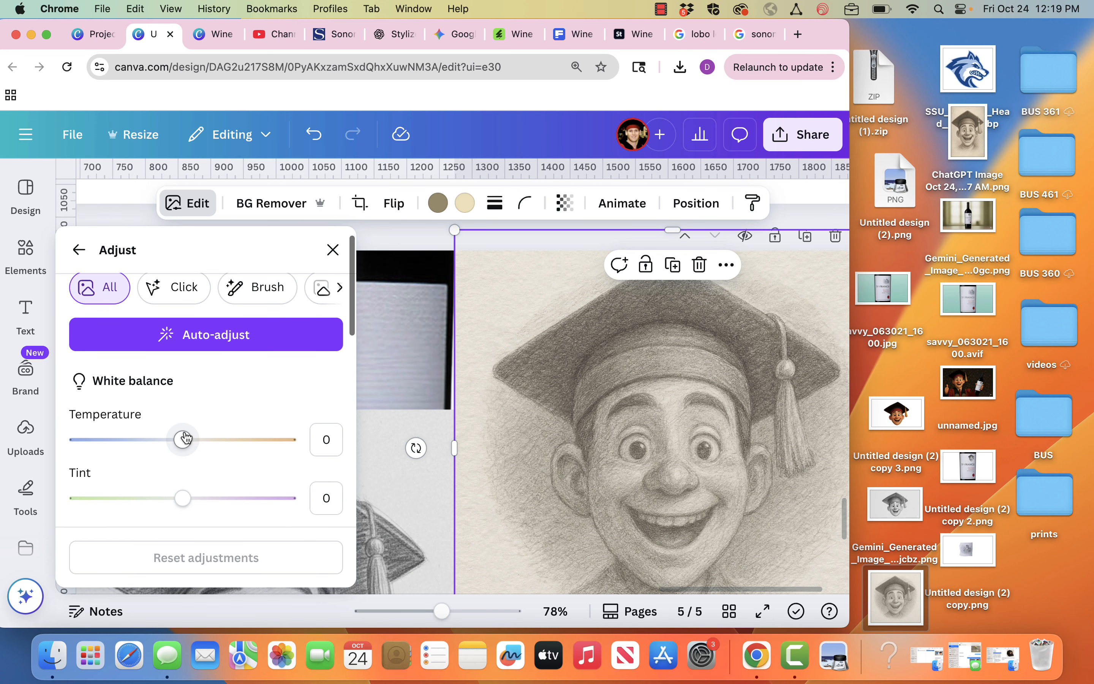
{"action": "mouse_move", "coordinate": [183, 441]}
{"action": "left_mouse_down"}
{"action": "mouse_move", "coordinate": [68, 446]}
{"action": "mouse_move", "coordinate": [185, 443]}
{"action": "left_mouse_up"}
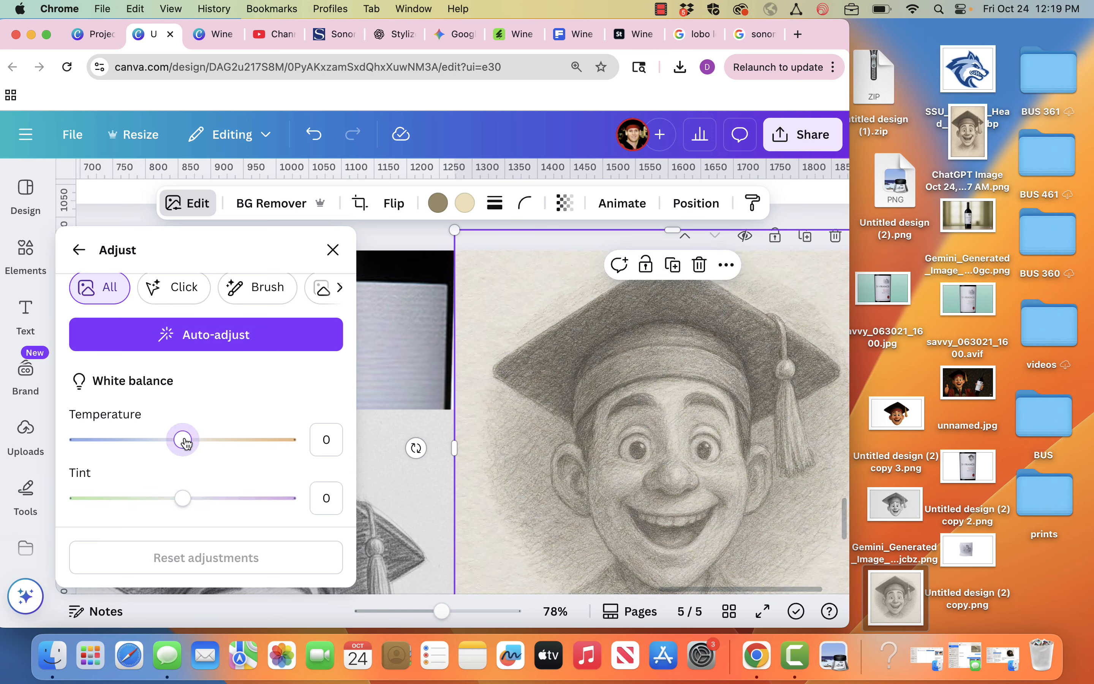
{"action": "mouse_move", "coordinate": [182, 498]}
{"action": "left_mouse_down"}
{"action": "mouse_move", "coordinate": [75, 498]}
{"action": "mouse_move", "coordinate": [236, 491]}
{"action": "mouse_move", "coordinate": [183, 497]}
{"action": "left_mouse_up"}
{"action": "left_click_drag", "start_coordinate": [182, 440], "coordinate": [156, 447]}
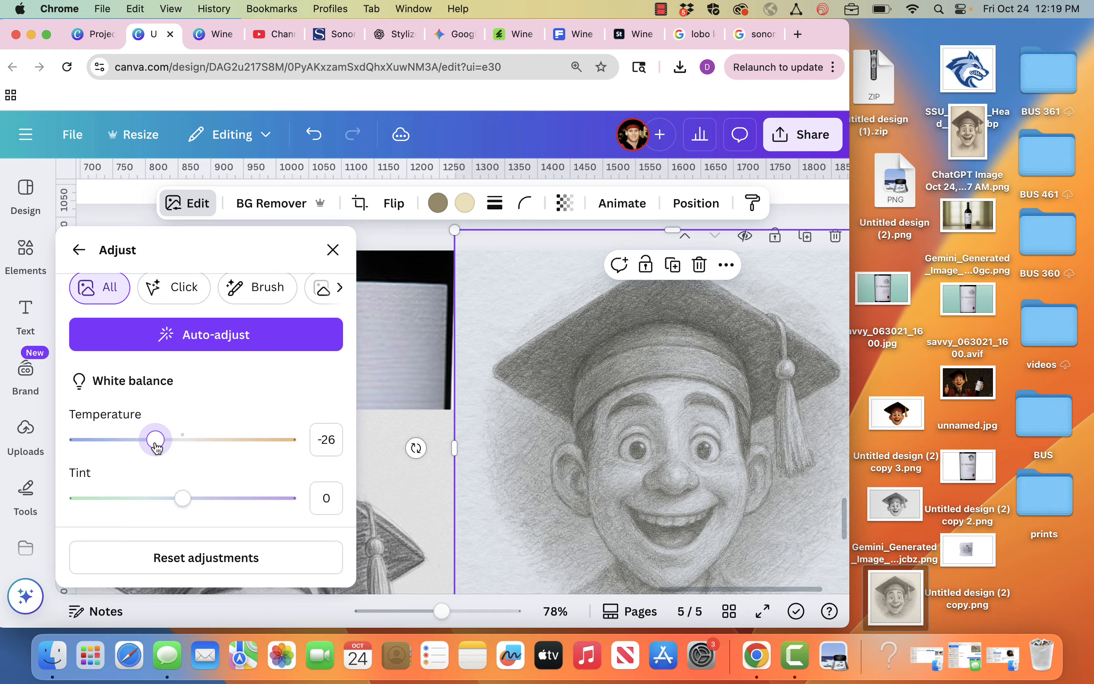
{"action": "left_click_drag", "start_coordinate": [156, 448], "coordinate": [156, 448]}
Set the temperature of the graduate sketch lying over the bottle to -21, compare the images, and close the adjustments.
{"action": "left_click", "coordinate": [399, 451]}
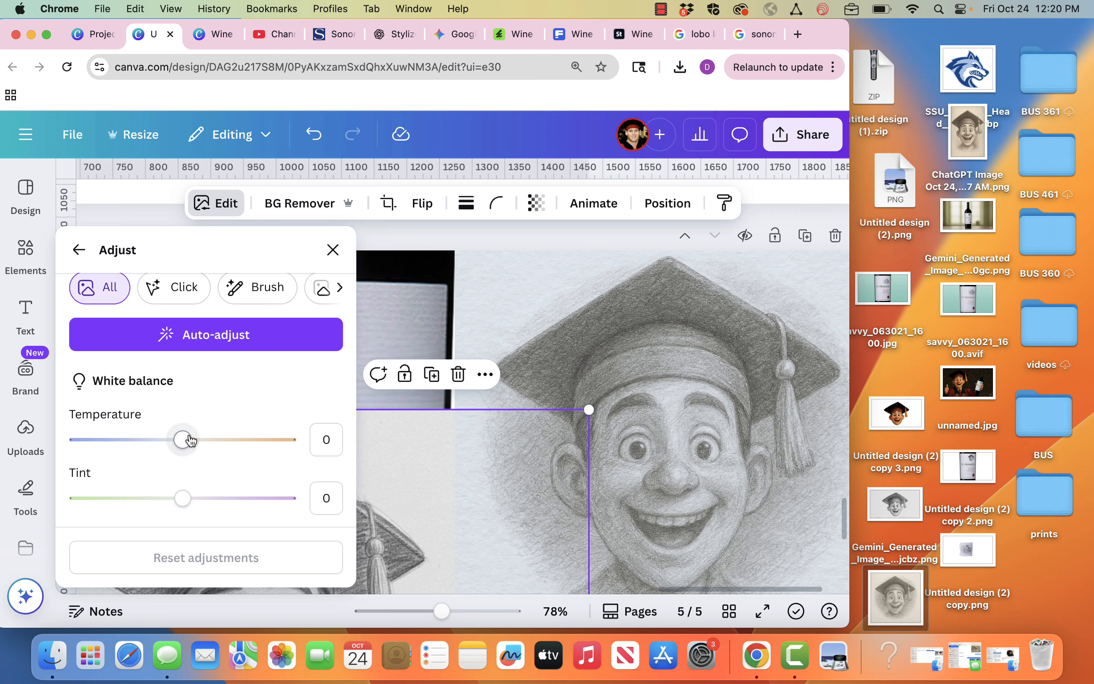
{"action": "left_click_drag", "start_coordinate": [186, 443], "coordinate": [166, 445]}
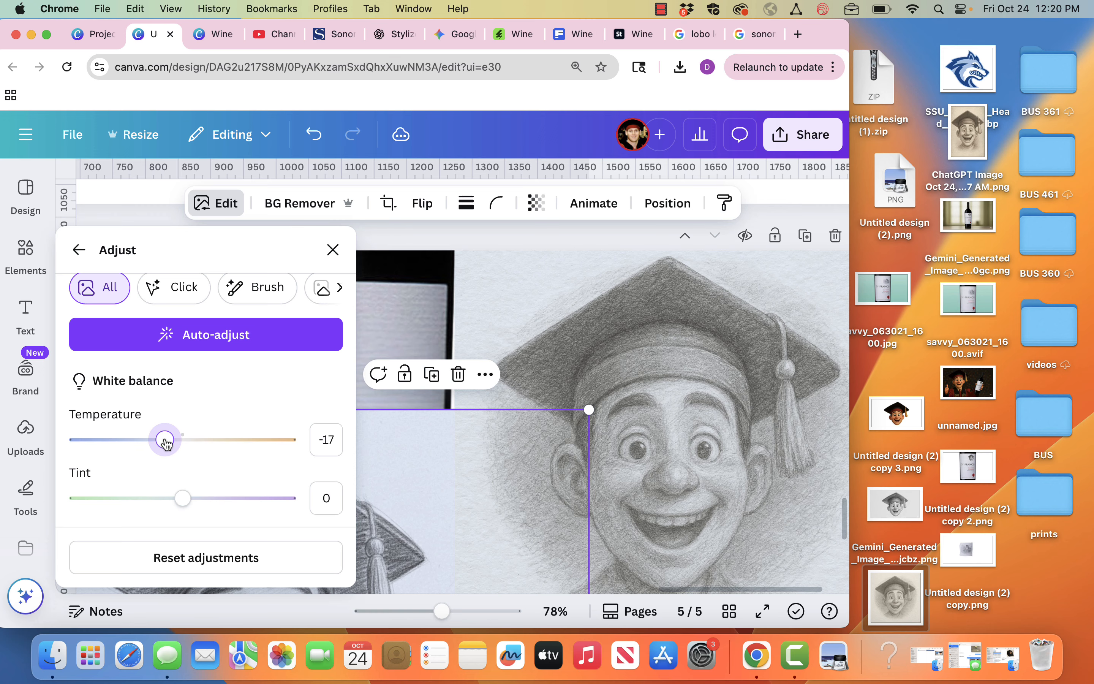
{"action": "left_click_drag", "start_coordinate": [166, 444], "coordinate": [162, 444]}
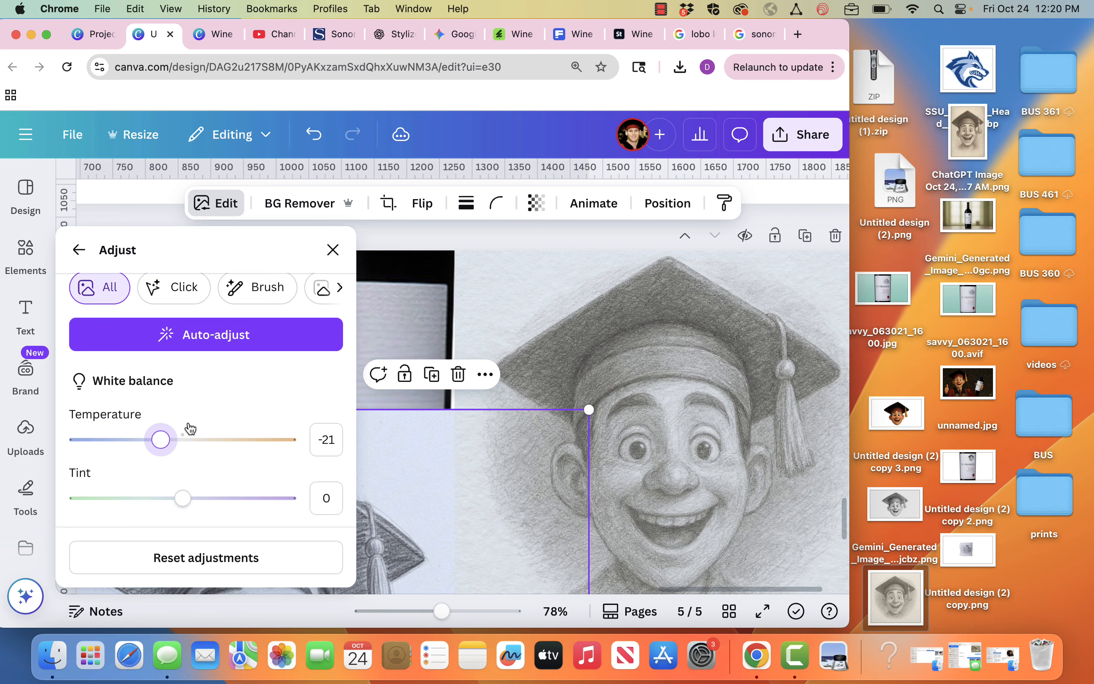
{"action": "left_click", "coordinate": [409, 289]}
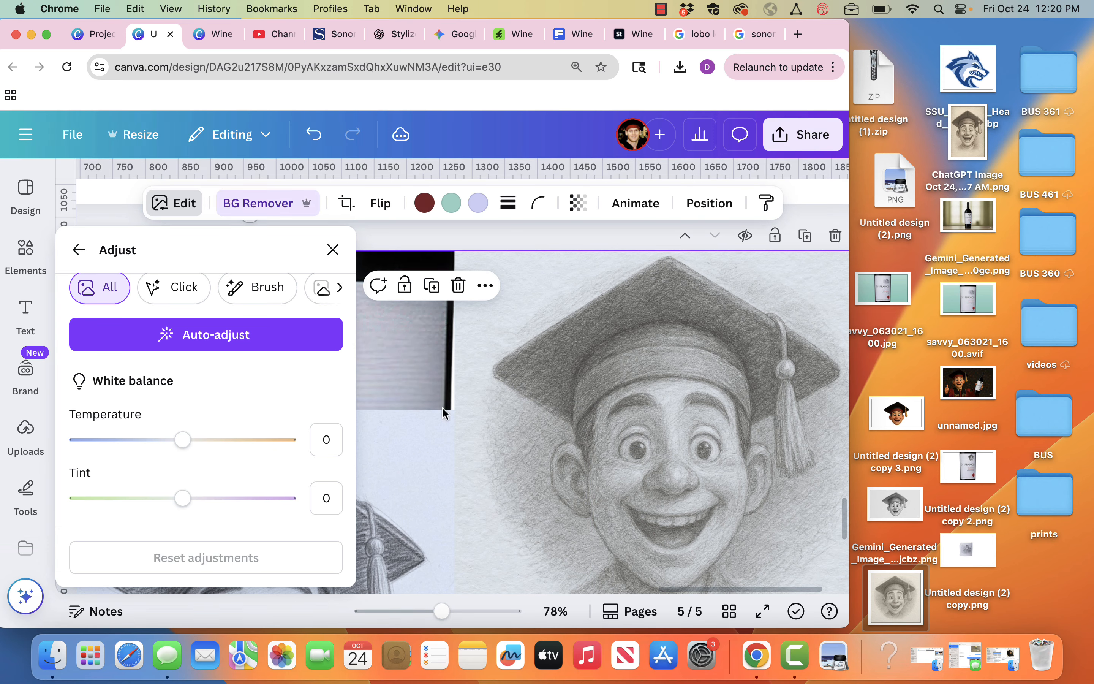
{"action": "left_click", "coordinate": [447, 418]}
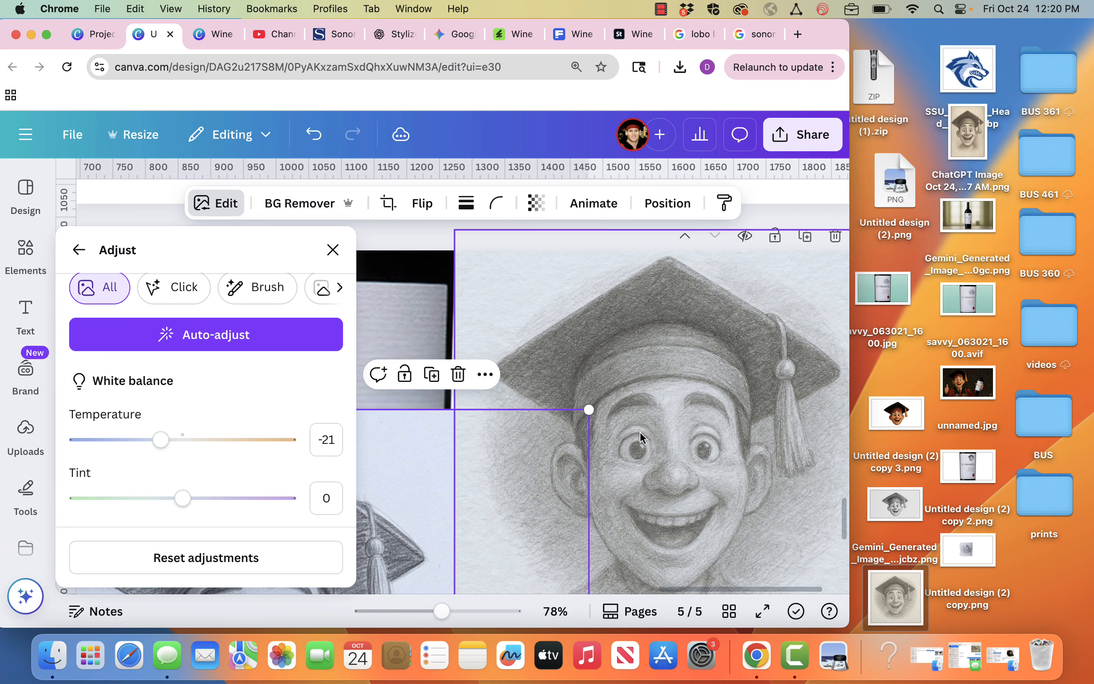
{"action": "left_click", "coordinate": [409, 321]}
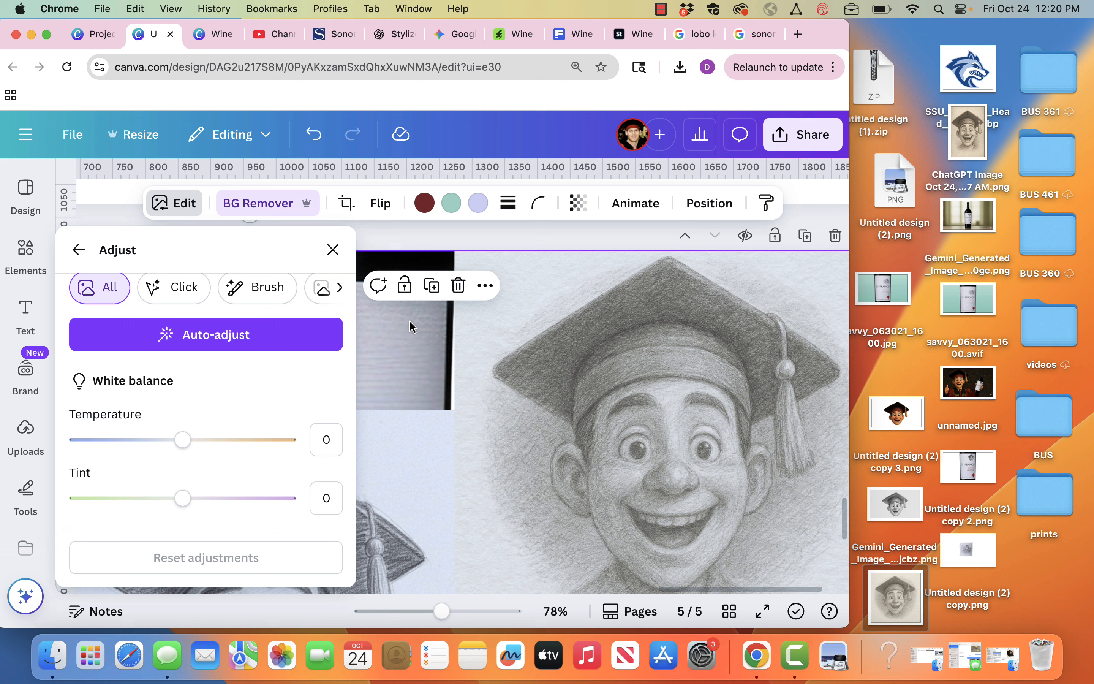
{"action": "left_click", "coordinate": [668, 395]}
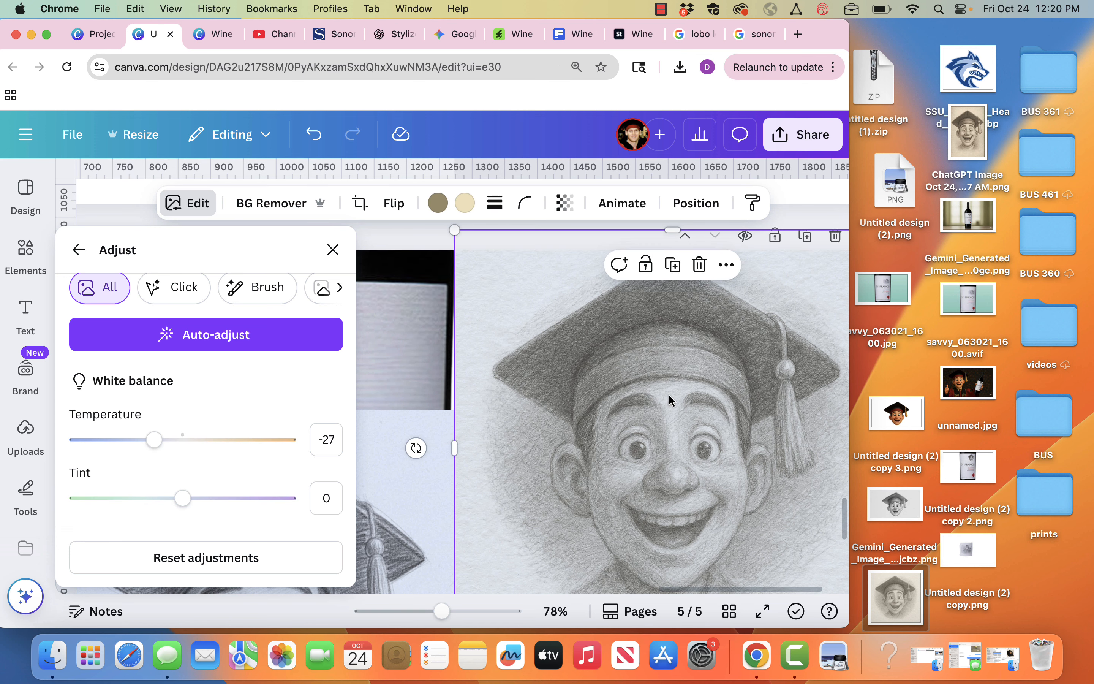
{"action": "left_click", "coordinate": [332, 250]}
Remove the background from the graduate sketch lying over the bottle.
{"action": "scroll", "coordinate": [473, 443], "scroll_direction": "down", "scroll_amount": 5}
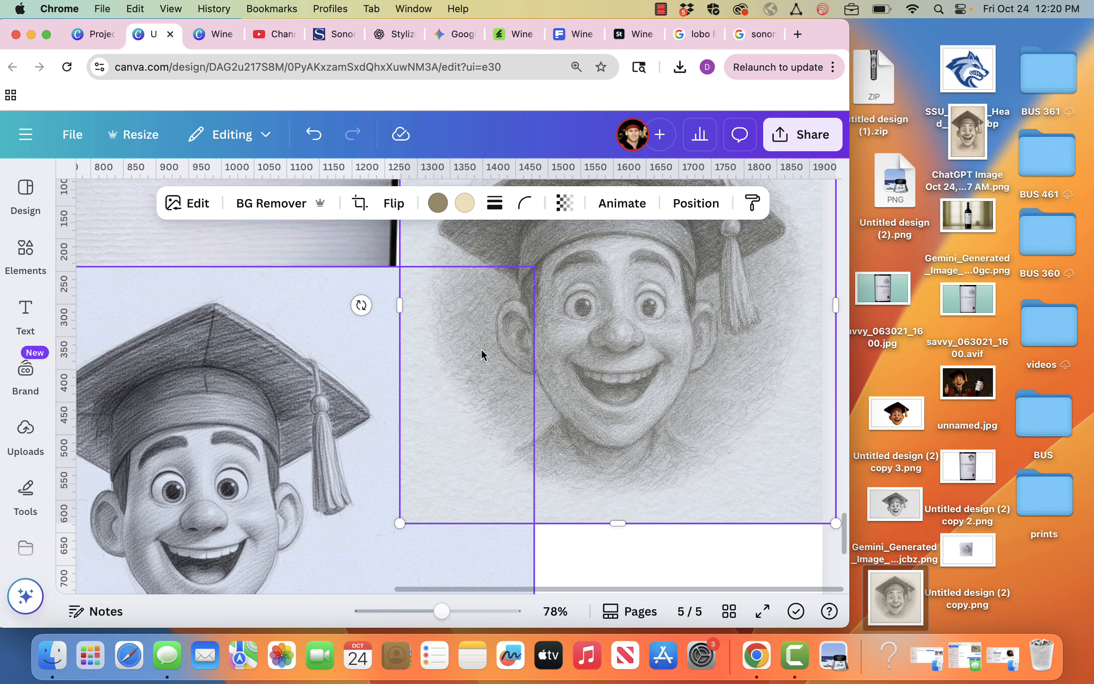
{"action": "scroll", "coordinate": [252, 441], "scroll_direction": "down", "scroll_amount": 5}
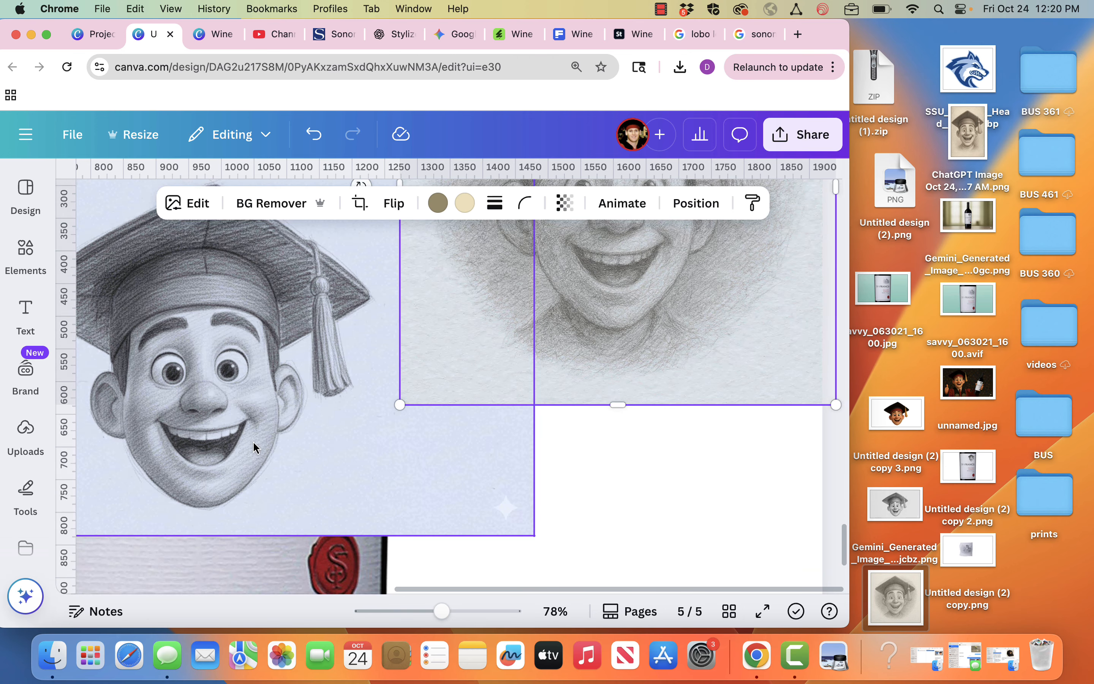
{"action": "left_click", "coordinate": [239, 387]}
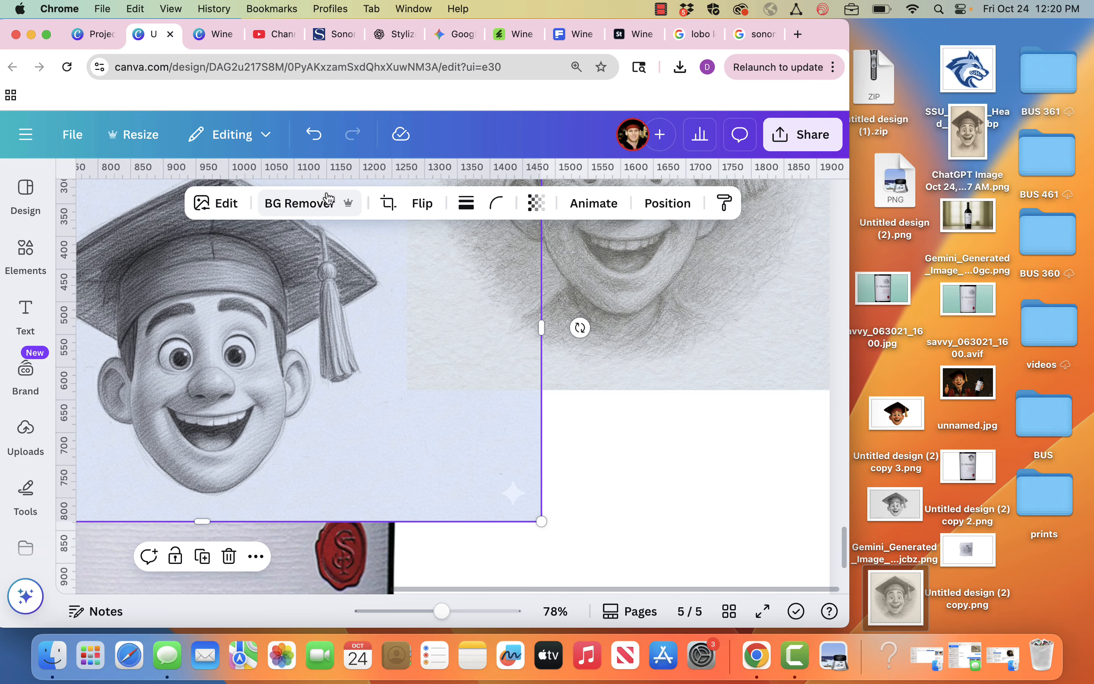
{"action": "left_click", "coordinate": [317, 204]}
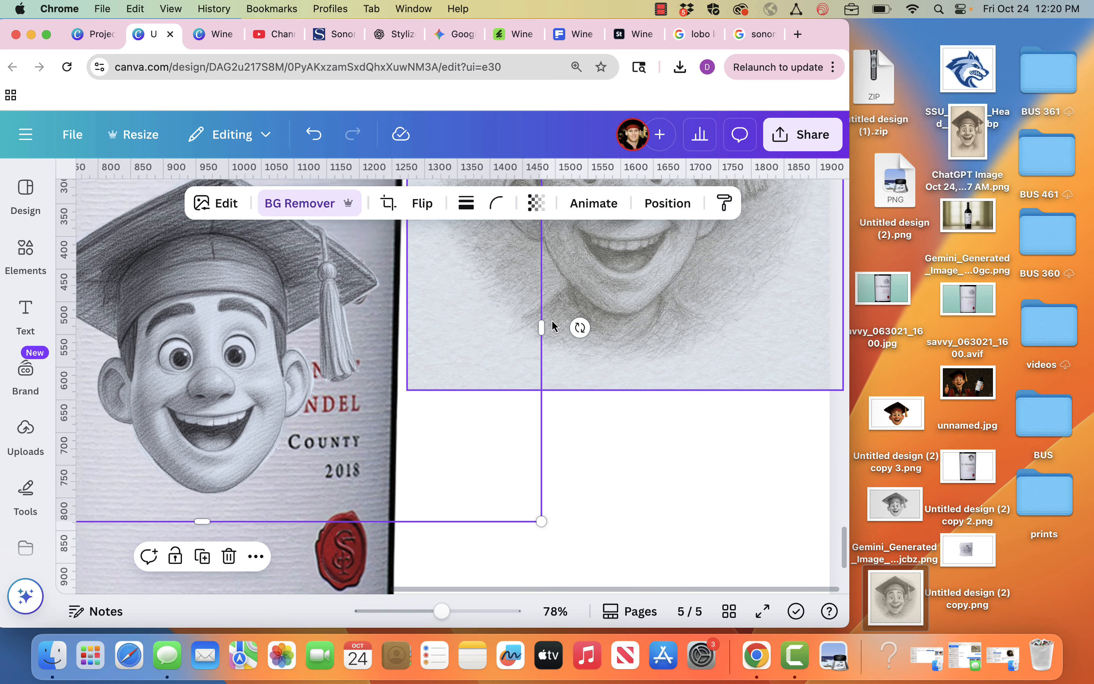
{"action": "left_click", "coordinate": [675, 307]}
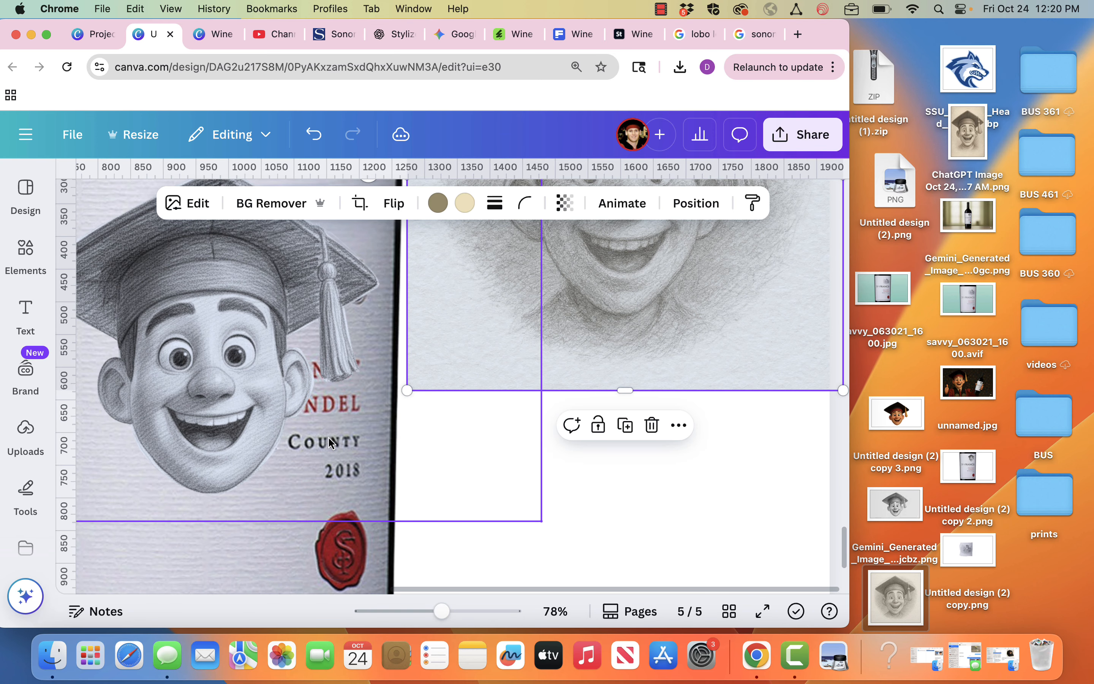
Shrink the cut-out graduate head and place it on the label just above the St. Francis name.
{"action": "scroll", "coordinate": [328, 442], "scroll_direction": "down", "scroll_amount": 5}
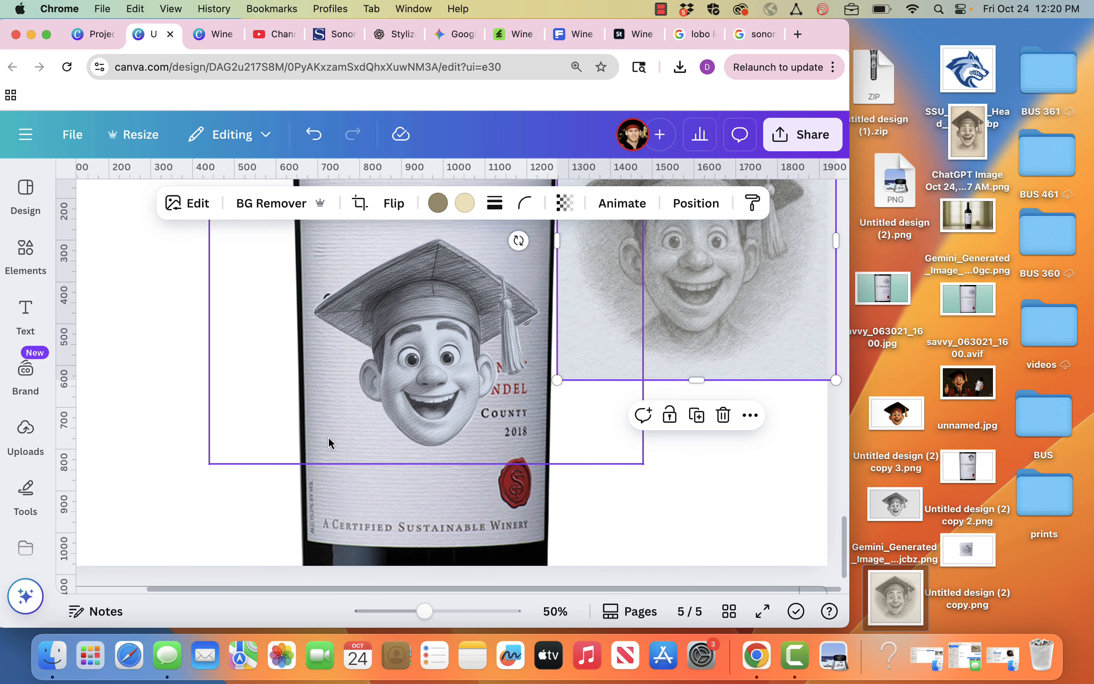
{"action": "scroll", "coordinate": [341, 482], "scroll_direction": "up", "scroll_amount": 3}
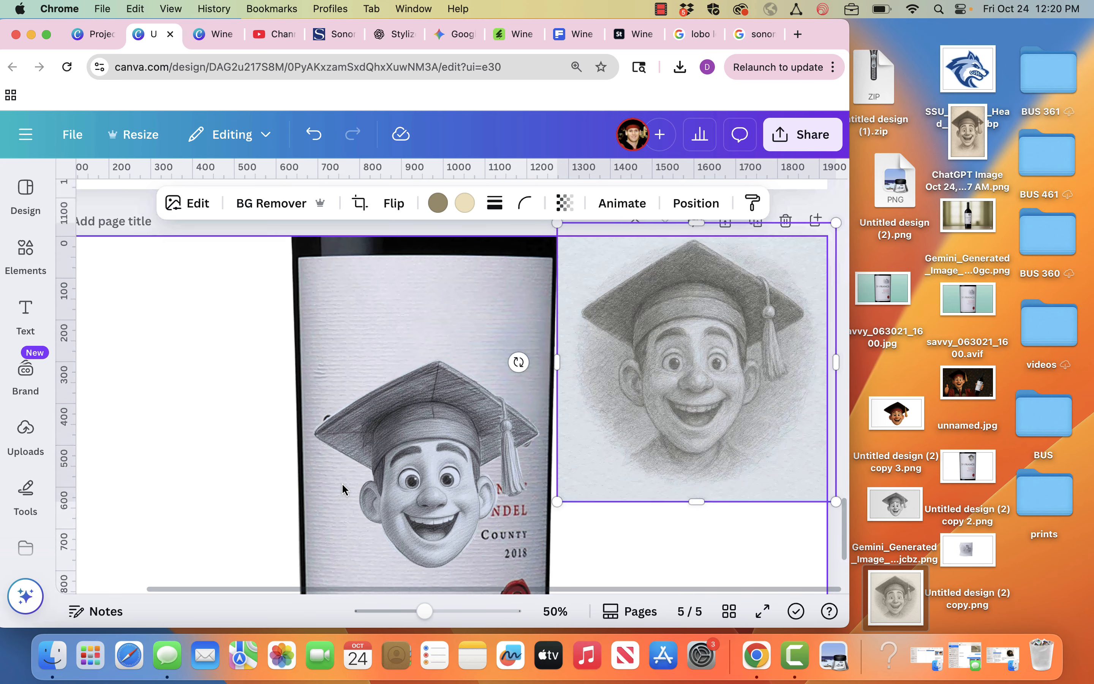
{"action": "left_click_drag", "start_coordinate": [436, 460], "coordinate": [448, 350]}
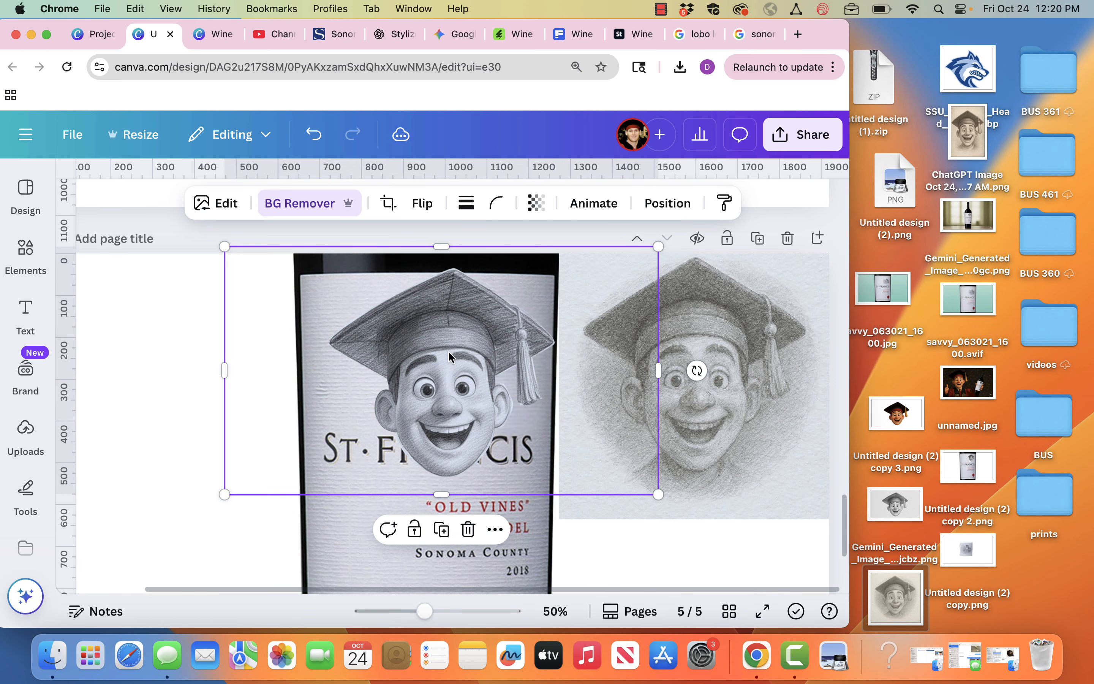
{"action": "left_click_drag", "start_coordinate": [224, 491], "coordinate": [278, 456]}
{"action": "left_click_drag", "start_coordinate": [414, 380], "coordinate": [435, 360]}
{"action": "left_click_drag", "start_coordinate": [299, 442], "coordinate": [323, 428]}
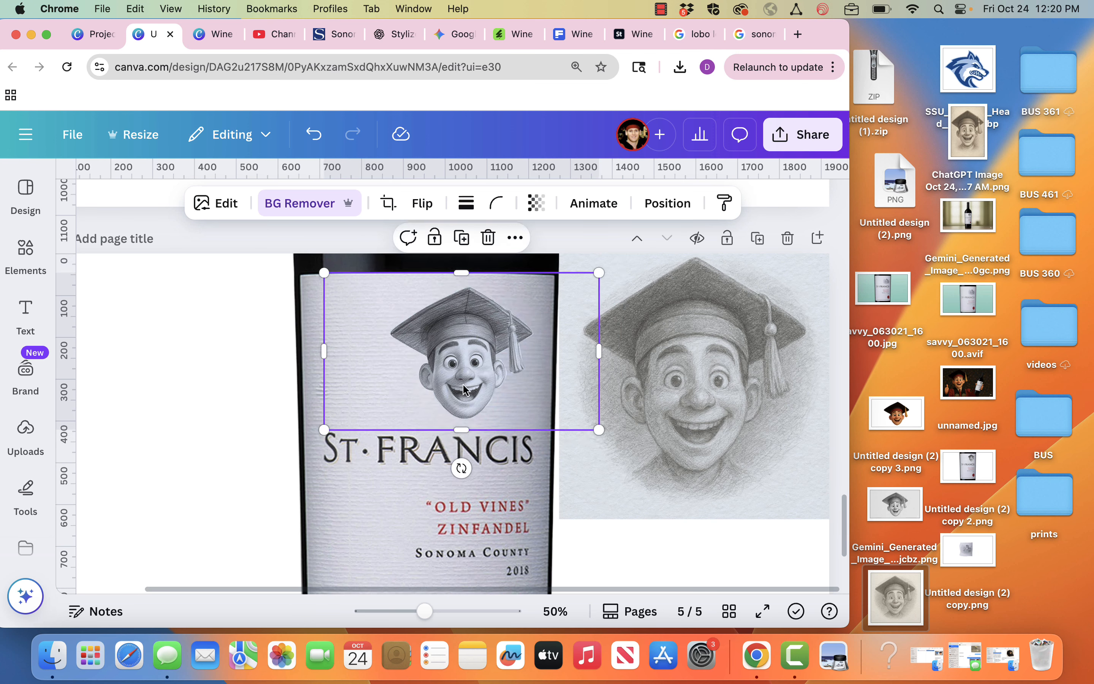
{"action": "left_click_drag", "start_coordinate": [464, 375], "coordinate": [470, 373]}
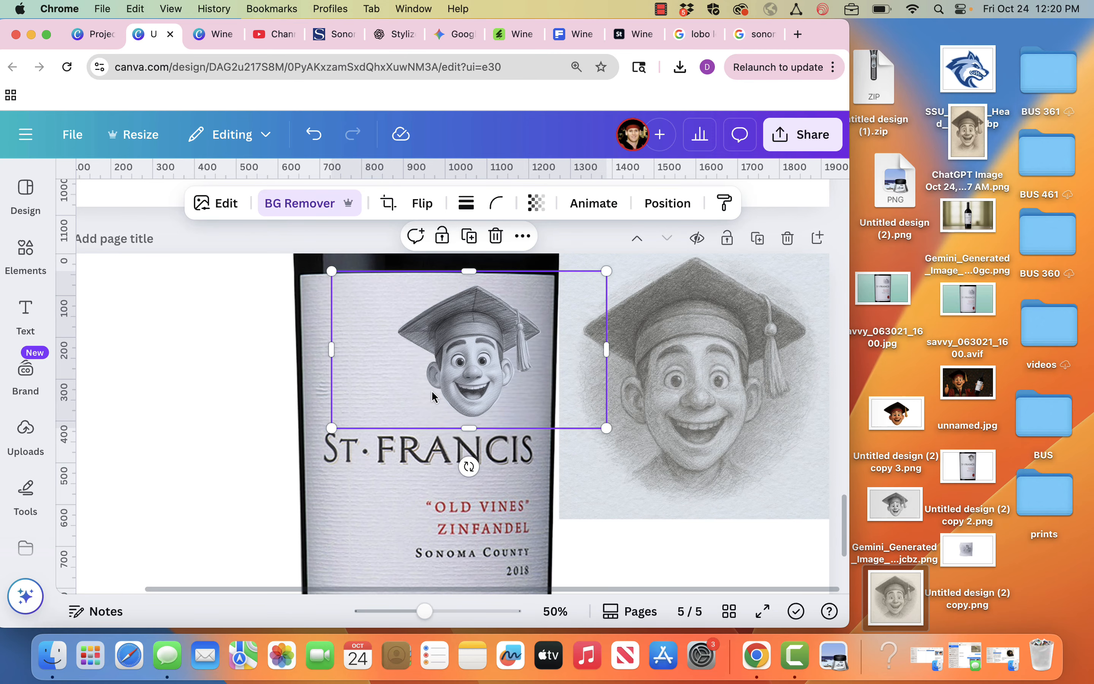
{"action": "left_click_drag", "start_coordinate": [331, 429], "coordinate": [330, 437]}
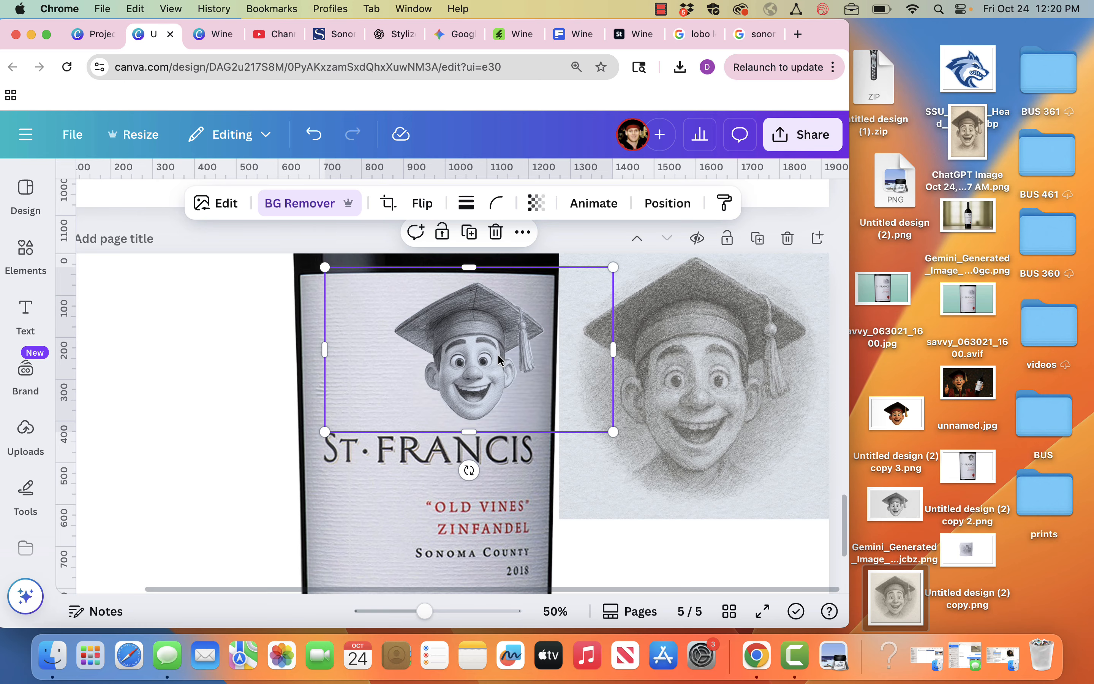
Try the Outline shadow on the label's graduate head, and replace it with the Glow shadow.
{"action": "left_click", "coordinate": [225, 203]}
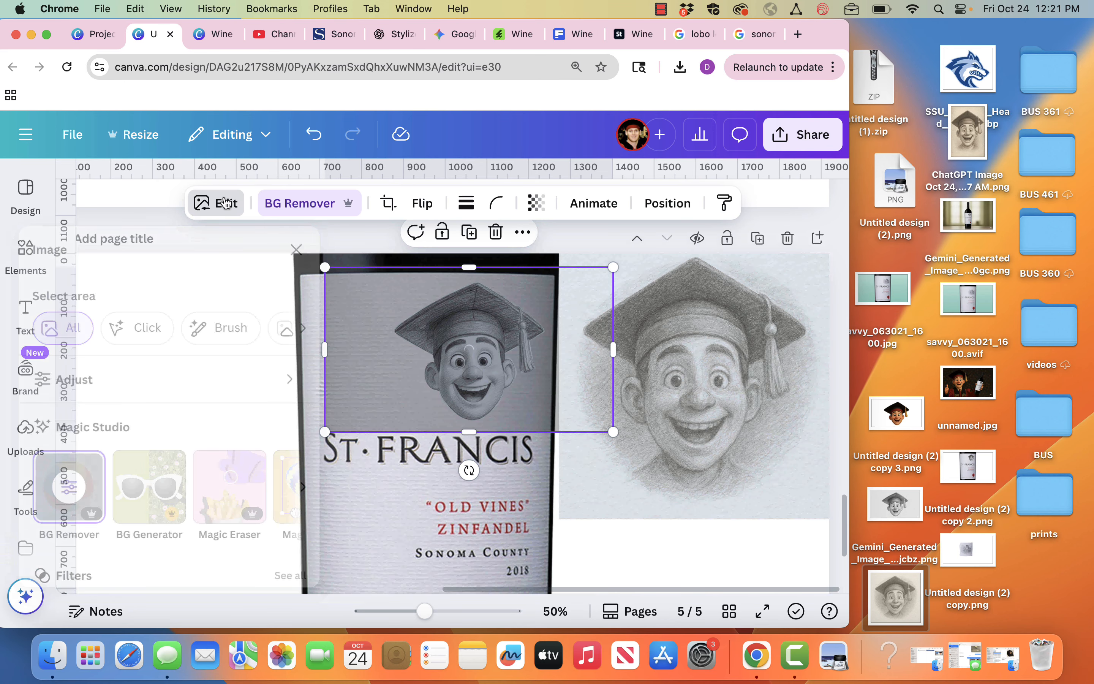
{"action": "scroll", "coordinate": [132, 443], "scroll_direction": "down", "scroll_amount": 5}
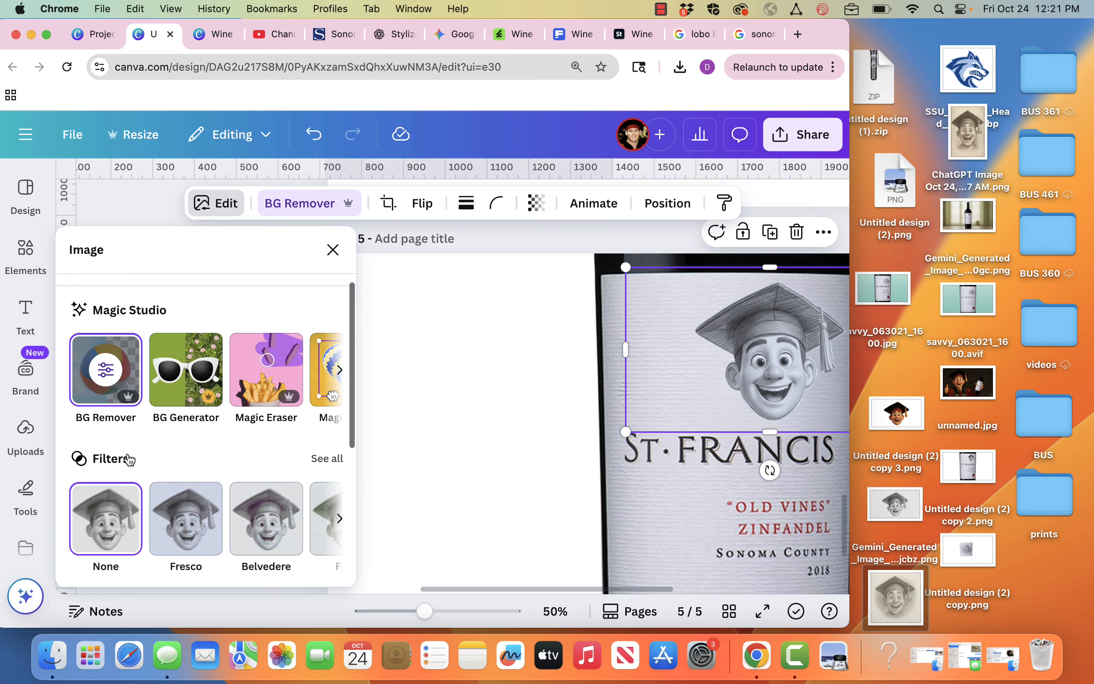
{"action": "scroll", "coordinate": [130, 459], "scroll_direction": "down", "scroll_amount": 3}
{"action": "left_click", "coordinate": [119, 484]}
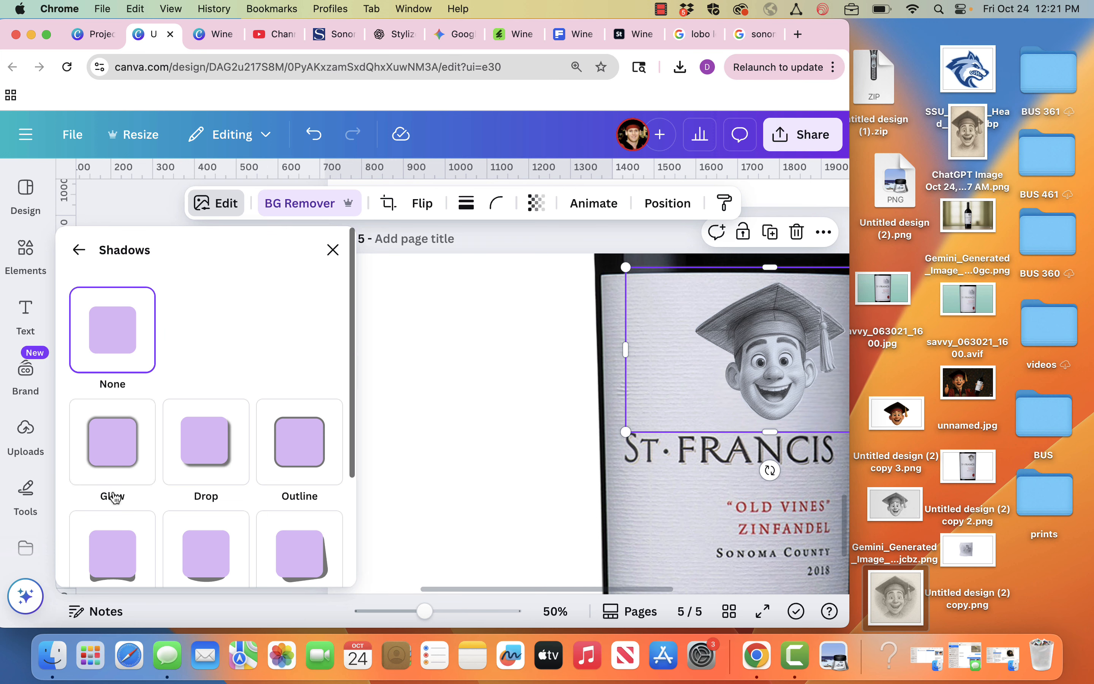
{"action": "left_click", "coordinate": [303, 439]}
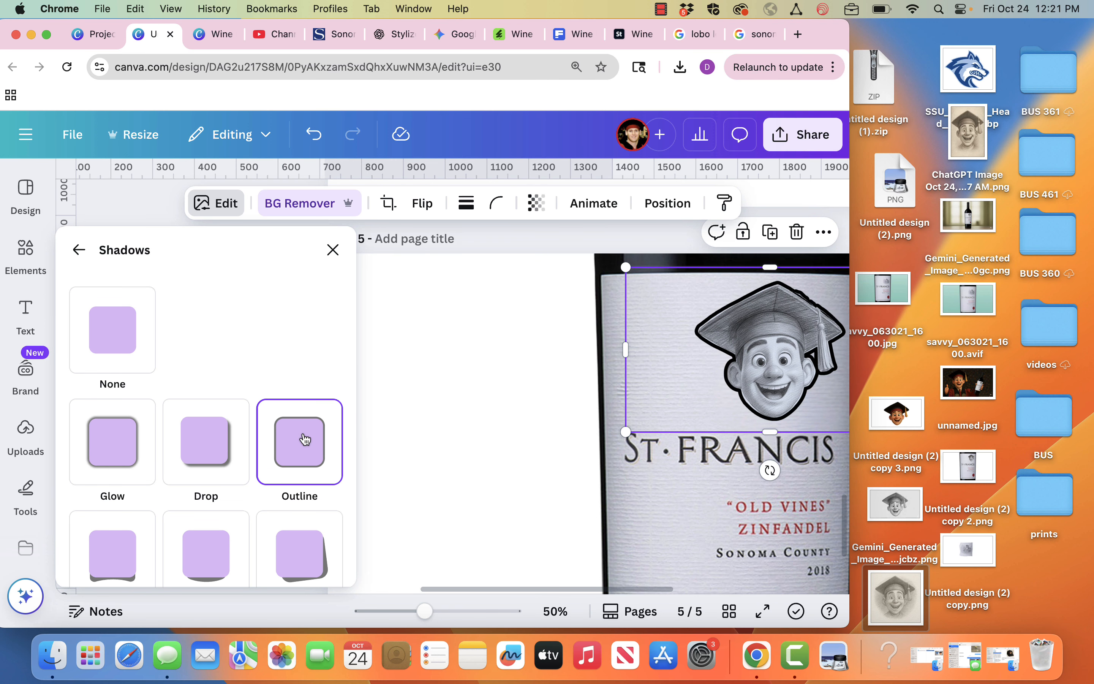
{"action": "left_click", "coordinate": [136, 460]}
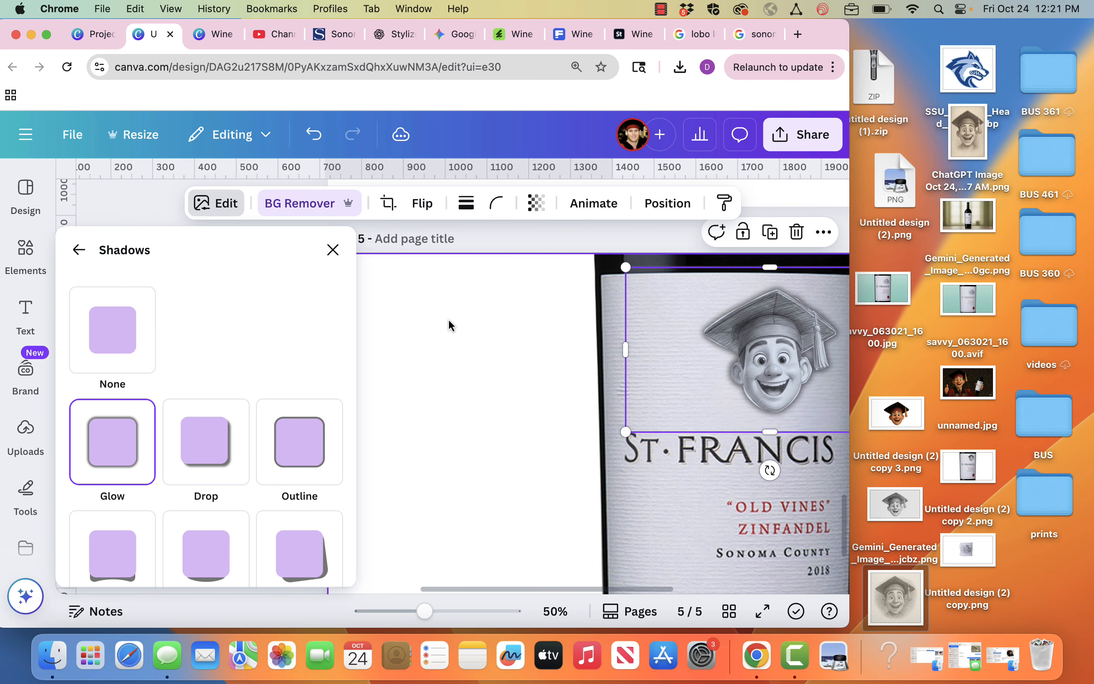
Set the color of the graduate head's glow shadow to #3B3B3B.
{"action": "scroll", "coordinate": [360, 466], "scroll_direction": "down", "scroll_amount": 3}
{"action": "scroll", "coordinate": [296, 488], "scroll_direction": "down", "scroll_amount": 5}
{"action": "scroll", "coordinate": [296, 489], "scroll_direction": "down", "scroll_amount": 5}
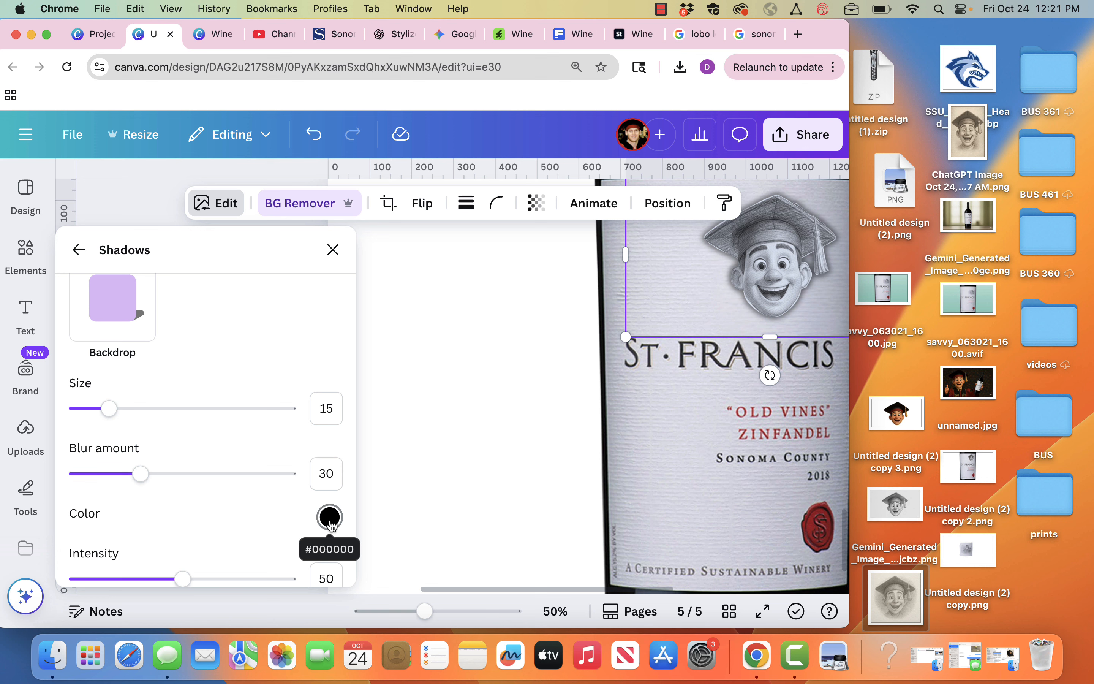
{"action": "left_click", "coordinate": [329, 517]}
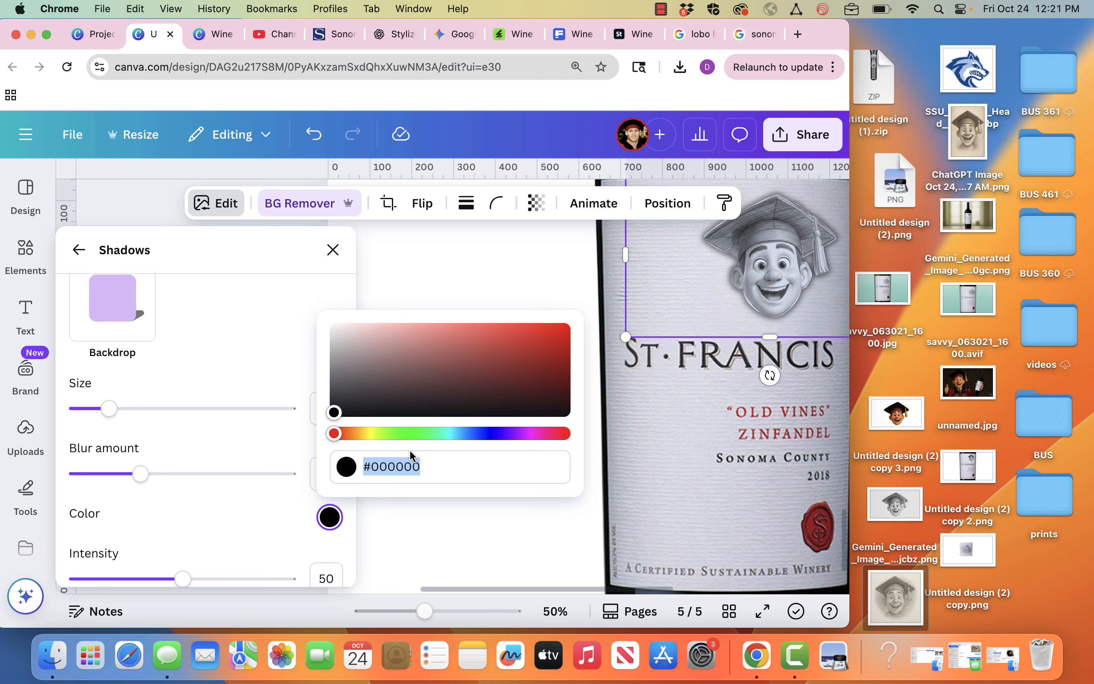
{"action": "mouse_move", "coordinate": [335, 411]}
{"action": "left_mouse_down"}
{"action": "mouse_move", "coordinate": [327, 385]}
{"action": "mouse_move", "coordinate": [330, 394]}
{"action": "left_mouse_up"}
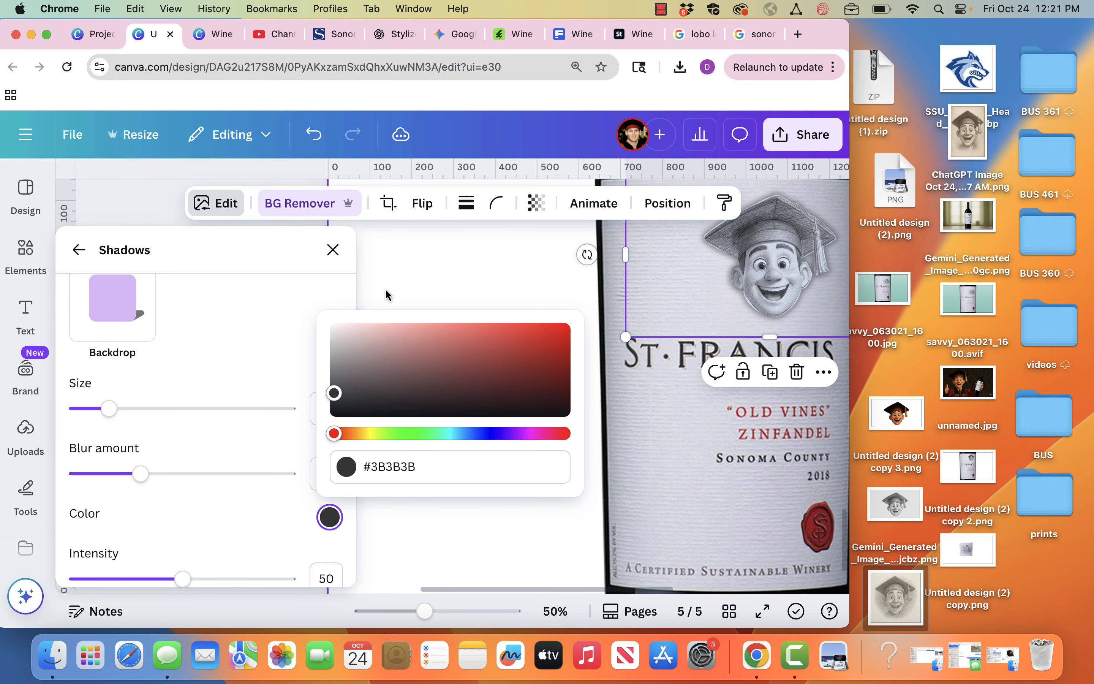
{"action": "left_click", "coordinate": [385, 288]}
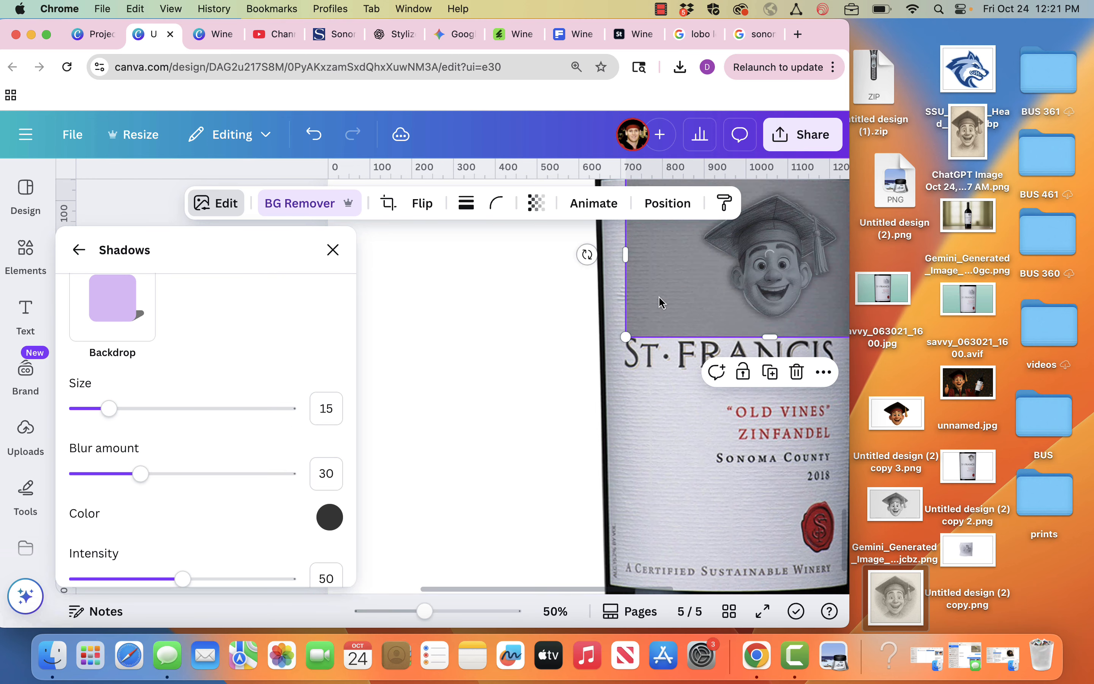
{"action": "scroll", "coordinate": [552, 318], "scroll_direction": "right", "scroll_amount": 3}
{"action": "scroll", "coordinate": [452, 340], "scroll_direction": "up", "scroll_amount": 3}
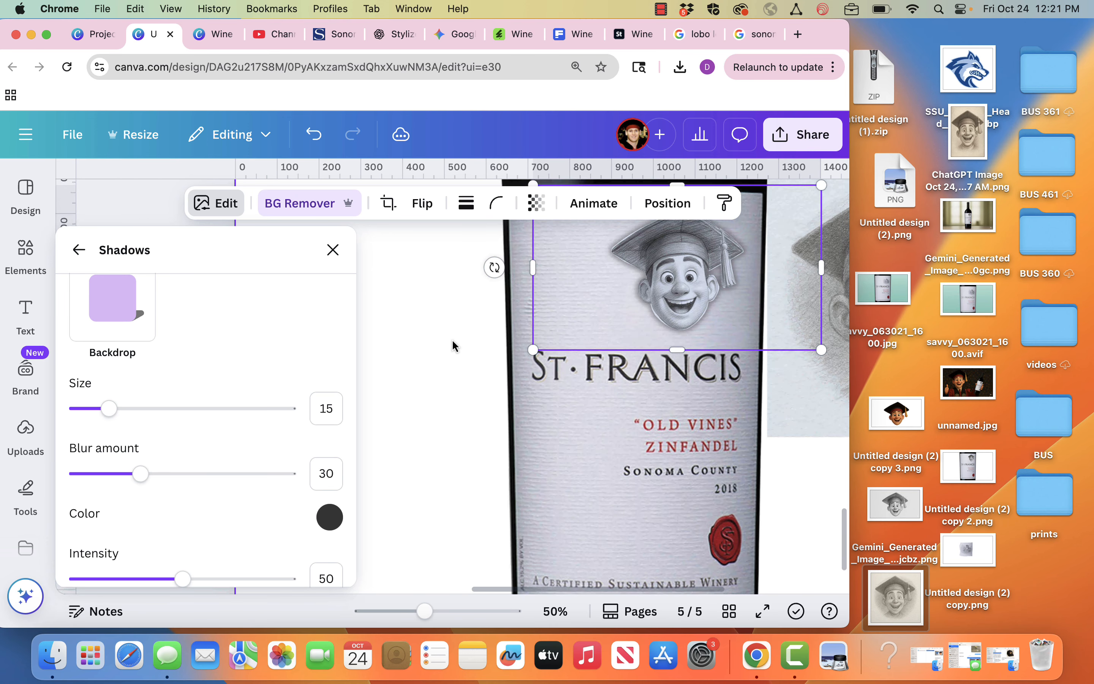
{"action": "scroll", "coordinate": [659, 366], "scroll_direction": "right", "scroll_amount": 3}
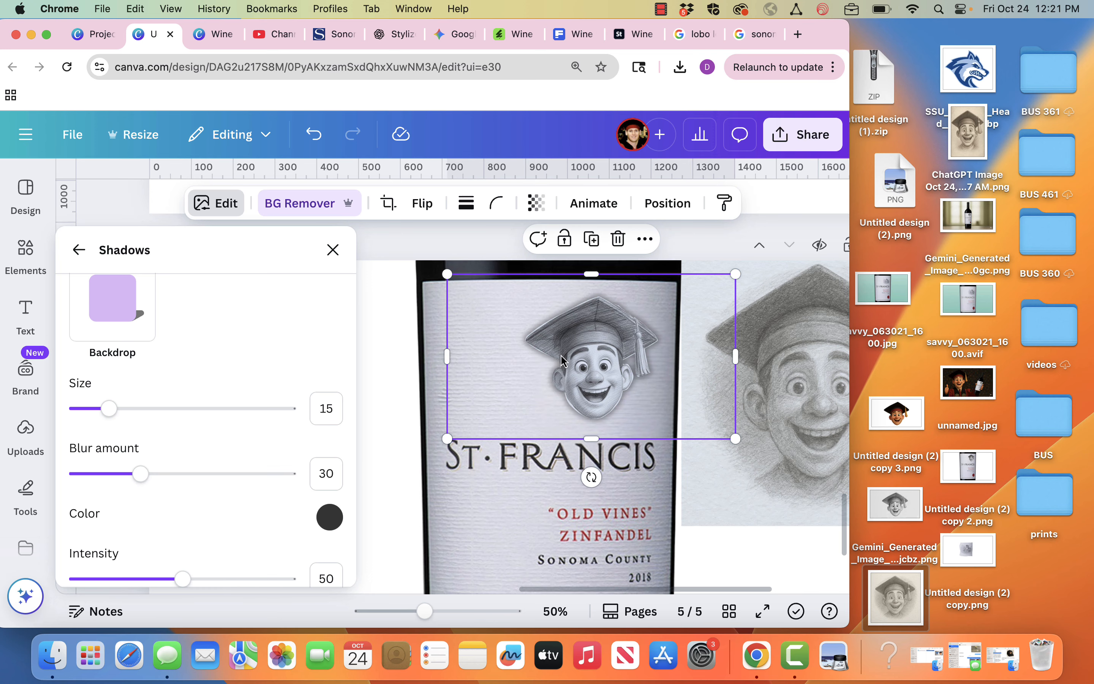
Add a circle shape over the graduate head on the label and shrink it to slightly narrower than the cap.
{"action": "left_click", "coordinate": [390, 378]}
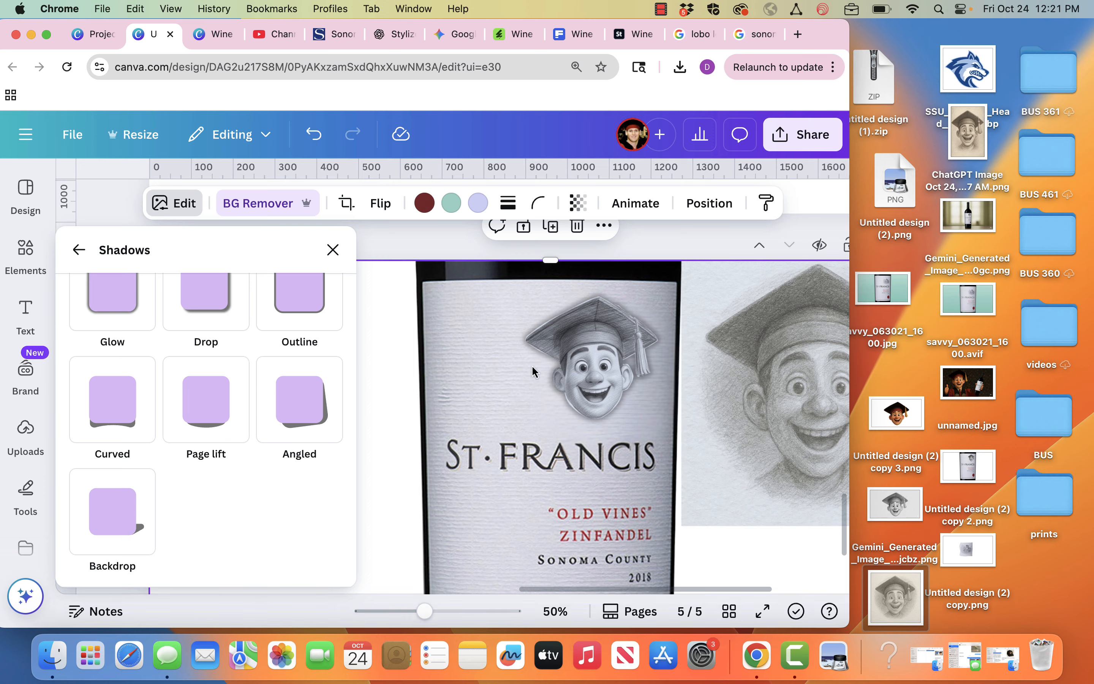
{"action": "left_click", "coordinate": [85, 253]}
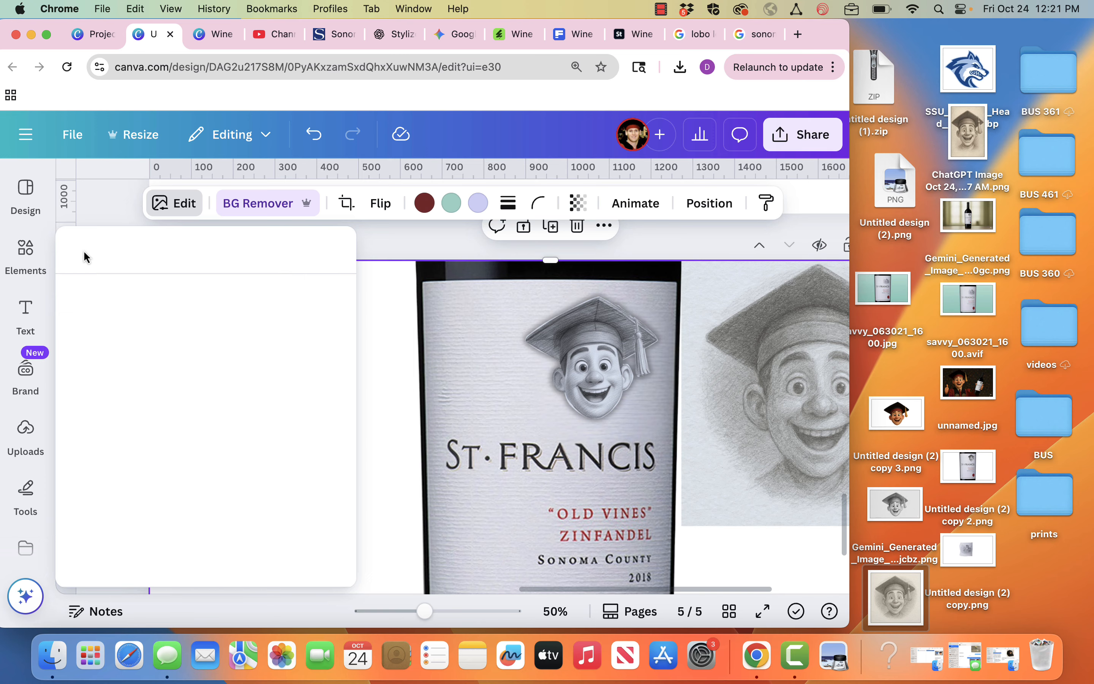
{"action": "left_click", "coordinate": [26, 247]}
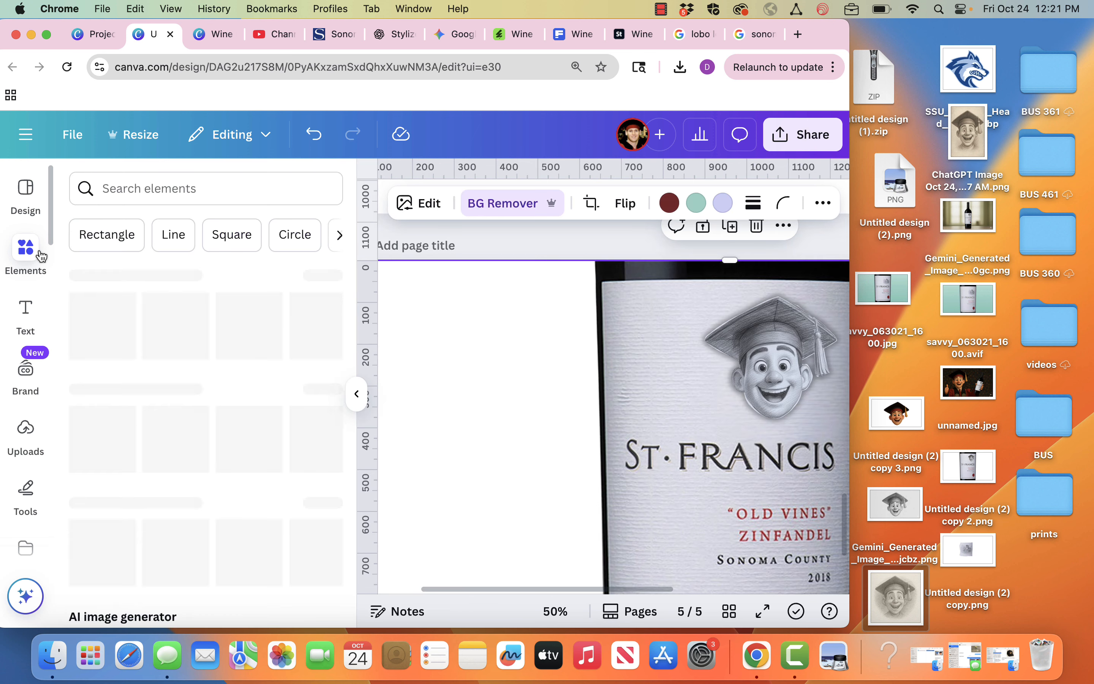
{"action": "left_click_drag", "start_coordinate": [157, 431], "coordinate": [739, 320]}
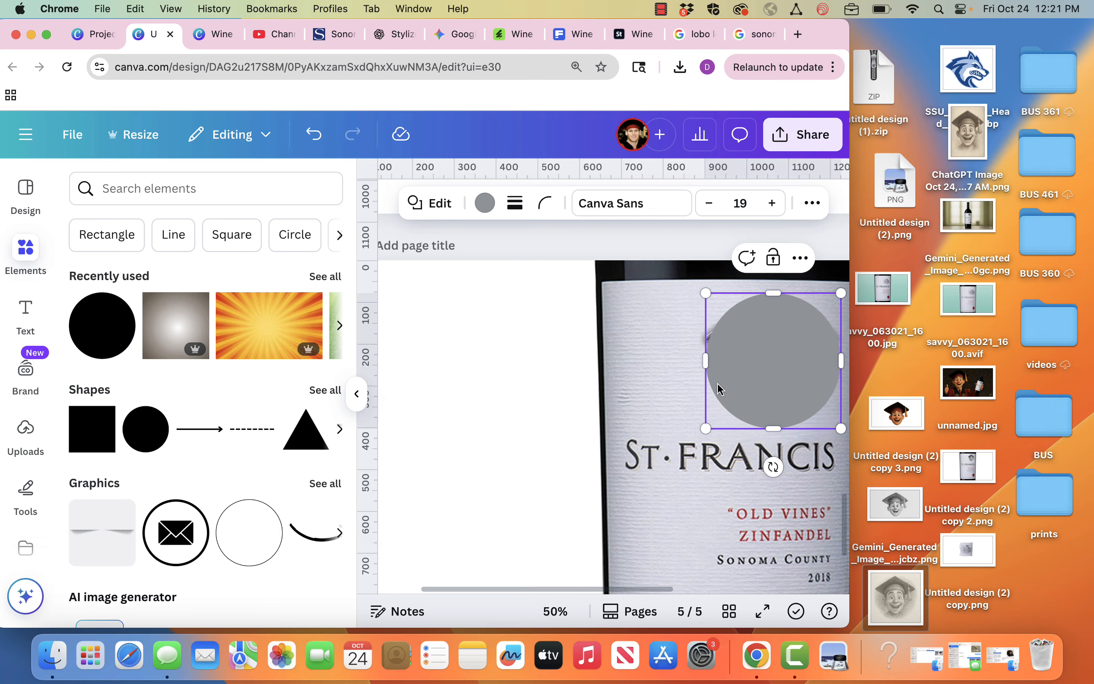
{"action": "left_click_drag", "start_coordinate": [706, 427], "coordinate": [717, 415]}
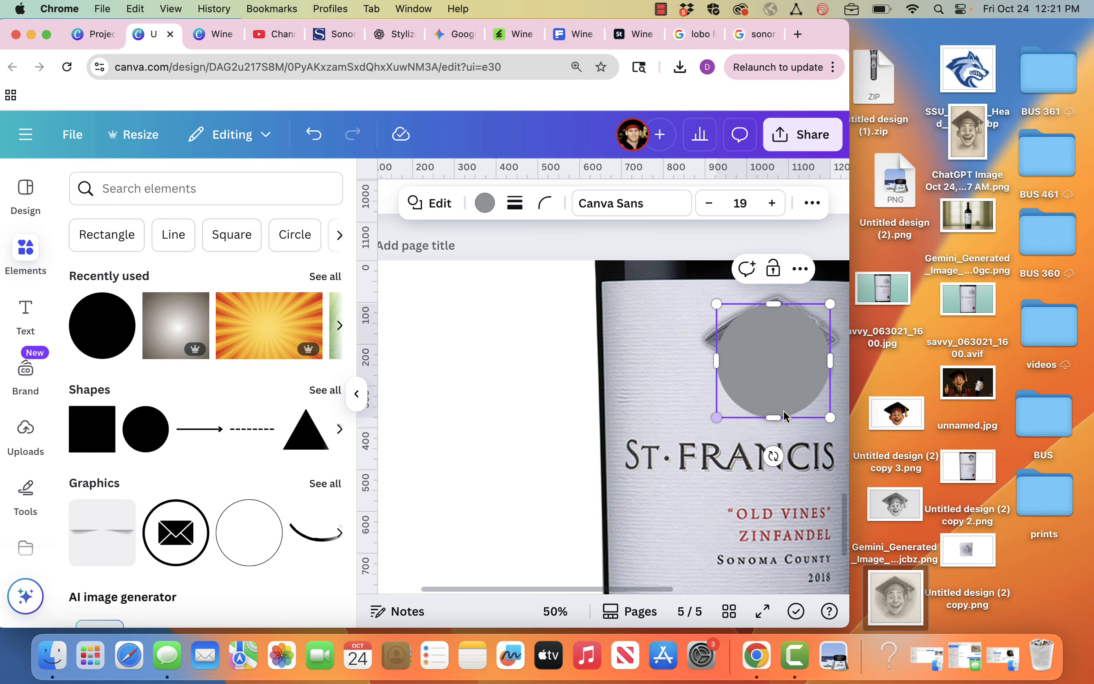
Layer the grey circle behind the graduate head but in front of the wine label.
{"action": "left_click", "coordinate": [689, 385]}
{"action": "left_click", "coordinate": [767, 384]}
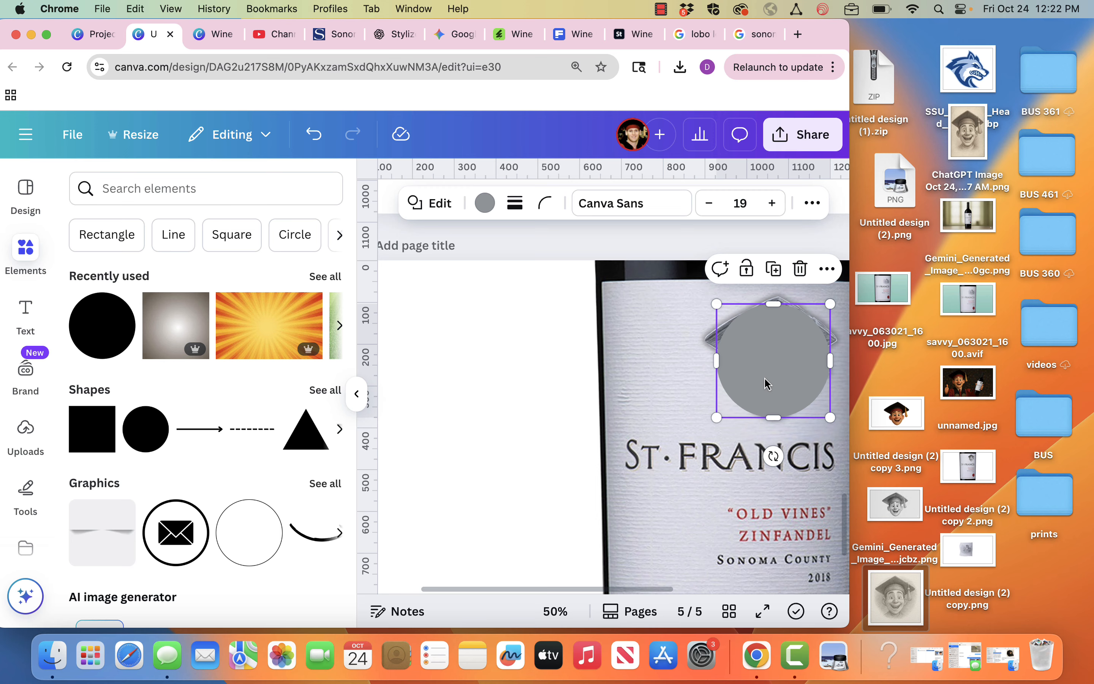
{"action": "key", "text": "super+alt+bracketleft"}
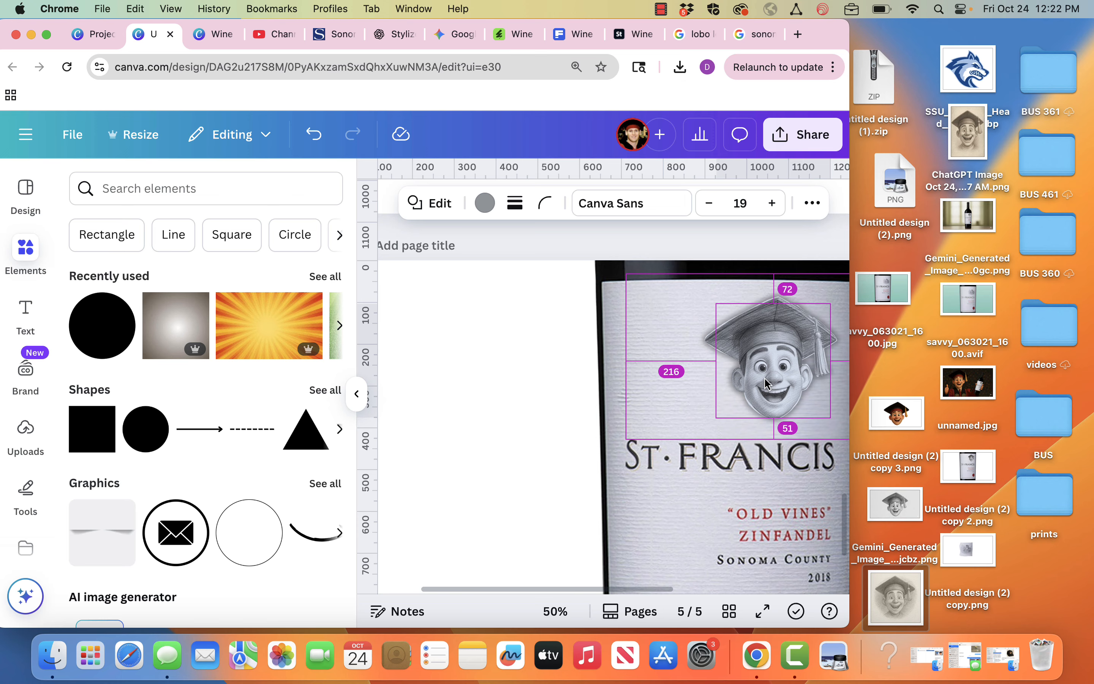
{"action": "key", "text": "super+alt+bracketright"}
{"action": "key", "text": "super+alt+bracketleft"}
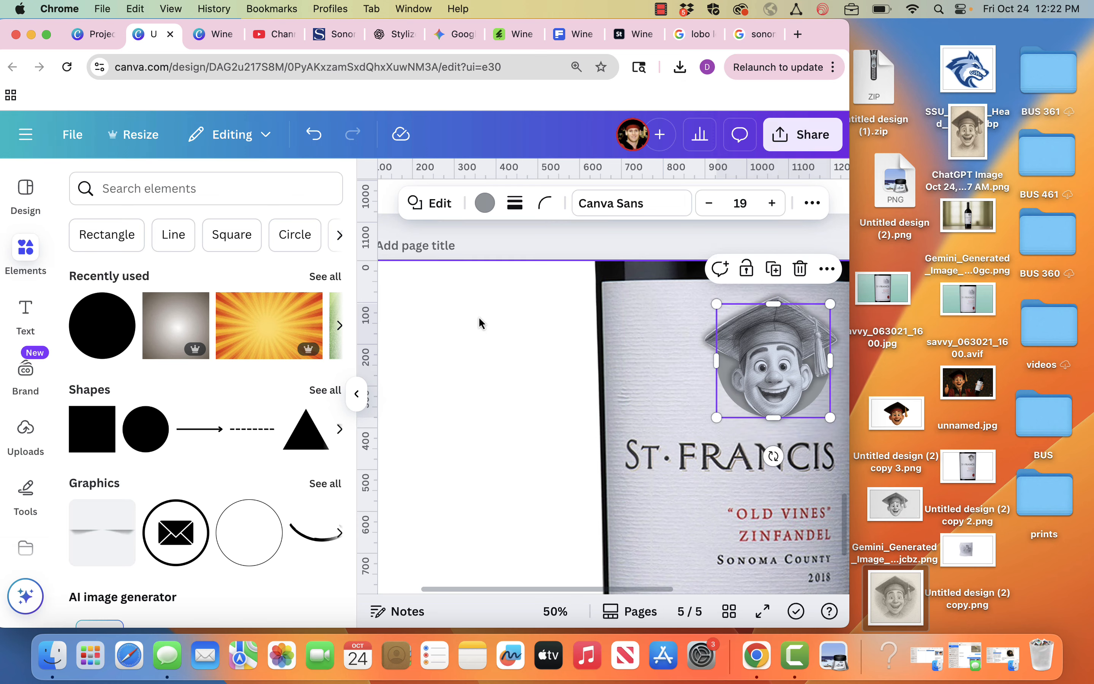
{"action": "left_click", "coordinate": [438, 209]}
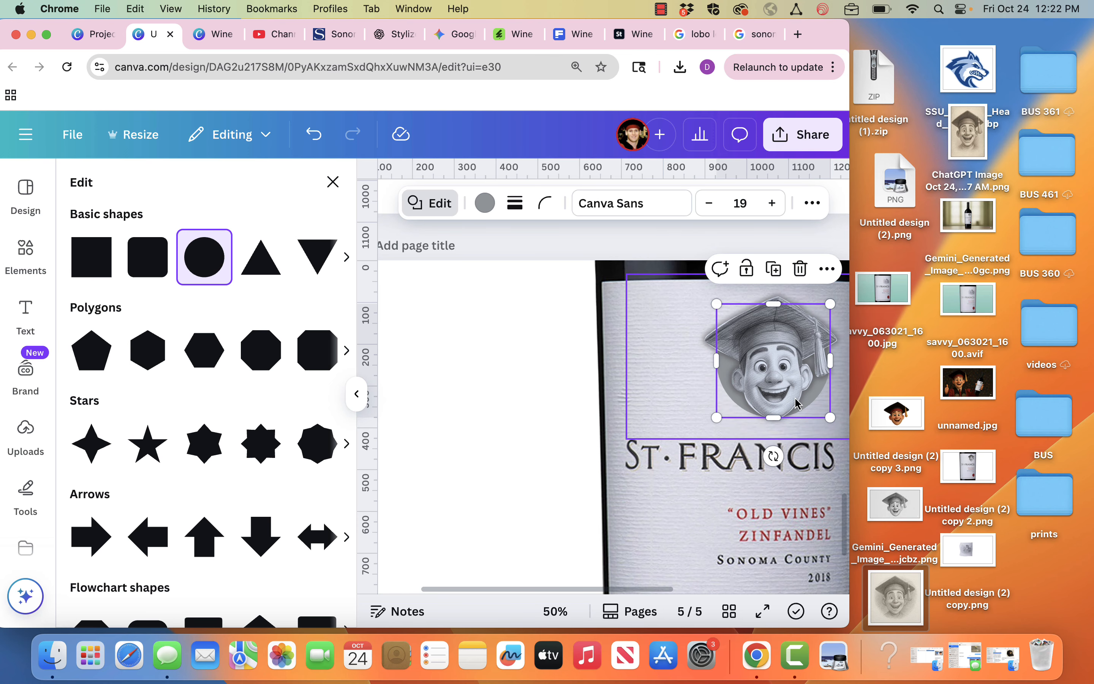
{"action": "left_click", "coordinate": [821, 404]}
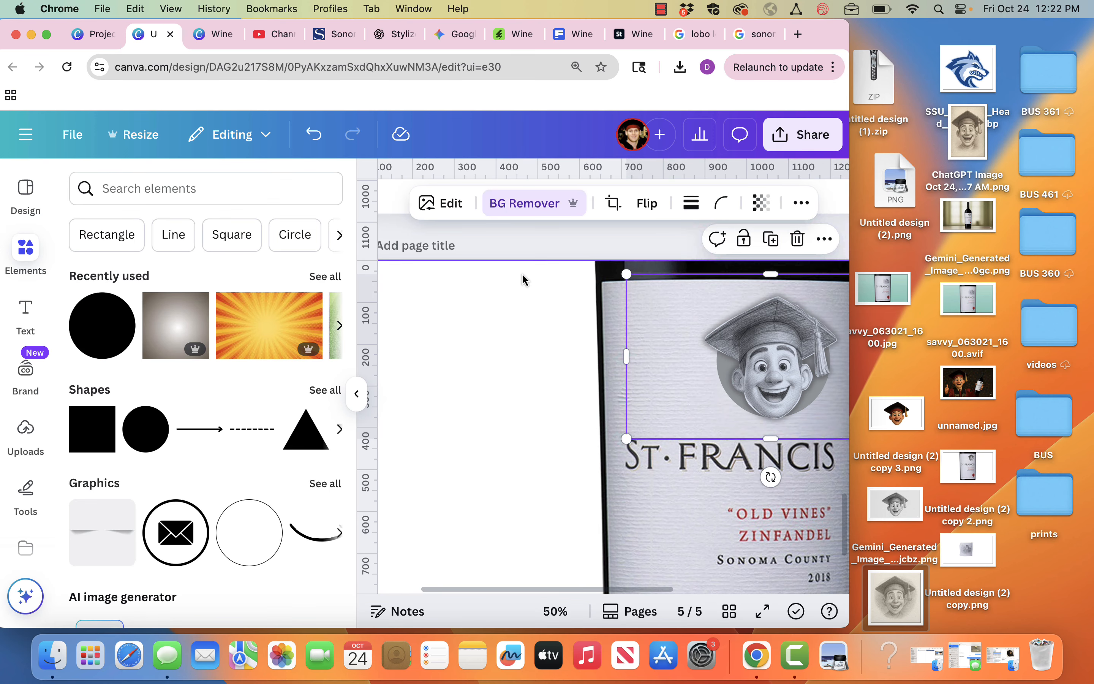
{"action": "left_click", "coordinate": [441, 206]}
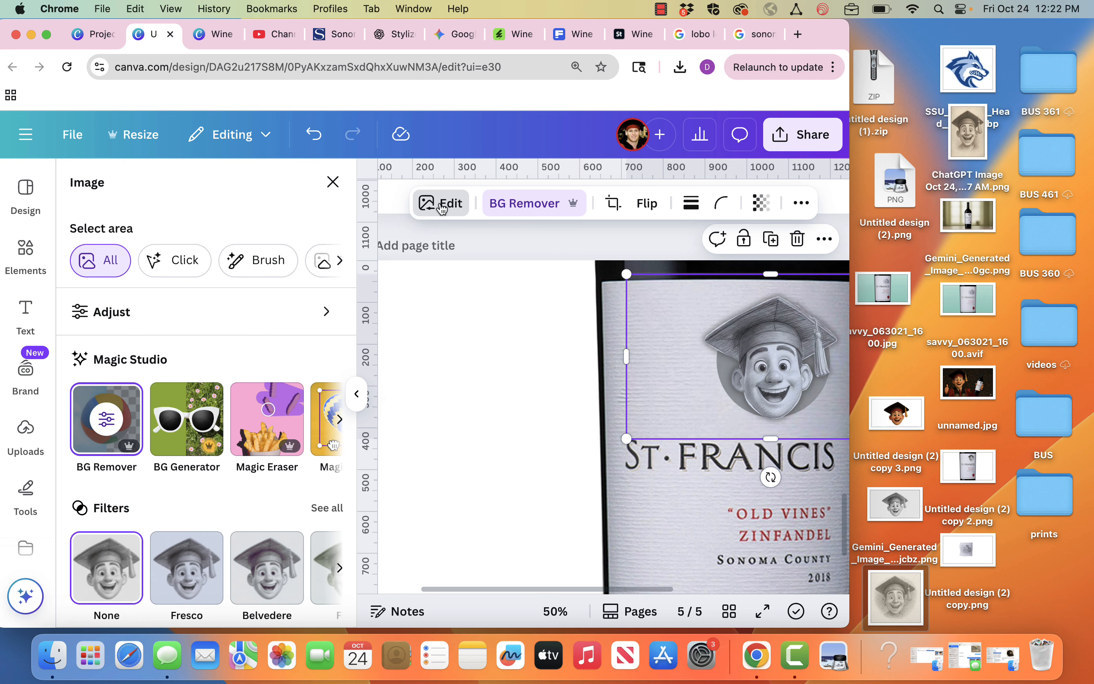
{"action": "scroll", "coordinate": [181, 491], "scroll_direction": "down", "scroll_amount": 5}
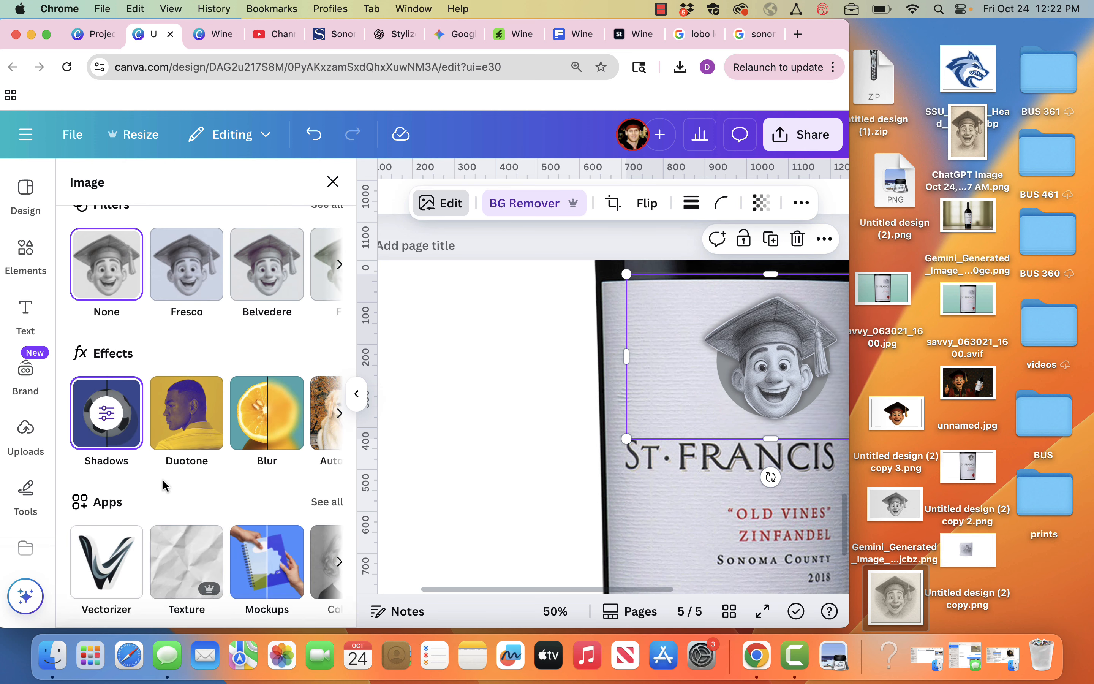
{"action": "left_click", "coordinate": [274, 413]}
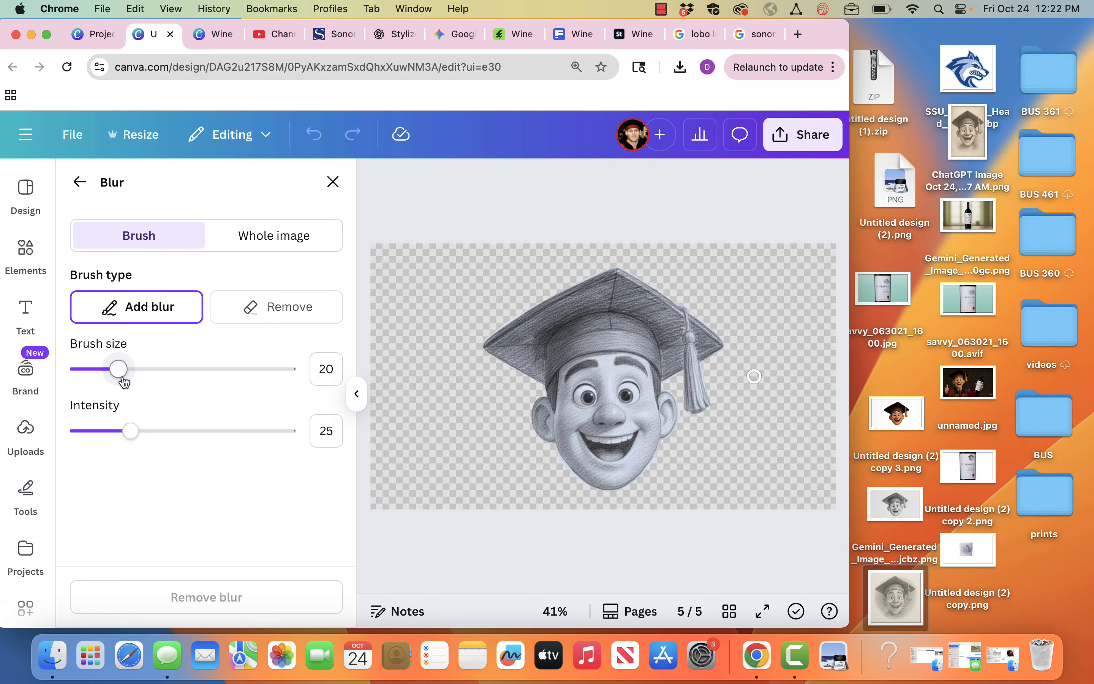
{"action": "left_click", "coordinate": [79, 182]}
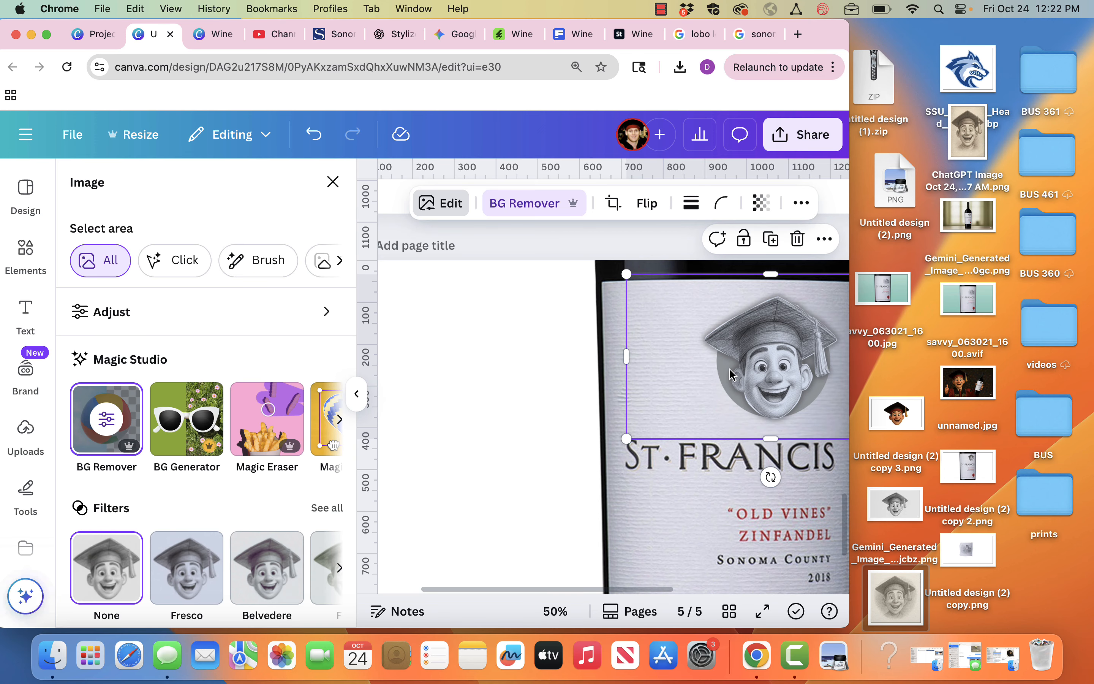
Move the graduate head off the label and delete the grey circle.
{"action": "left_click_drag", "start_coordinate": [740, 370], "coordinate": [538, 370]}
{"action": "left_click", "coordinate": [788, 384]}
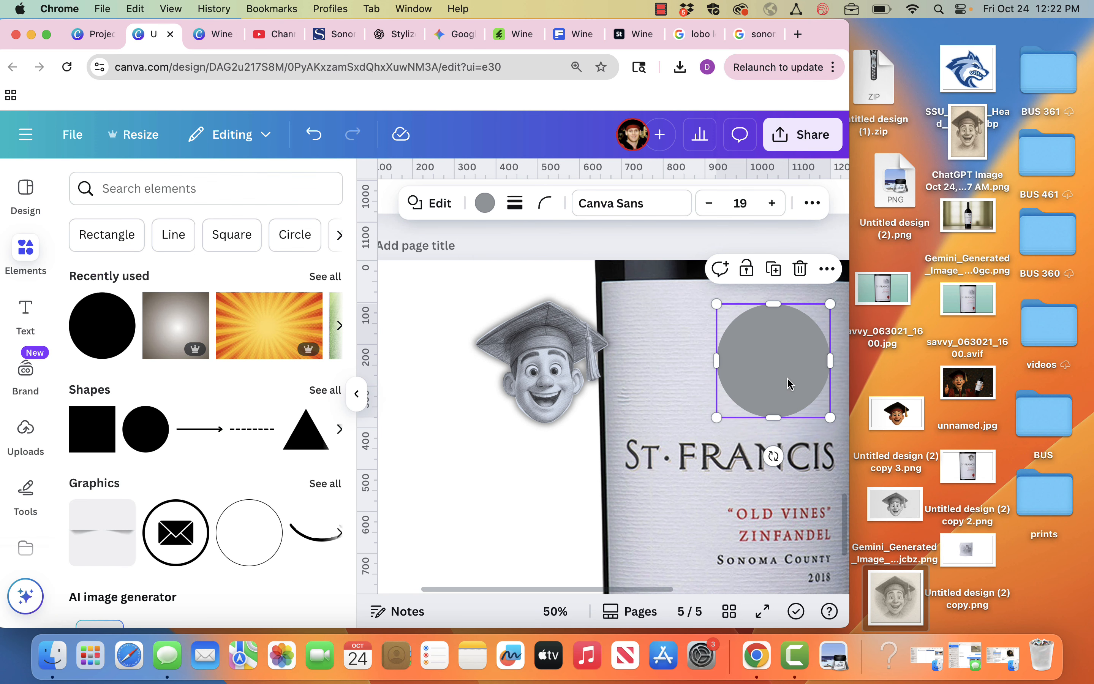
{"action": "left_click", "coordinate": [446, 212]}
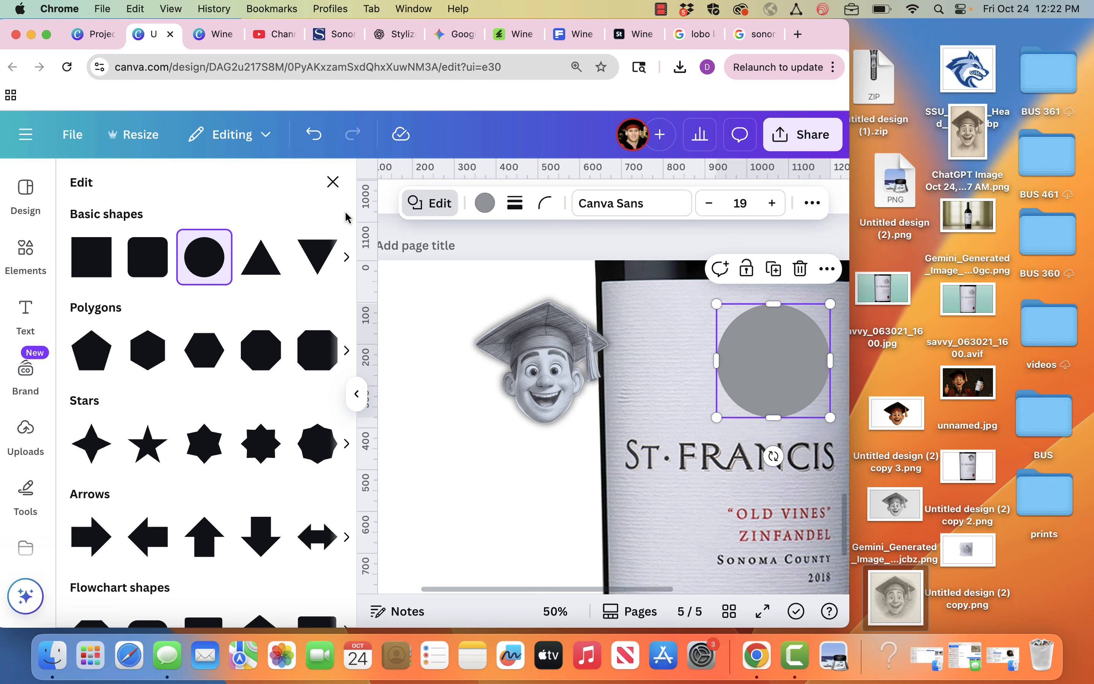
{"action": "left_click", "coordinate": [334, 190]}
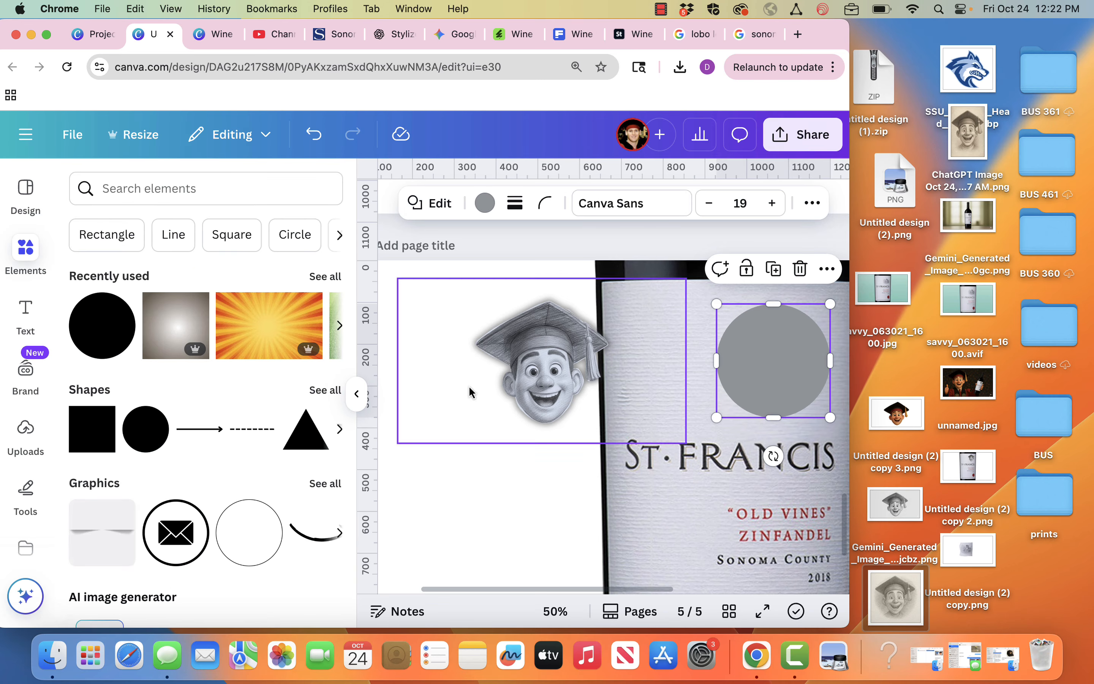
{"action": "left_click", "coordinate": [476, 504]}
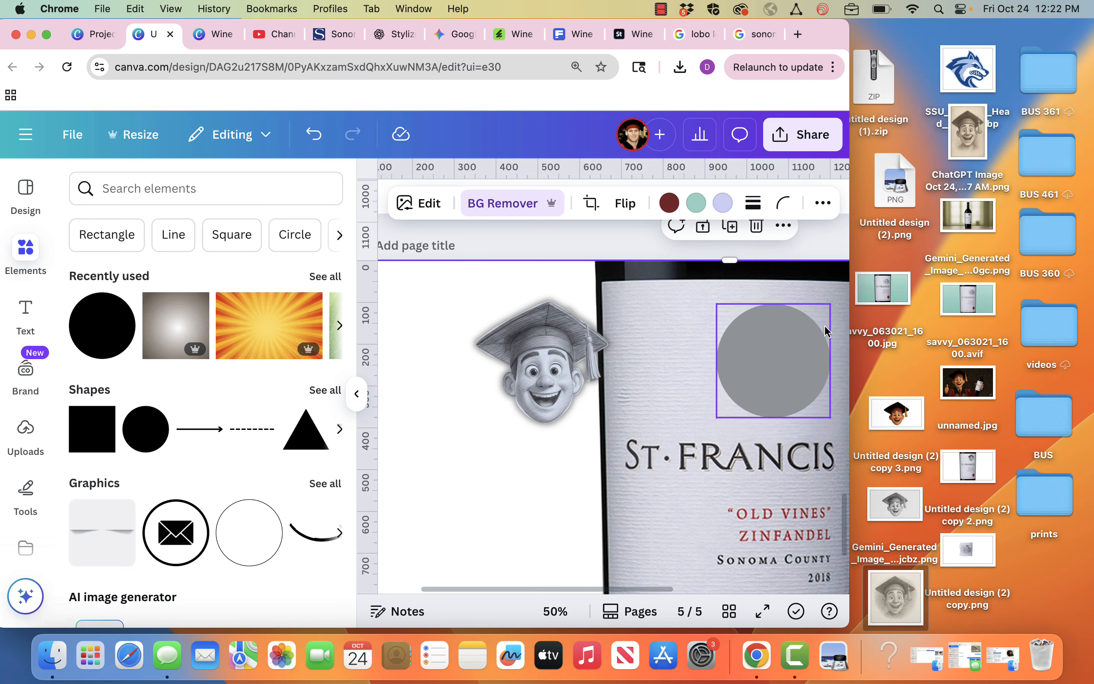
{"action": "left_click", "coordinate": [786, 364]}
{"action": "key", "text": "Delete"}
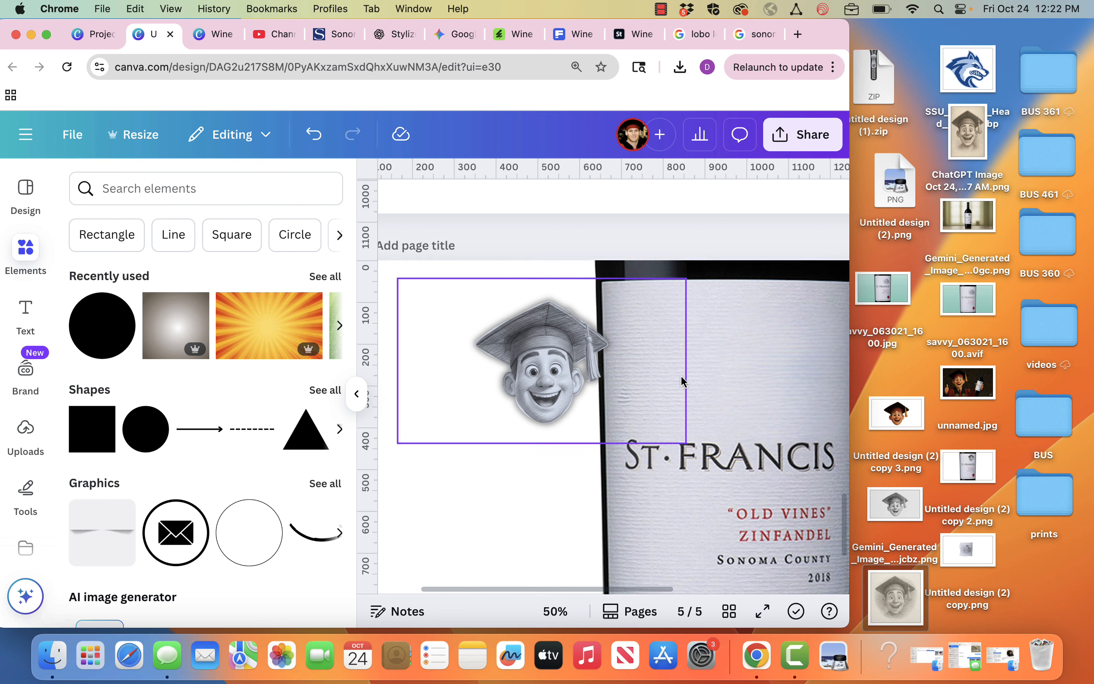
Place the graduate head back on the label just above the St. Francis name.
{"action": "scroll", "coordinate": [679, 383], "scroll_direction": "right", "scroll_amount": 3}
{"action": "left_click_drag", "start_coordinate": [475, 368], "coordinate": [677, 359]}
{"action": "left_click", "coordinate": [400, 367]}
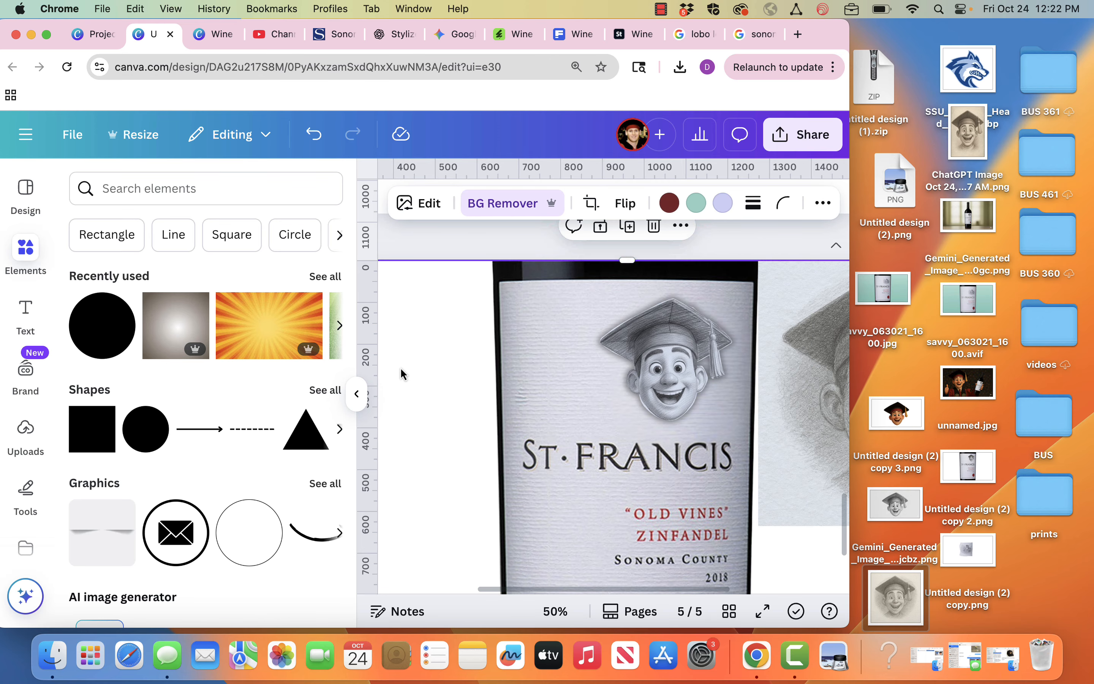
Delete the large graduate sketch beside the bottle on page 5.
{"action": "key", "text": "Delete"}
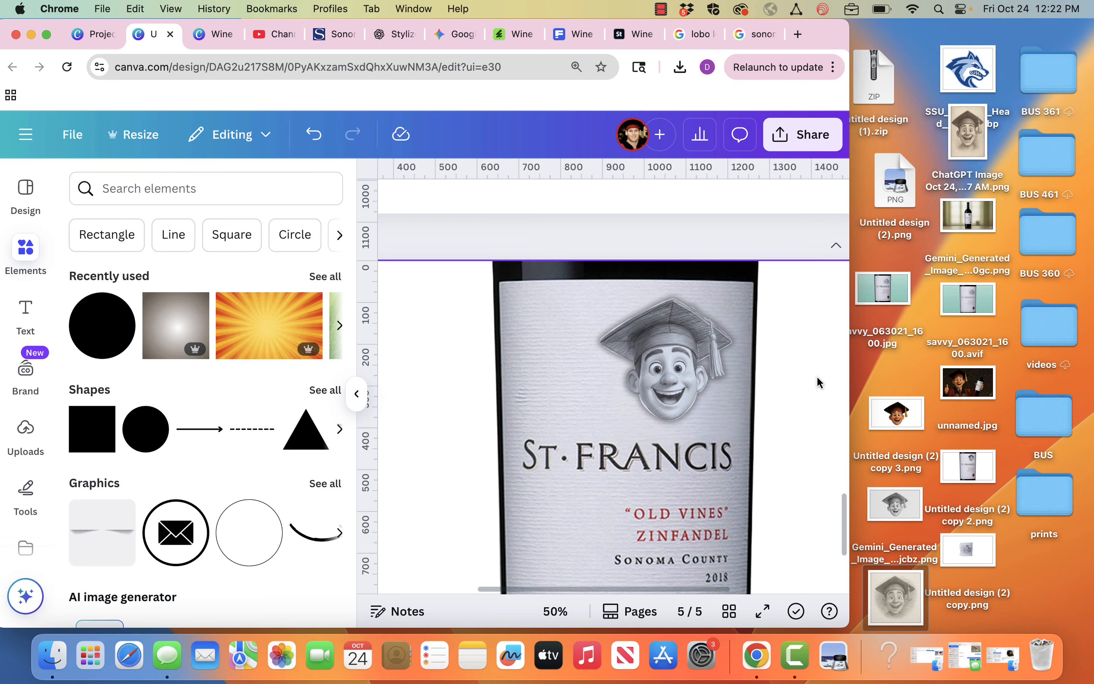
{"action": "left_click", "coordinate": [356, 394]}
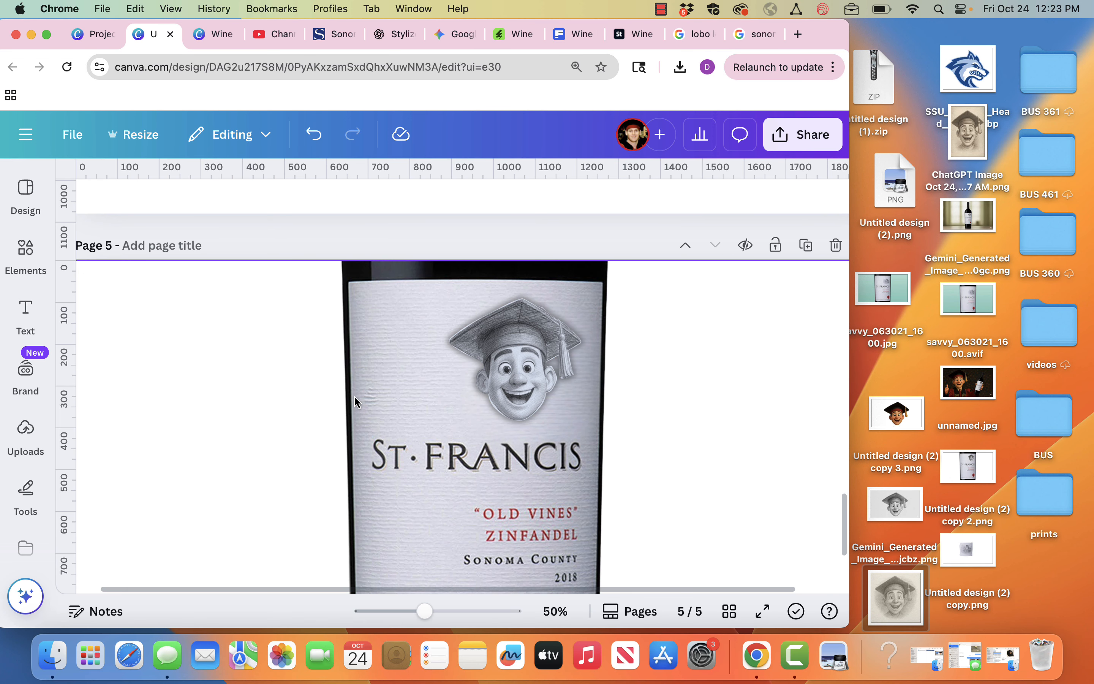
{"action": "scroll", "coordinate": [354, 395], "scroll_direction": "down", "scroll_amount": 5}
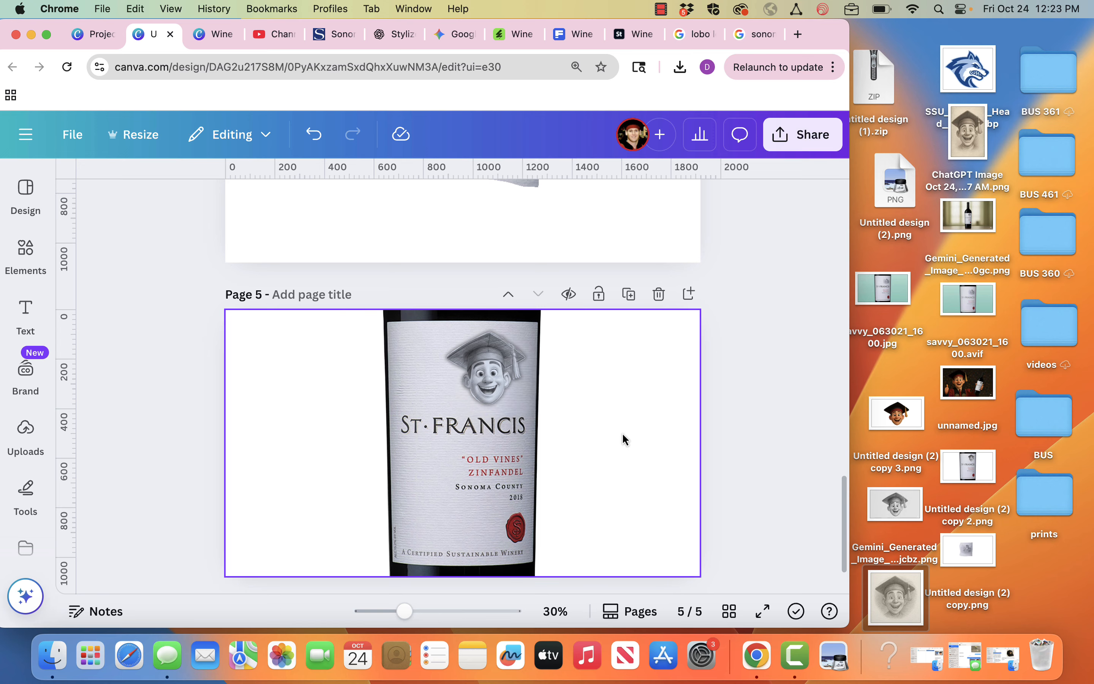
Download only page 5 as a PNG with a transparent background and put the file on the desktop, keeping both same-named files.
{"action": "left_click", "coordinate": [784, 142]}
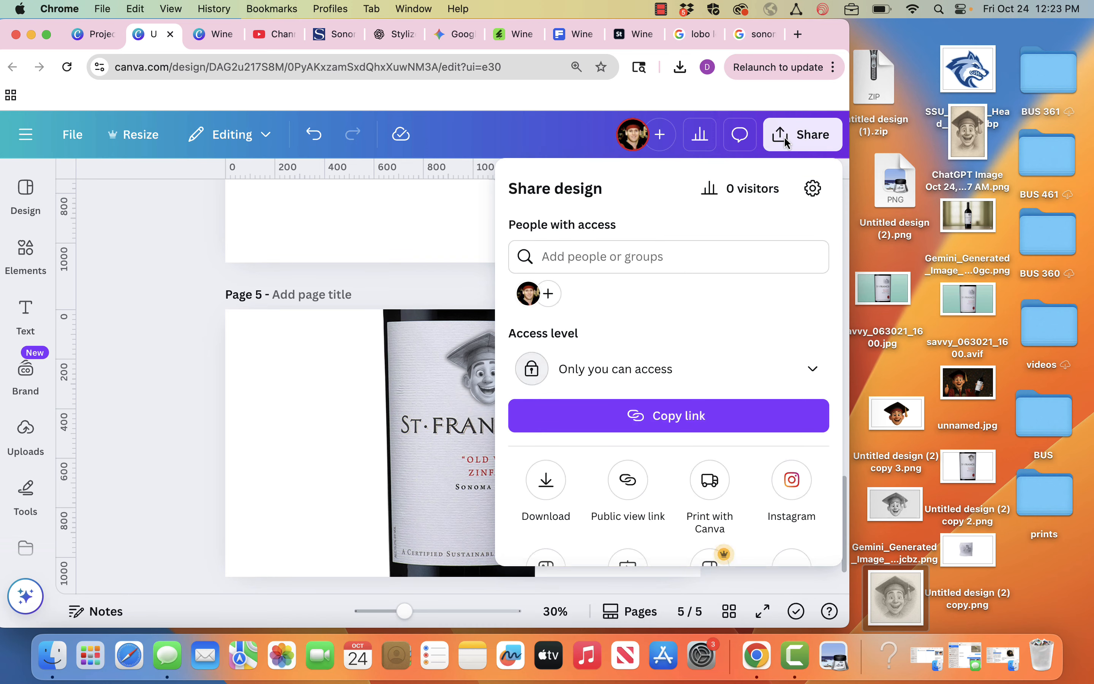
{"action": "left_click", "coordinate": [557, 484]}
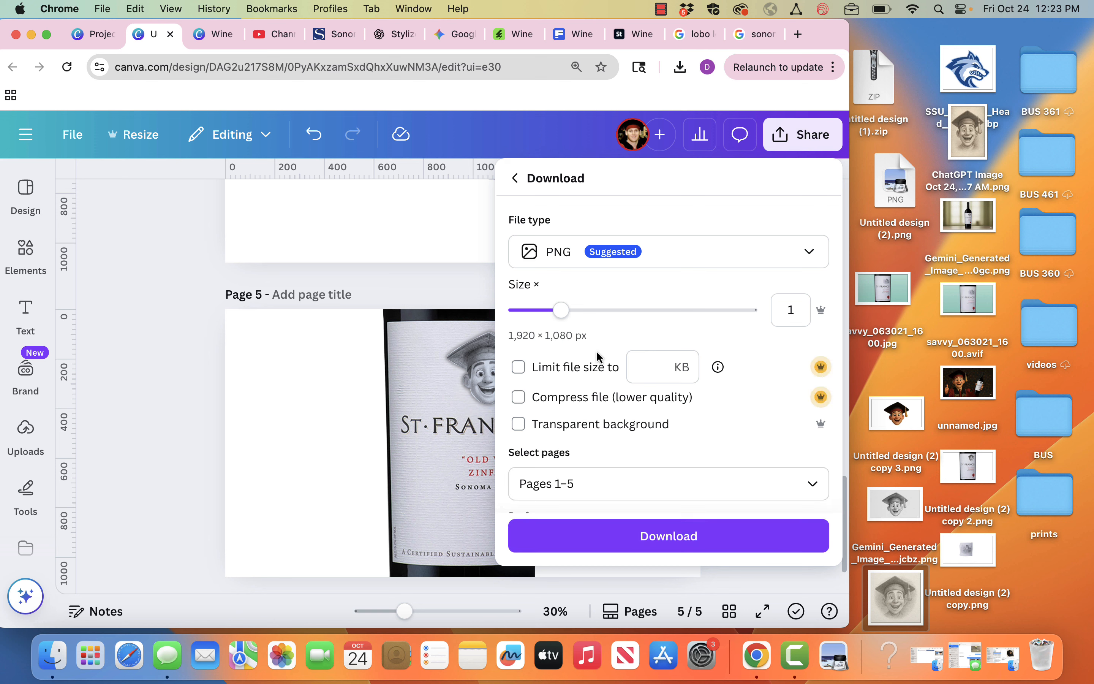
{"action": "left_click", "coordinate": [558, 430]}
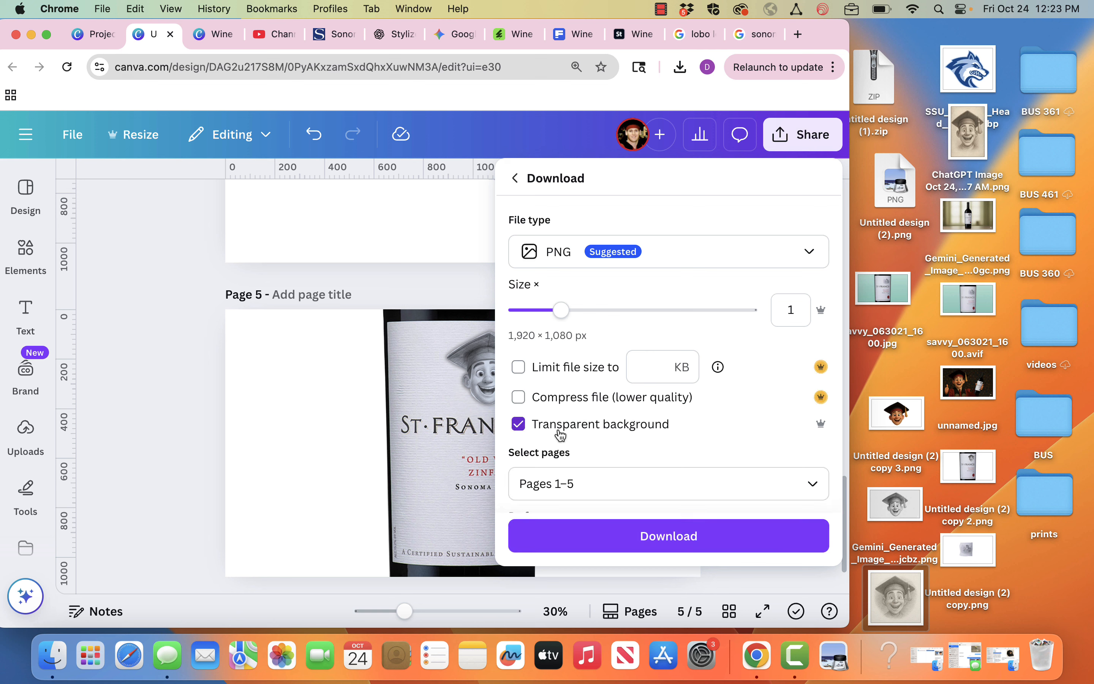
{"action": "left_click", "coordinate": [570, 485]}
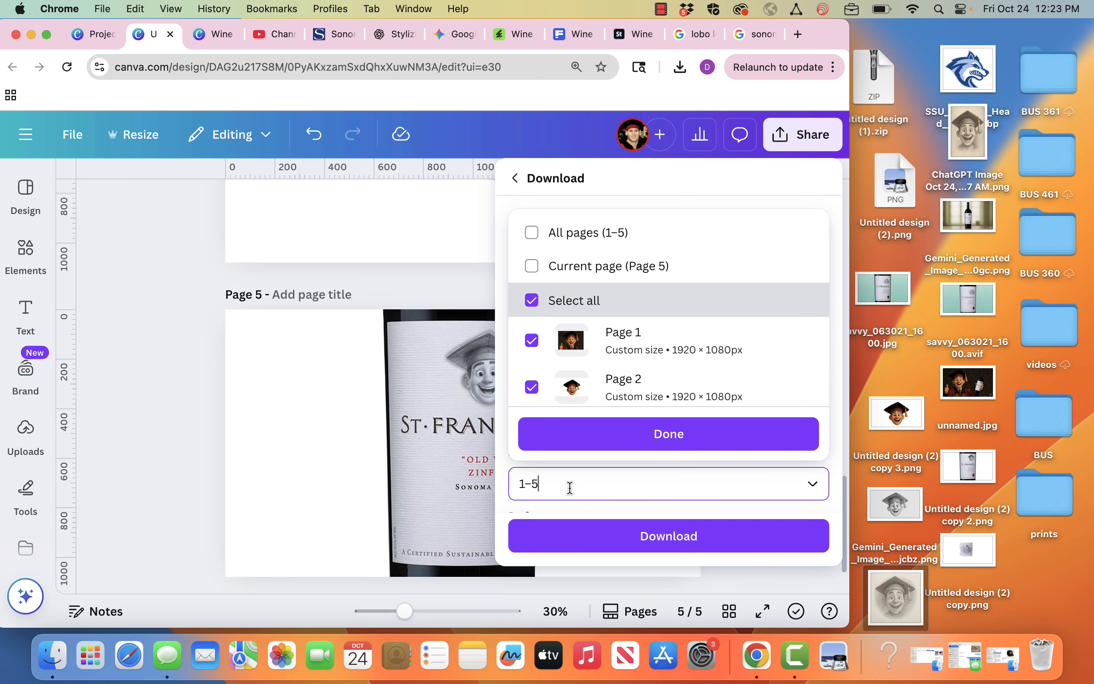
{"action": "left_click", "coordinate": [532, 262]}
{"action": "left_click", "coordinate": [671, 434]}
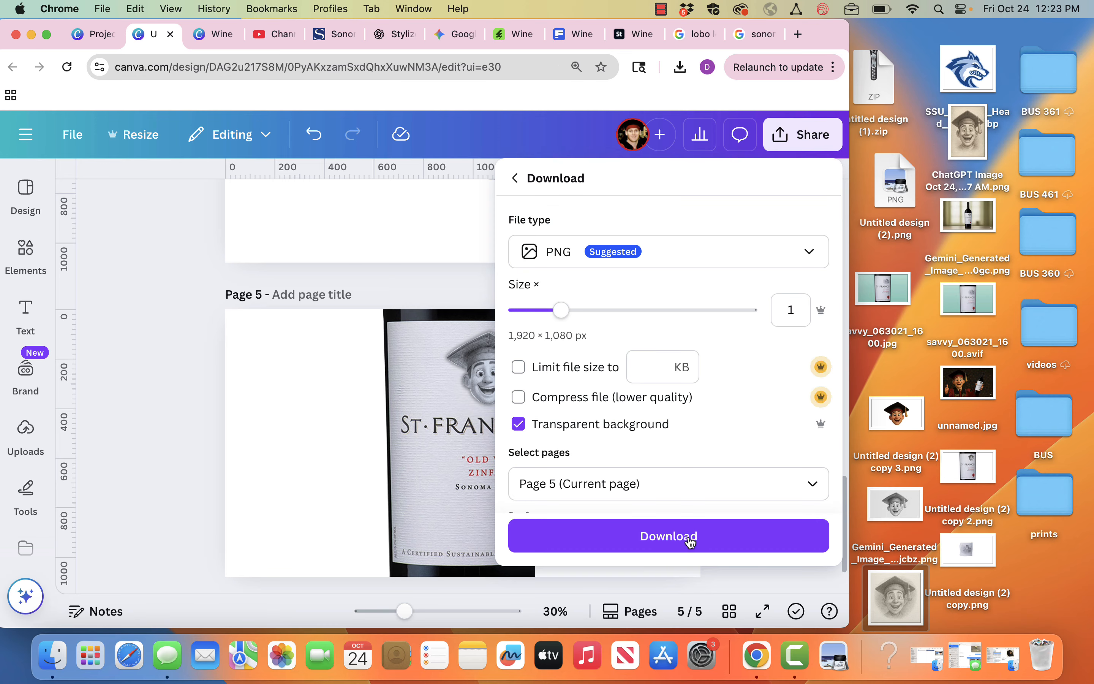
{"action": "left_click", "coordinate": [704, 545]}
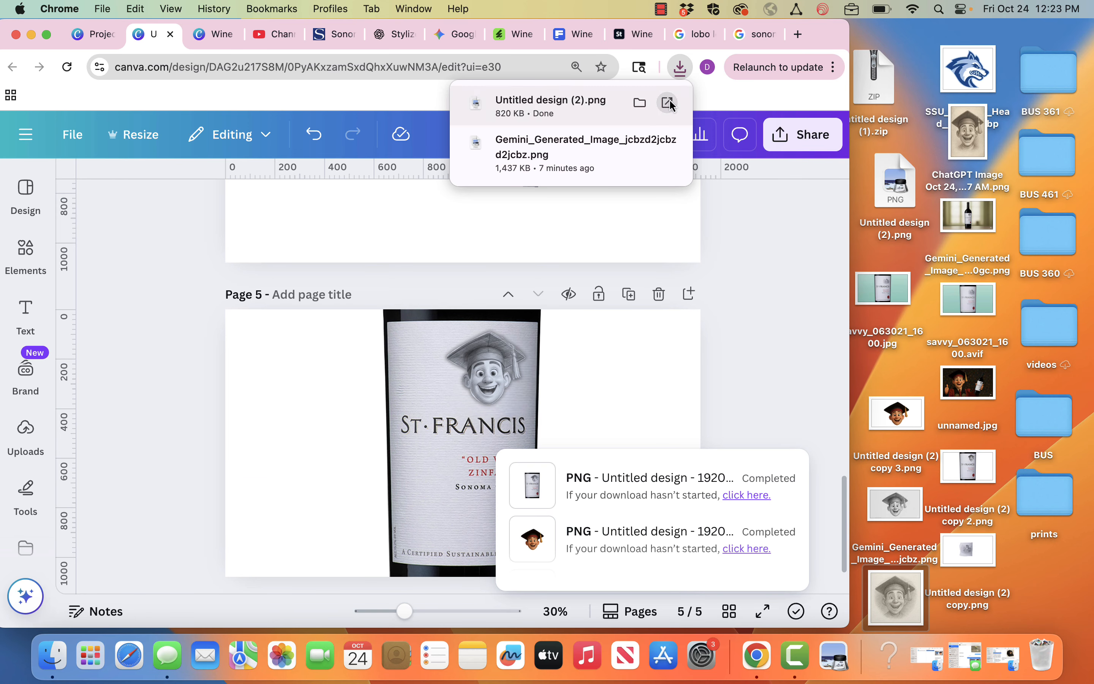
{"action": "left_click_drag", "start_coordinate": [557, 103], "coordinate": [1051, 576]}
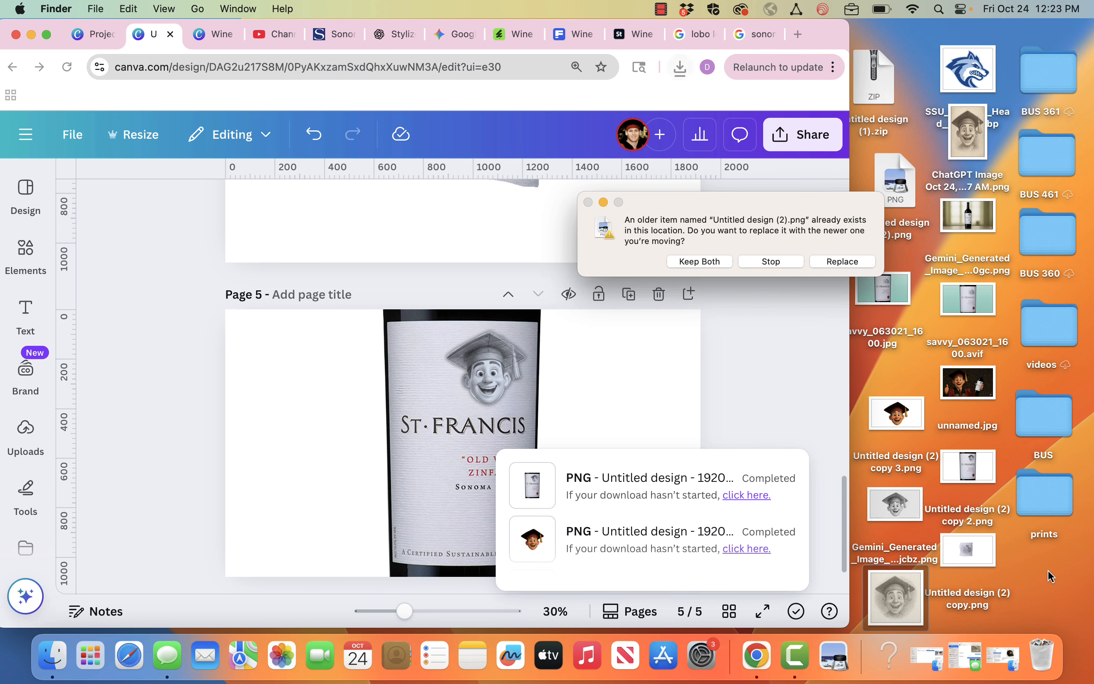
{"action": "left_click", "coordinate": [707, 262]}
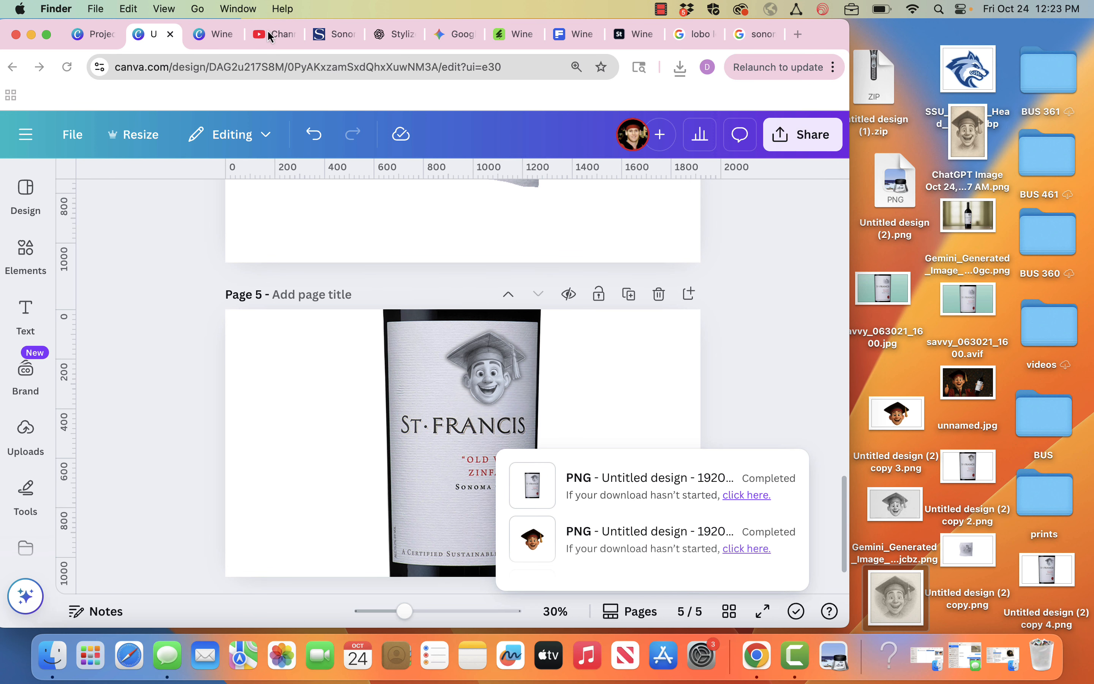
In a new Gemini chat, attach Untitled design (2) copy 4.png and send the prompt "put this label on a wine bottle".
{"action": "left_click", "coordinate": [452, 34]}
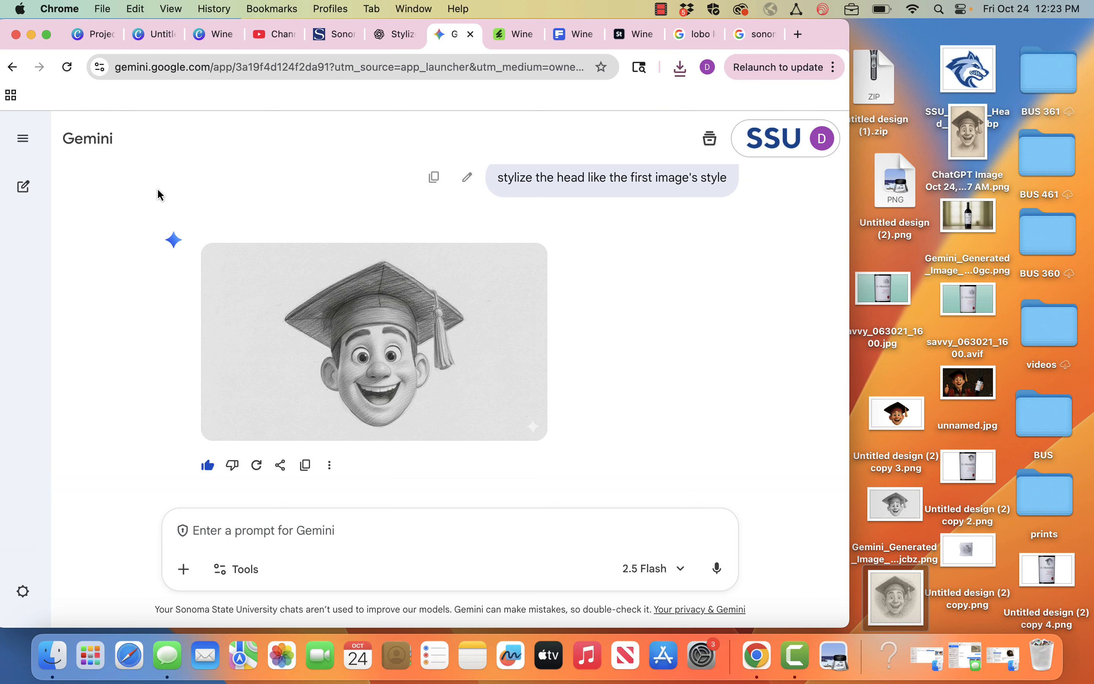
{"action": "left_click", "coordinate": [23, 187]}
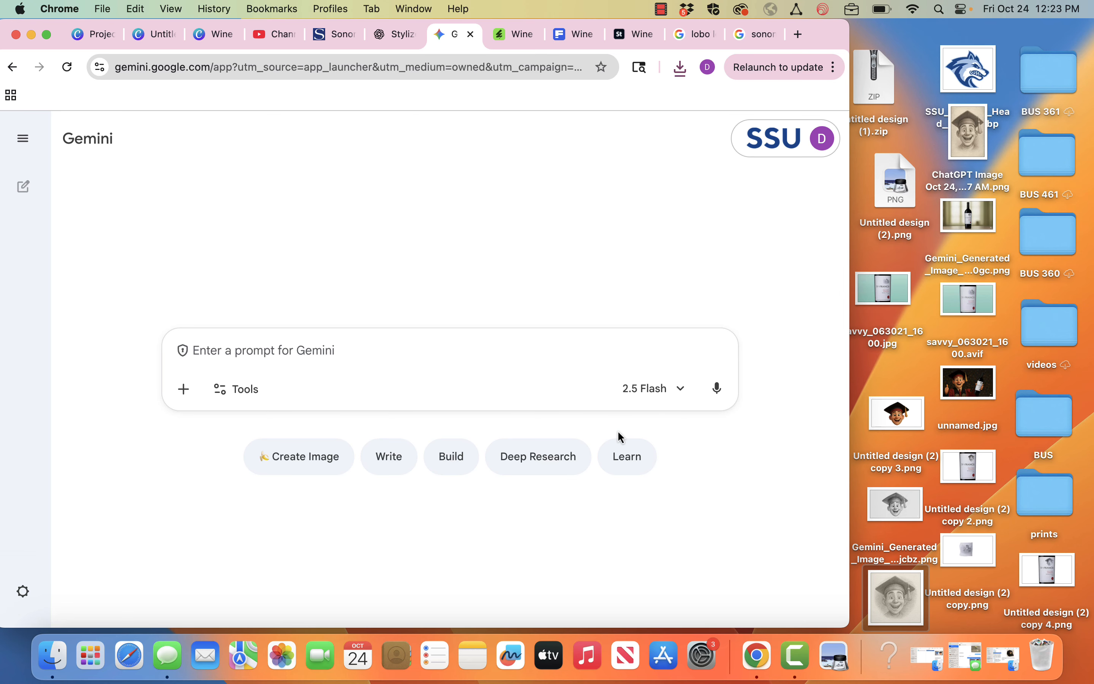
{"action": "left_click_drag", "start_coordinate": [1034, 567], "coordinate": [404, 389]}
{"action": "type", "text": "put this label o"}
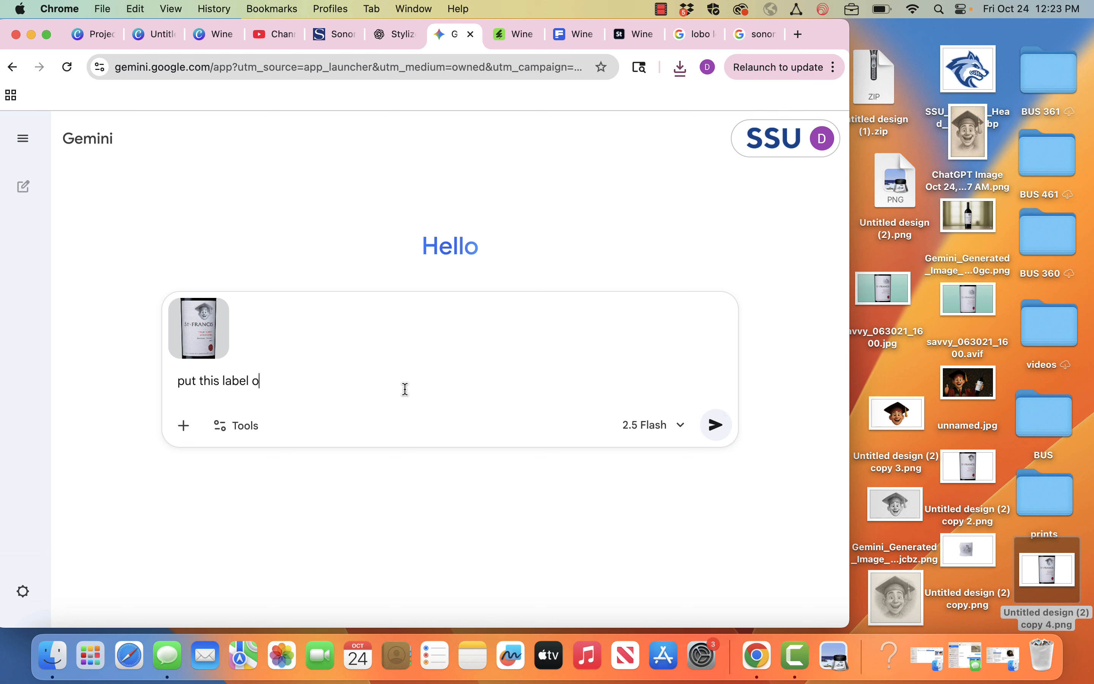
{"action": "type", "text": "n a wine bottle"}
{"action": "key", "text": "Return"}
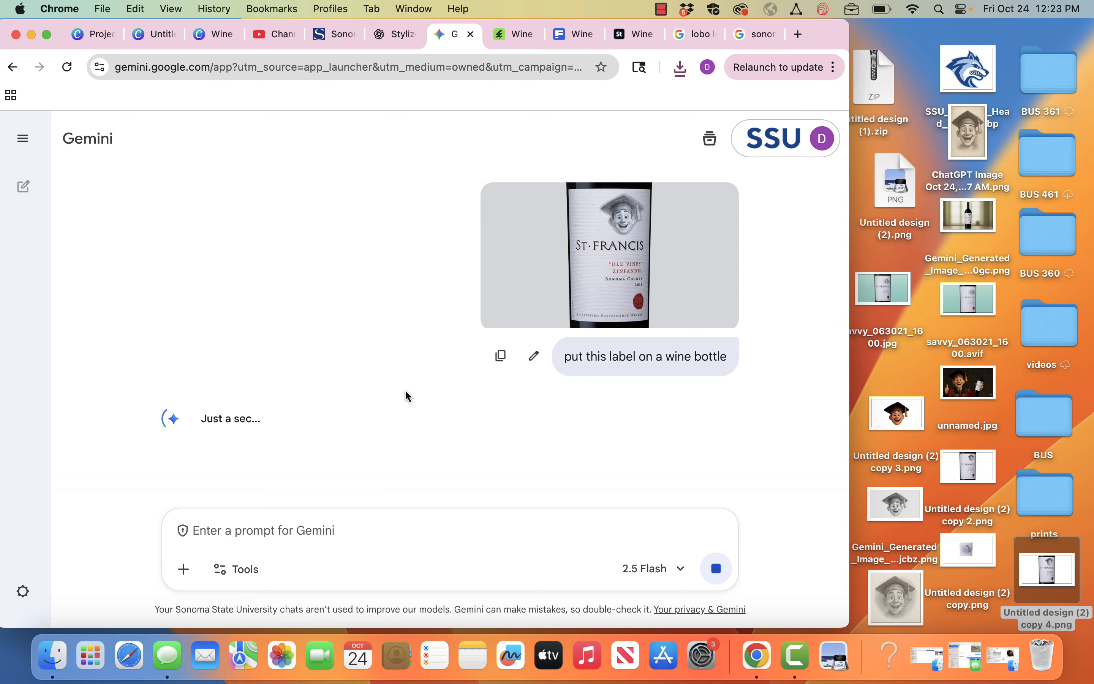
Download Gemini's rendered wine bottle image at full size and put the file on the desktop.
{"action": "left_click", "coordinate": [395, 39]}
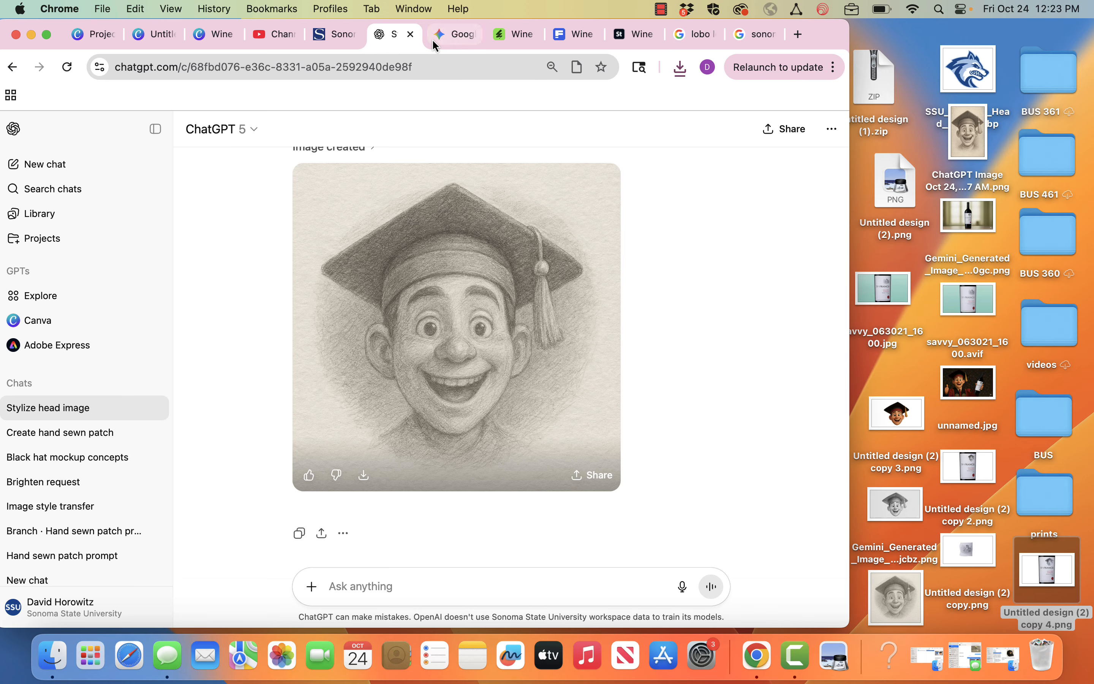
{"action": "left_click", "coordinate": [456, 34]}
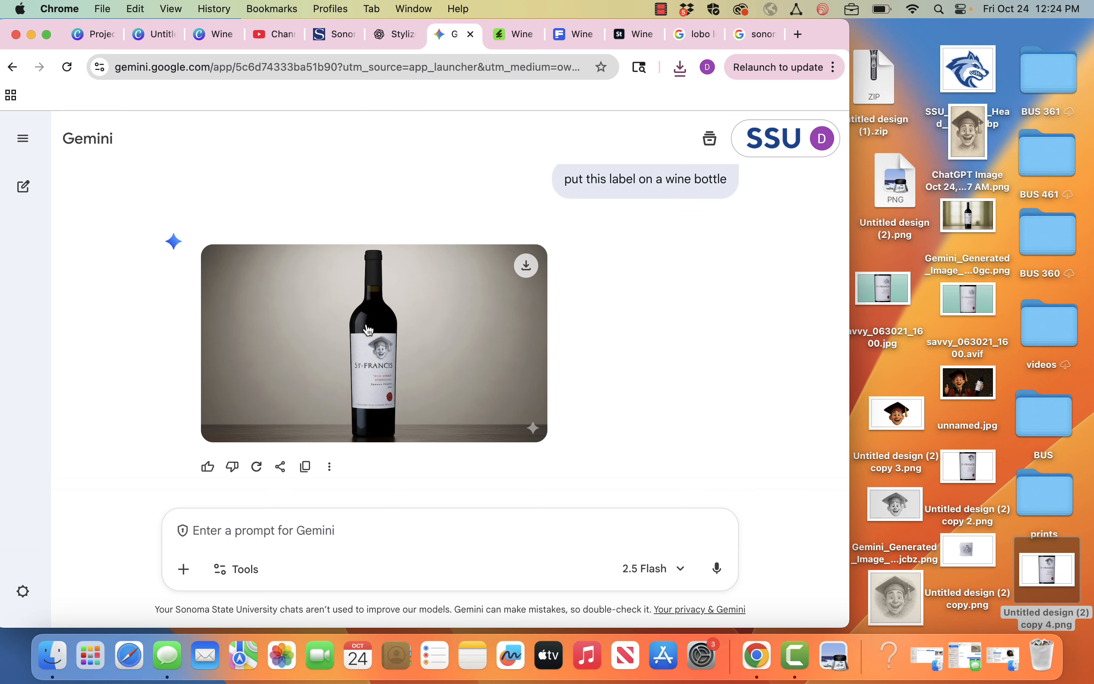
{"action": "left_click", "coordinate": [525, 264]}
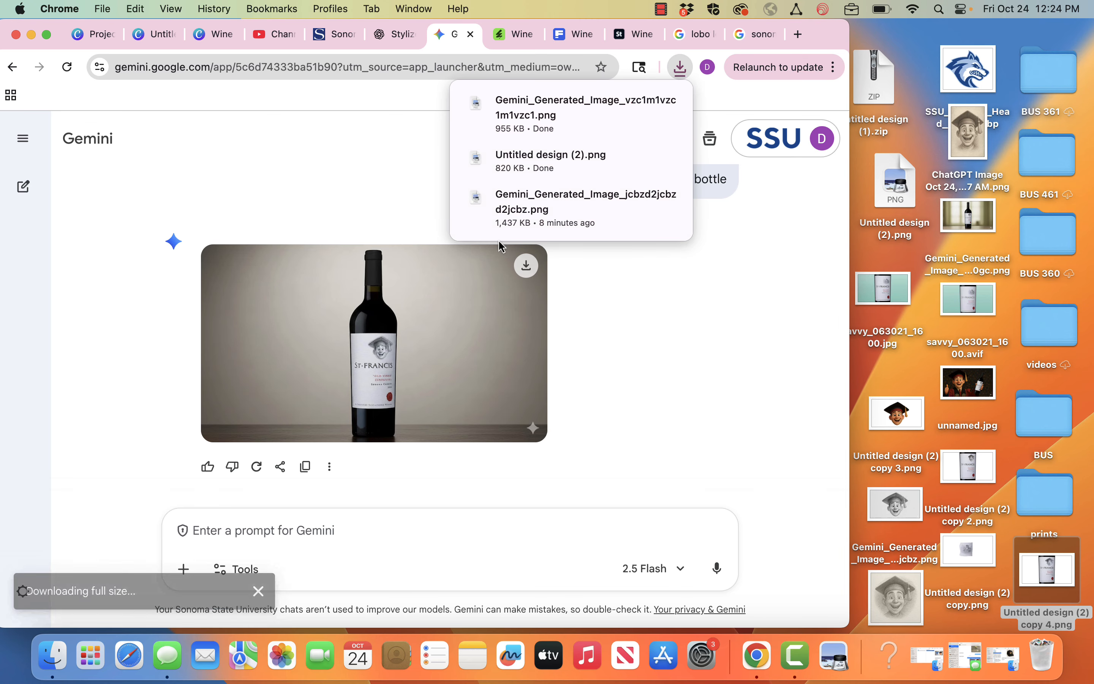
{"action": "left_click_drag", "start_coordinate": [520, 117], "coordinate": [917, 70]}
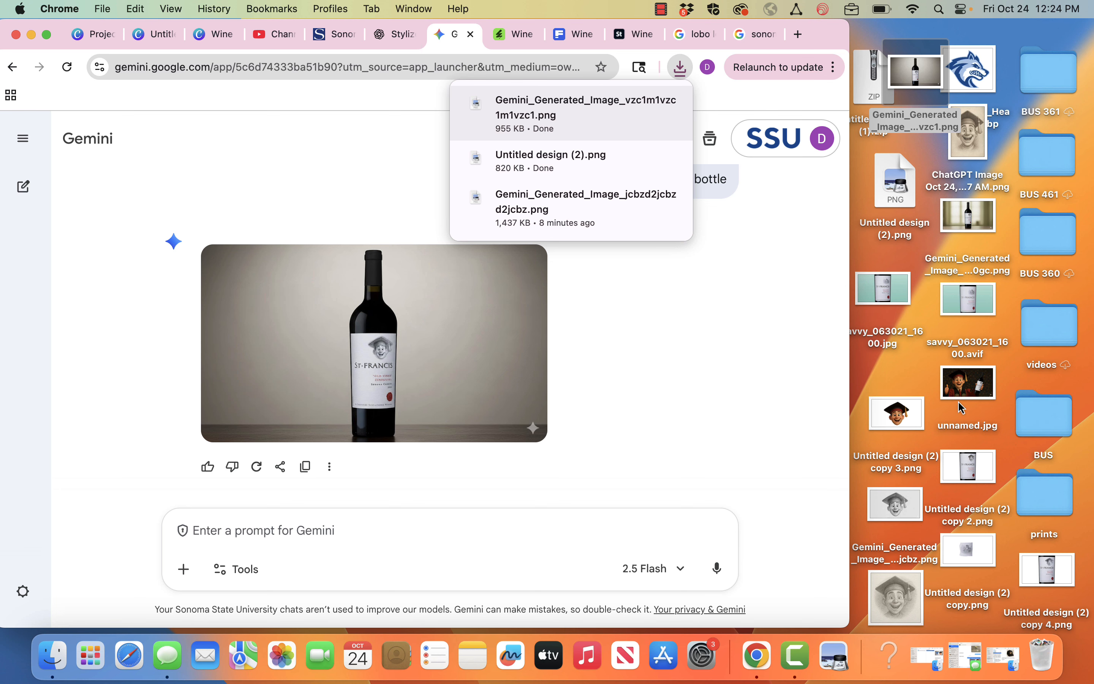
{"action": "left_click", "coordinate": [889, 266]}
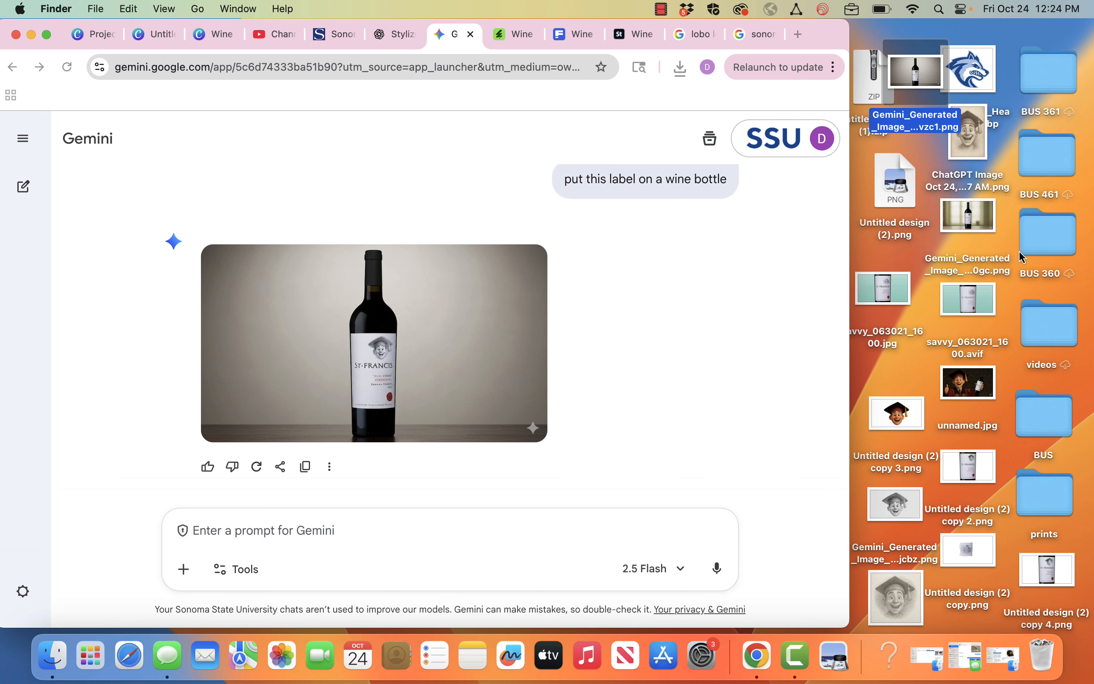
Copy ChatGPT Image Oct 22, 2025, 11_56_44 AM.png from BUS 360 > 2026 Spring > 1 to the desktop and close the folder window.
{"action": "double_click", "coordinate": [1040, 248]}
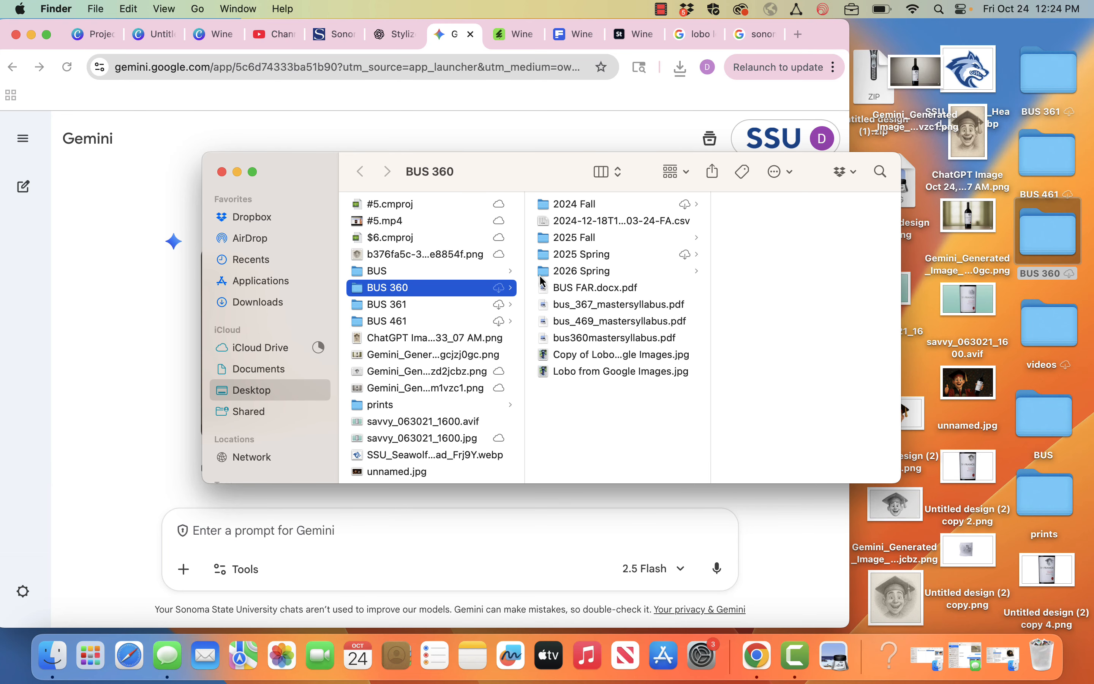
{"action": "left_click", "coordinate": [547, 277]}
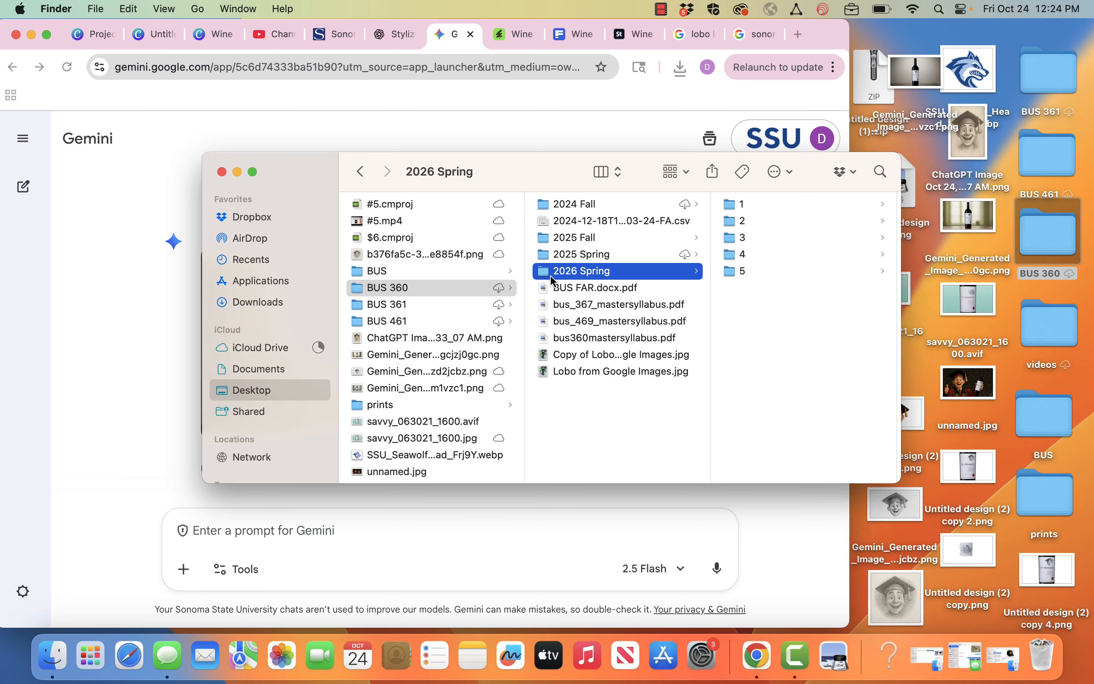
{"action": "left_click", "coordinate": [735, 209]}
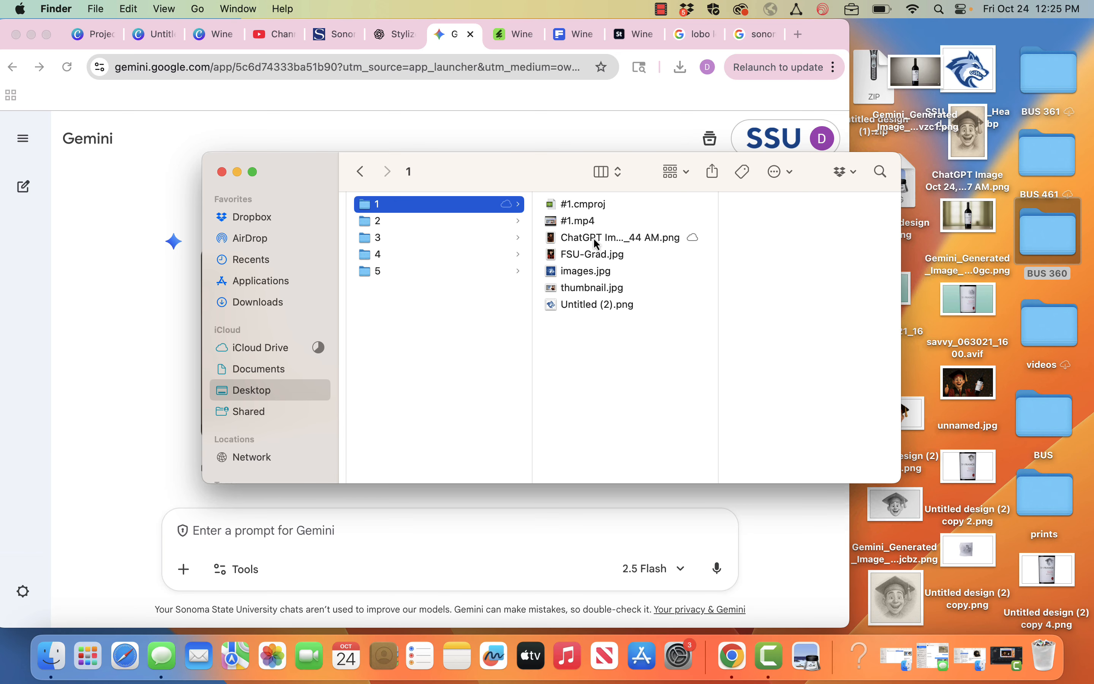
{"action": "left_click_drag", "start_coordinate": [597, 243], "coordinate": [922, 337]}
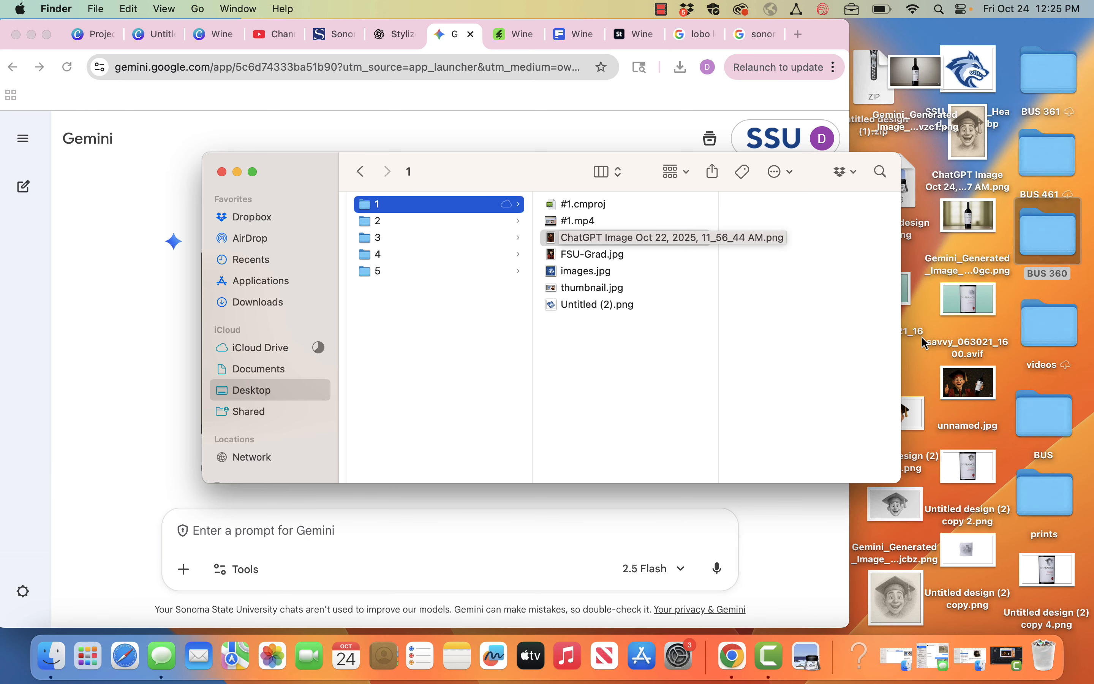
{"action": "left_click", "coordinate": [222, 171]}
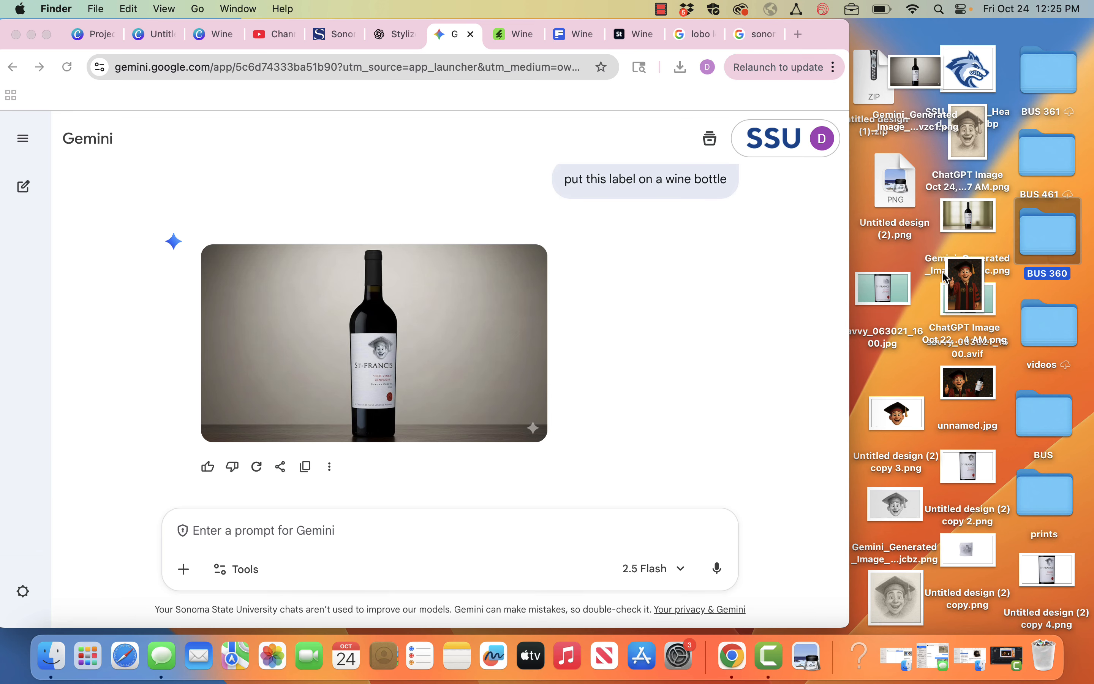
Attach the full graduate character image and the new bottle image in Gemini and send the prompt "put the wine bottle in the hand of the character".
{"action": "left_click_drag", "start_coordinate": [974, 279], "coordinate": [400, 506]}
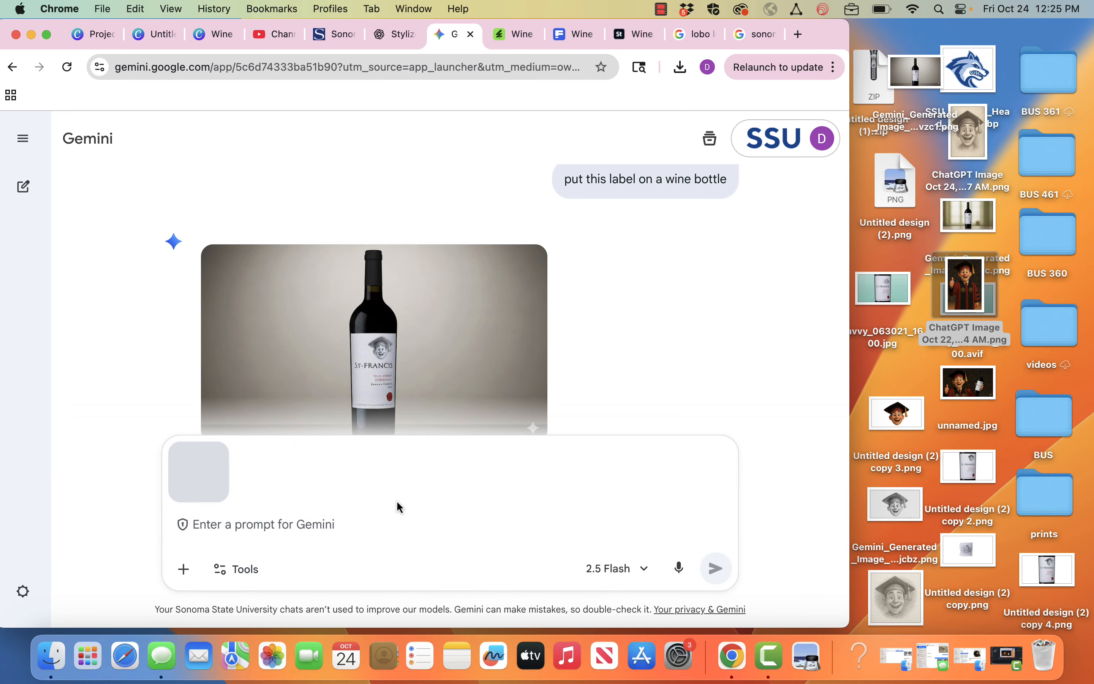
{"action": "mouse_move", "coordinate": [209, 487]}
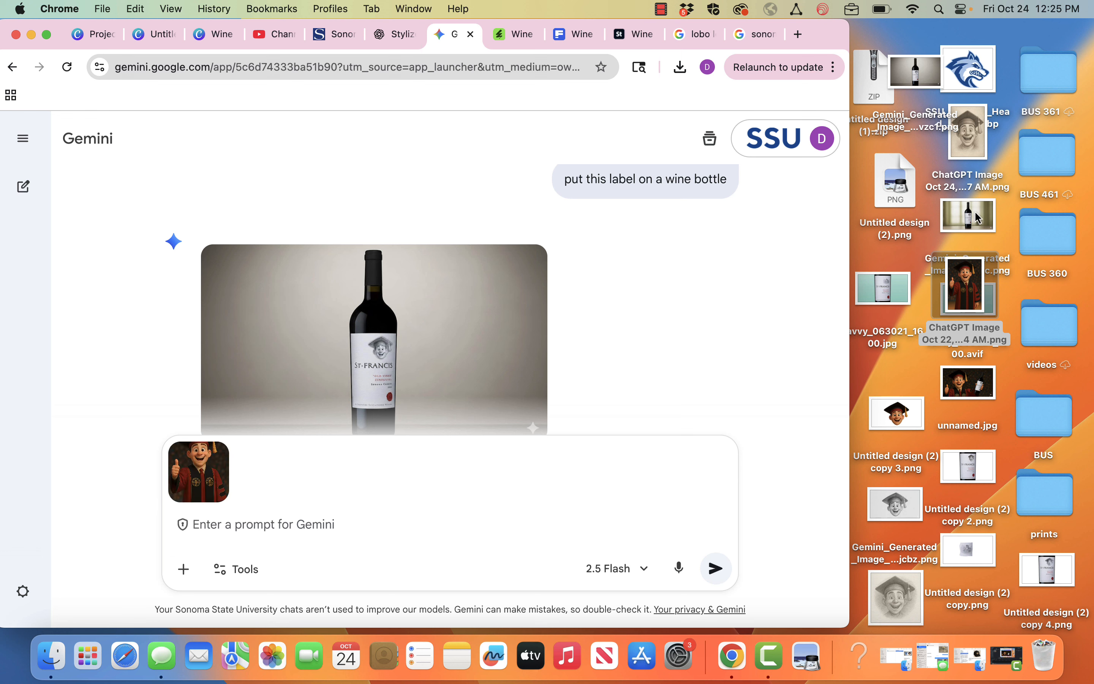
{"action": "left_click_drag", "start_coordinate": [922, 66], "coordinate": [350, 466]}
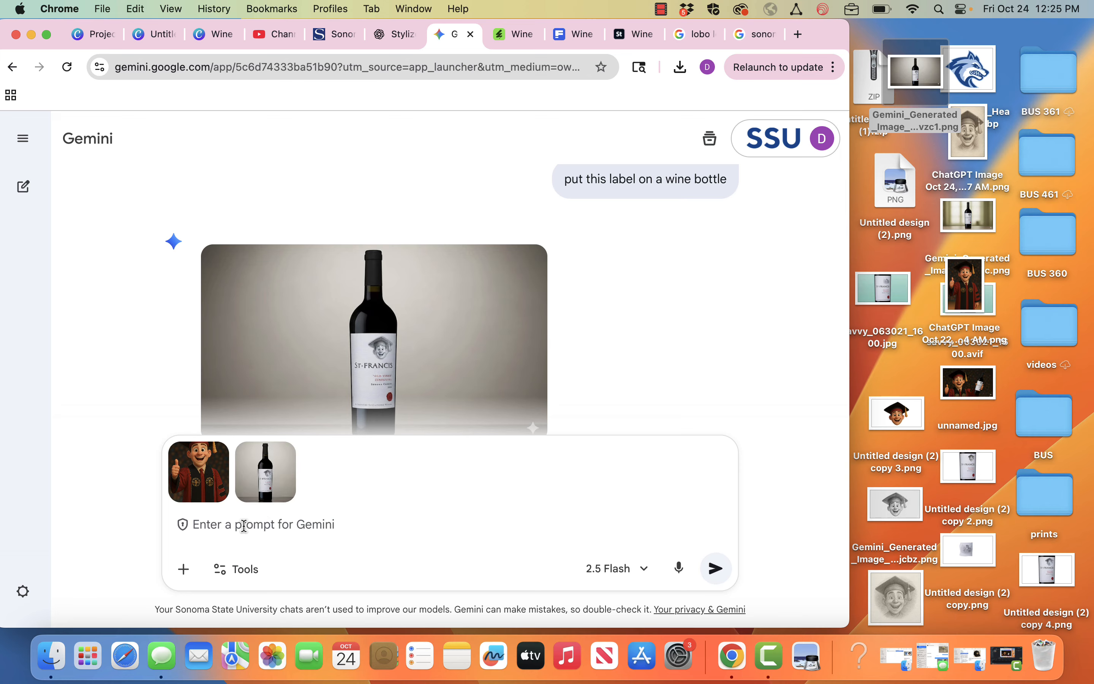
{"action": "left_click", "coordinate": [243, 525]}
{"action": "type", "text": "put the wine boddle in "}
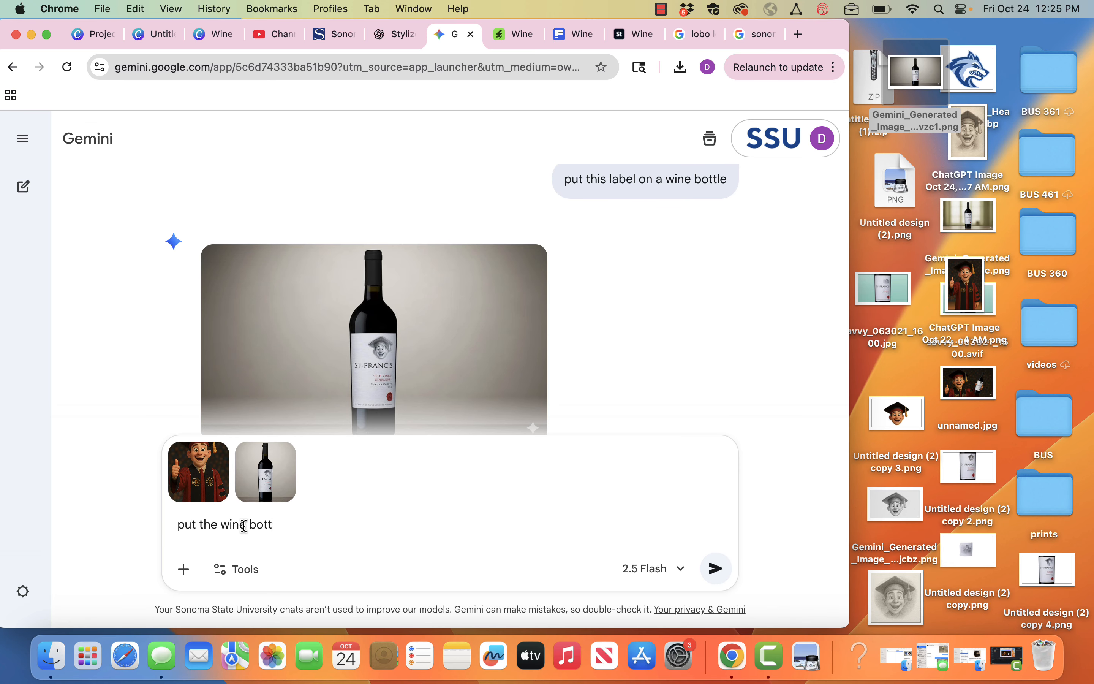
{"action": "type", "text": "in th"}
{"action": "type", "text": "the character"}
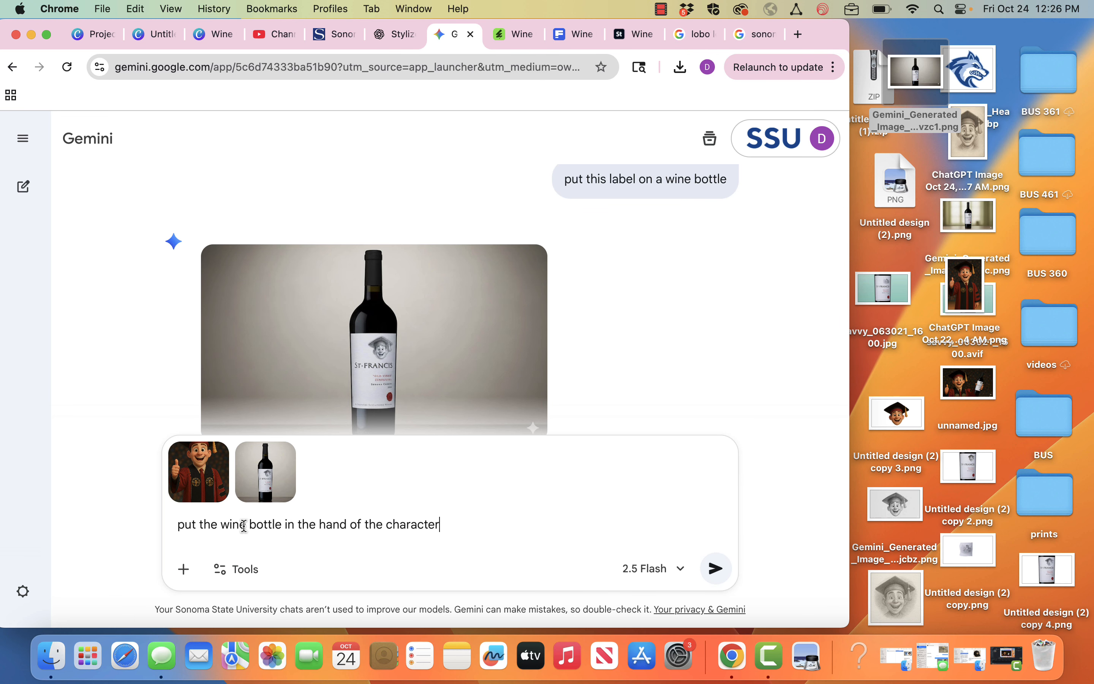
{"action": "key", "text": "Return"}
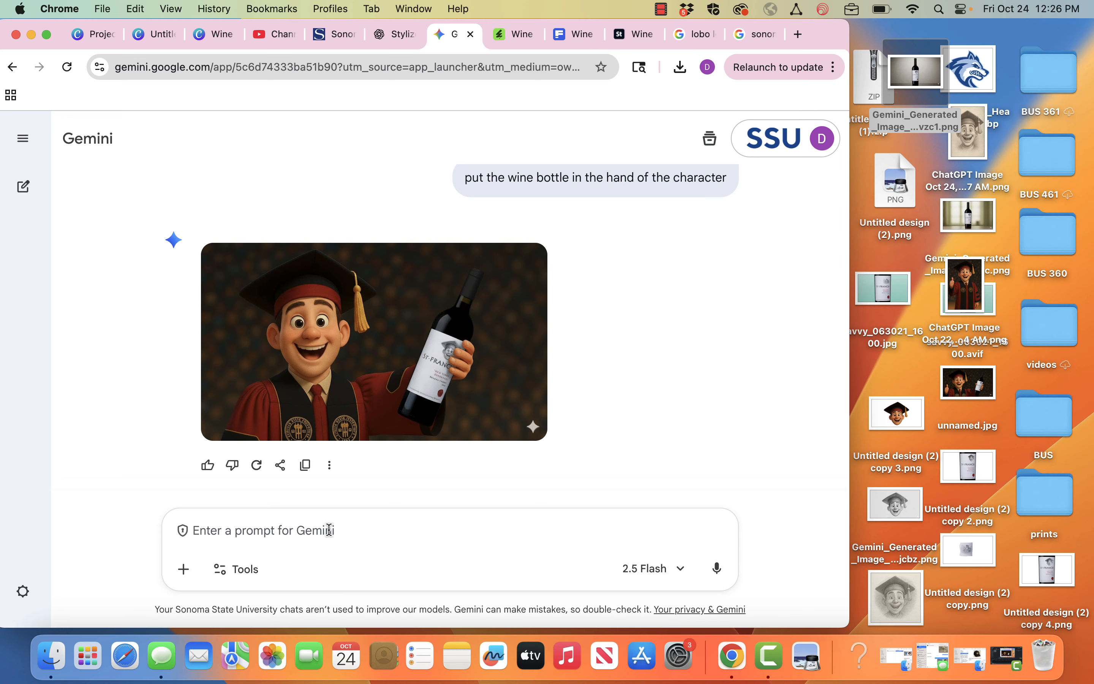
Send Gemini the follow-up prompt "change the text "st. francis" to "DrHoro" camelcased".
{"action": "type", "text": "change the te"}
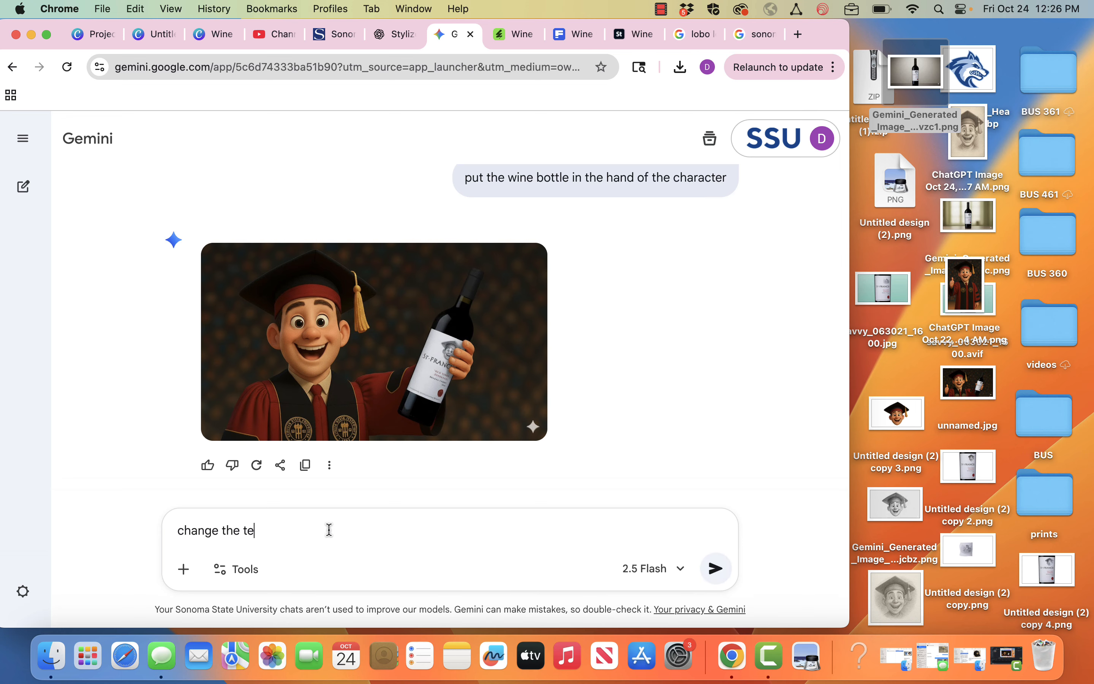
{"action": "type", "text": "xt \"st. francis to \"DrH"}
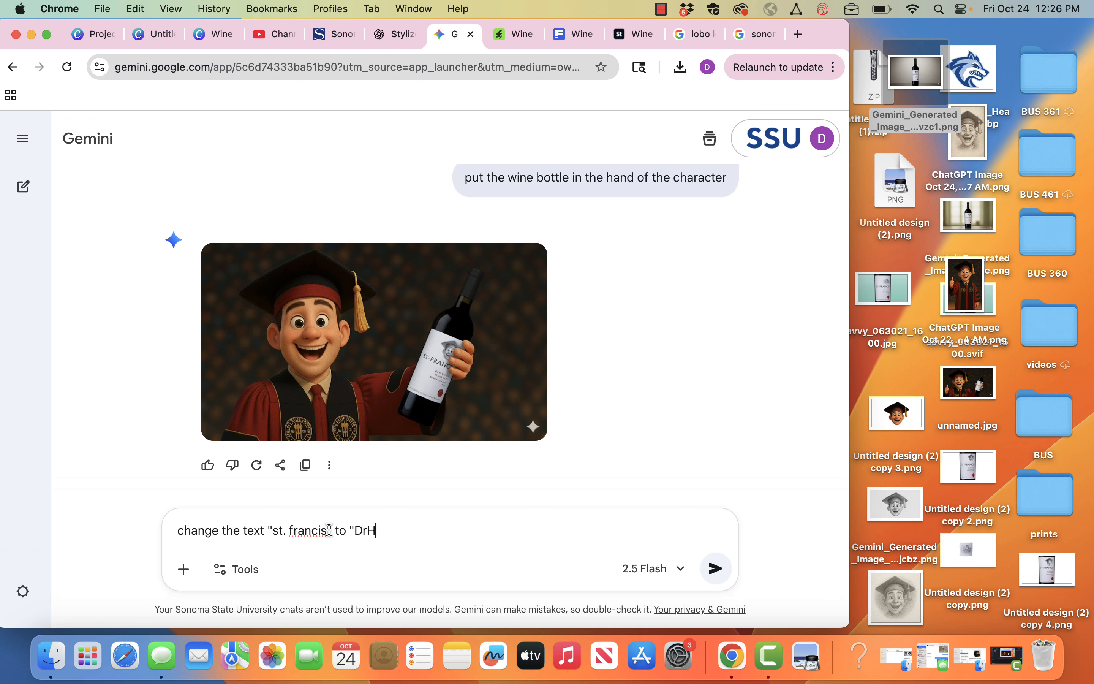
{"action": "type", "text": "\" to \"DrHoro\" camelcased"}
{"action": "key", "text": "Return"}
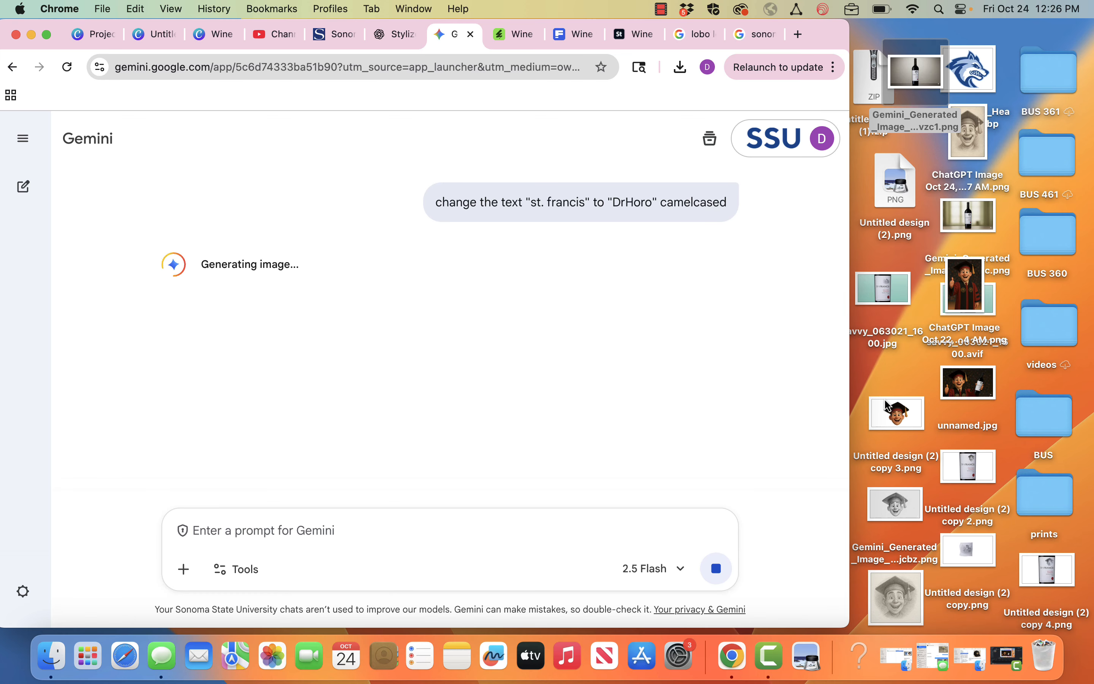
Compare the label and pose in the desktop's unnamed.jpg with an enlarged view of Gemini's newly generated image.
{"action": "double_click", "coordinate": [987, 390]}
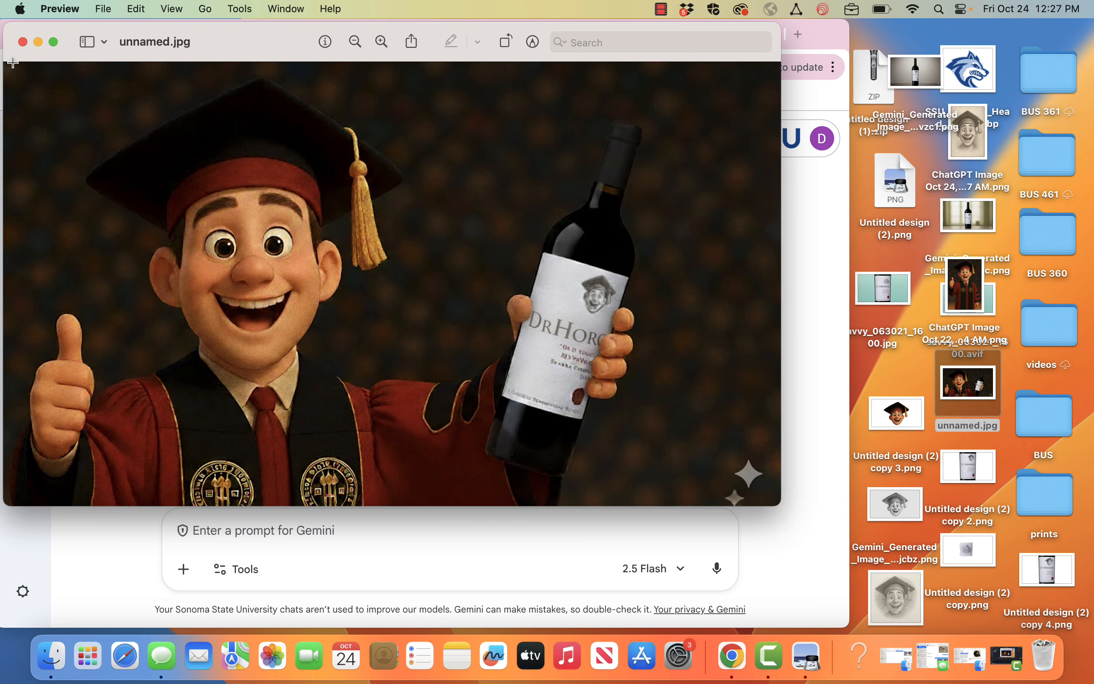
{"action": "left_click", "coordinate": [22, 42]}
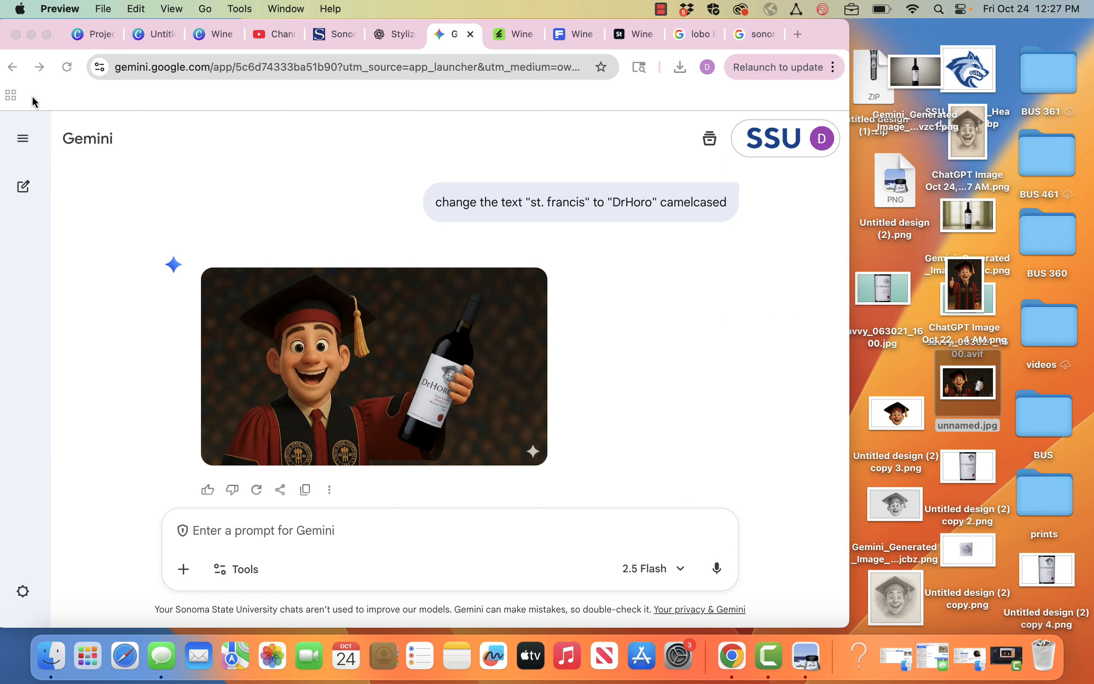
{"action": "left_click", "coordinate": [463, 382]}
{"action": "left_click", "coordinate": [463, 382]}
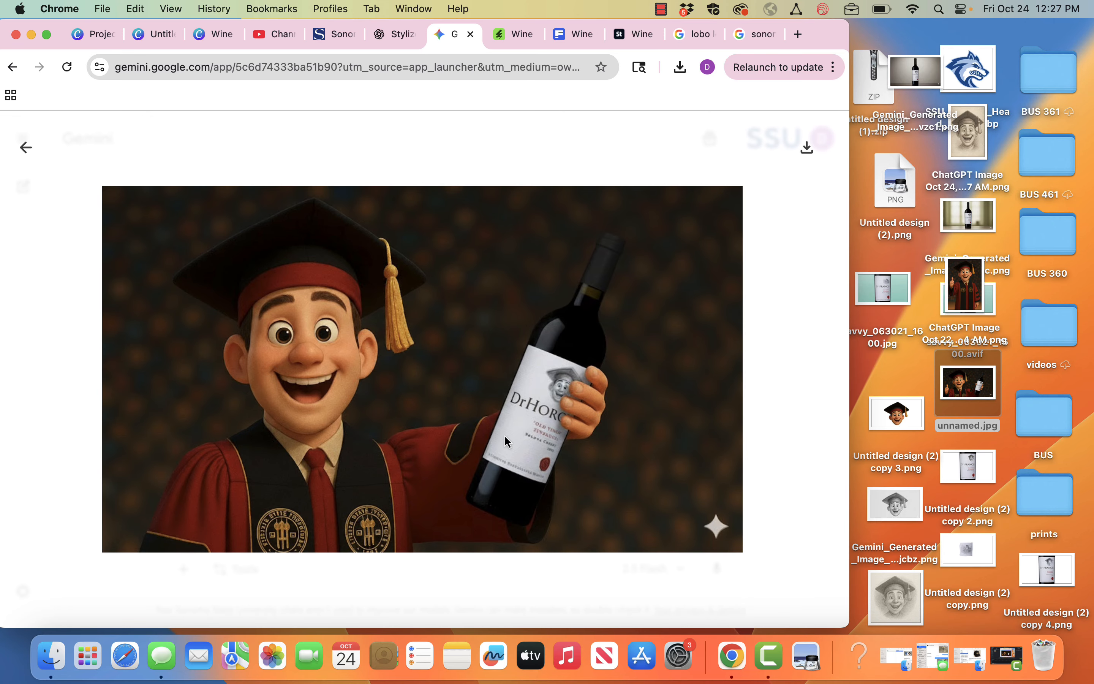
{"action": "left_click", "coordinate": [23, 148]}
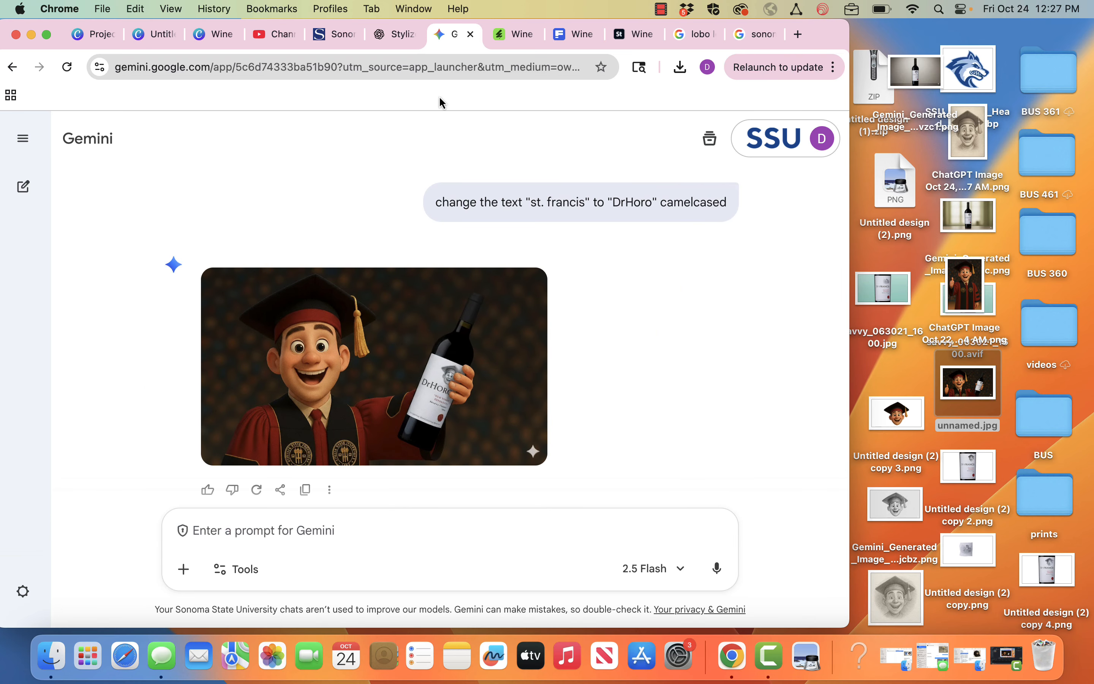
Review the wine bottle search results on GraphicRiver, Freepik and Adobe Stock as mockup sources.
{"action": "left_click", "coordinate": [518, 37]}
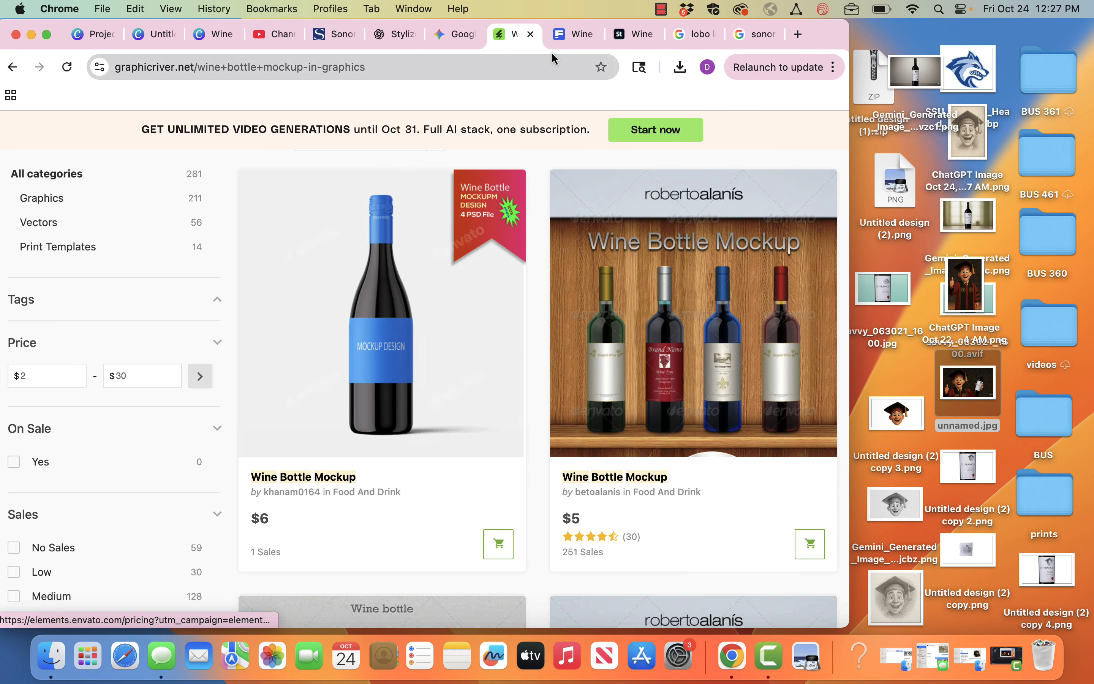
{"action": "left_click", "coordinate": [573, 34]}
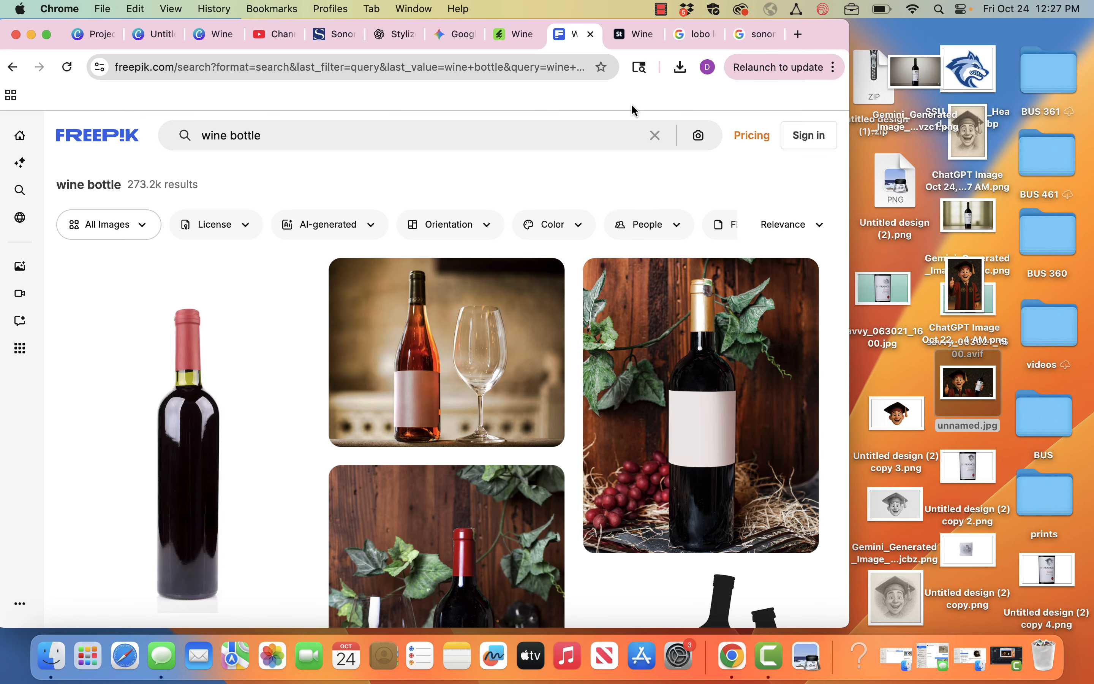
{"action": "left_click", "coordinate": [639, 36]}
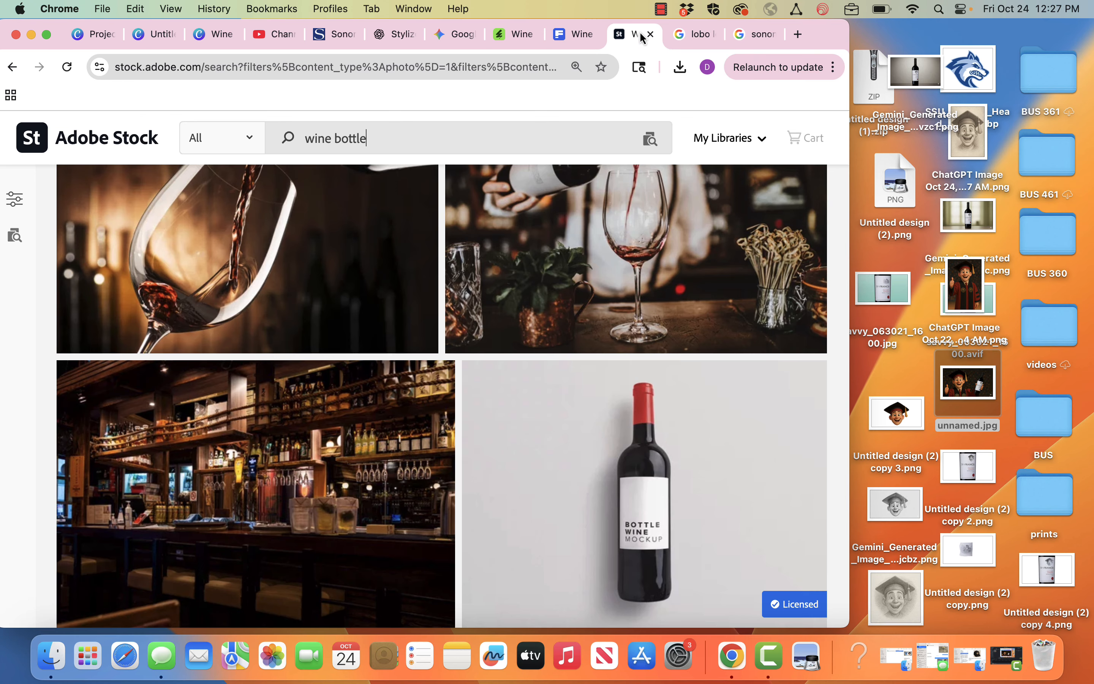
{"action": "scroll", "coordinate": [587, 499], "scroll_direction": "down", "scroll_amount": 3}
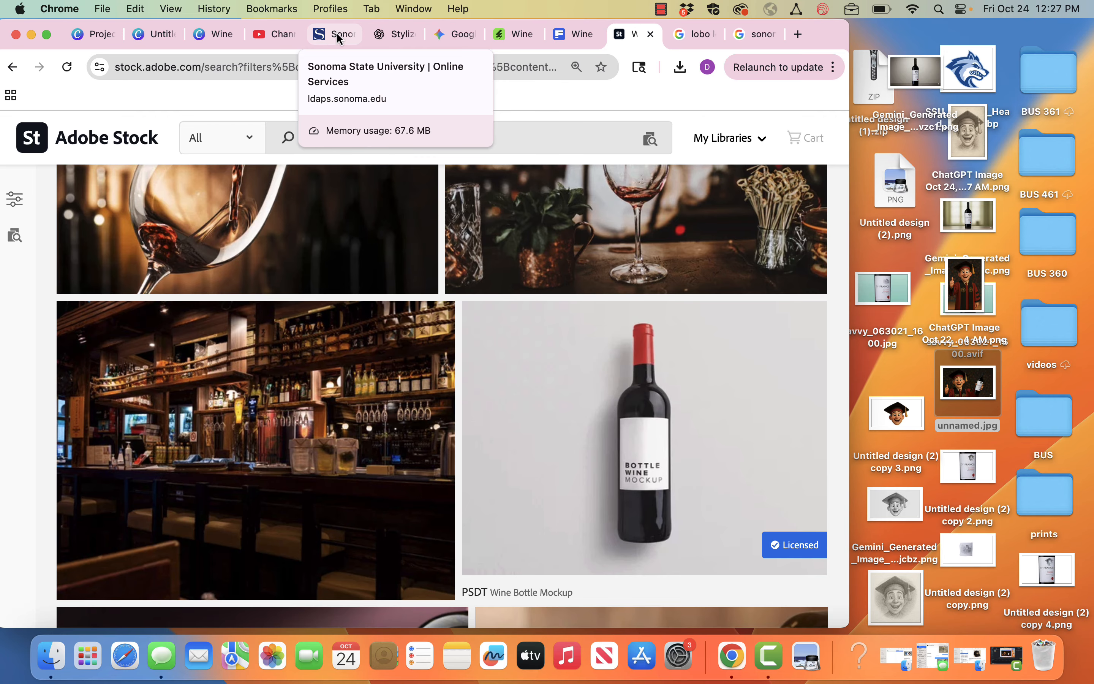
Switch to the Canva wine label design, add a page after page 6, and paste a copy of page 6's graduate-with-bottle picture onto it.
{"action": "left_click", "coordinate": [207, 36]}
{"action": "scroll", "coordinate": [240, 391], "scroll_direction": "down", "scroll_amount": 15}
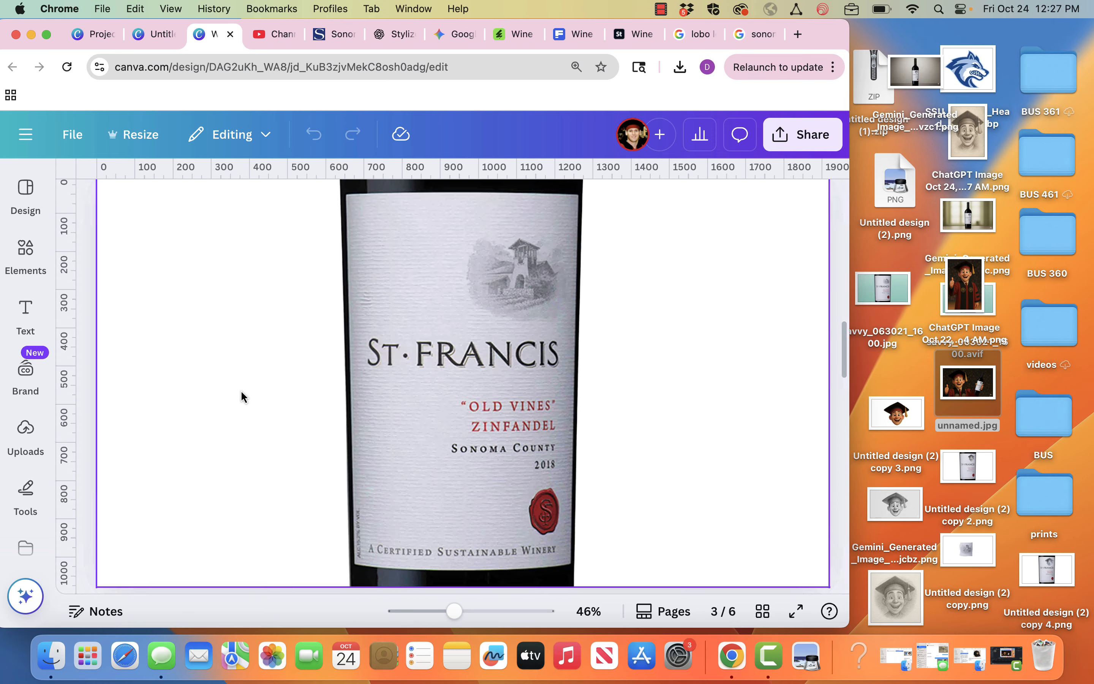
{"action": "scroll", "coordinate": [241, 392], "scroll_direction": "down", "scroll_amount": 20}
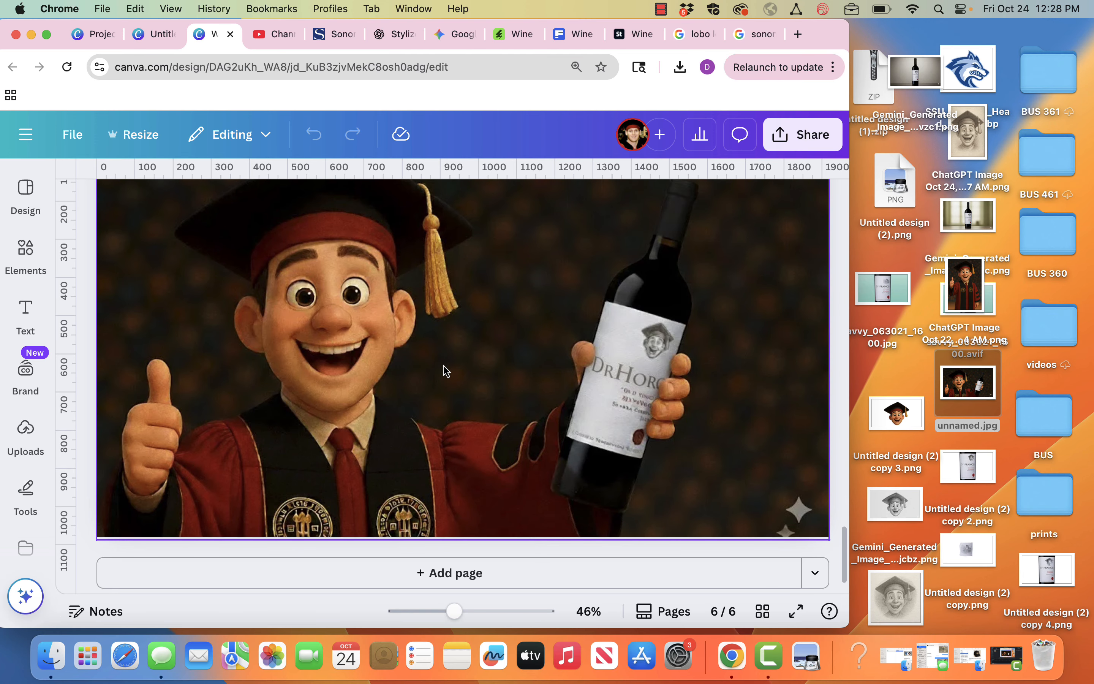
{"action": "left_click", "coordinate": [439, 570]}
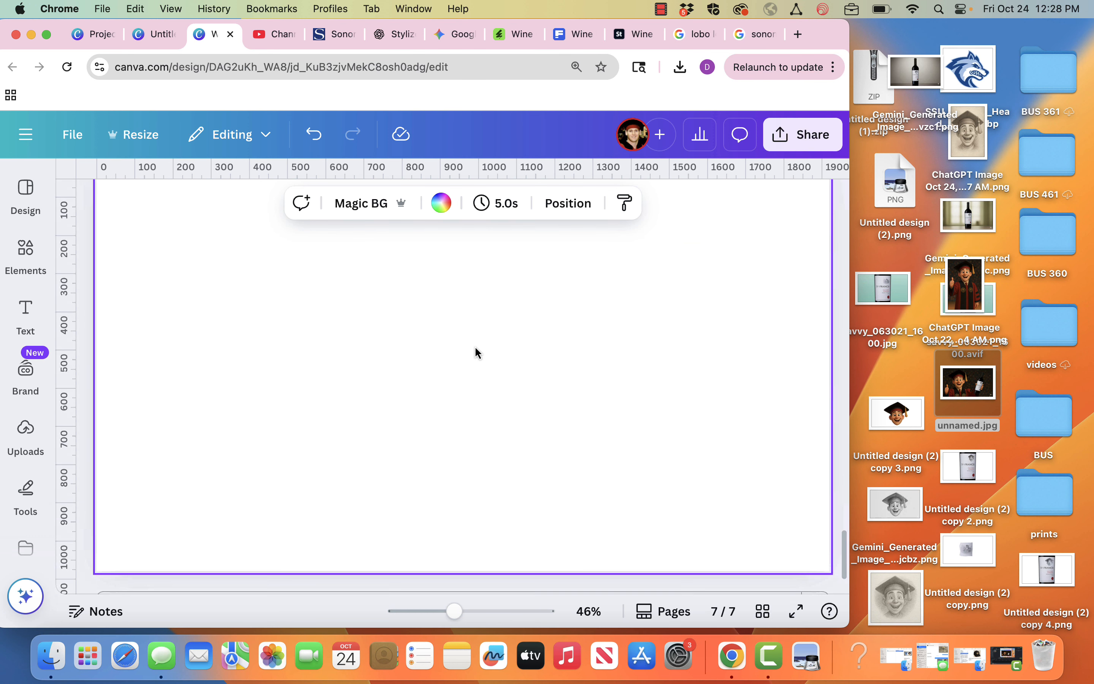
{"action": "scroll", "coordinate": [477, 352], "scroll_direction": "up", "scroll_amount": 8}
{"action": "left_click", "coordinate": [511, 342]}
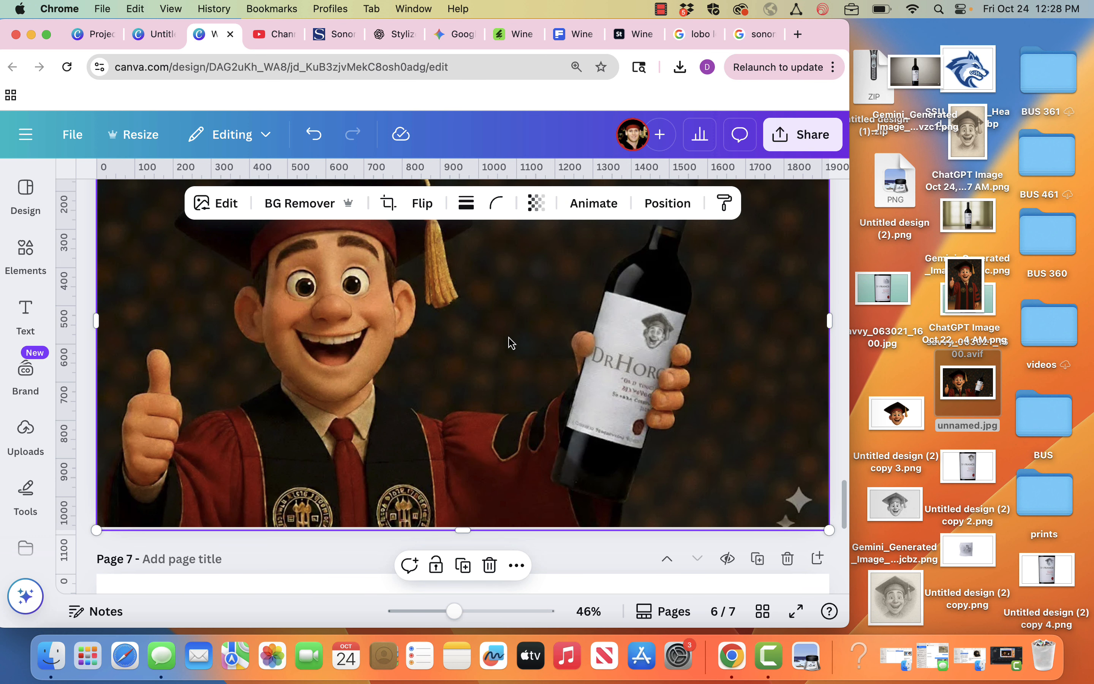
{"action": "scroll", "coordinate": [518, 503], "scroll_direction": "down", "scroll_amount": 4}
{"action": "left_click", "coordinate": [516, 498]}
{"action": "key", "text": "super+v"}
{"action": "scroll", "coordinate": [566, 334], "scroll_direction": "down", "scroll_amount": 4}
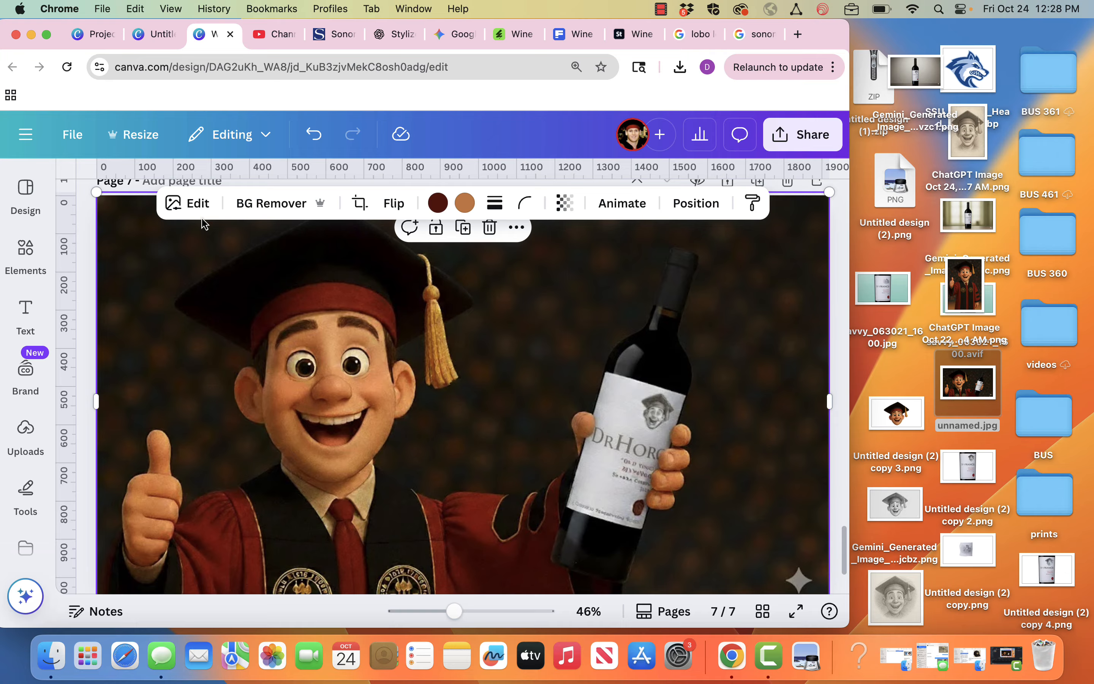
Remove the background from page 7's graduate picture, shrink it to about three quarters of the page width, and move it toward the page's centre.
{"action": "left_click", "coordinate": [259, 205]}
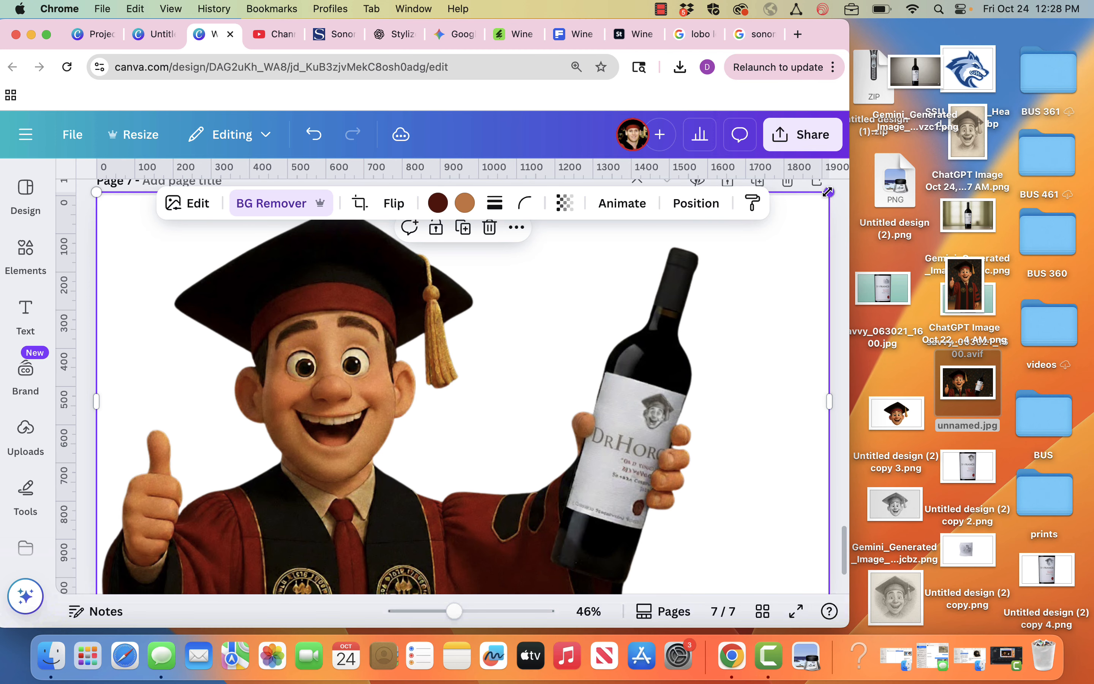
{"action": "left_click_drag", "start_coordinate": [829, 195], "coordinate": [632, 330]}
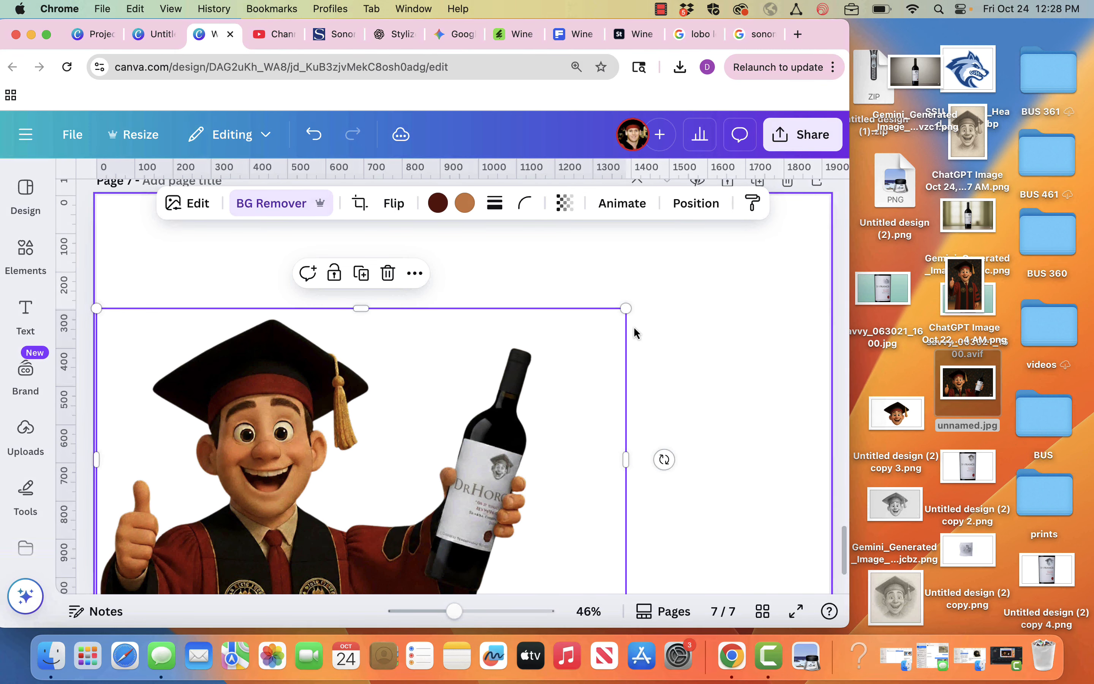
{"action": "left_click_drag", "start_coordinate": [435, 418], "coordinate": [551, 405]}
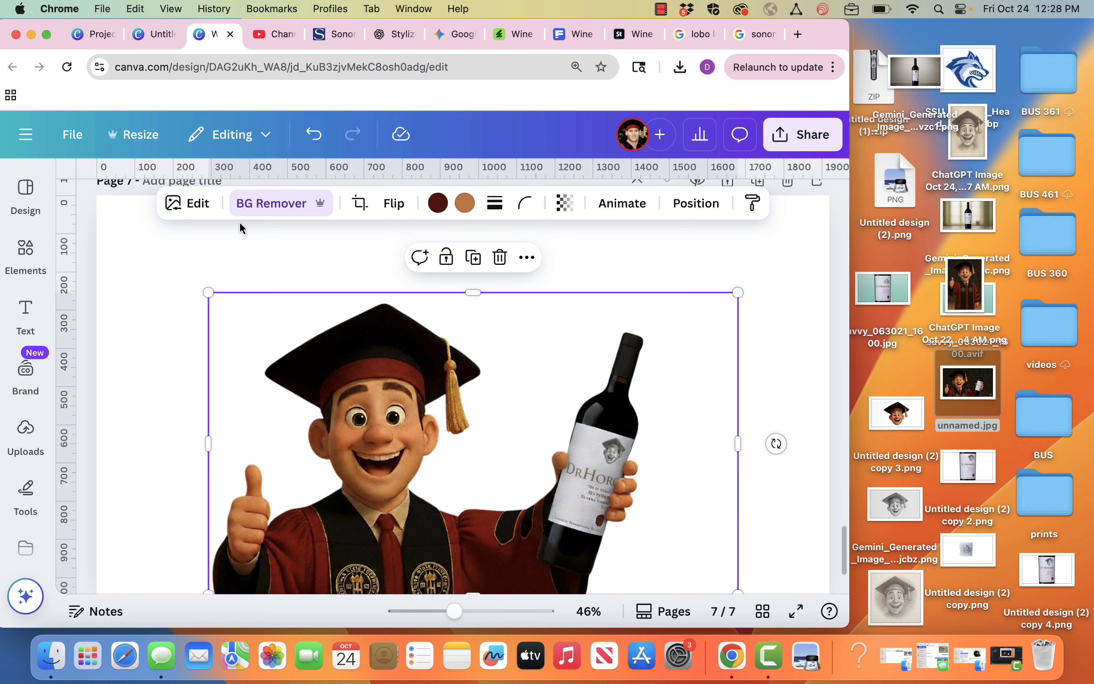
Set the brightness of page 7's graduate picture to 35 and move it down to the page's lower edge.
{"action": "left_click", "coordinate": [197, 207]}
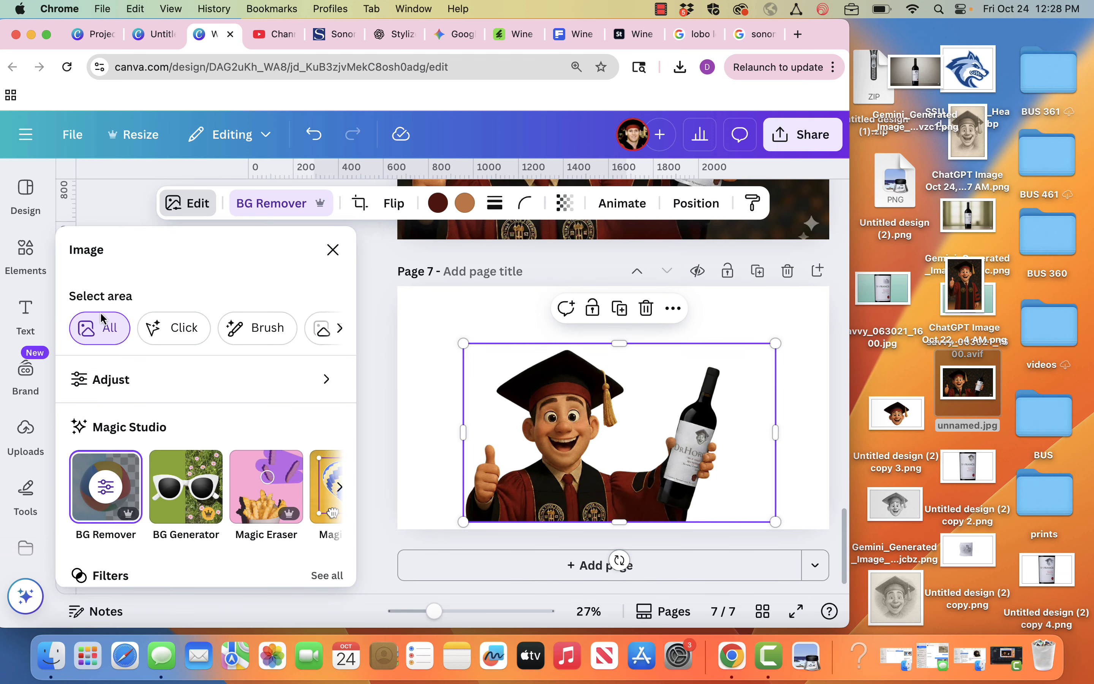
{"action": "left_click", "coordinate": [107, 382]}
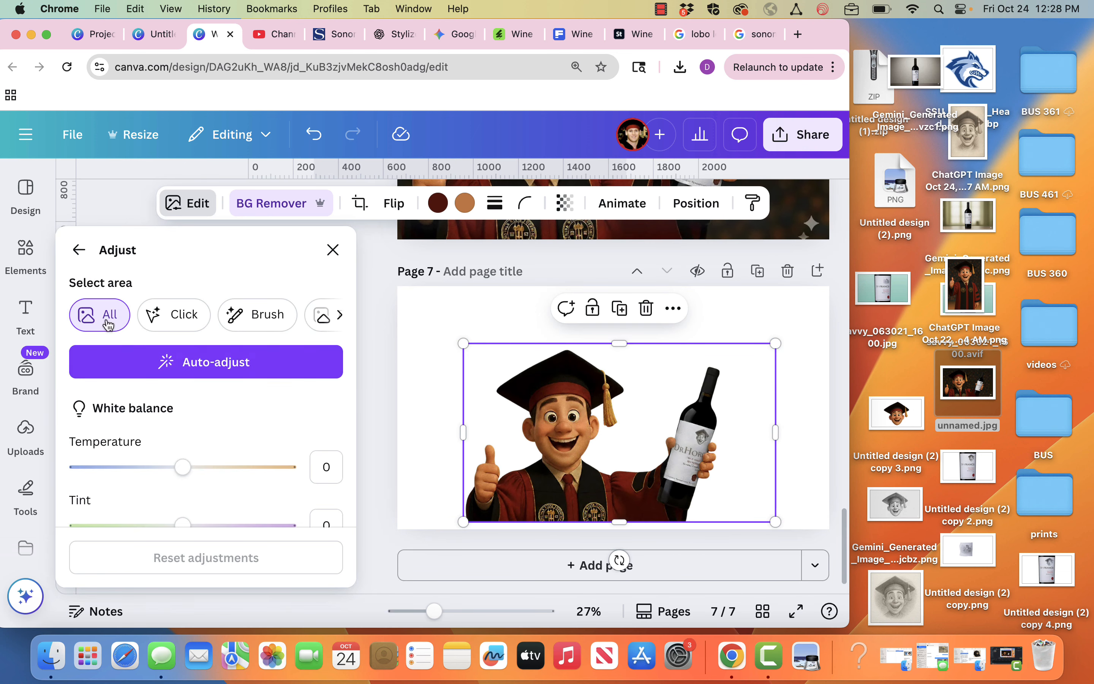
{"action": "scroll", "coordinate": [159, 486], "scroll_direction": "down", "scroll_amount": 5}
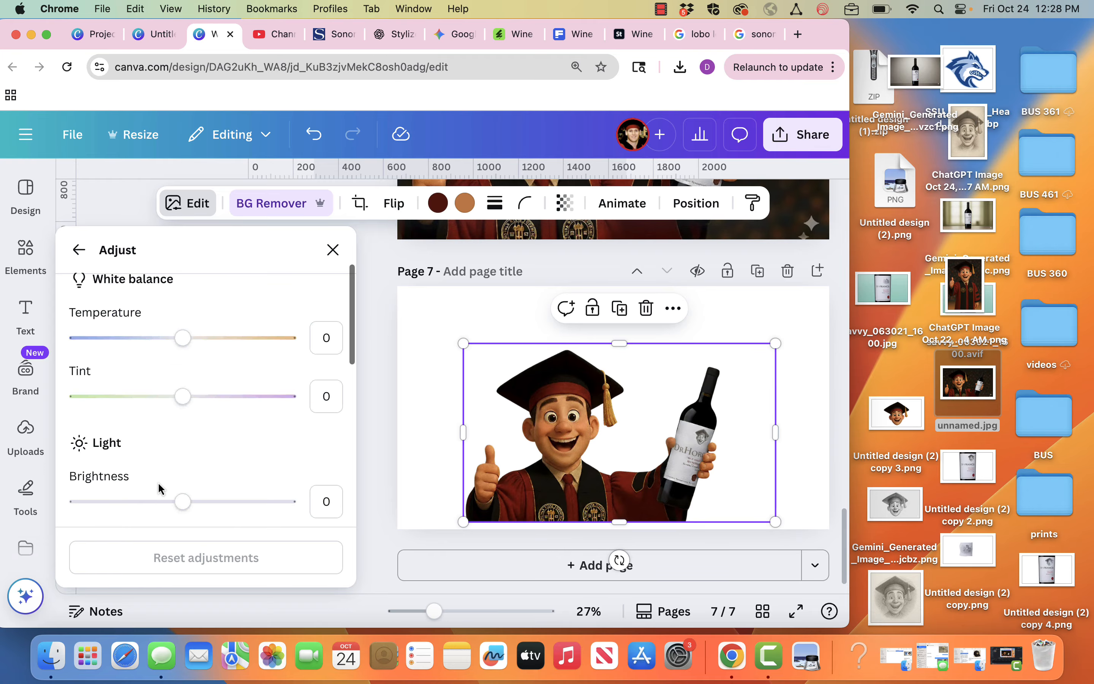
{"action": "left_click_drag", "start_coordinate": [183, 455], "coordinate": [221, 460]}
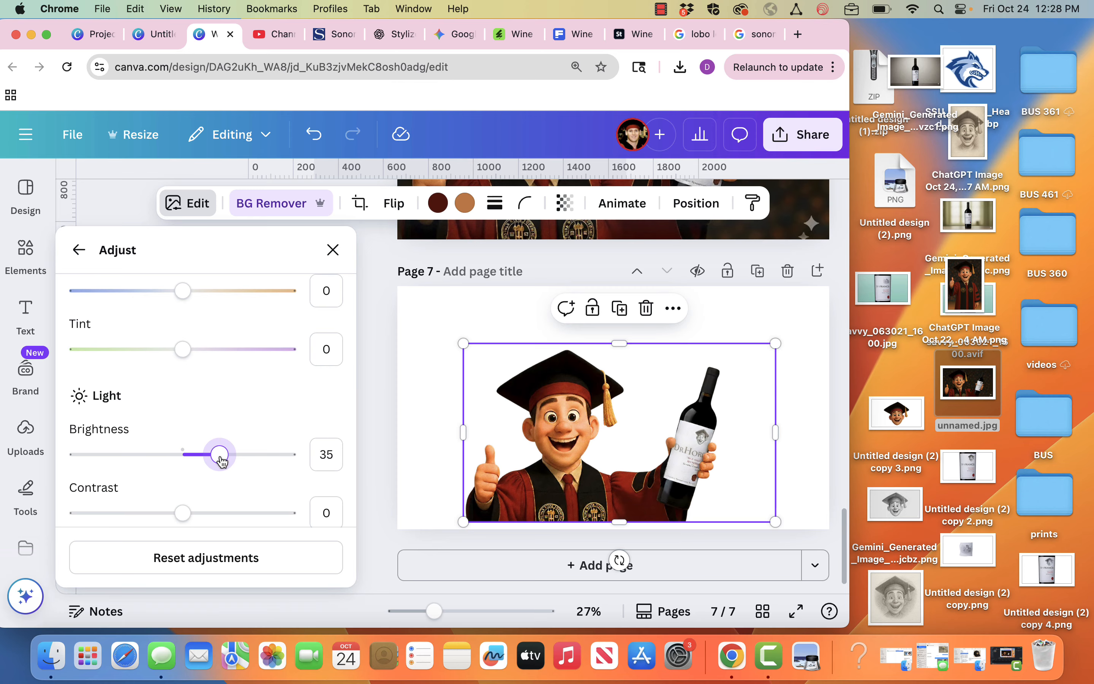
{"action": "mouse_move", "coordinate": [591, 423]}
{"action": "left_mouse_down"}
{"action": "mouse_move", "coordinate": [606, 427]}
{"action": "mouse_move", "coordinate": [584, 435]}
{"action": "mouse_move", "coordinate": [585, 426]}
{"action": "left_mouse_up"}
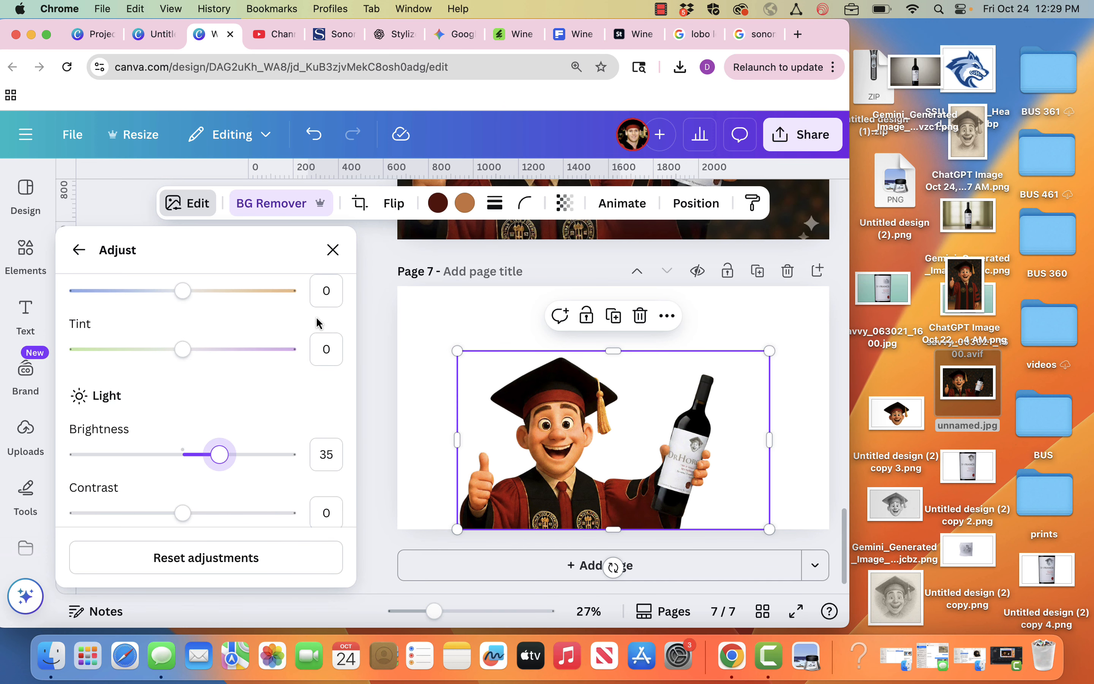
{"action": "left_click", "coordinate": [333, 250]}
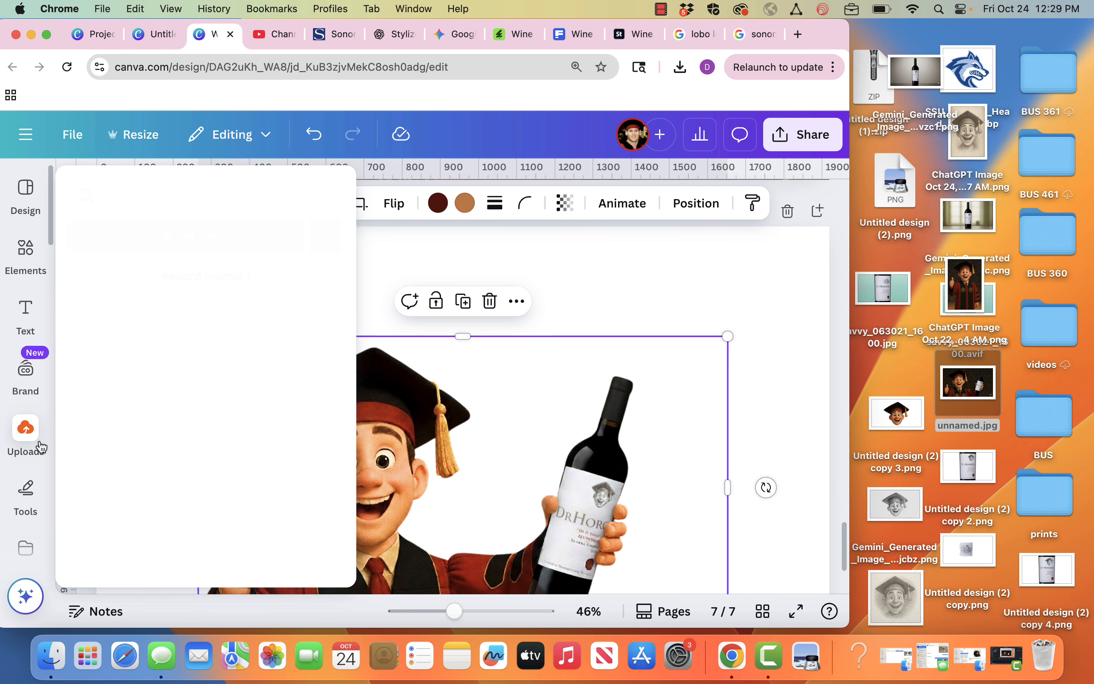
Open the Text Studio Maker app from the text styling apps and choose its Yellow White 3D effect.
{"action": "scroll", "coordinate": [38, 448], "scroll_direction": "down", "scroll_amount": 2}
{"action": "scroll", "coordinate": [31, 452], "scroll_direction": "down", "scroll_amount": 3}
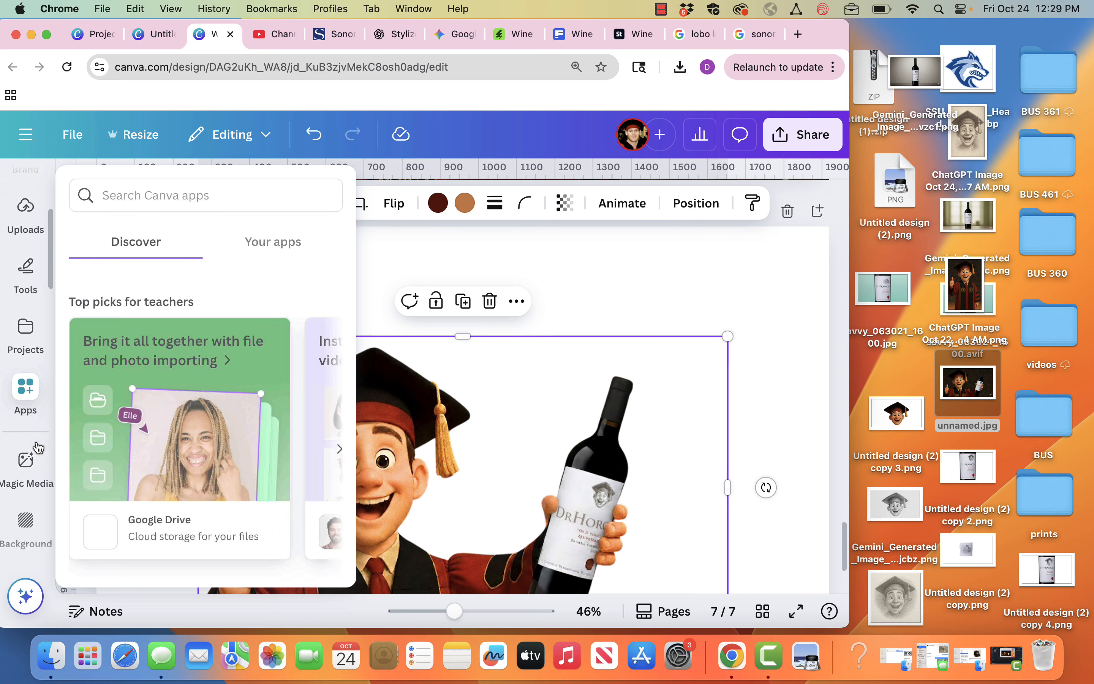
{"action": "left_click", "coordinate": [25, 373]}
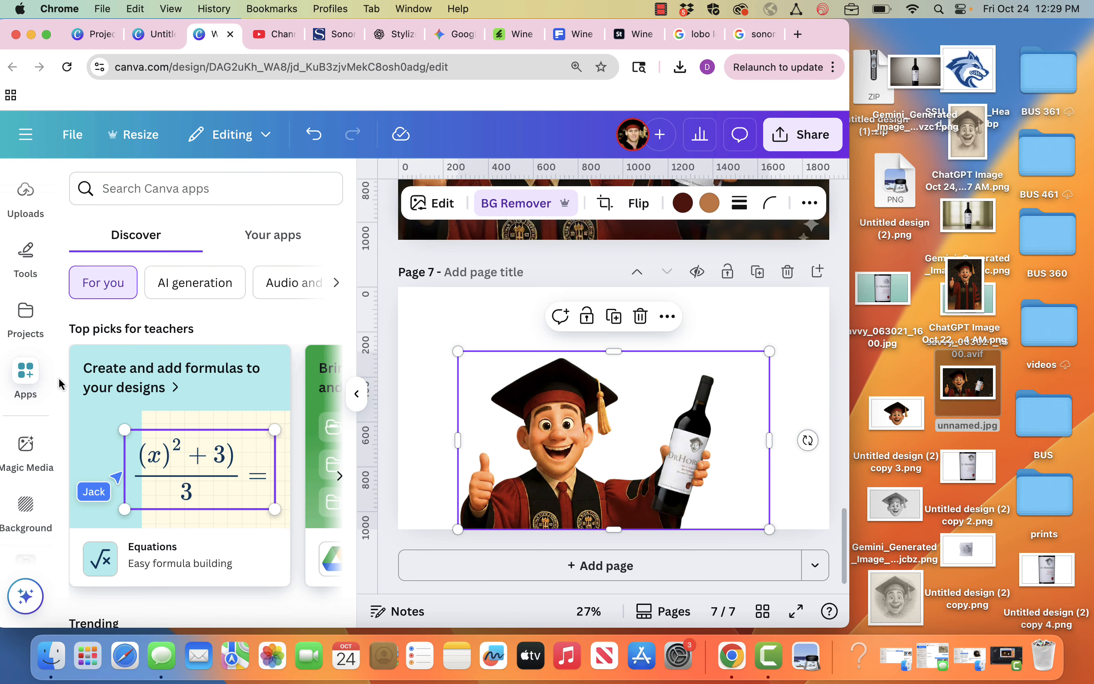
{"action": "left_click", "coordinate": [336, 283]}
{"action": "left_click", "coordinate": [336, 282]}
{"action": "left_click", "coordinate": [272, 282]}
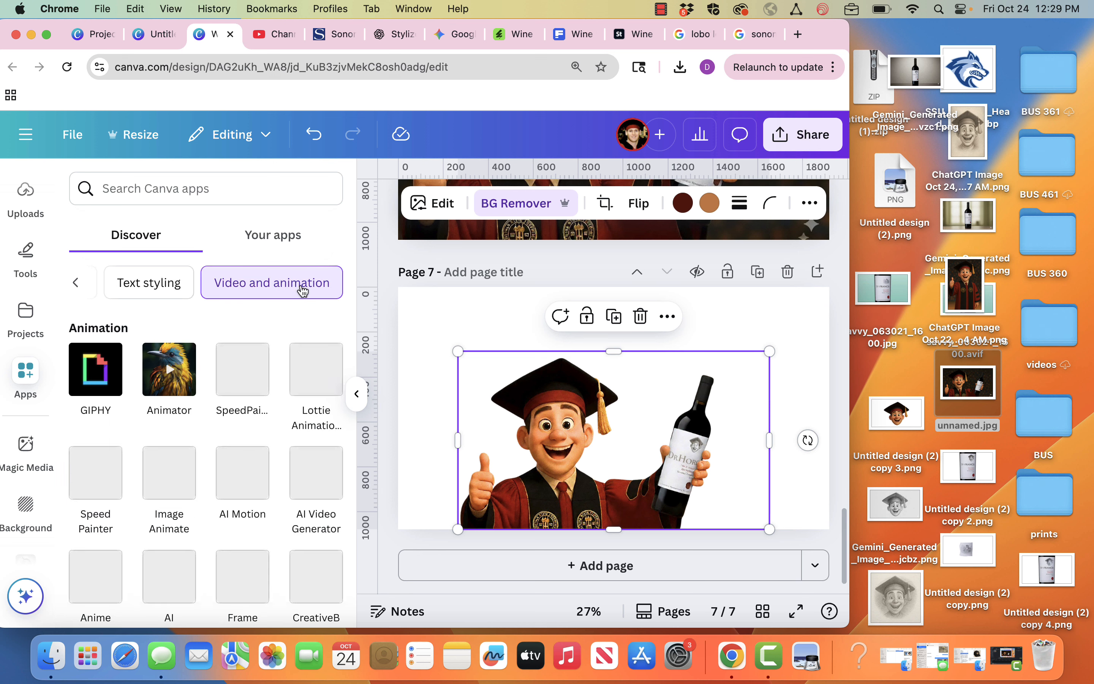
{"action": "left_click", "coordinate": [156, 285]}
{"action": "scroll", "coordinate": [316, 570], "scroll_direction": "down", "scroll_amount": 2}
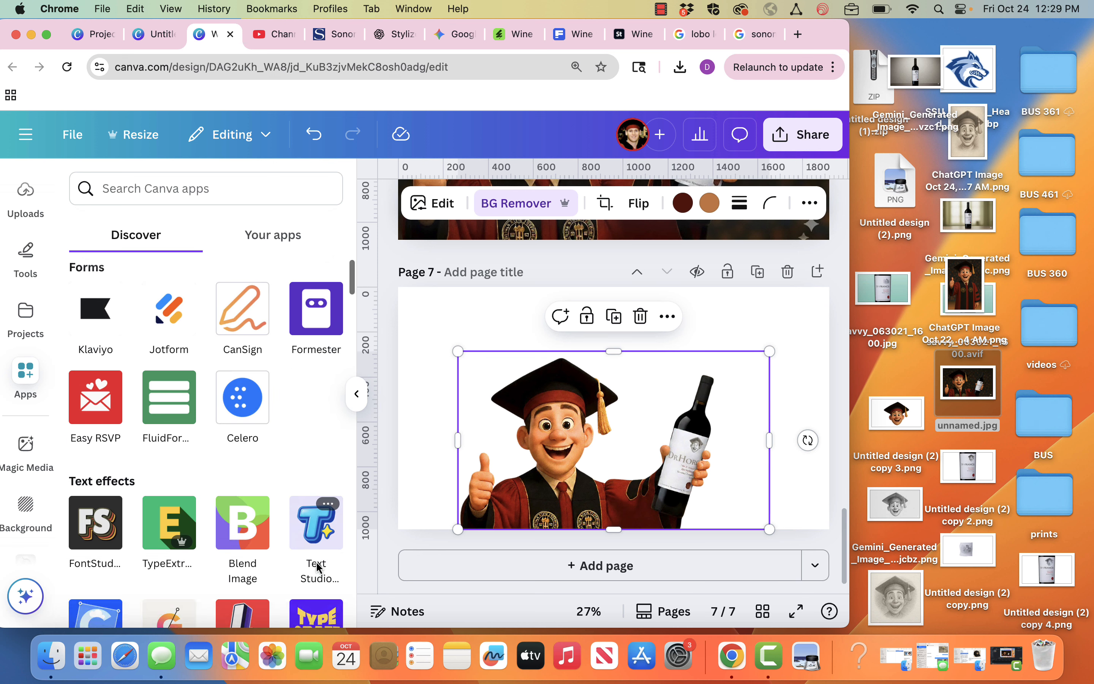
{"action": "left_click", "coordinate": [315, 528]}
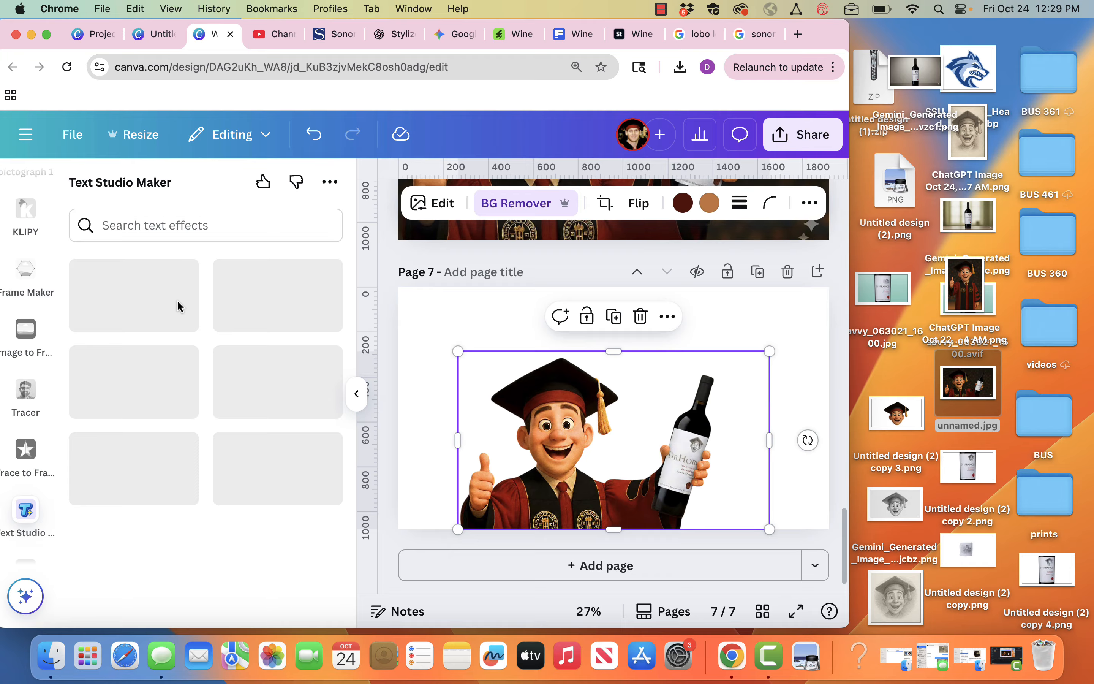
{"action": "left_click", "coordinate": [254, 301]}
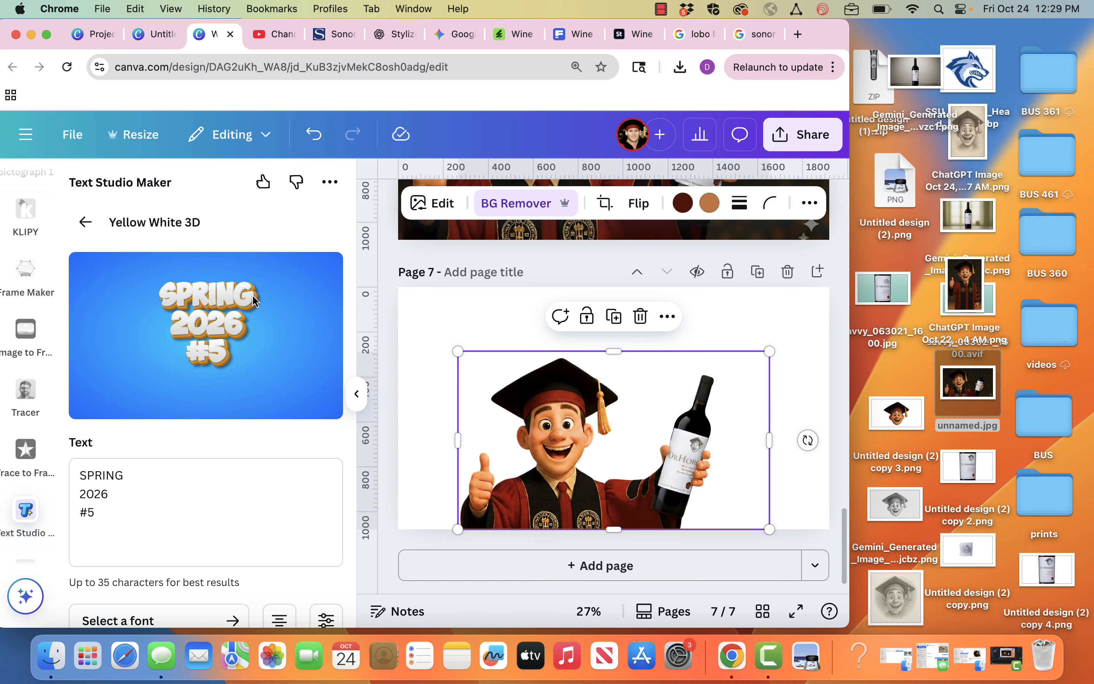
Change the 3D effect's text to "SPRING 2026 #6" on a single line.
{"action": "left_click", "coordinate": [108, 506]}
{"action": "key", "text": "BackSpace"}
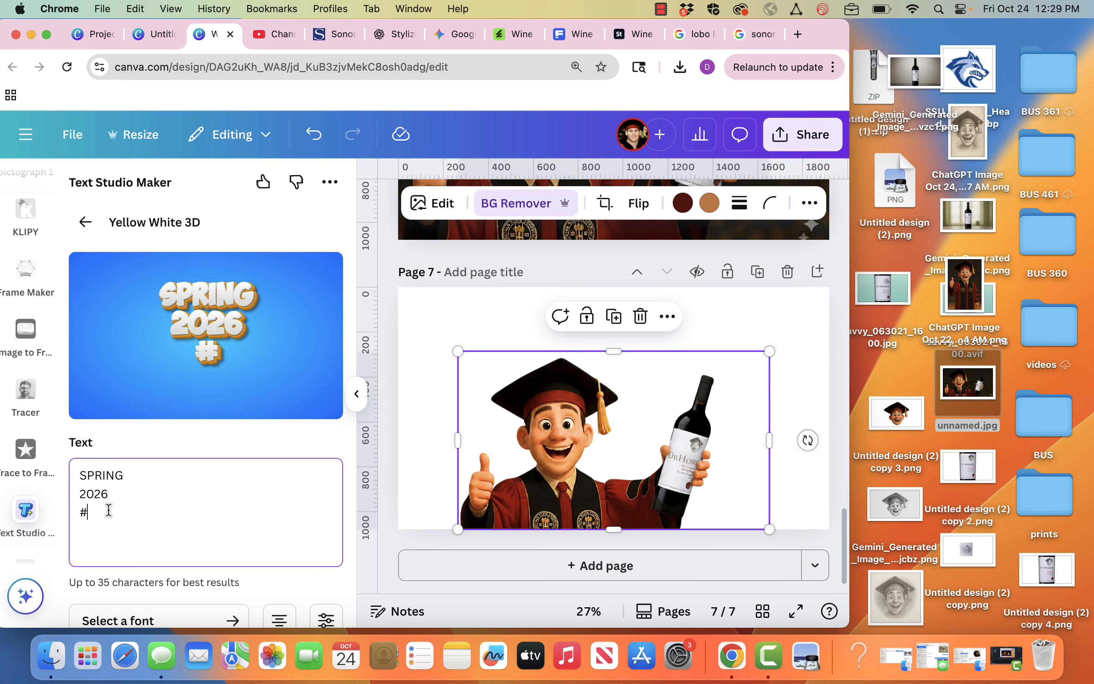
{"action": "key", "text": "BackSpace"}
{"action": "key", "text": "BackSpace"}
{"action": "left_click", "coordinate": [78, 489]}
{"action": "key", "text": "BackSpace"}
{"action": "left_click", "coordinate": [177, 474]}
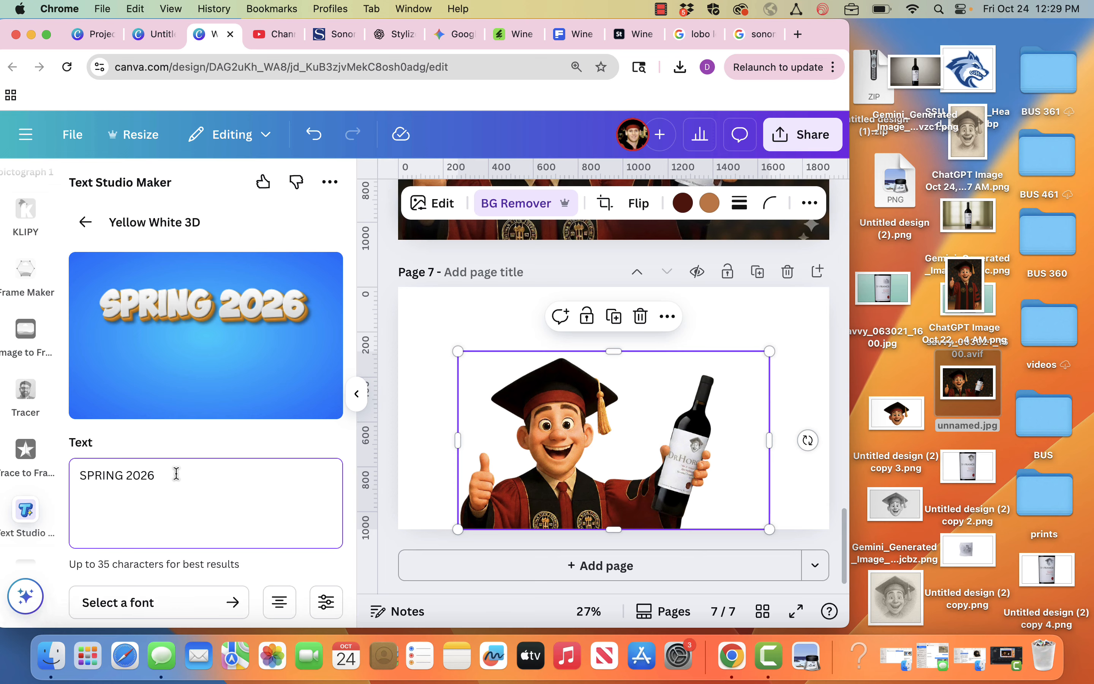
{"action": "type", "text": "#6"}
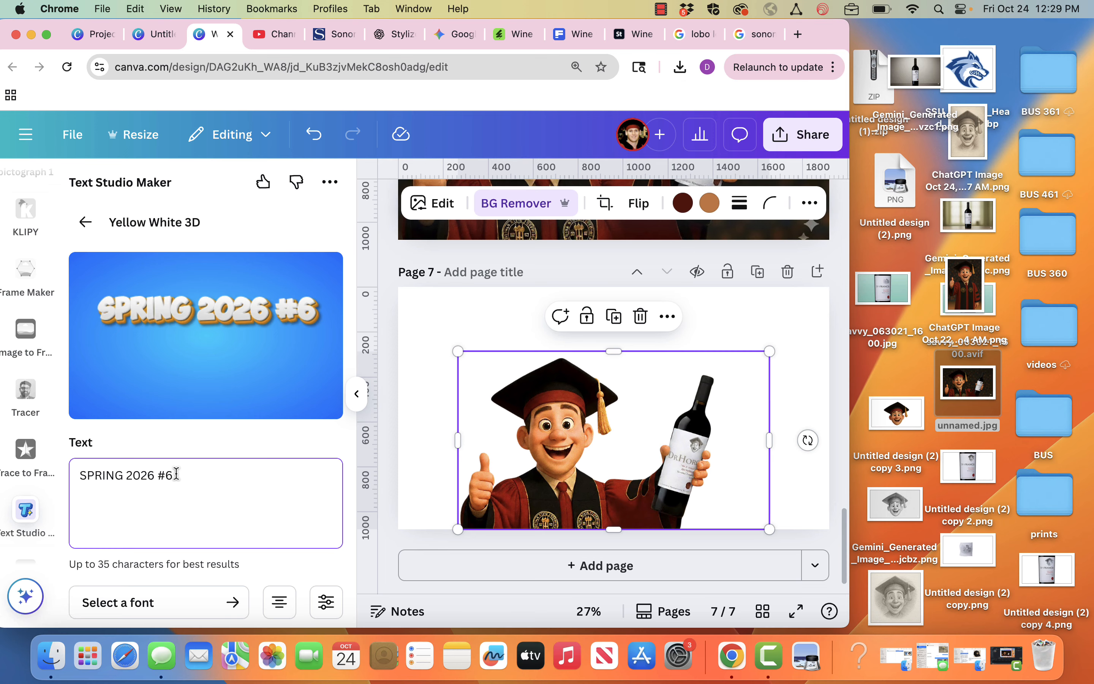
Search the effect's fonts for "college" and apply CollegiateBlackFLF Regular to the text.
{"action": "scroll", "coordinate": [219, 515], "scroll_direction": "down", "scroll_amount": 3}
{"action": "left_click", "coordinate": [222, 519]}
{"action": "left_click", "coordinate": [193, 264]}
{"action": "type", "text": "college"}
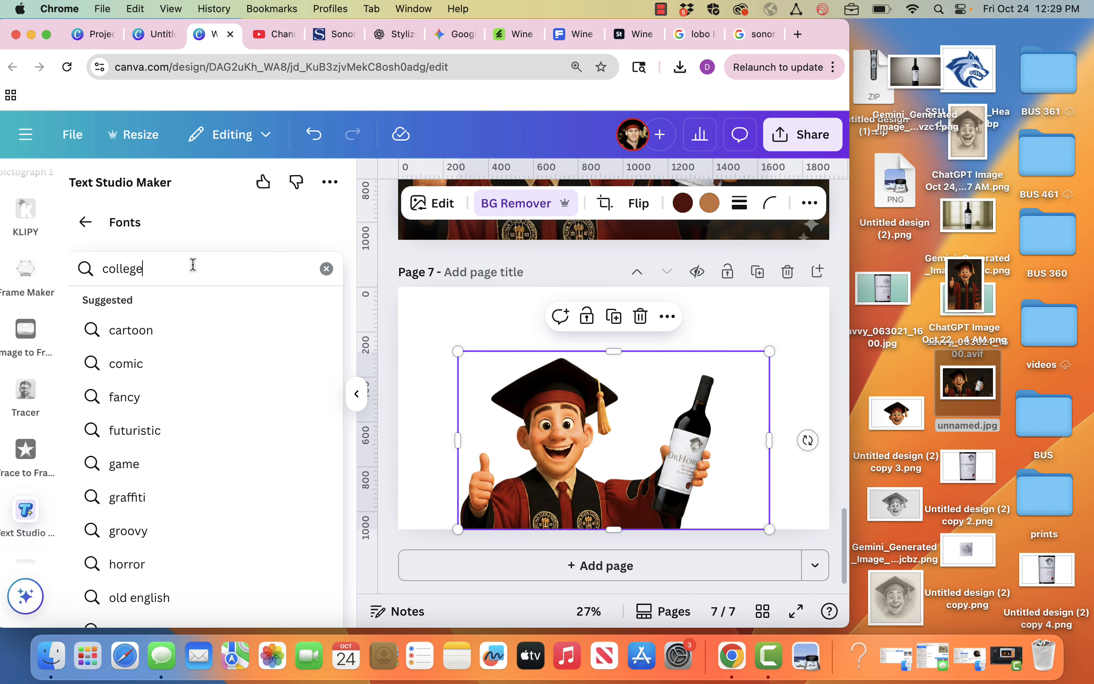
{"action": "key", "text": "Return"}
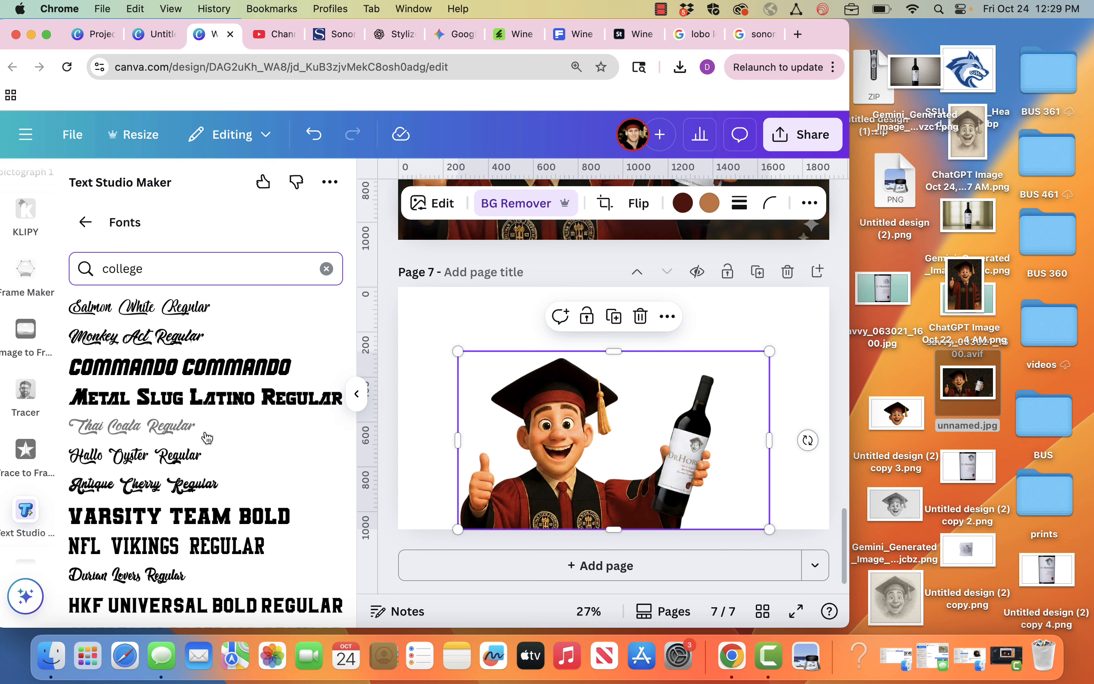
{"action": "scroll", "coordinate": [190, 452], "scroll_direction": "down", "scroll_amount": 3}
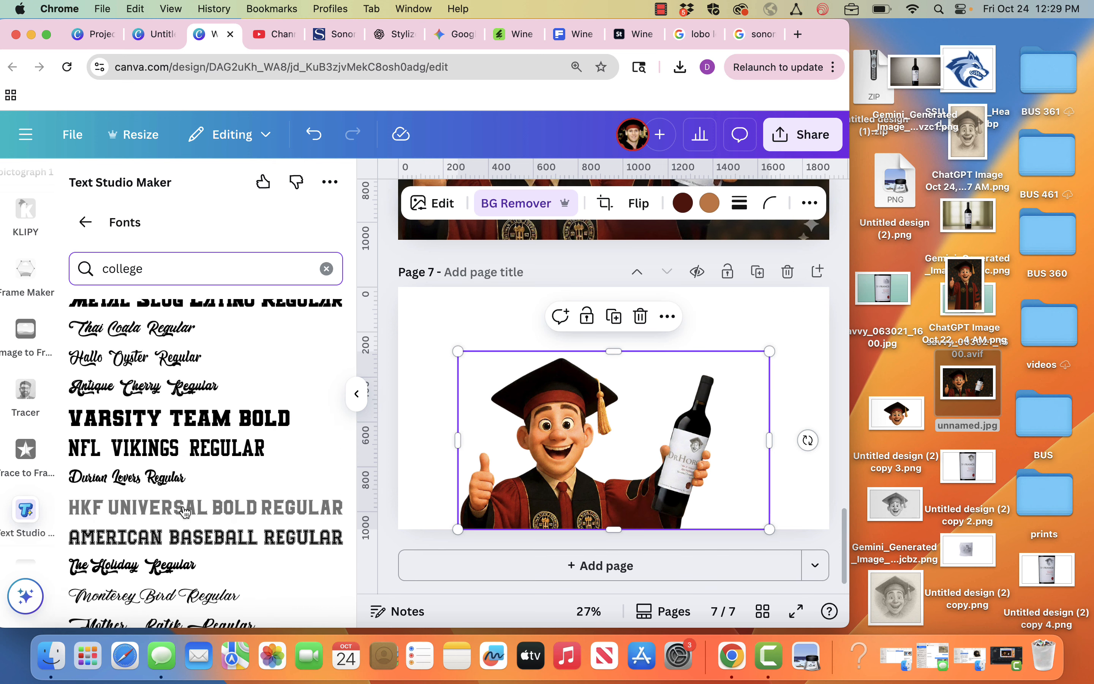
{"action": "scroll", "coordinate": [185, 452], "scroll_direction": "up", "scroll_amount": 2}
{"action": "scroll", "coordinate": [188, 452], "scroll_direction": "down", "scroll_amount": 5}
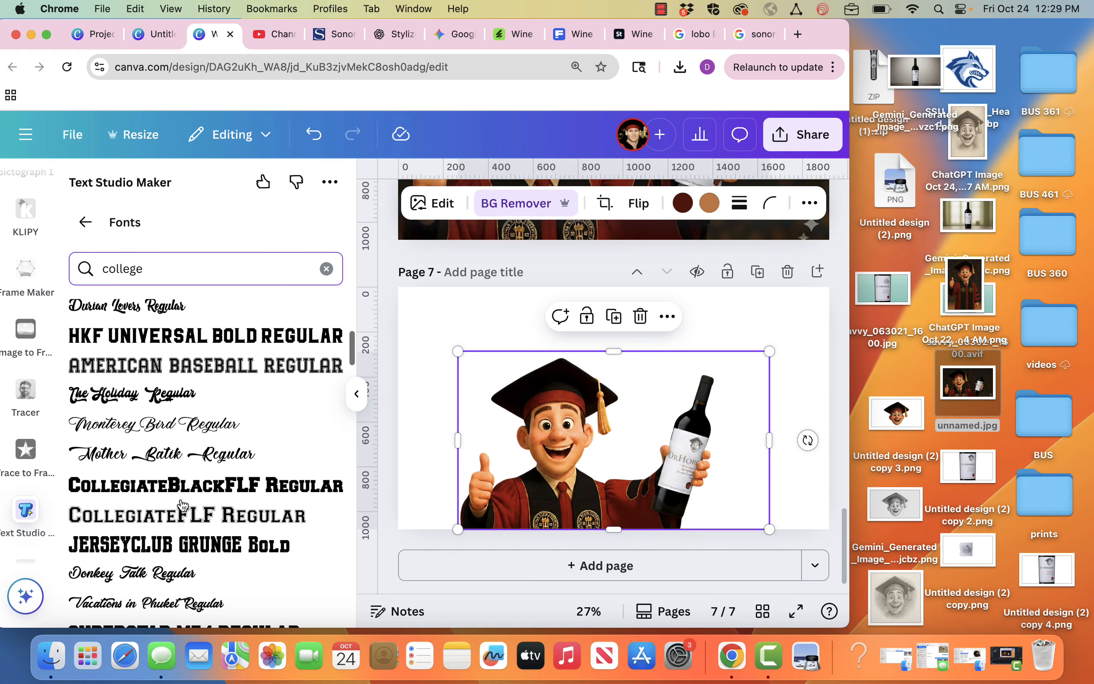
{"action": "left_click", "coordinate": [183, 497]}
Add the 3D title to page 7, place it above the graduate, and enlarge it to nearly the full page width.
{"action": "left_click", "coordinate": [257, 584]}
{"action": "left_click_drag", "start_coordinate": [596, 403], "coordinate": [550, 338]}
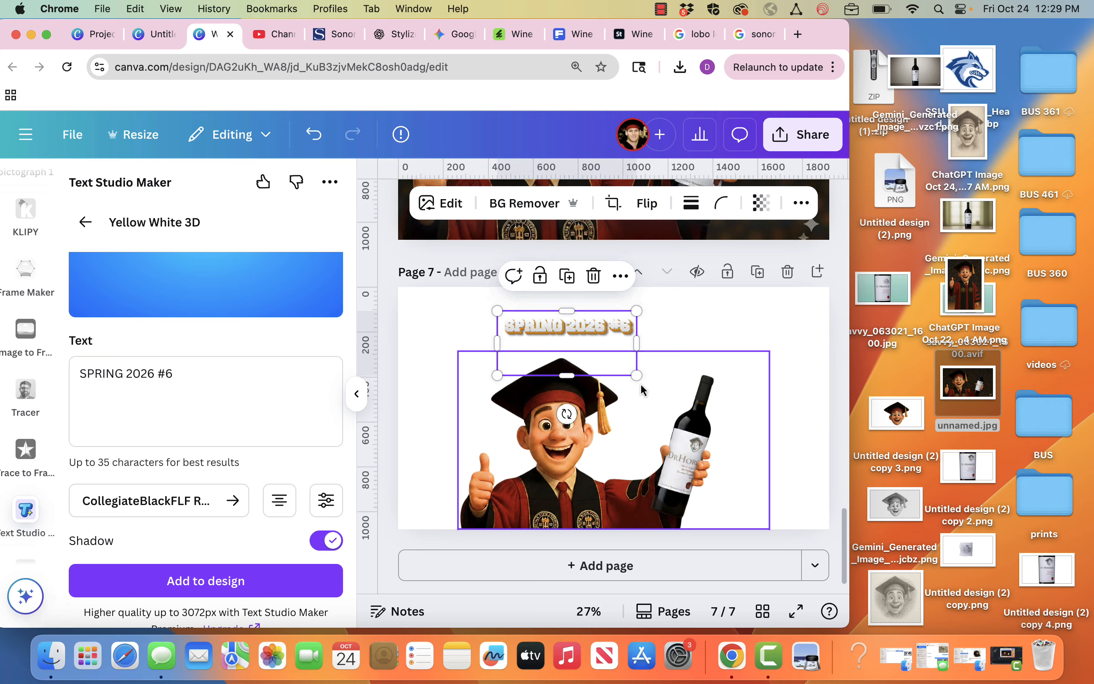
{"action": "left_click_drag", "start_coordinate": [636, 376], "coordinate": [811, 501]}
{"action": "left_click_drag", "start_coordinate": [728, 342], "coordinate": [680, 323]}
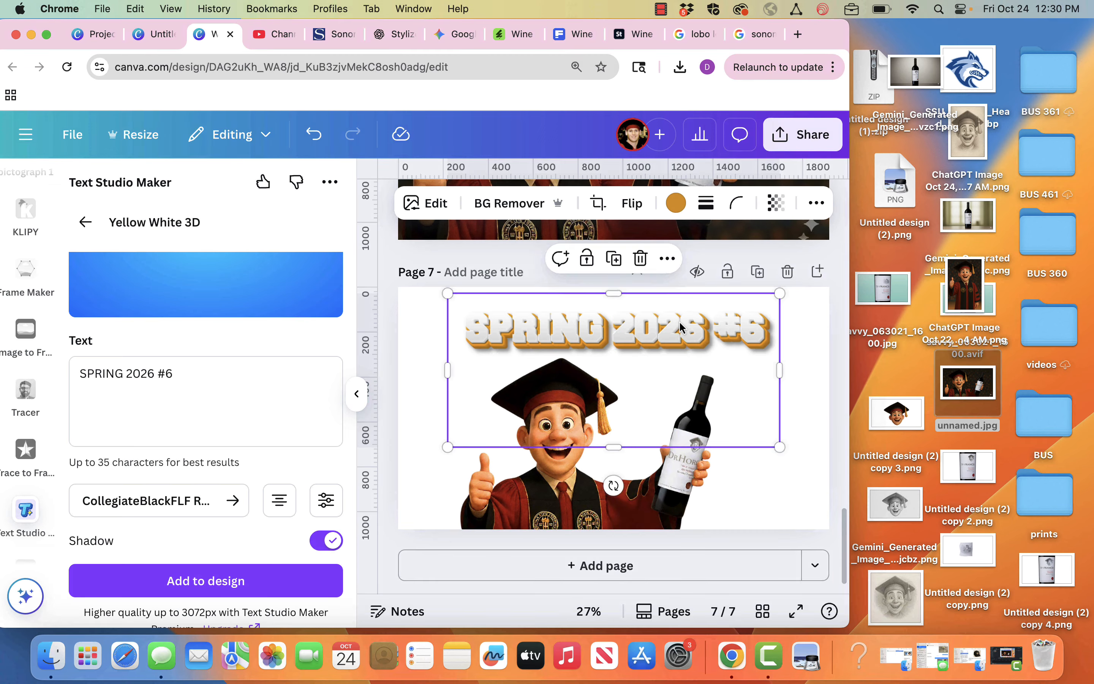
{"action": "left_click_drag", "start_coordinate": [779, 446], "coordinate": [813, 463]}
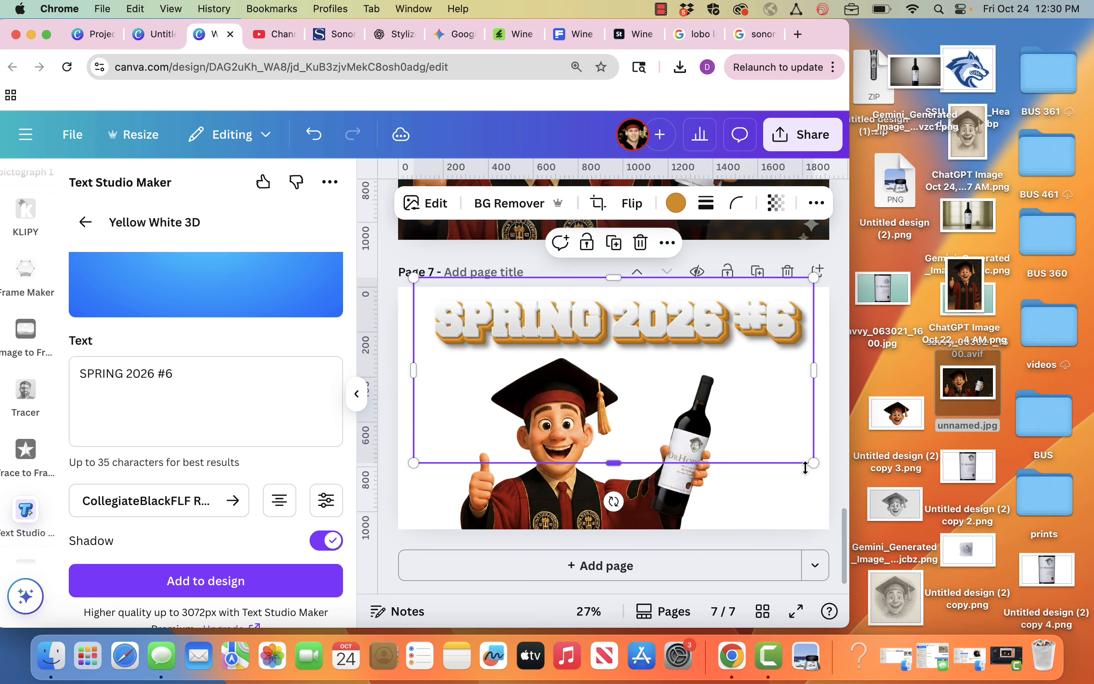
{"action": "left_click_drag", "start_coordinate": [688, 340], "coordinate": [688, 329]}
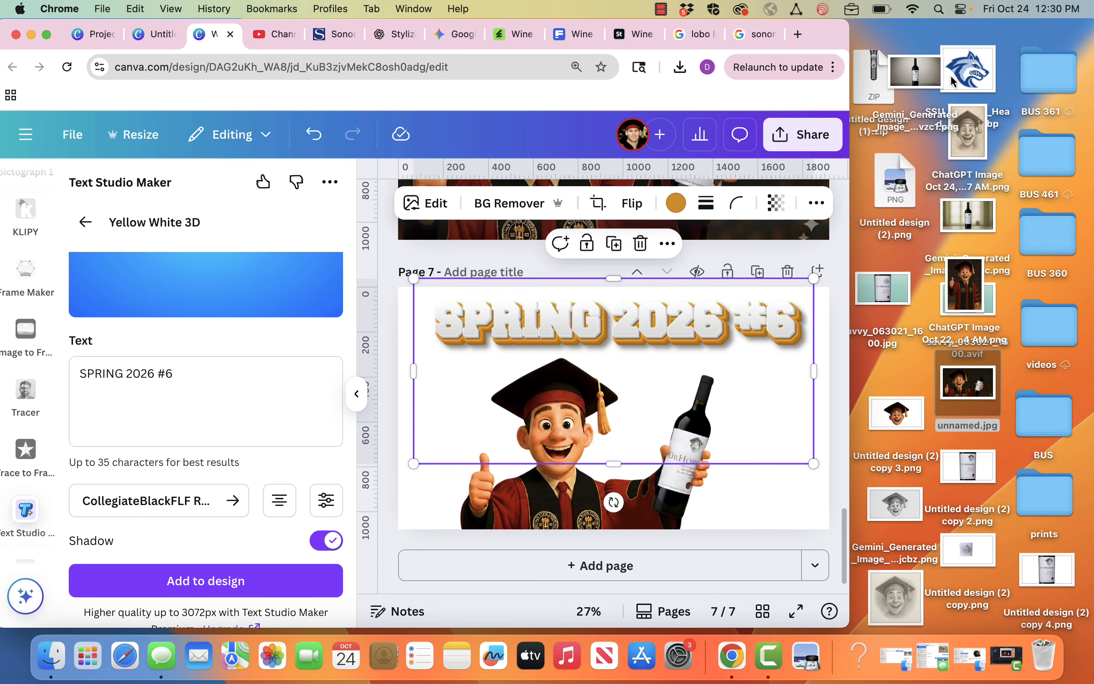
Leave the text effect, collapse its options, and add the desktop's SSU_Seawolf_Head logo file to page 7.
{"action": "left_click", "coordinate": [85, 221]}
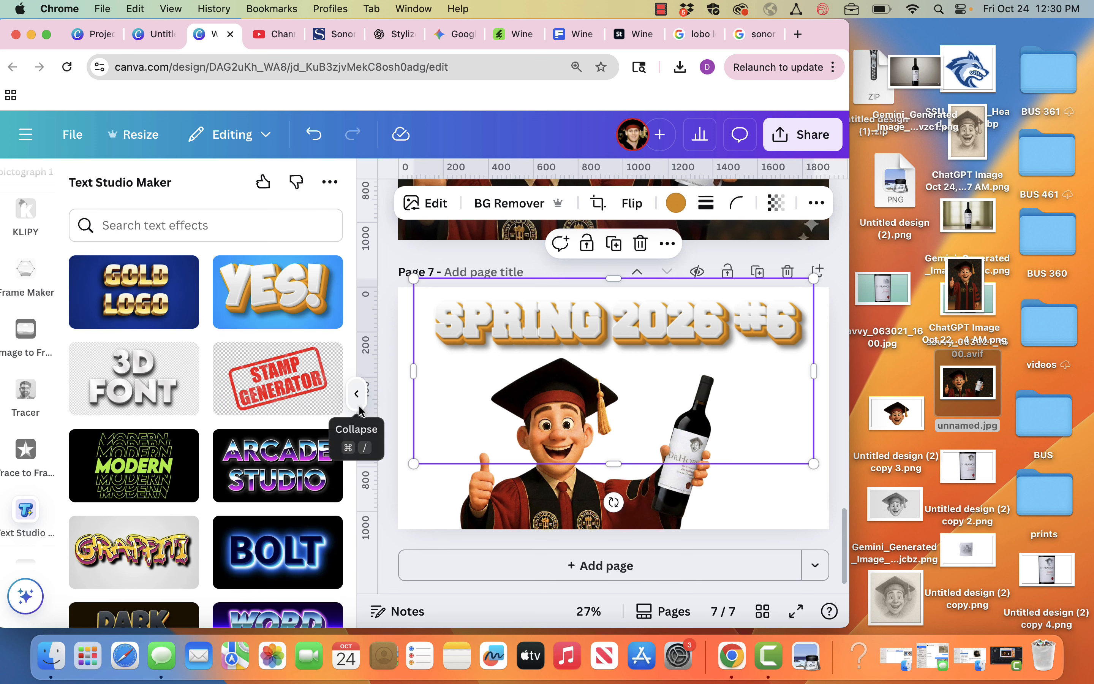
{"action": "left_click", "coordinate": [357, 394]}
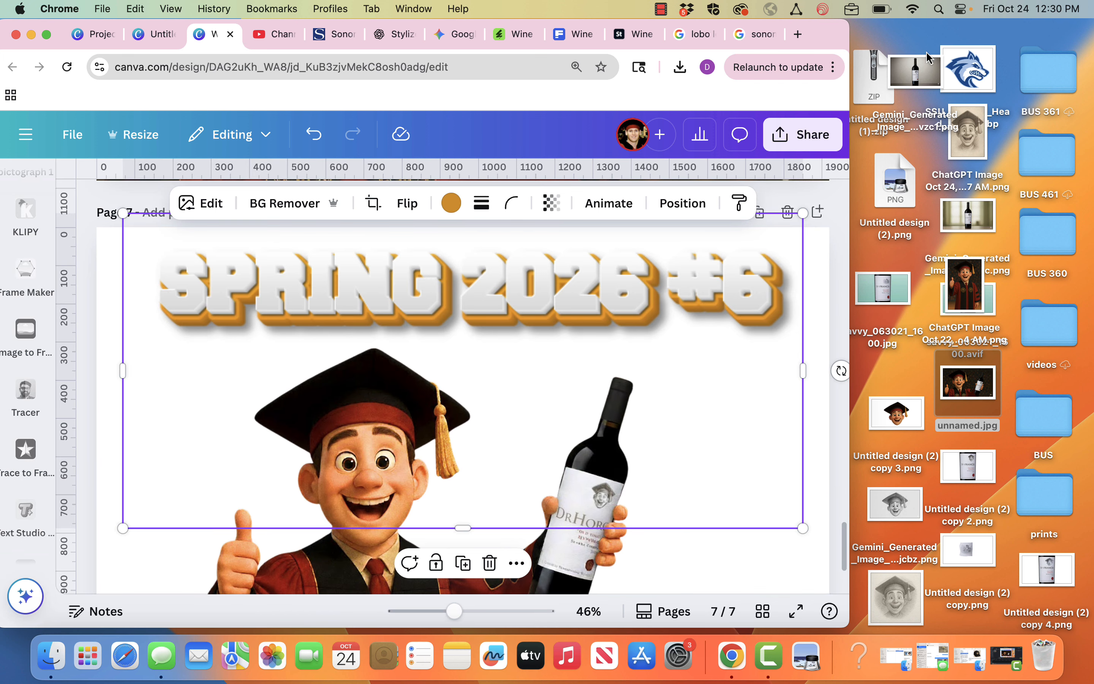
{"action": "left_click_drag", "start_coordinate": [966, 75], "coordinate": [102, 320]}
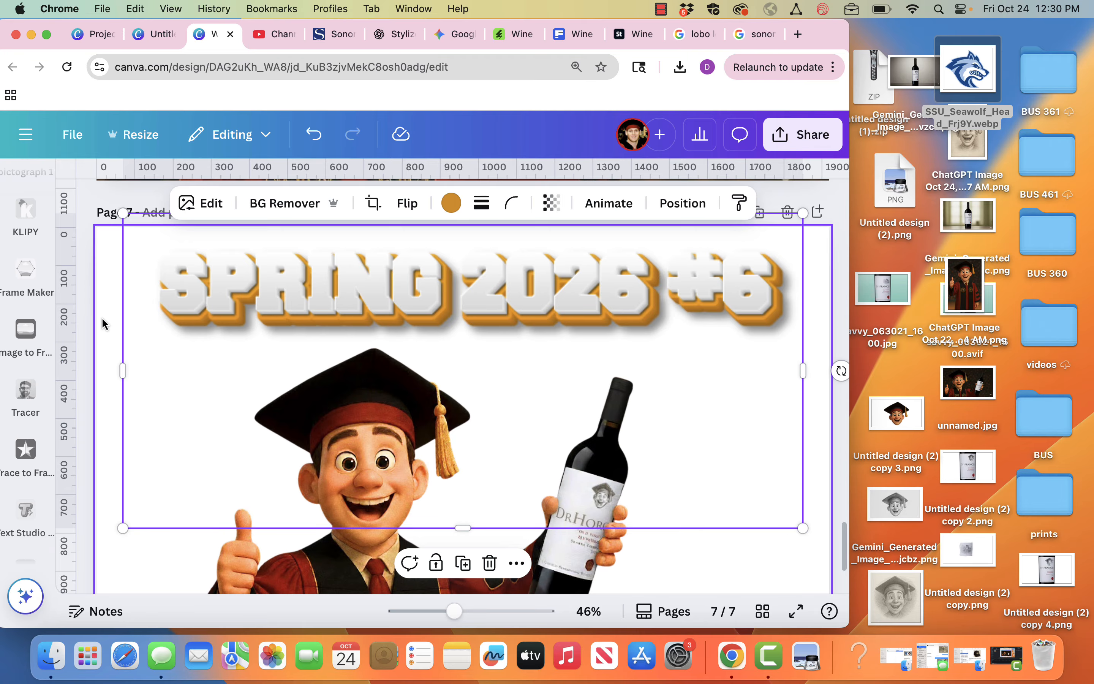
Apply a custom Duotone effect to the "SPRING 2026 #6" title, with highlights in dark blue #075093 sampled from the seawolf logo.
{"action": "left_click", "coordinate": [262, 275]}
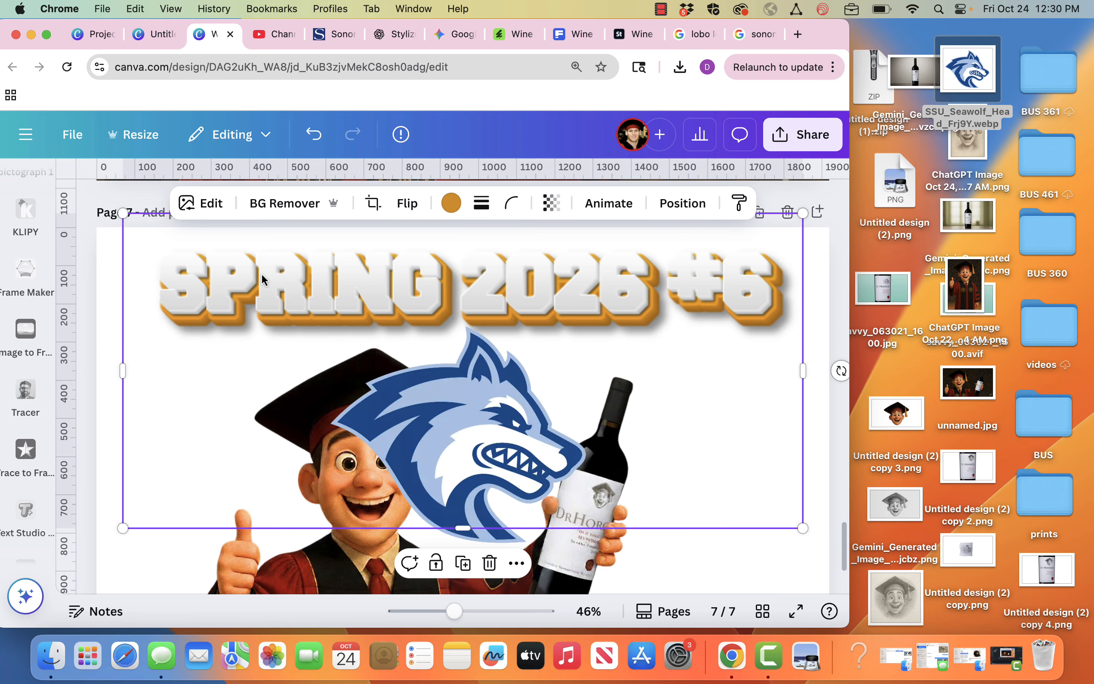
{"action": "left_click", "coordinate": [214, 209]}
{"action": "scroll", "coordinate": [113, 457], "scroll_direction": "down", "scroll_amount": 4}
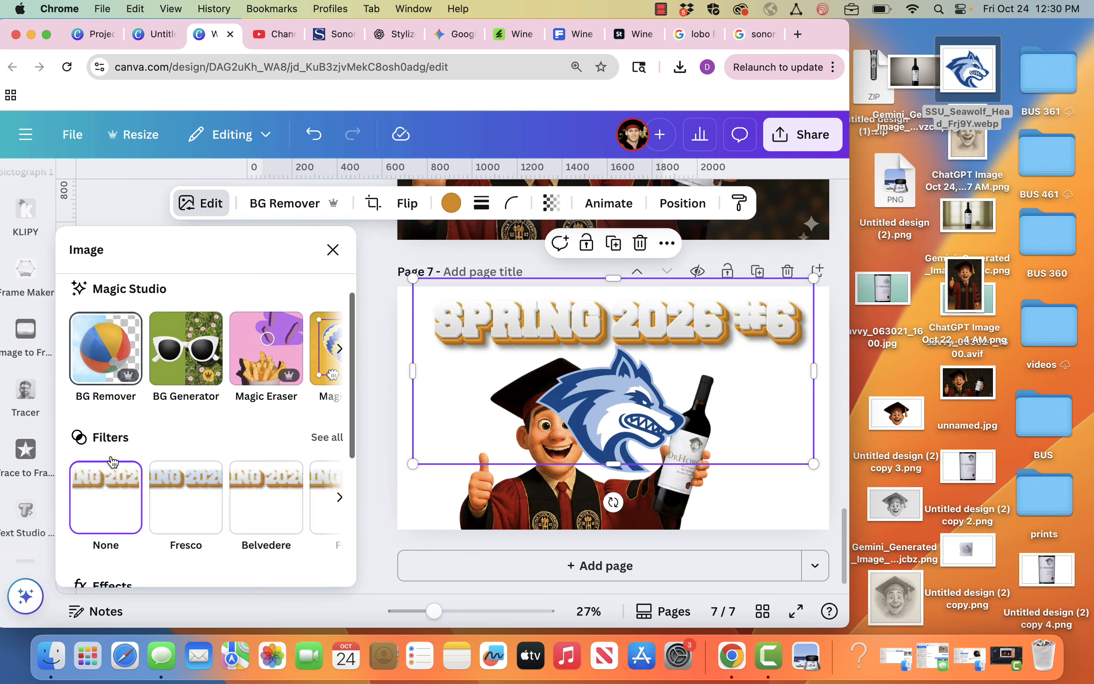
{"action": "scroll", "coordinate": [113, 461], "scroll_direction": "down", "scroll_amount": 5}
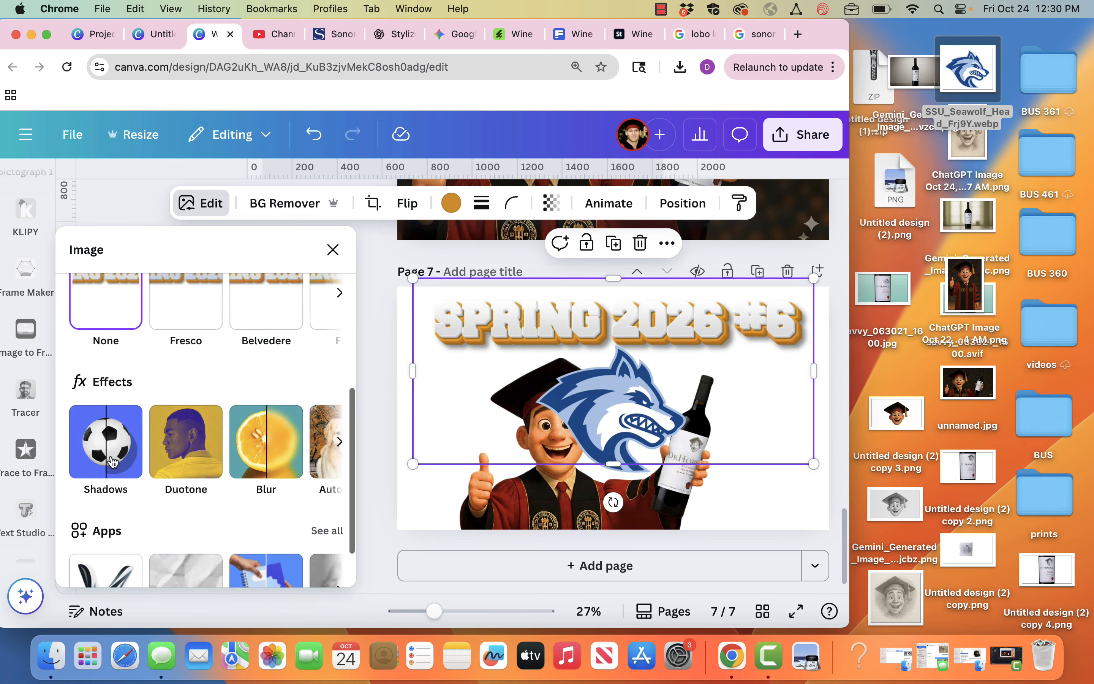
{"action": "left_click", "coordinate": [189, 452]}
{"action": "left_click", "coordinate": [111, 472]}
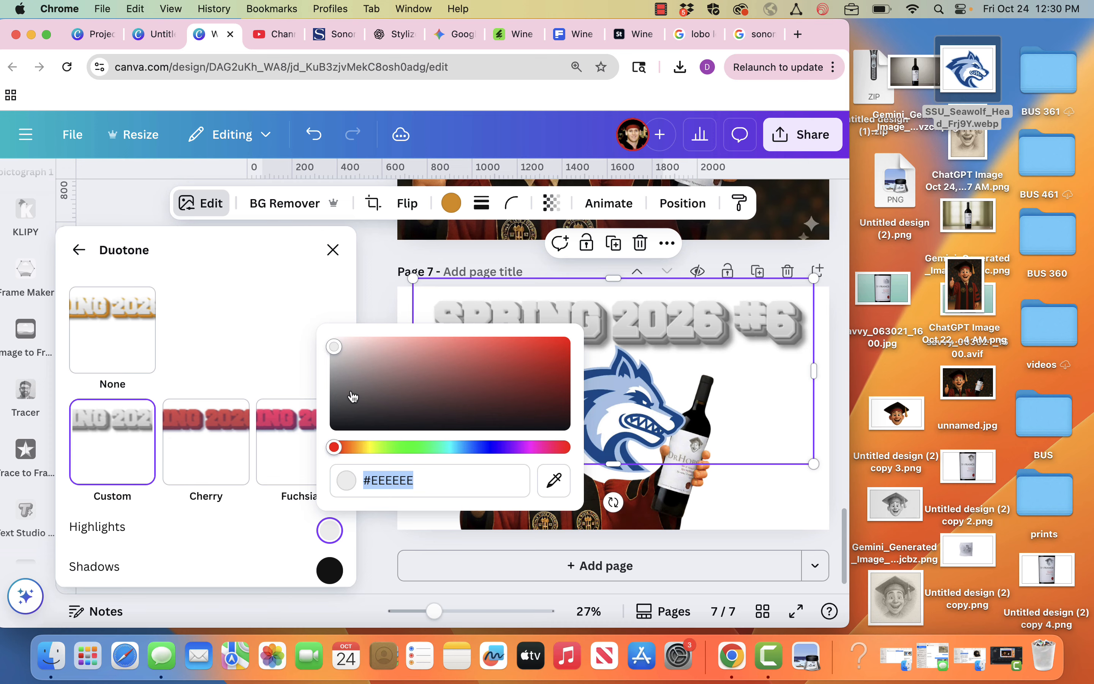
{"action": "left_click", "coordinate": [553, 480]}
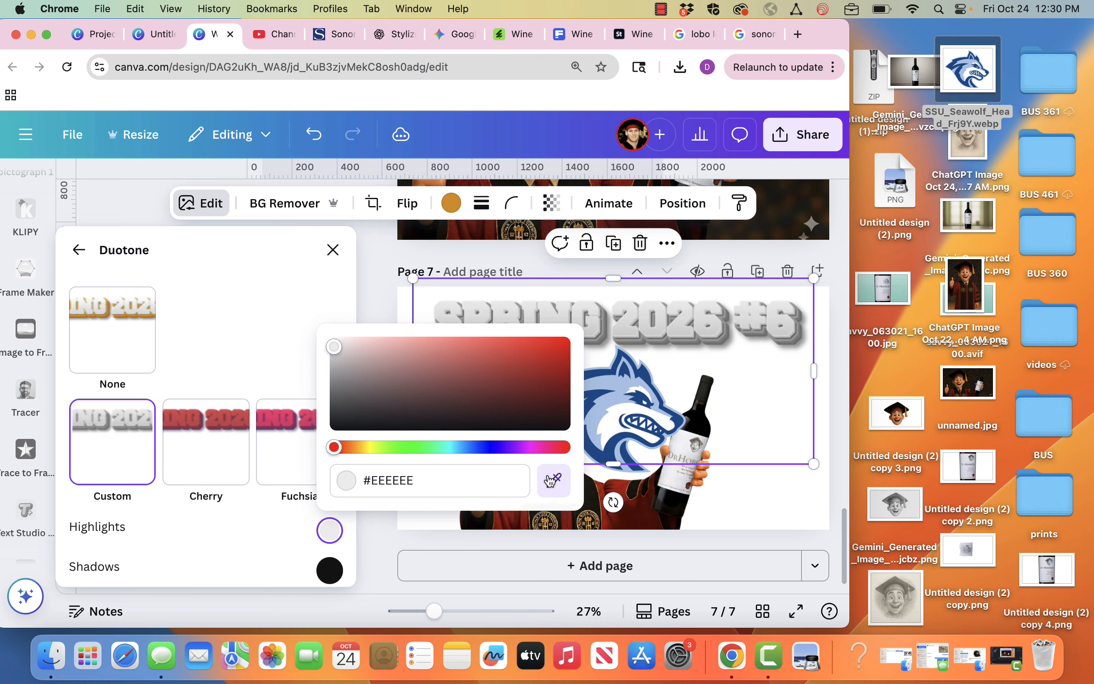
{"action": "left_click", "coordinate": [600, 394]}
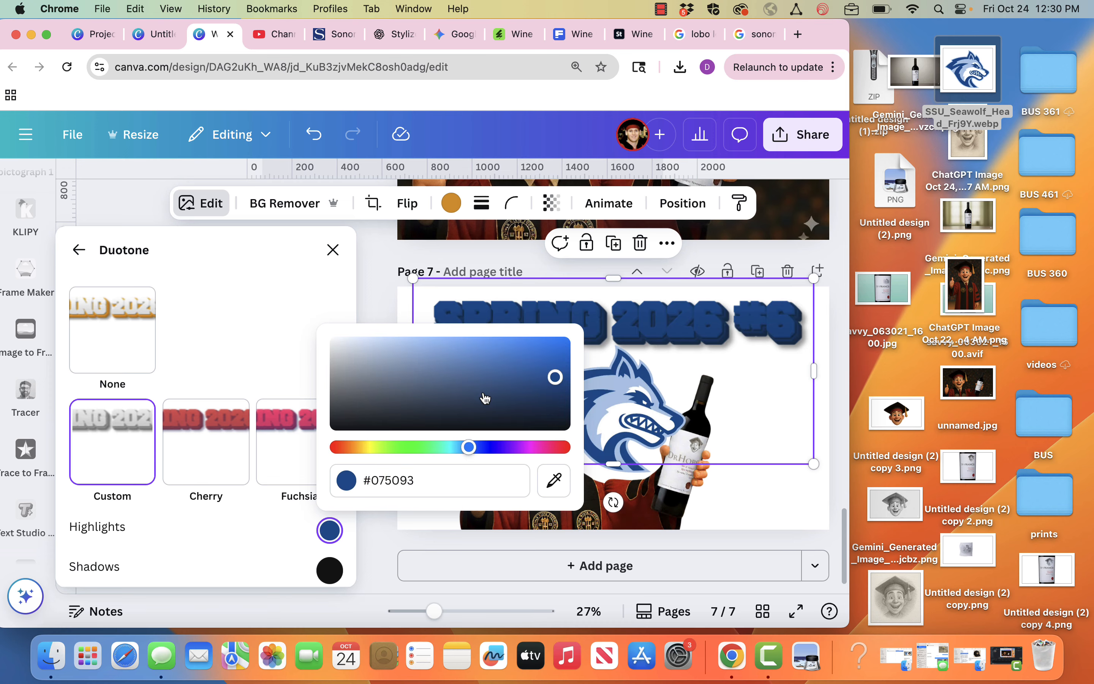
Set the title's Duotone shadows colour to white and return to the image editing options.
{"action": "left_click", "coordinate": [329, 570]}
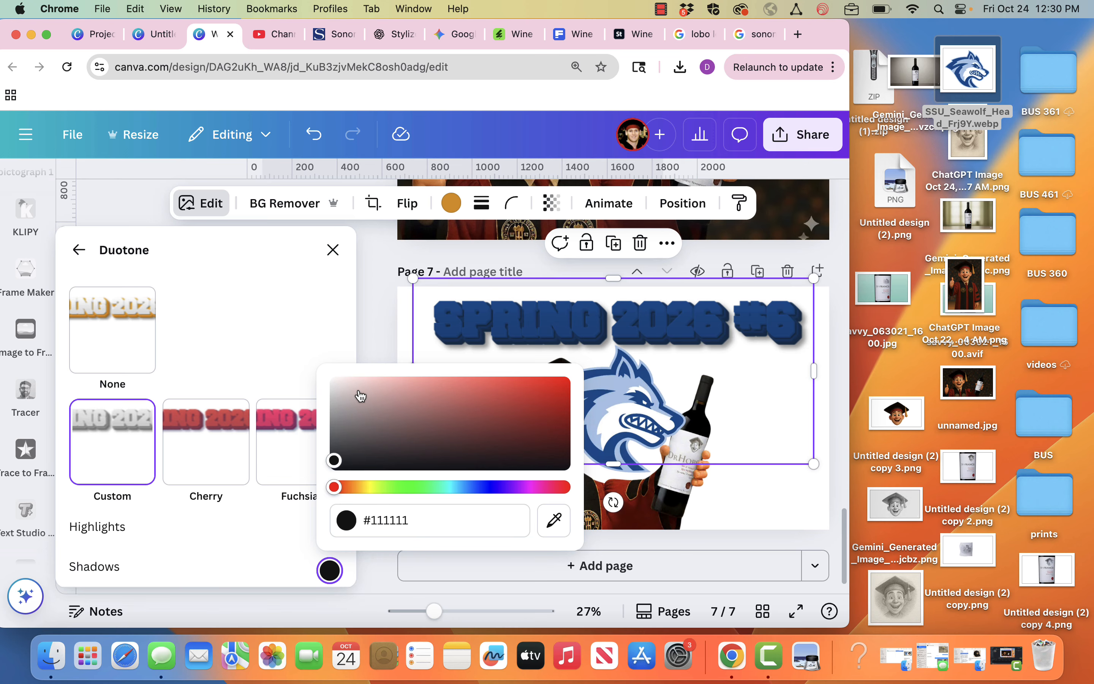
{"action": "left_click_drag", "start_coordinate": [362, 394], "coordinate": [273, 349]}
{"action": "left_click", "coordinate": [290, 537]}
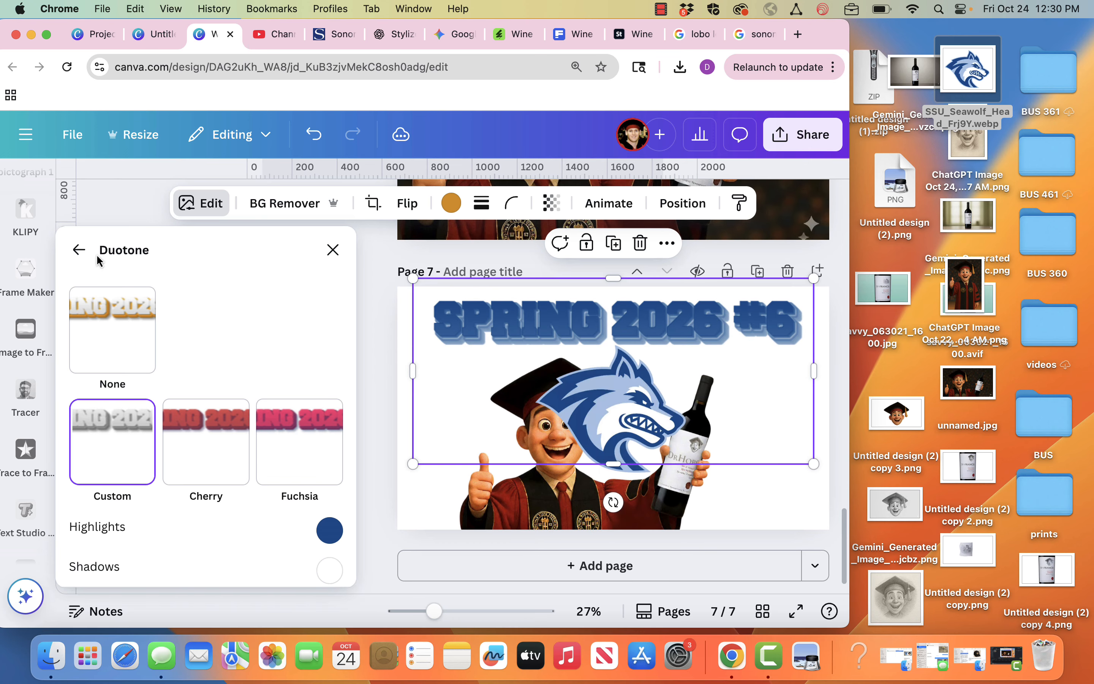
{"action": "left_click", "coordinate": [79, 250]}
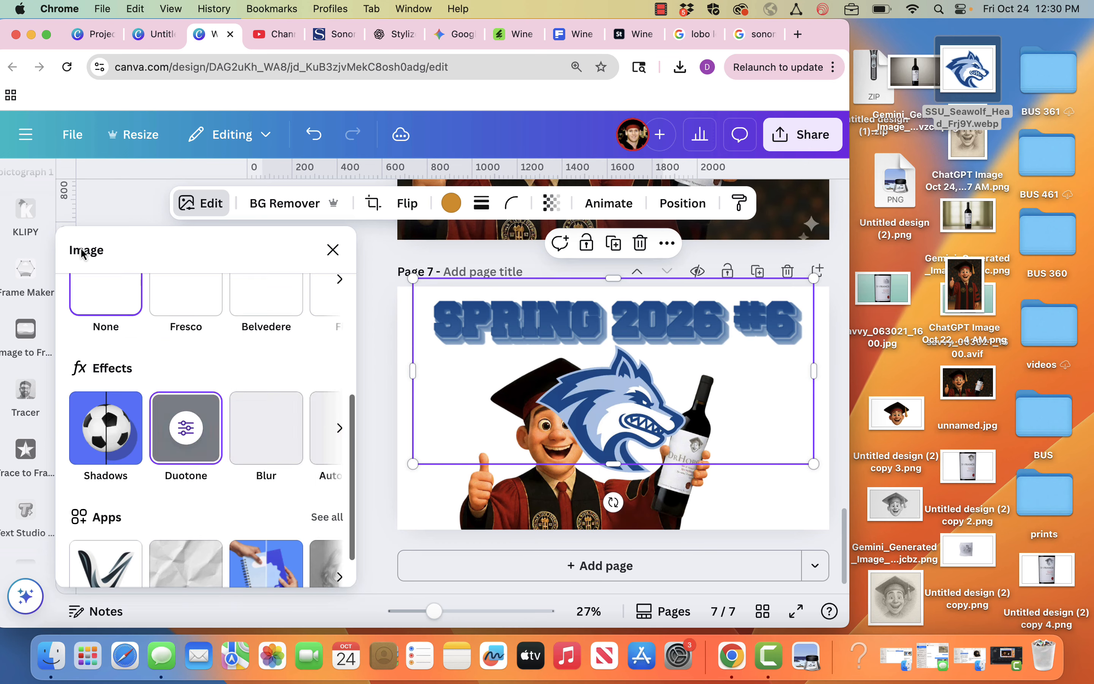
Apply an Outline shadow to the "SPRING 2026 #6" title, coloured white with size 40, and return to the image editing options.
{"action": "left_click", "coordinate": [128, 441]}
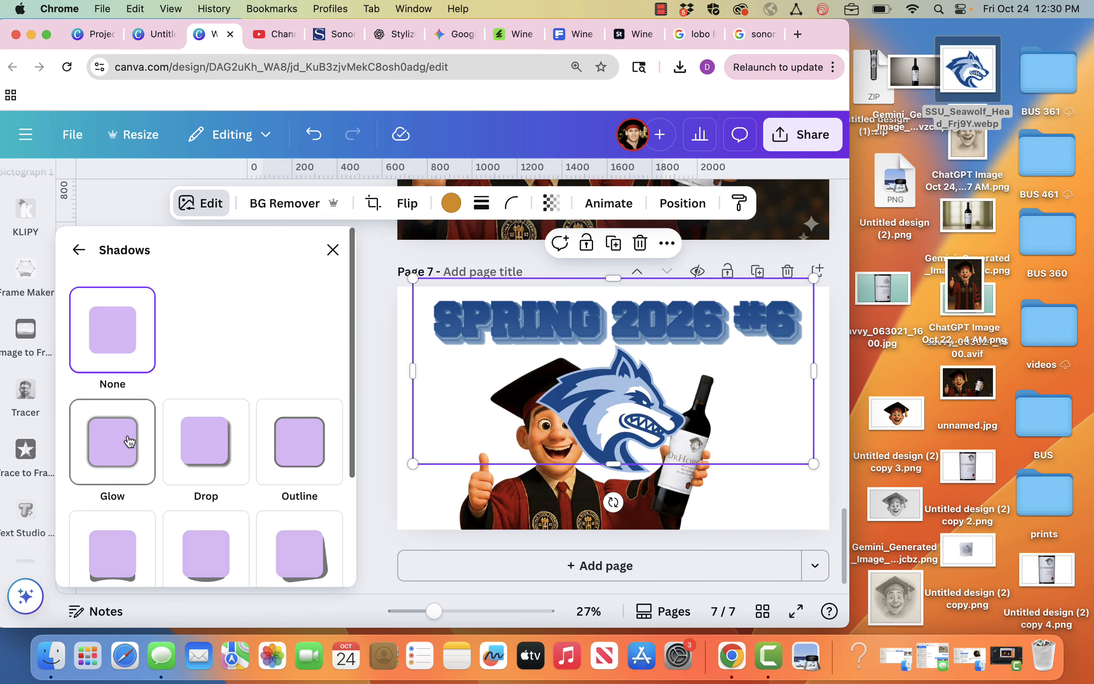
{"action": "left_click", "coordinate": [311, 488]}
{"action": "scroll", "coordinate": [310, 494], "scroll_direction": "down", "scroll_amount": 5}
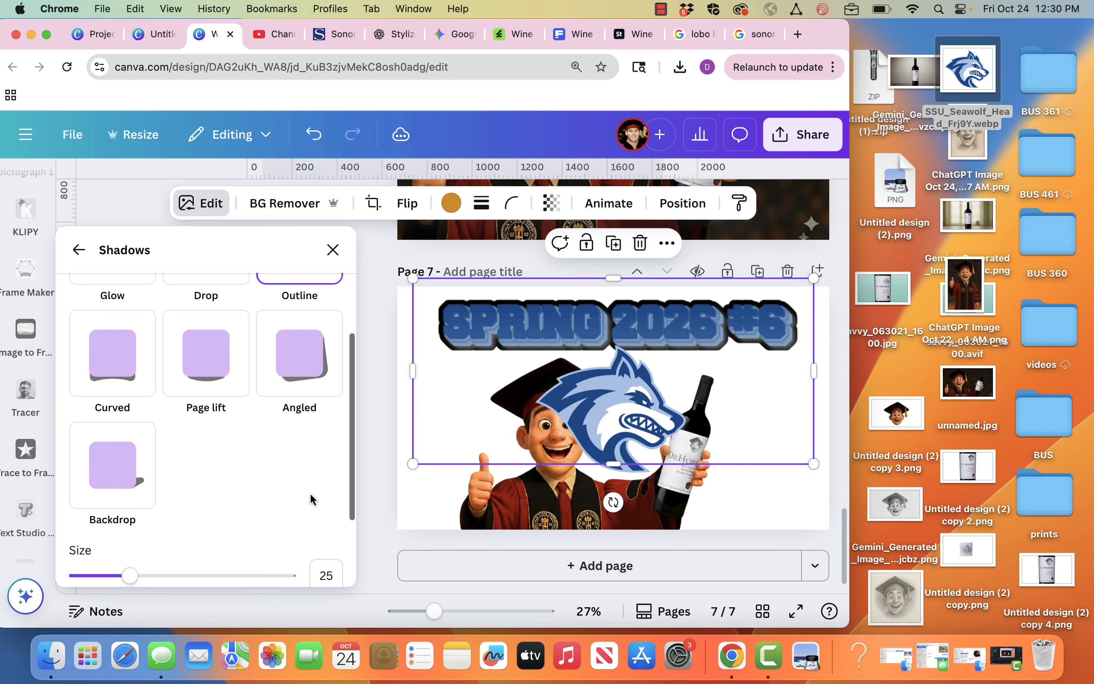
{"action": "left_click", "coordinate": [334, 553]}
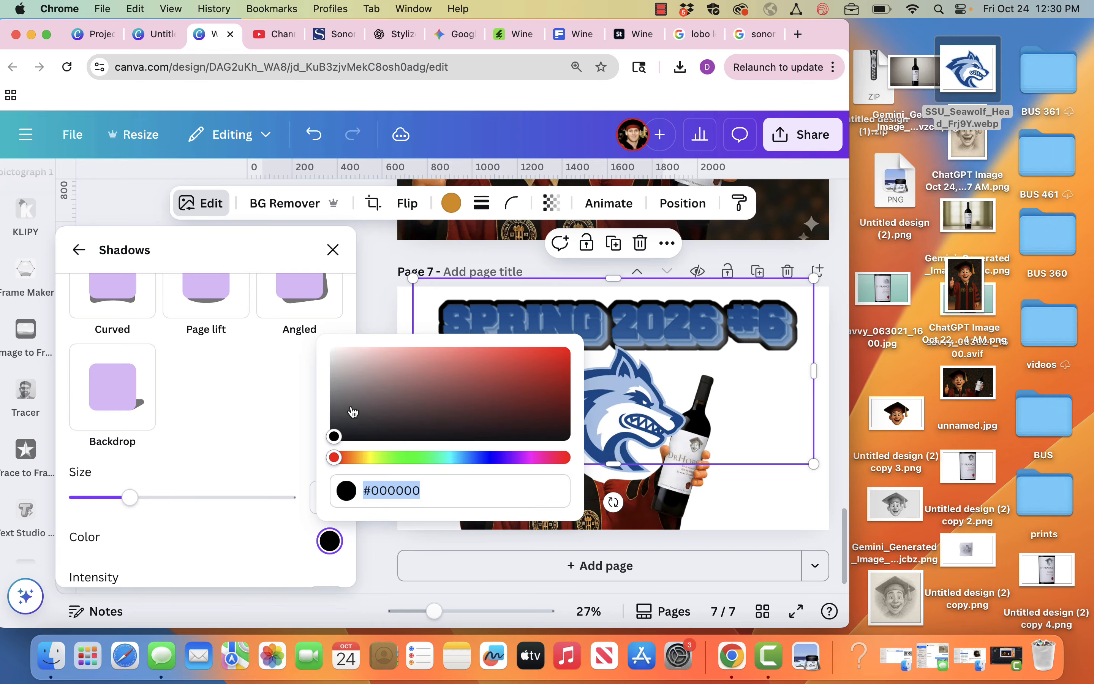
{"action": "left_click_drag", "start_coordinate": [354, 409], "coordinate": [334, 351]}
{"action": "left_click", "coordinate": [289, 530]}
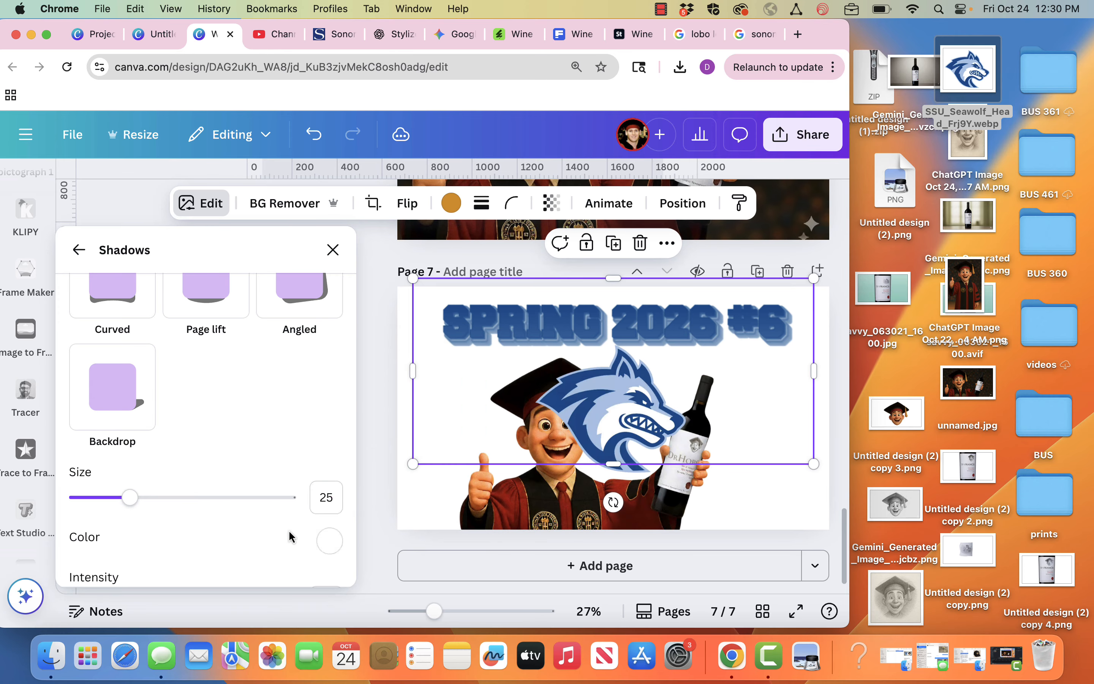
{"action": "double_click", "coordinate": [324, 501]}
{"action": "type", "text": "40"}
{"action": "left_click", "coordinate": [312, 459]}
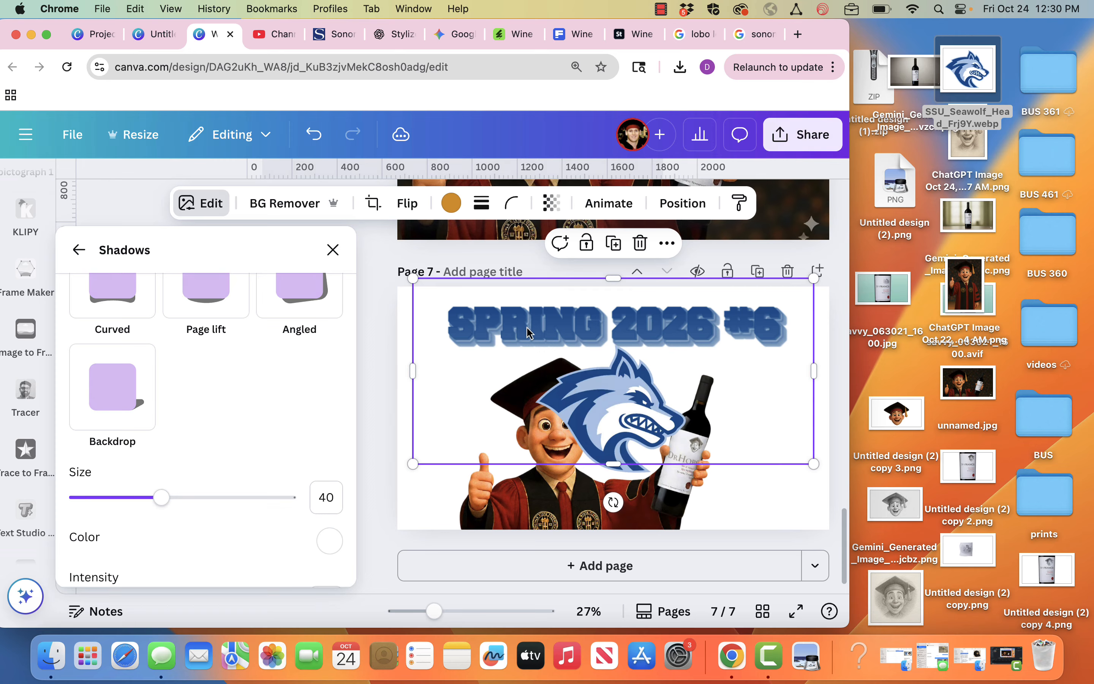
{"action": "left_click", "coordinate": [78, 249]}
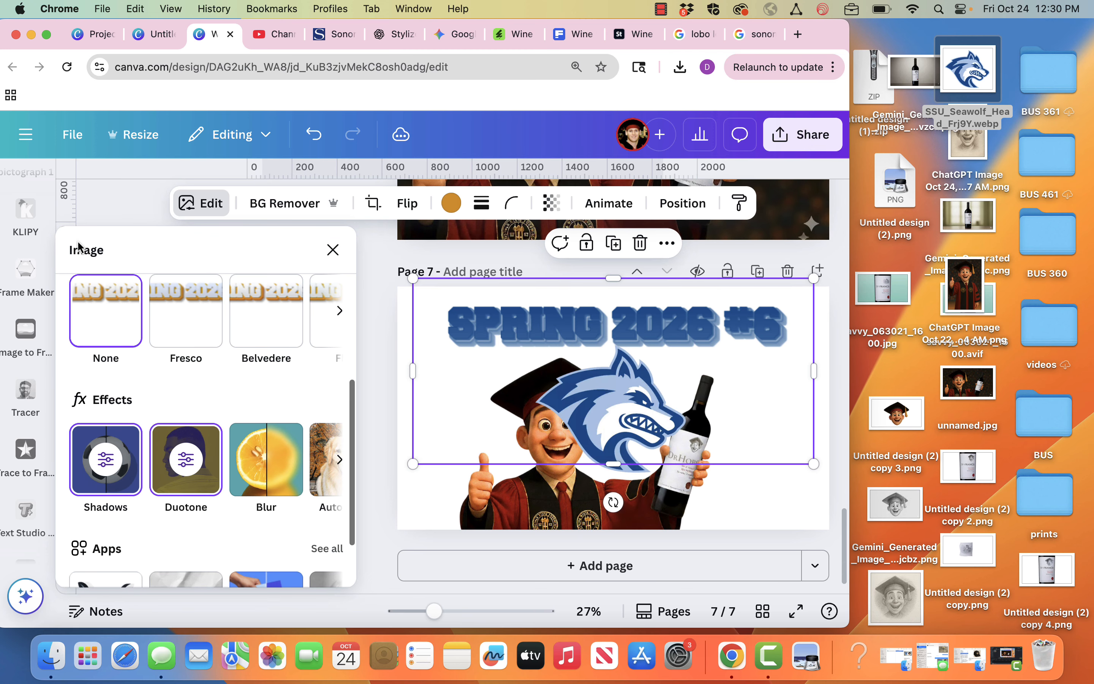
Adjust the title image's texture by setting both Sharpness and Clarity to 100.
{"action": "scroll", "coordinate": [119, 348], "scroll_direction": "up", "scroll_amount": 5}
{"action": "left_click", "coordinate": [113, 378]}
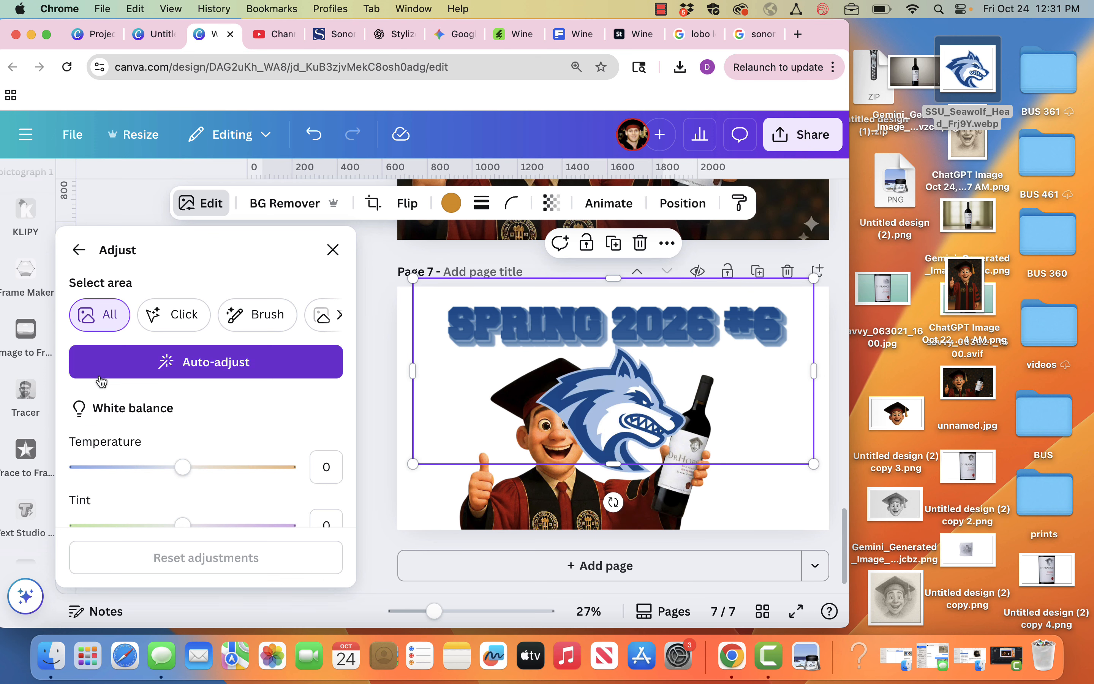
{"action": "scroll", "coordinate": [115, 432], "scroll_direction": "down", "scroll_amount": 4}
{"action": "scroll", "coordinate": [123, 446], "scroll_direction": "down", "scroll_amount": 5}
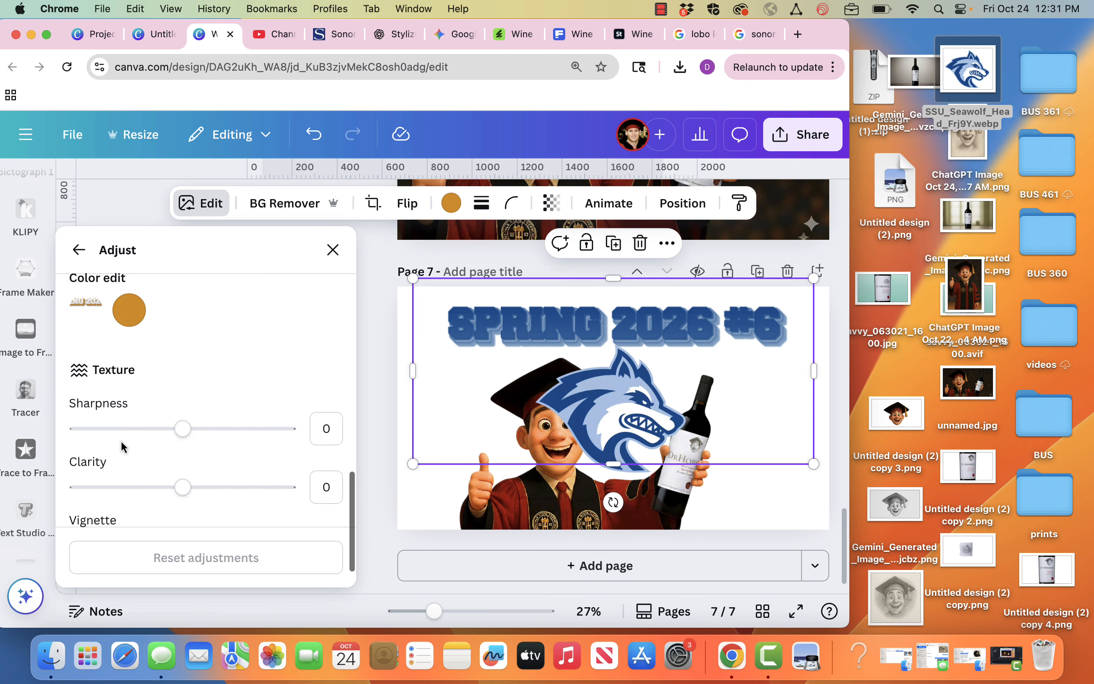
{"action": "left_click_drag", "start_coordinate": [190, 379], "coordinate": [350, 386]}
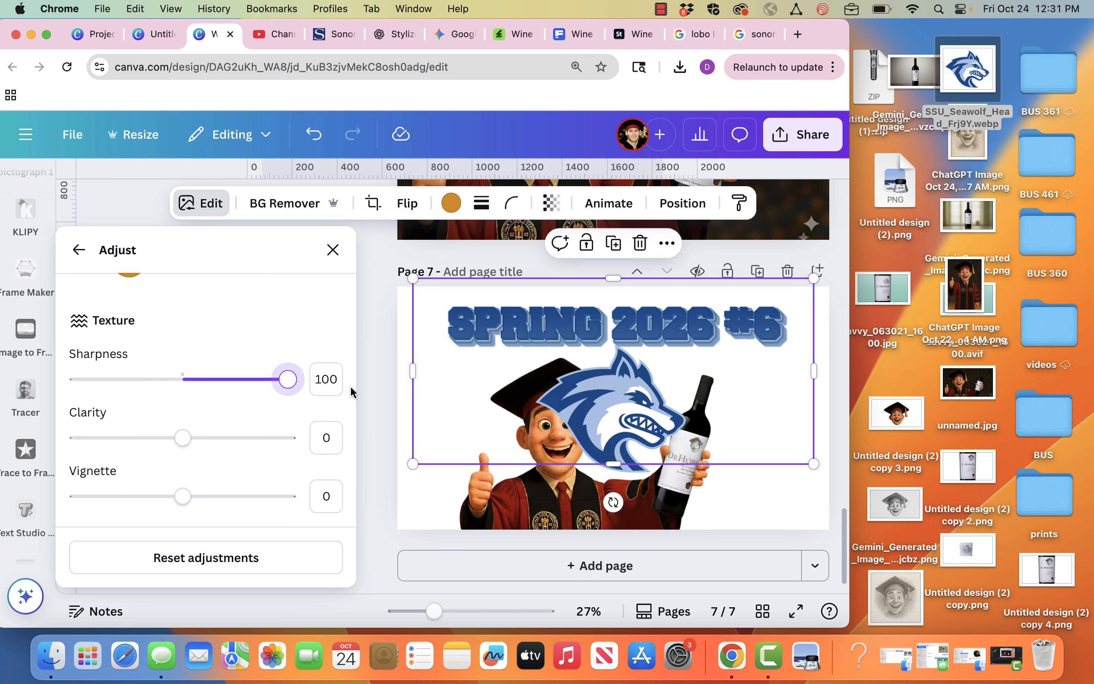
{"action": "left_click_drag", "start_coordinate": [183, 437], "coordinate": [355, 446]}
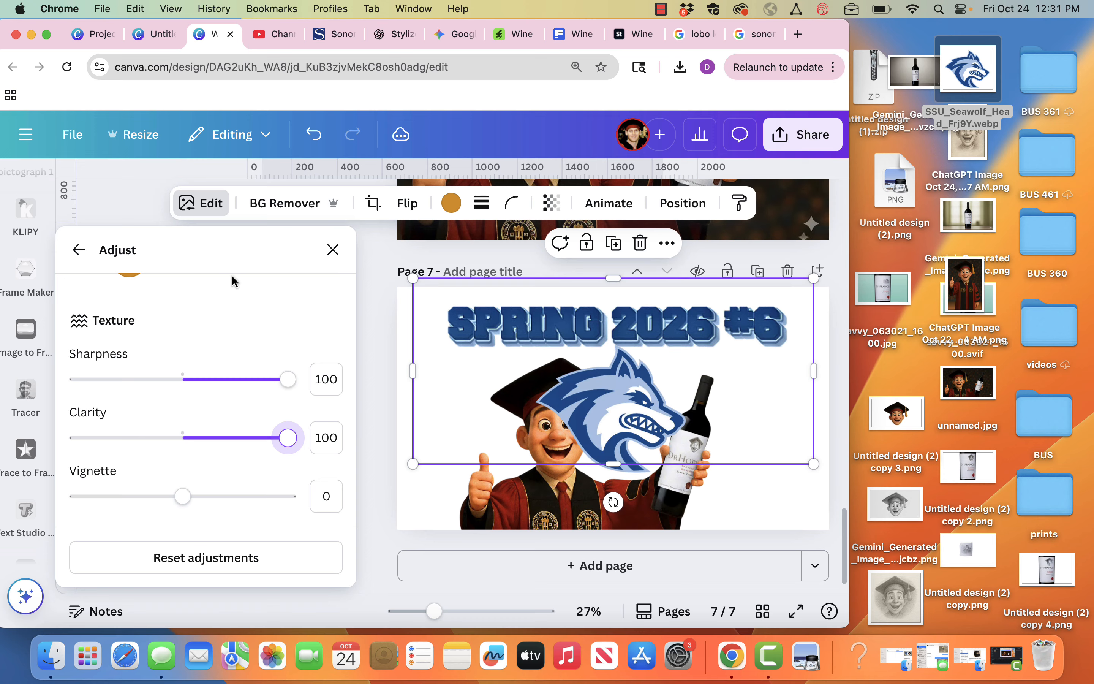
Adjust the title image's light with Contrast at 100, Shadows at 70 and Blacks at -71.
{"action": "scroll", "coordinate": [232, 276], "scroll_direction": "up", "scroll_amount": 5}
{"action": "scroll", "coordinate": [233, 280], "scroll_direction": "up", "scroll_amount": 6}
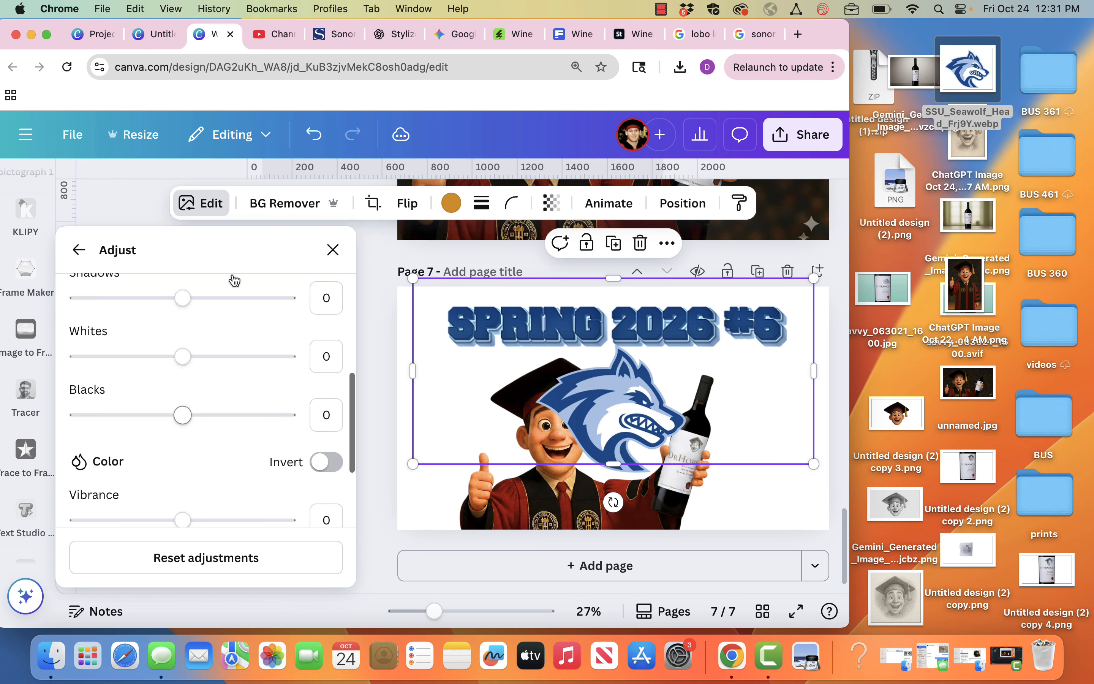
{"action": "left_click_drag", "start_coordinate": [182, 365], "coordinate": [288, 365]}
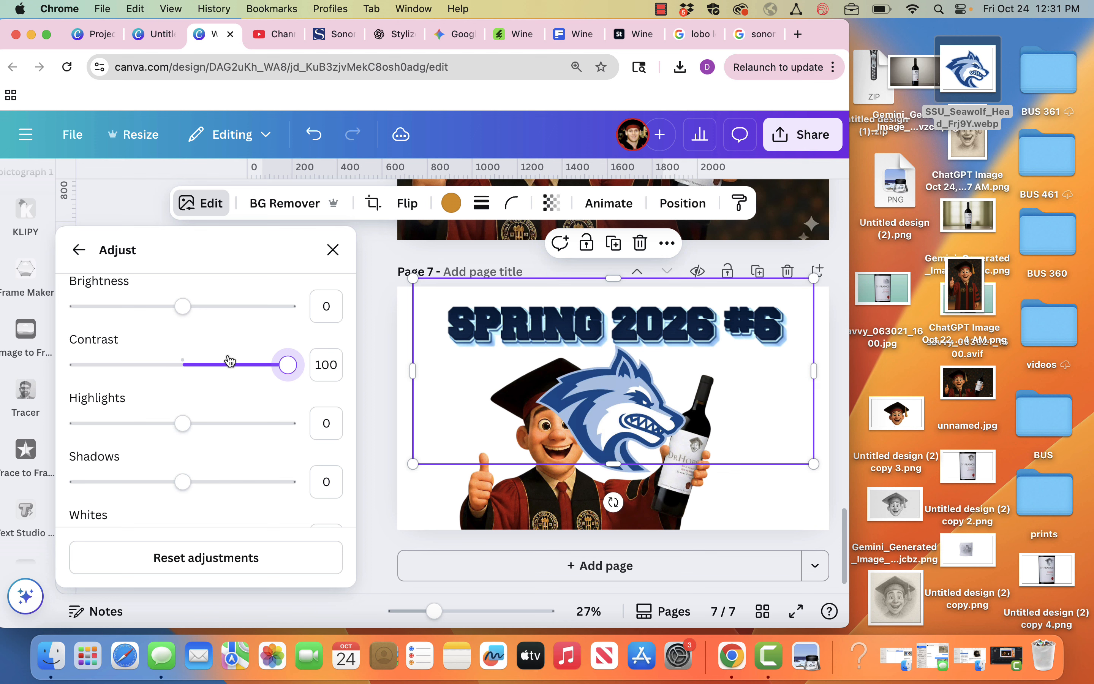
{"action": "scroll", "coordinate": [191, 445], "scroll_direction": "down", "scroll_amount": 2}
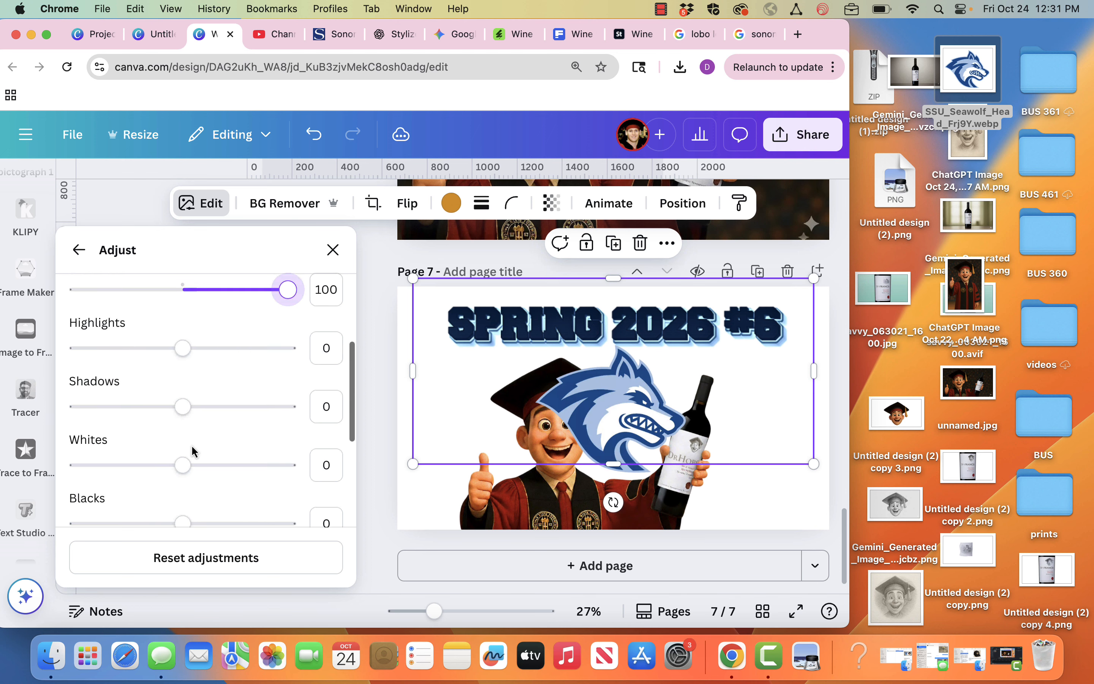
{"action": "scroll", "coordinate": [191, 444], "scroll_direction": "down", "scroll_amount": 1}
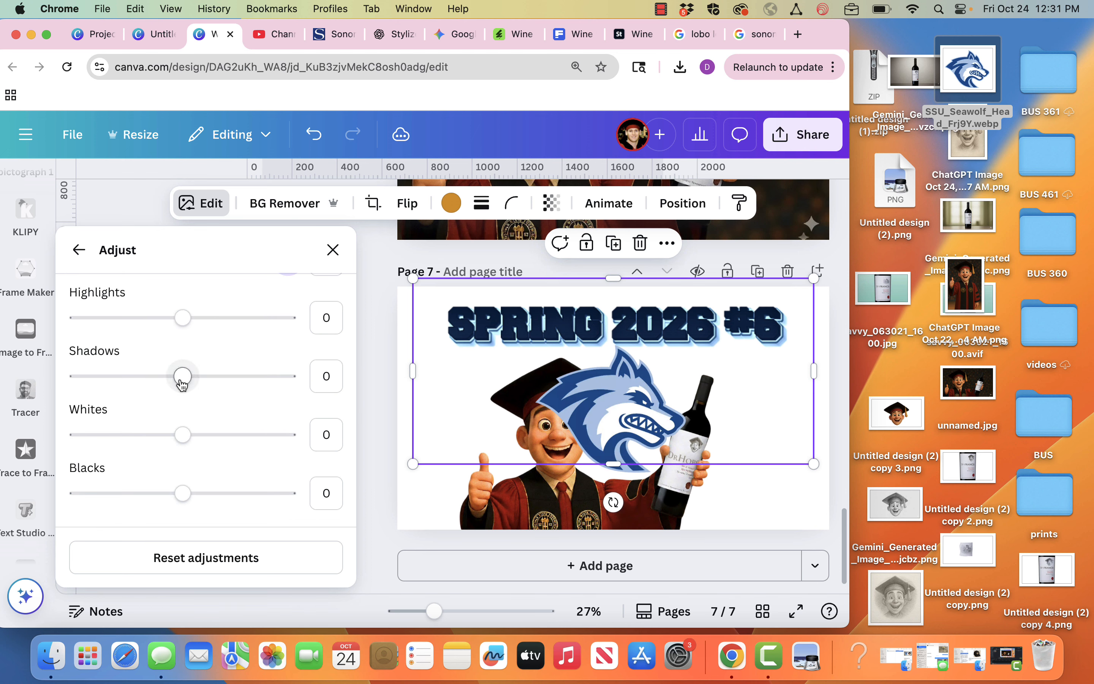
{"action": "left_click_drag", "start_coordinate": [182, 375], "coordinate": [256, 375]}
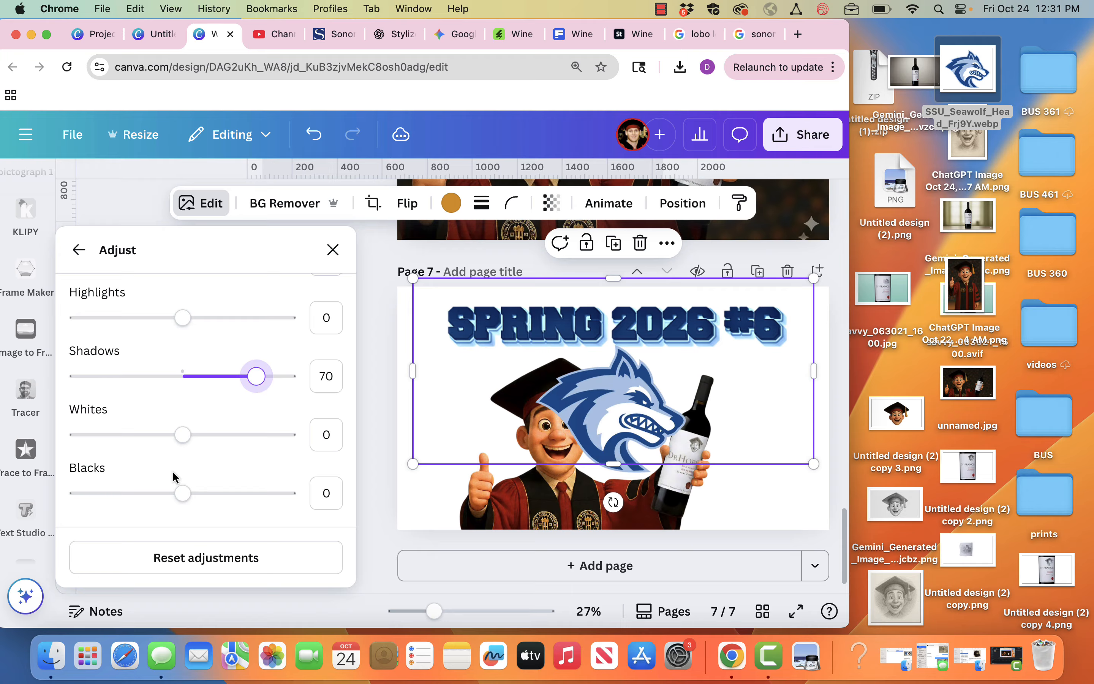
{"action": "left_click_drag", "start_coordinate": [183, 493], "coordinate": [109, 500]}
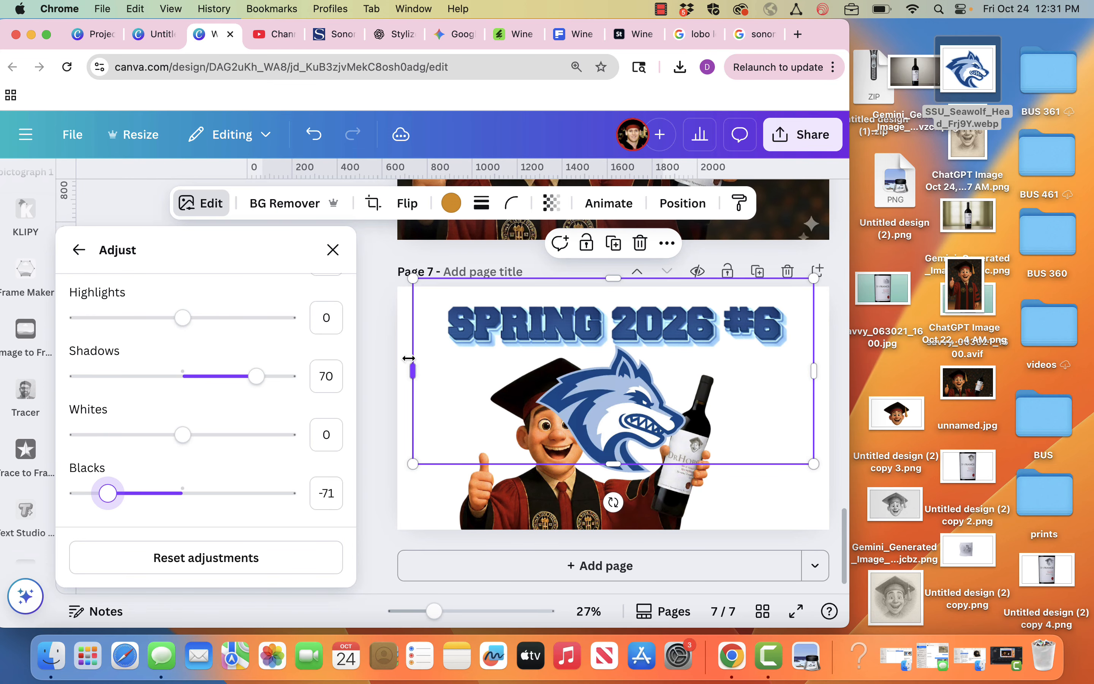
Delete the seawolf head logo from page 7.
{"action": "left_click", "coordinate": [587, 401]}
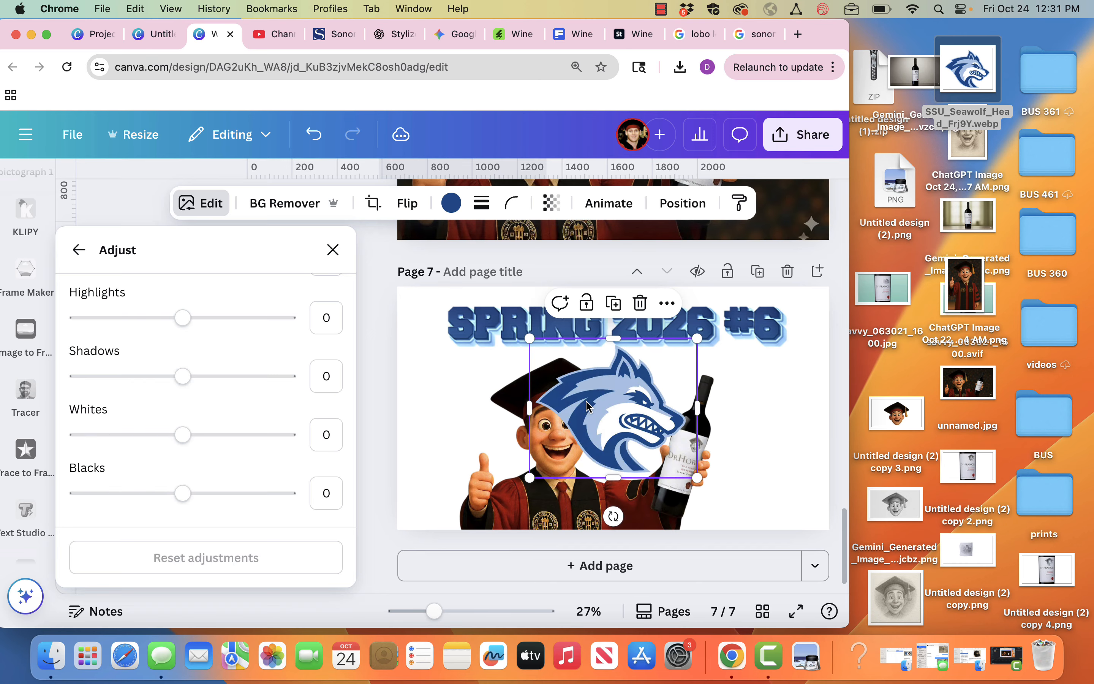
{"action": "key", "text": "Delete"}
Apply an Outline shadow to the graduate image on page 7, with size 40 and white colour #FFFFFF.
{"action": "left_click", "coordinate": [543, 440]}
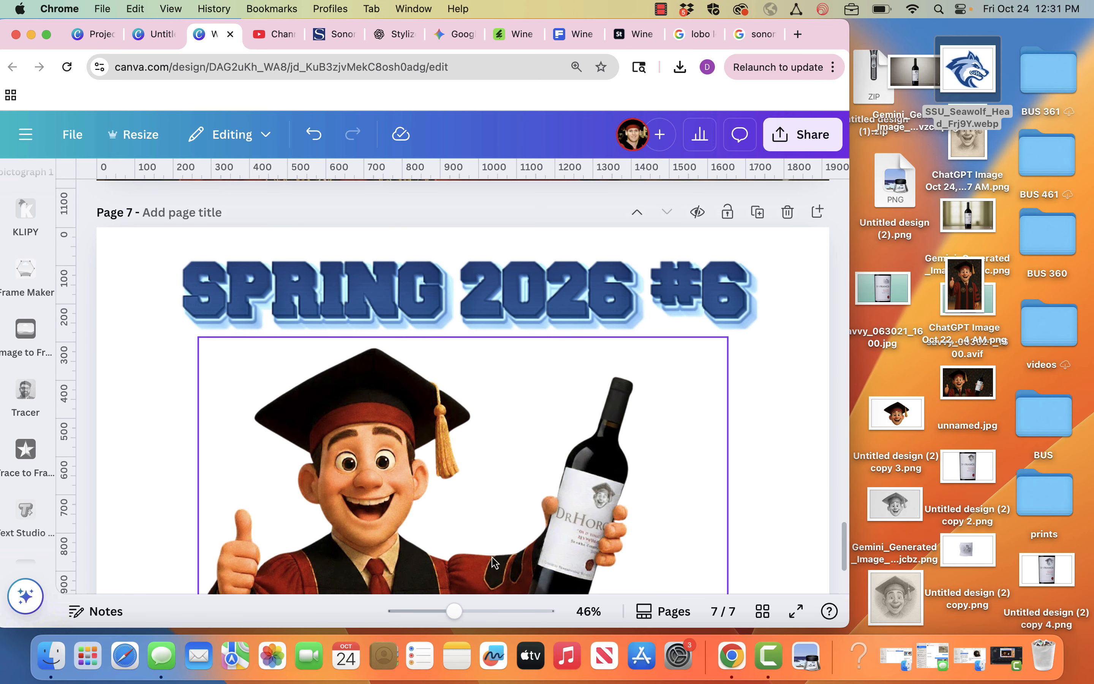
{"action": "left_click", "coordinate": [198, 209]}
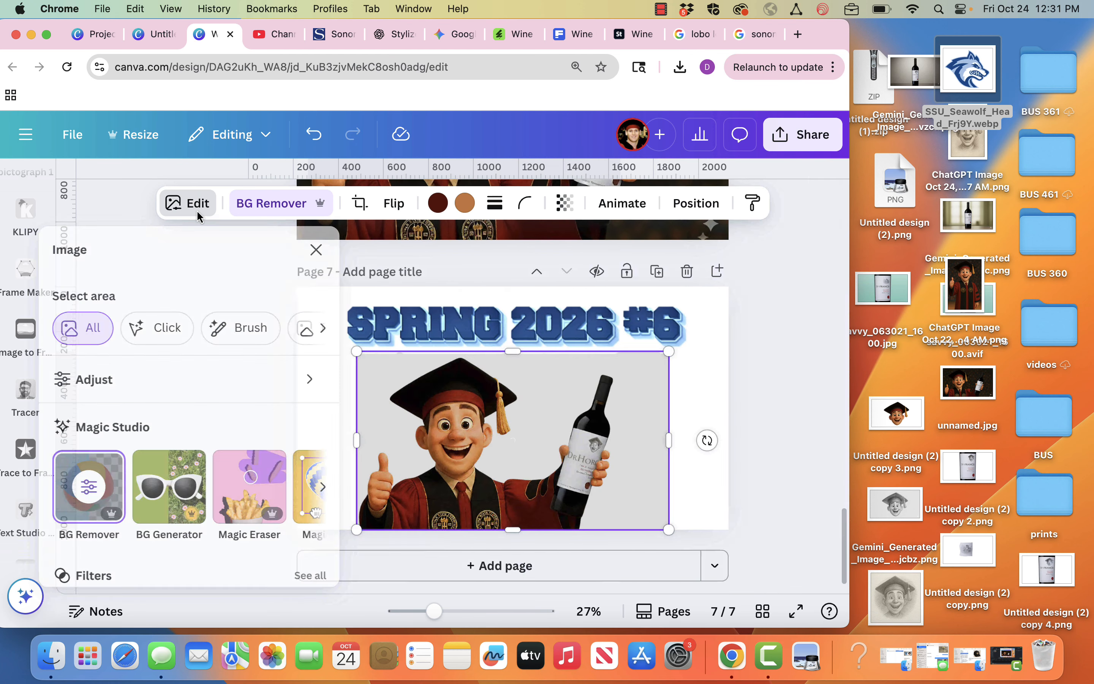
{"action": "scroll", "coordinate": [171, 492], "scroll_direction": "down", "scroll_amount": 5}
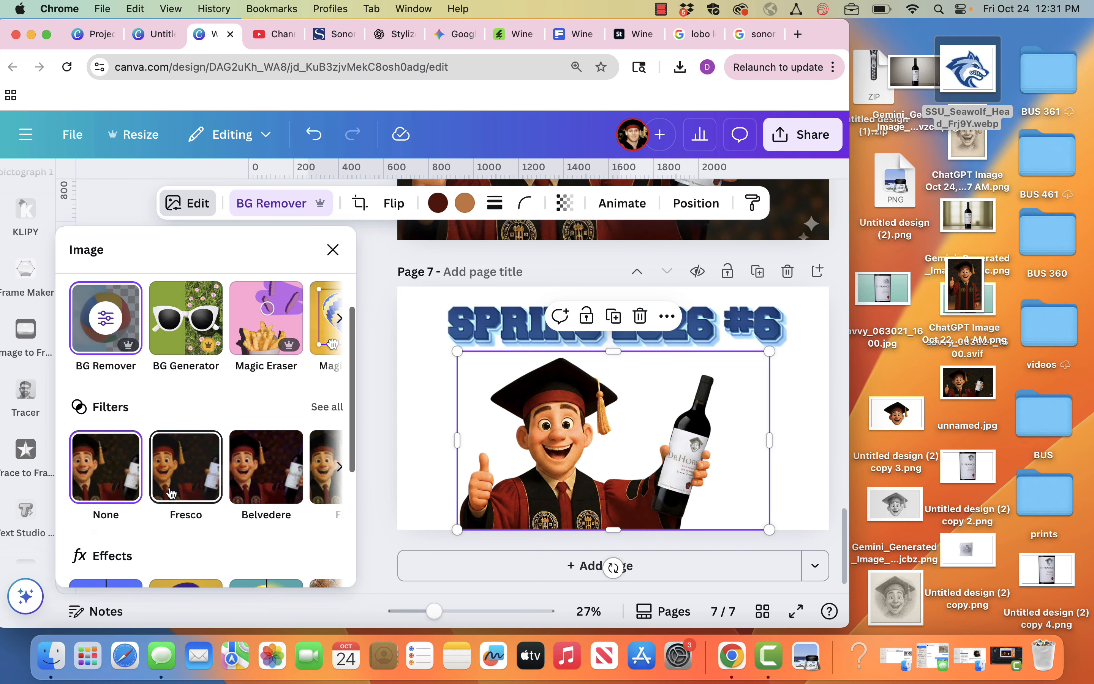
{"action": "left_click", "coordinate": [118, 504]}
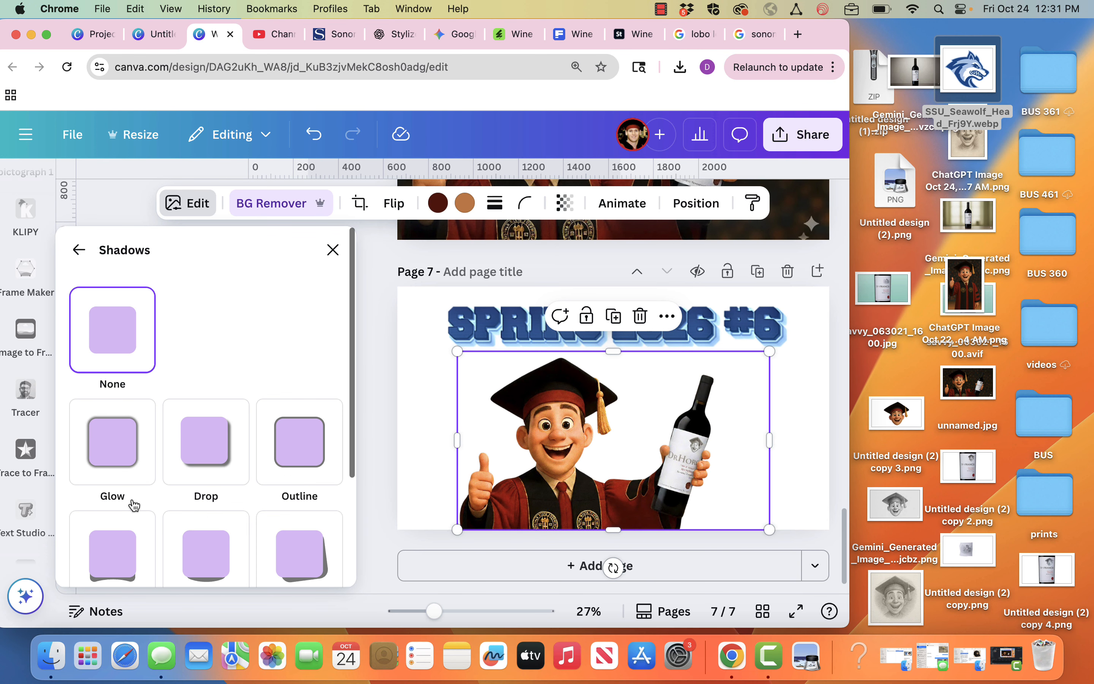
{"action": "left_click", "coordinate": [301, 464]}
{"action": "scroll", "coordinate": [303, 464], "scroll_direction": "down", "scroll_amount": 6}
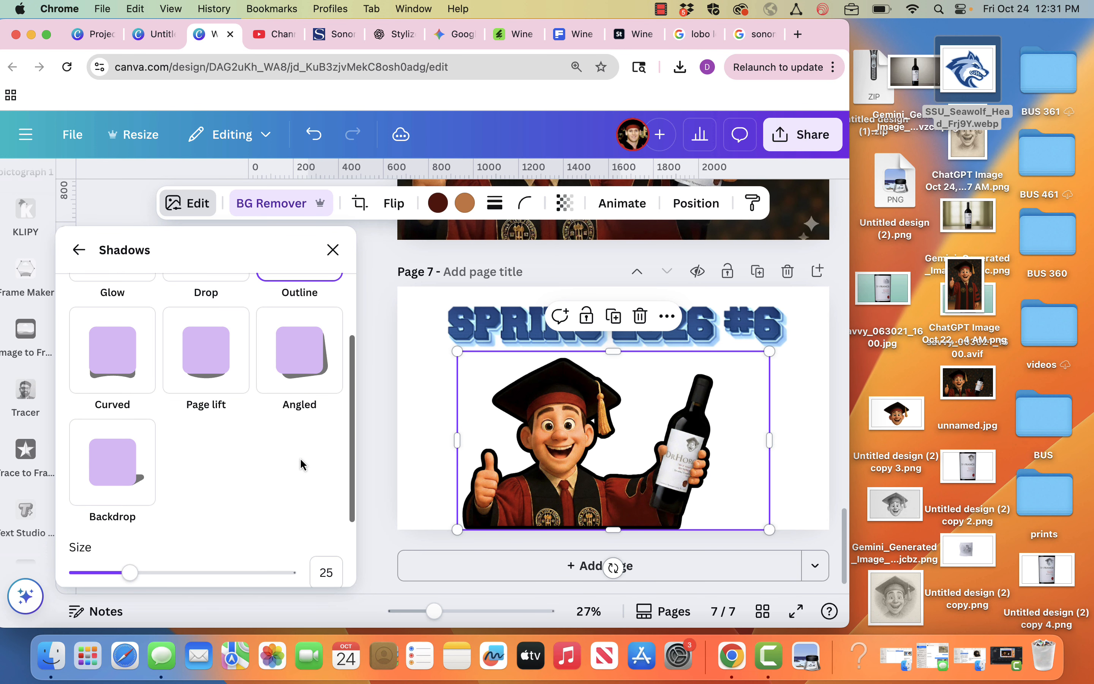
{"action": "left_click", "coordinate": [325, 486]}
{"action": "type", "text": "40"}
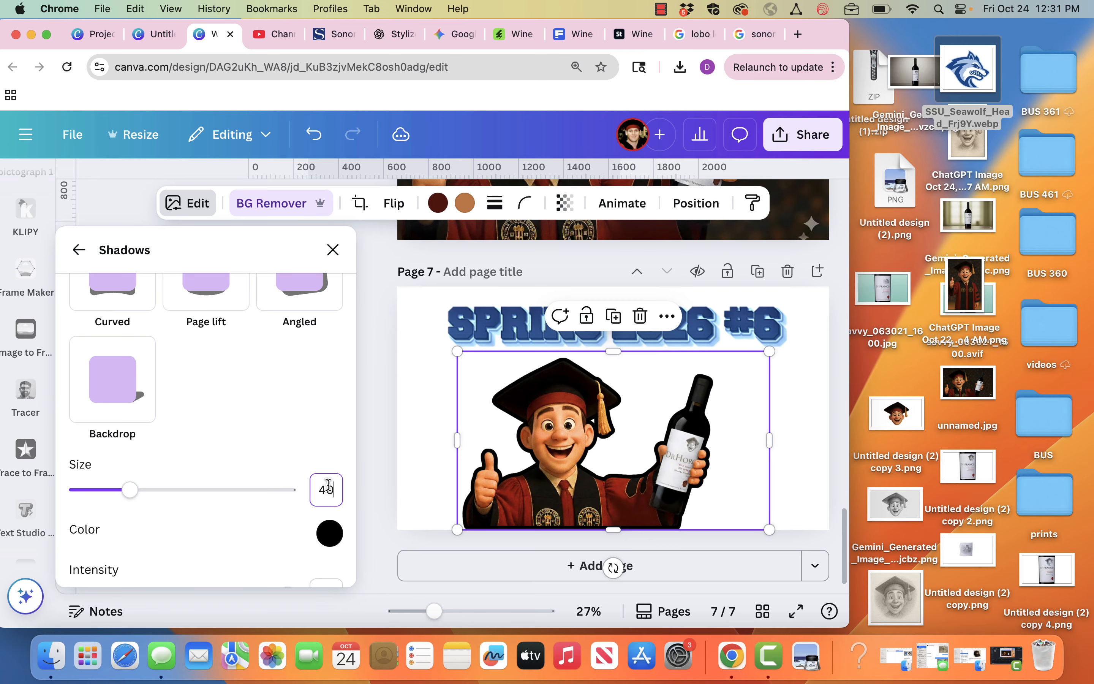
{"action": "left_click", "coordinate": [329, 543]}
{"action": "left_click", "coordinate": [333, 344]}
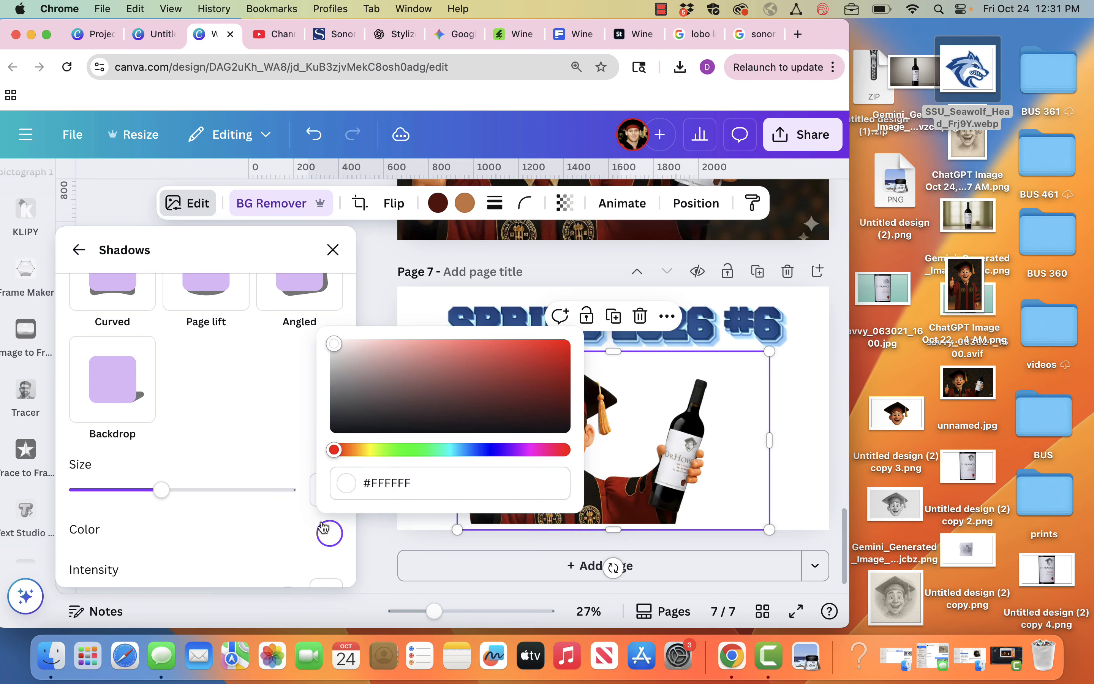
{"action": "left_click", "coordinate": [298, 542]}
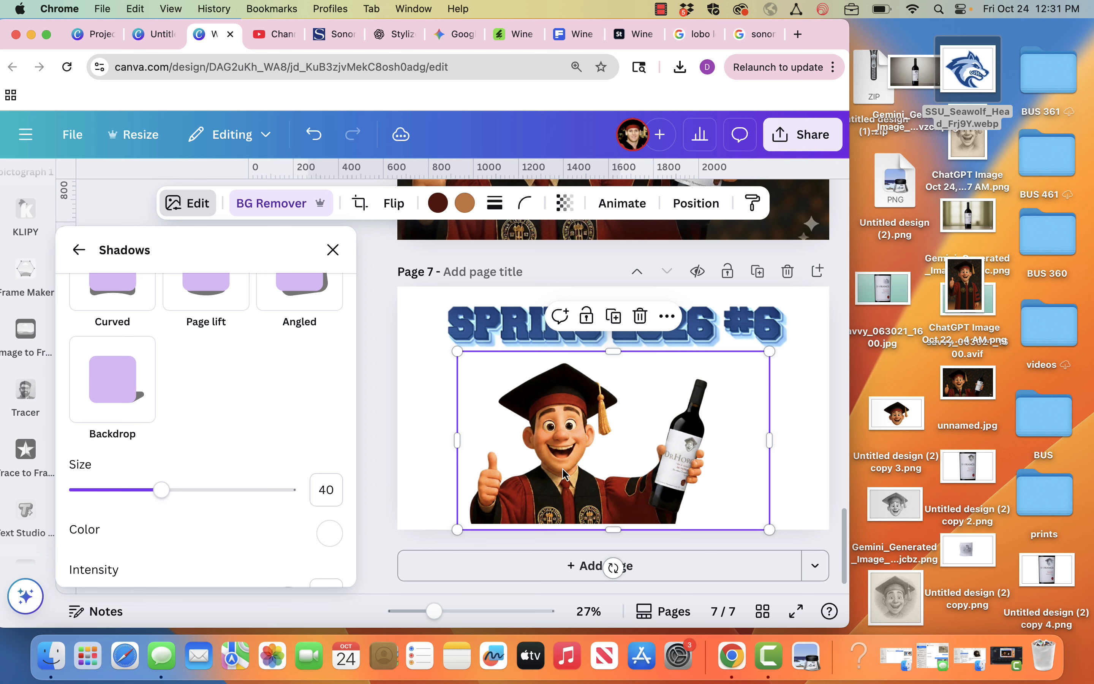
Move the graduate image down to the page's lower edge, enlarge it slightly toward the title, and deselect it.
{"action": "left_click_drag", "start_coordinate": [563, 472], "coordinate": [563, 479]}
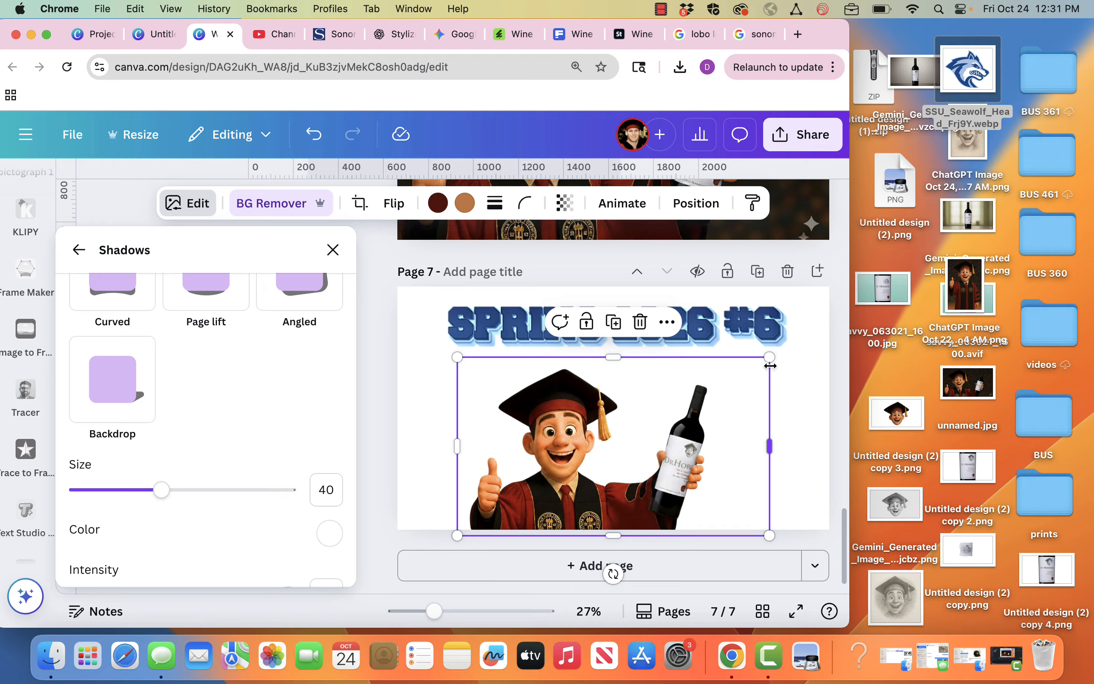
{"action": "left_click_drag", "start_coordinate": [768, 357], "coordinate": [795, 339]}
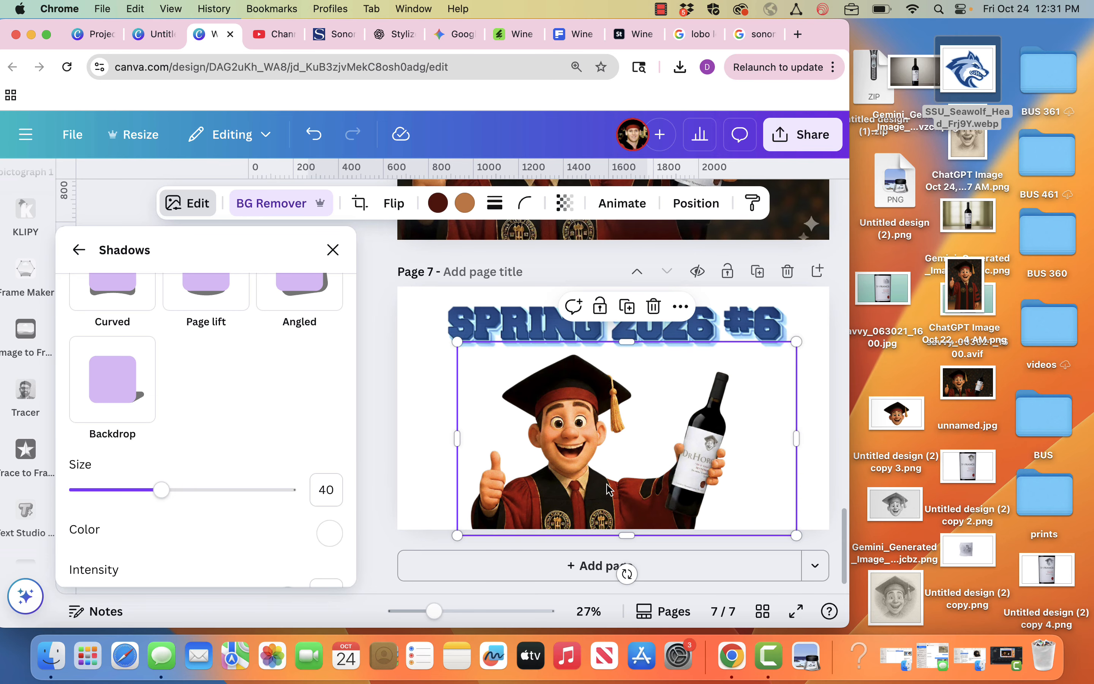
{"action": "left_click", "coordinate": [419, 452]}
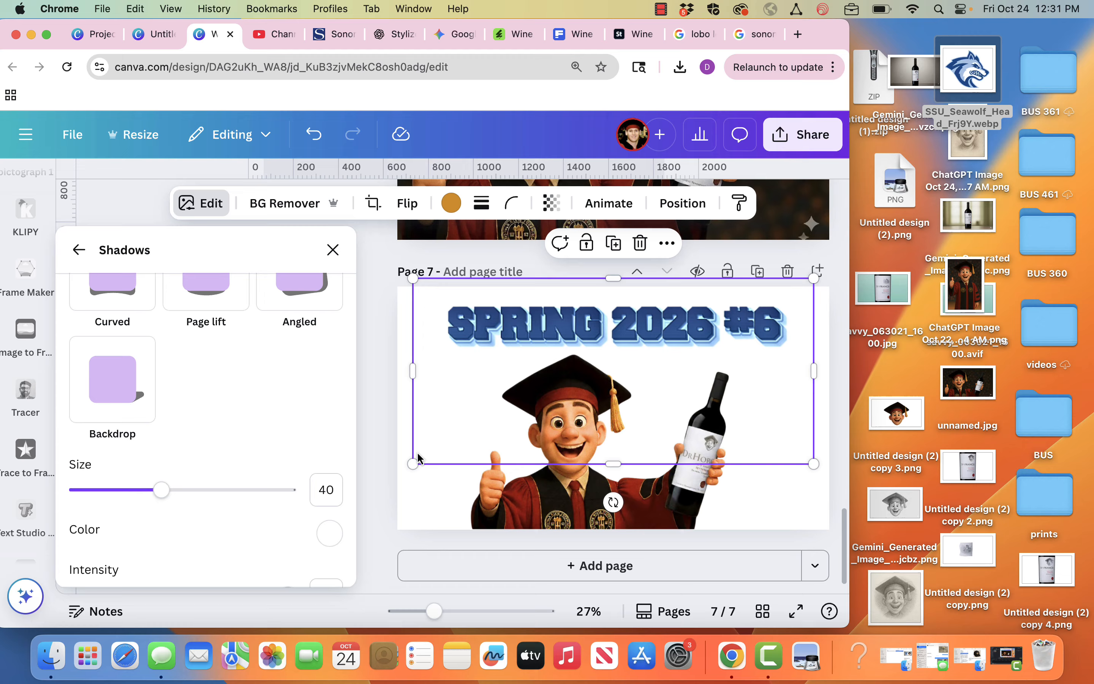
{"action": "left_click", "coordinate": [382, 406]}
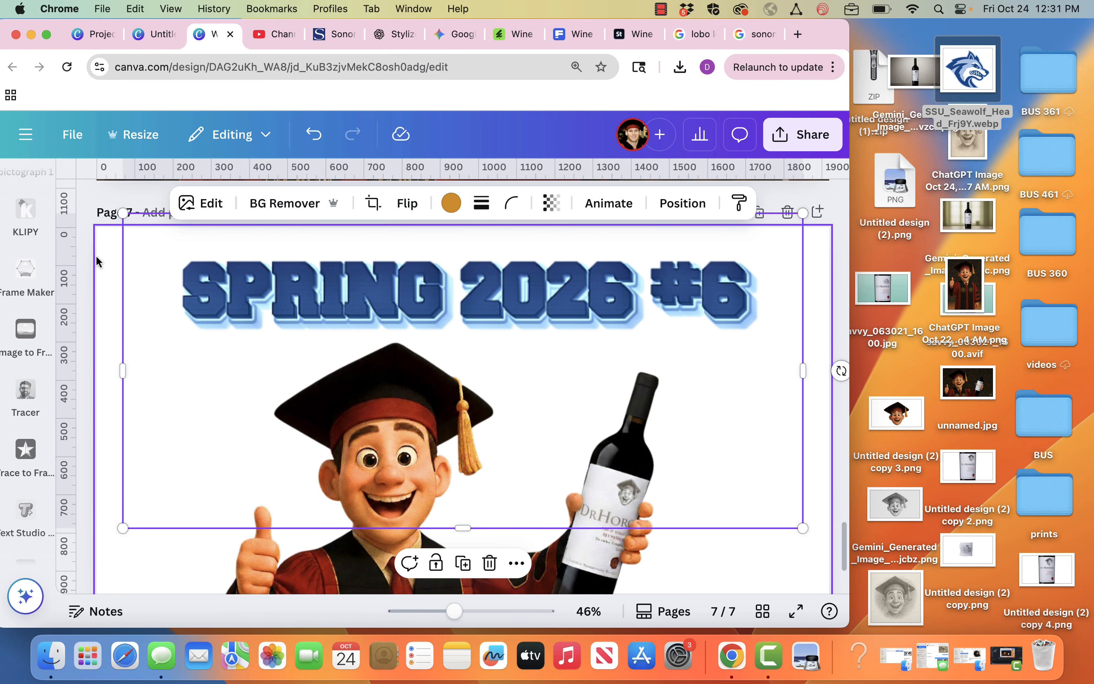
Add the recently used grey radial gradient photo to page 7 as a full-page background behind the title and graduate.
{"action": "scroll", "coordinate": [27, 271], "scroll_direction": "up", "scroll_amount": 5}
{"action": "left_click", "coordinate": [27, 261]}
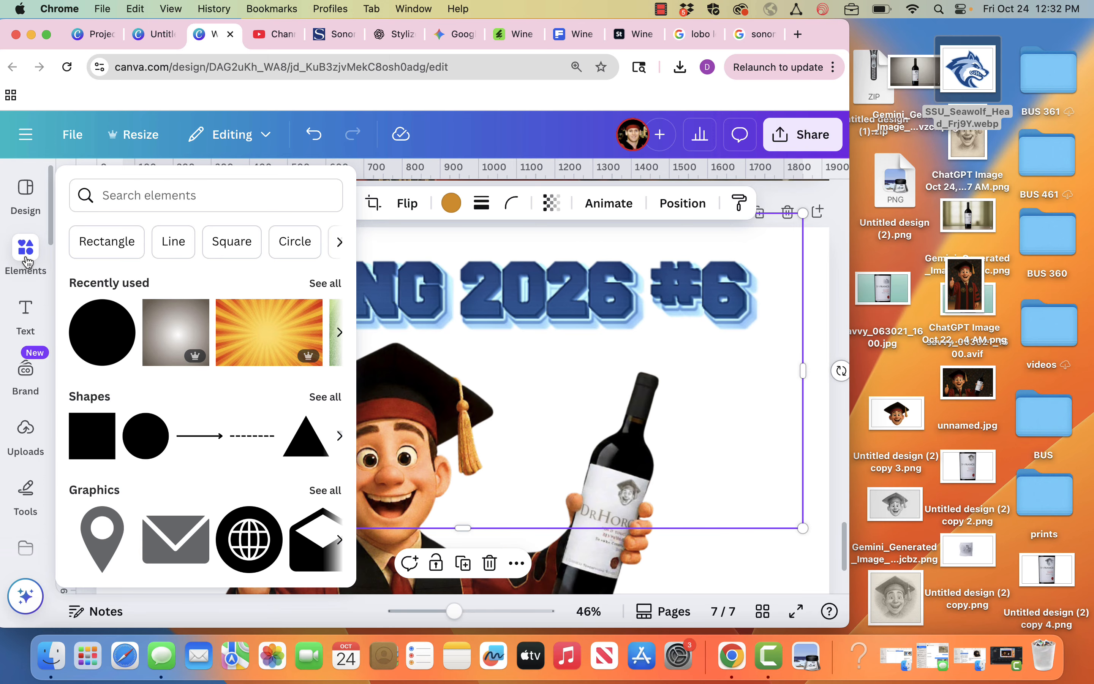
{"action": "scroll", "coordinate": [96, 424], "scroll_direction": "down", "scroll_amount": 3}
{"action": "scroll", "coordinate": [96, 425], "scroll_direction": "down", "scroll_amount": 5}
{"action": "left_click", "coordinate": [97, 425]}
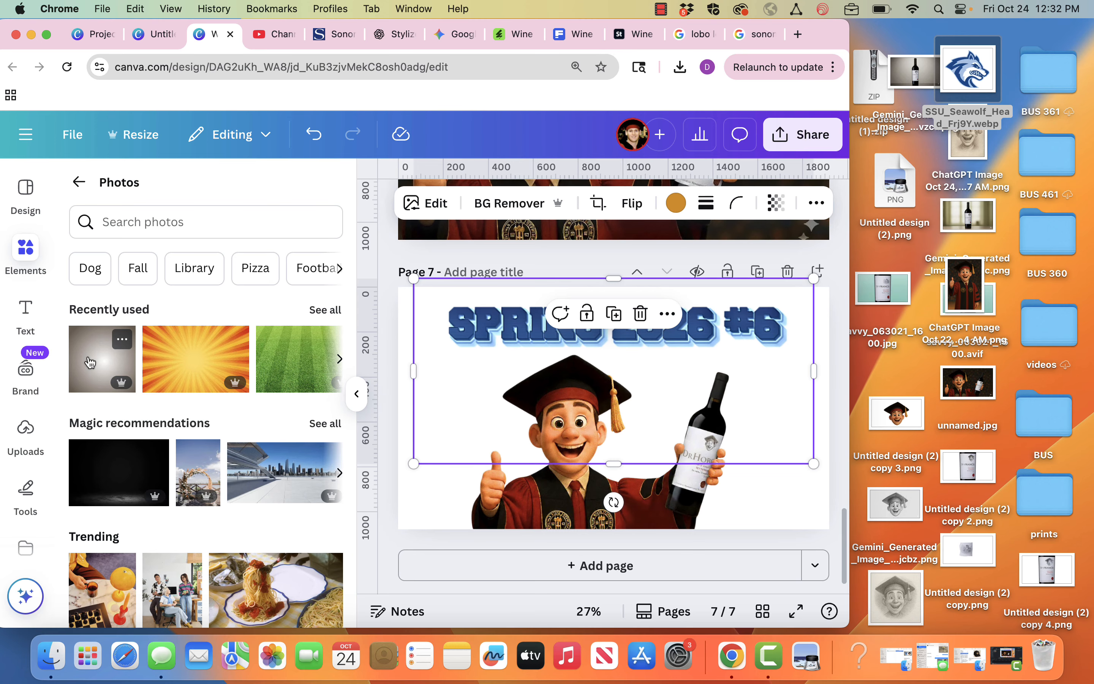
{"action": "left_click", "coordinate": [405, 511]}
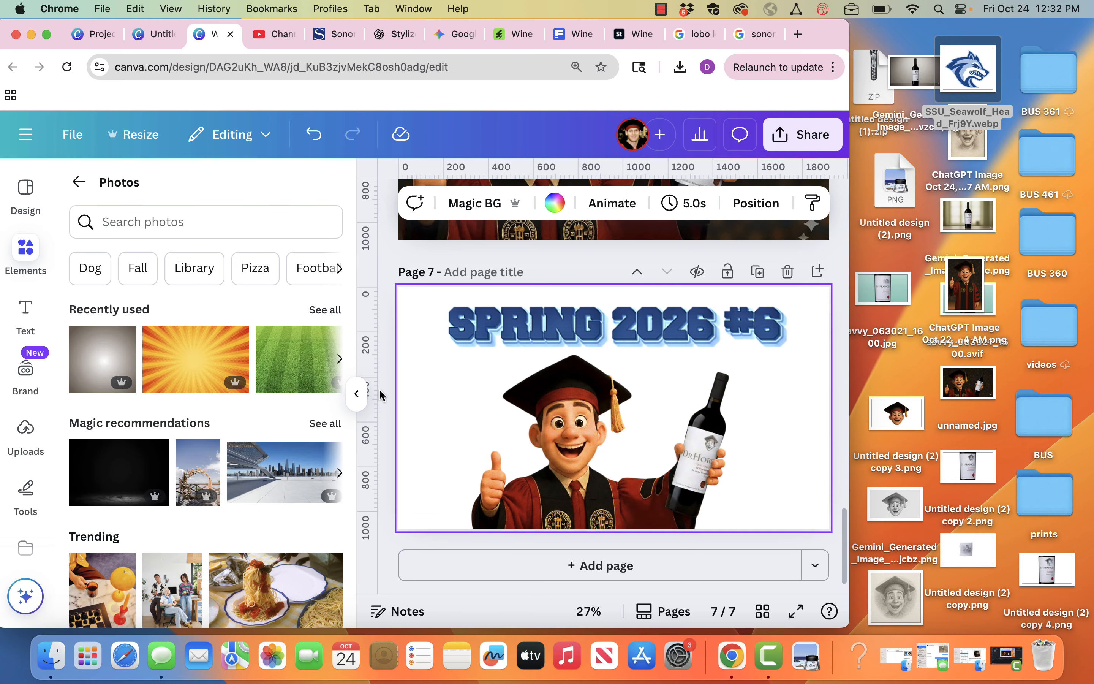
{"action": "left_click_drag", "start_coordinate": [95, 361], "coordinate": [402, 359]}
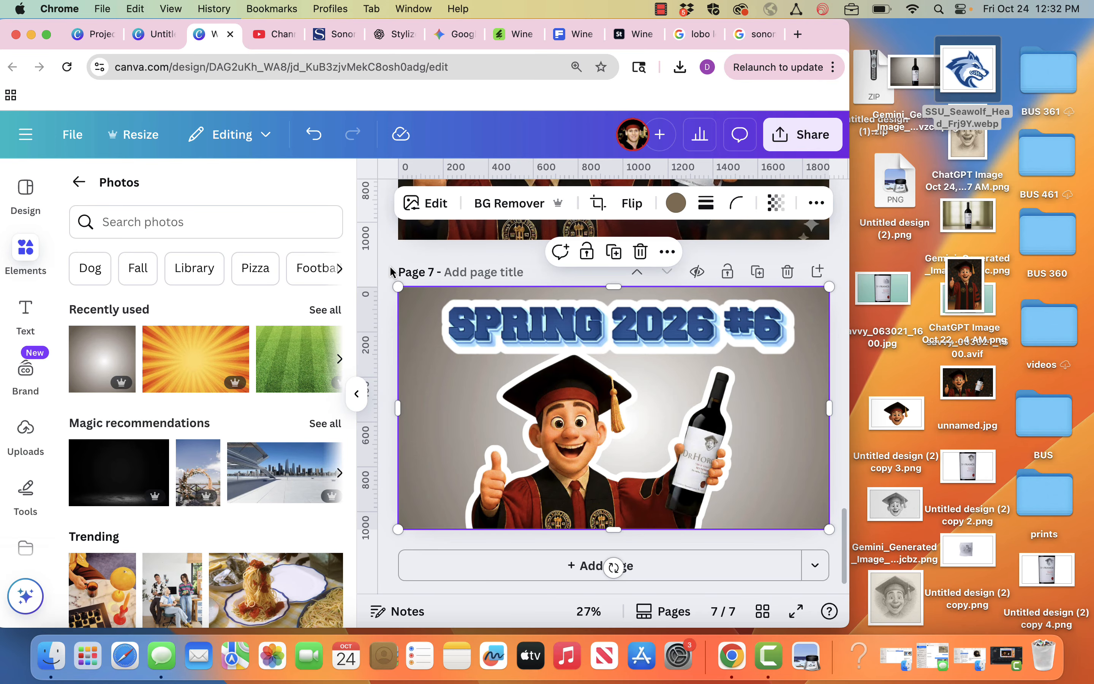
{"action": "left_click", "coordinate": [357, 393]}
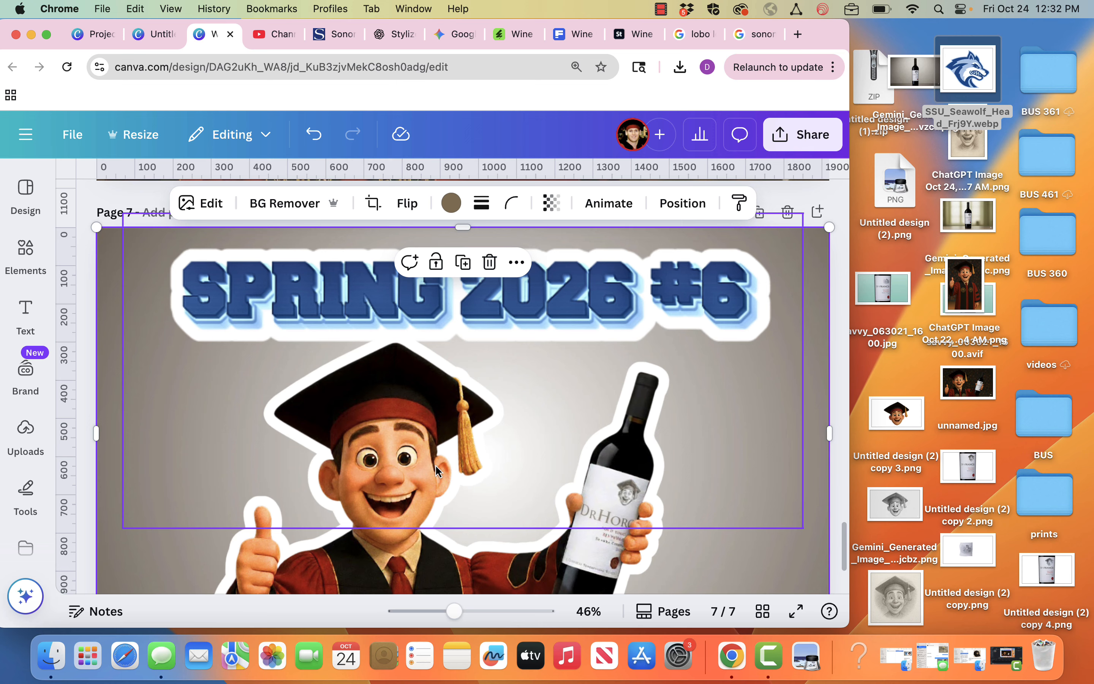
{"action": "left_click", "coordinate": [660, 8]}
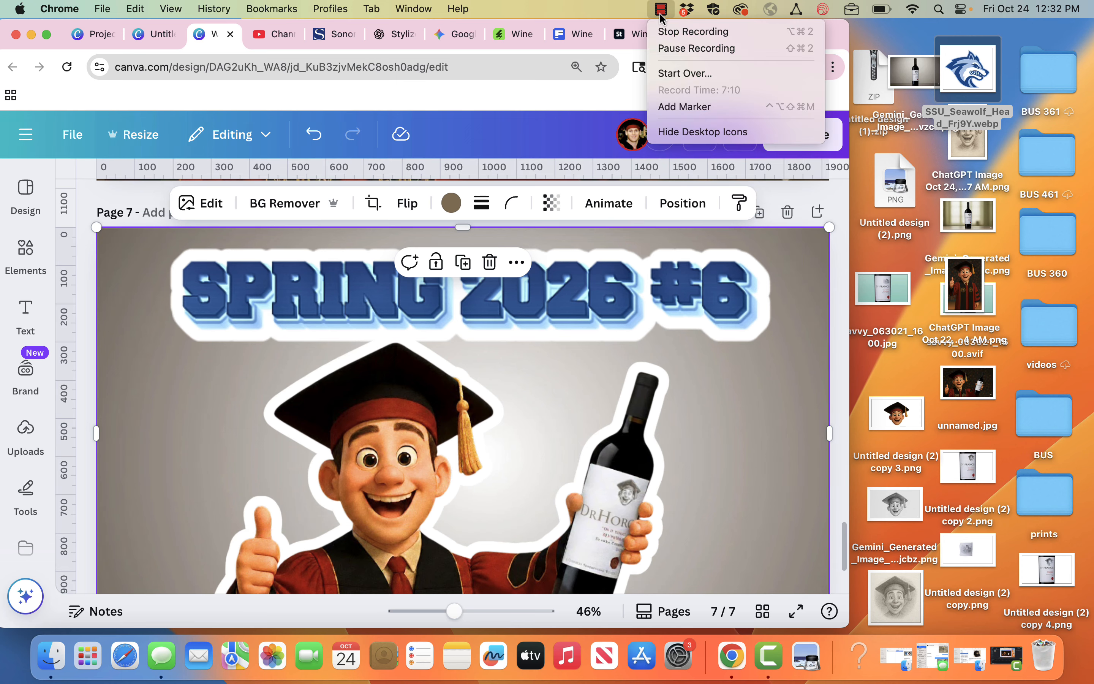